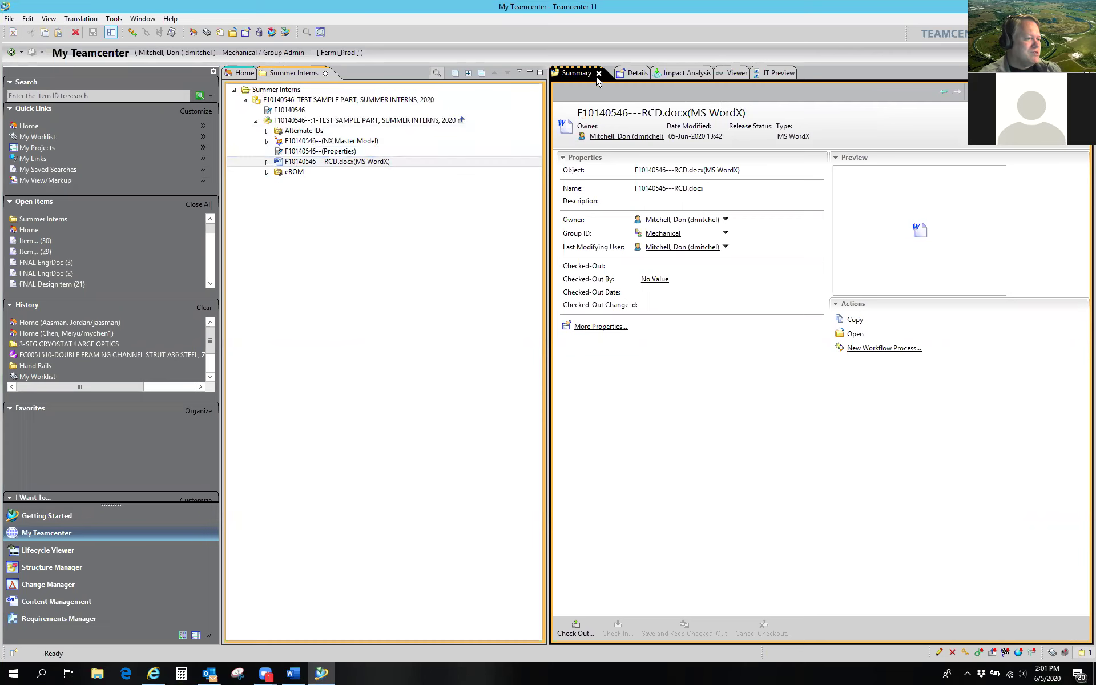
Step: Review the summaries of the TEST SAMPLE PART, SUMMER INTERNS, 2020 revision and its parent item
{"action": "left_click", "coordinate": [325, 164]}
{"action": "left_click", "coordinate": [332, 120]}
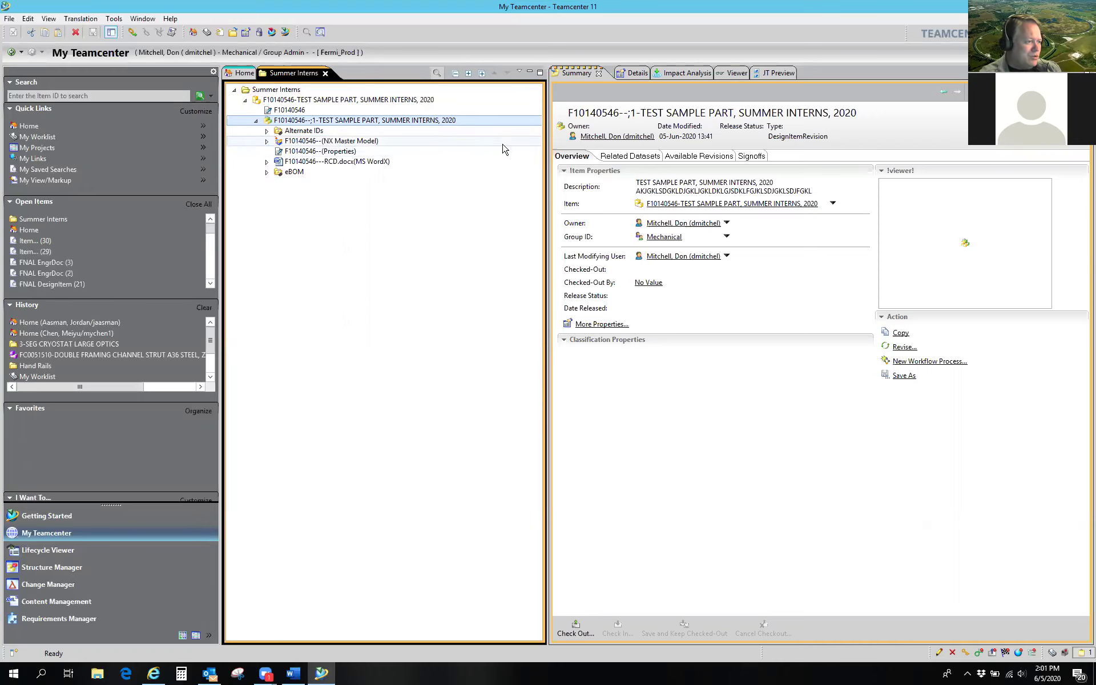
{"action": "left_click", "coordinate": [461, 124], "text": "ctrl"}
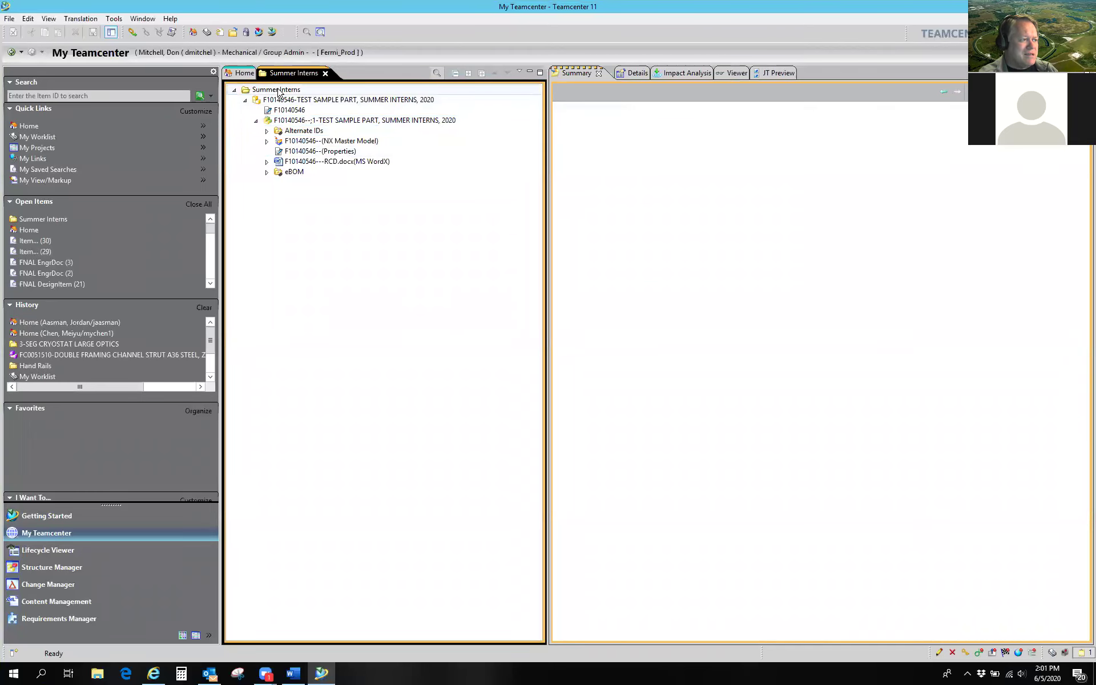
{"action": "left_click", "coordinate": [354, 100]}
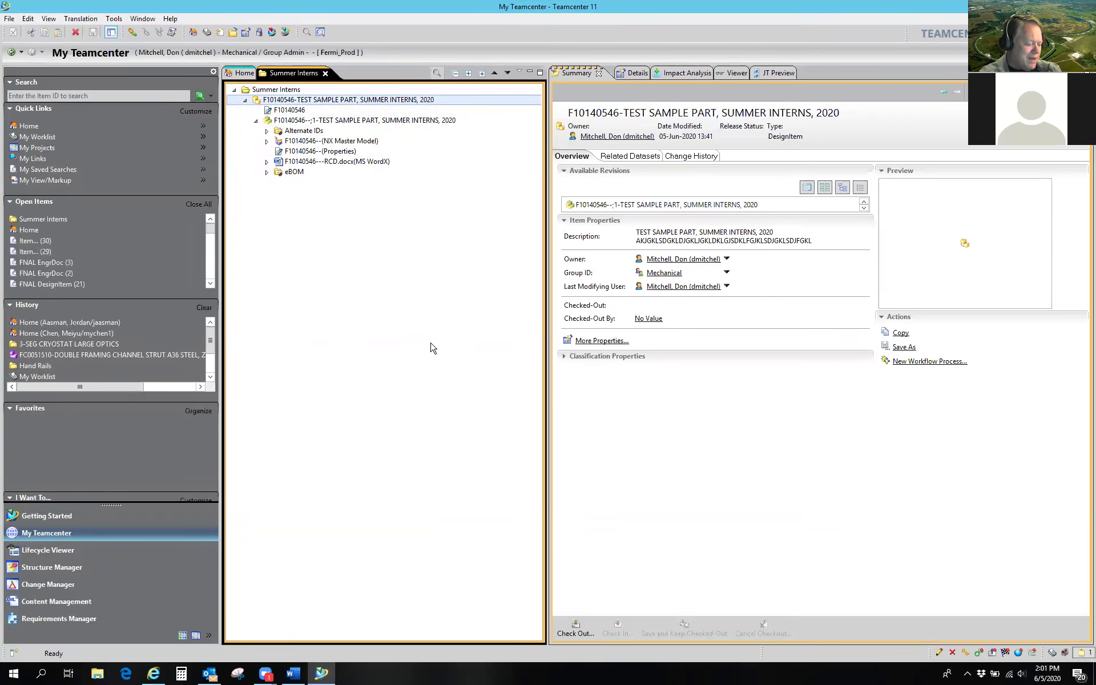
Step: Start NX from Teamcenter with no item selected and dismiss the 3Dconnexion Home window
{"action": "left_click", "coordinate": [440, 103], "text": "ctrl"}
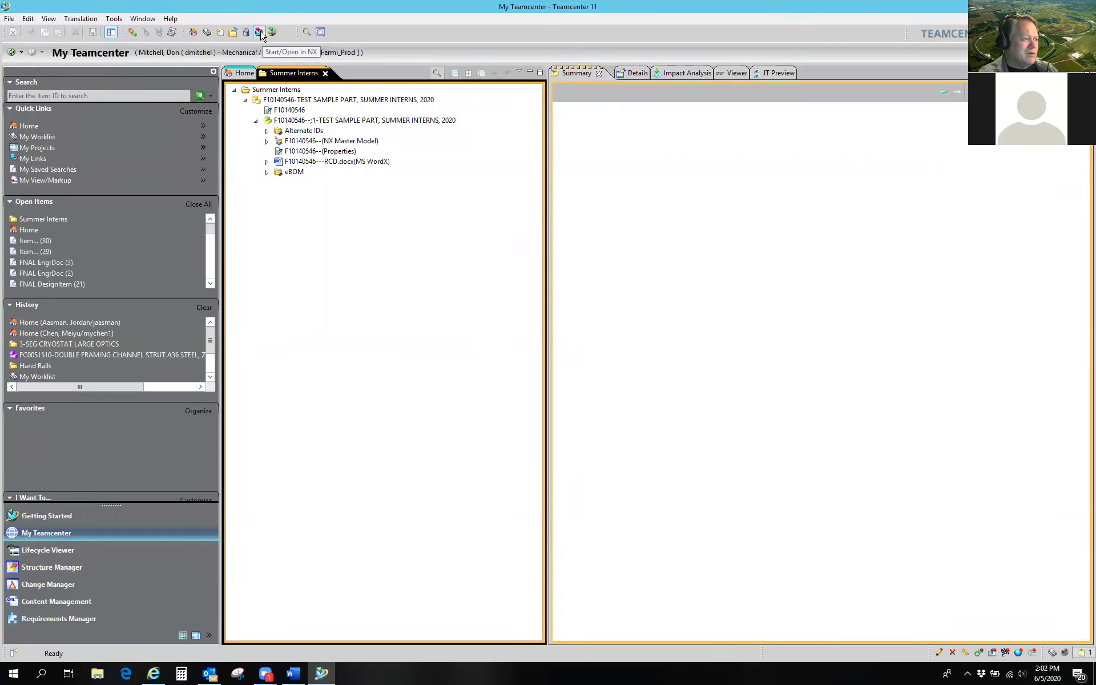
{"action": "left_click", "coordinate": [260, 32]}
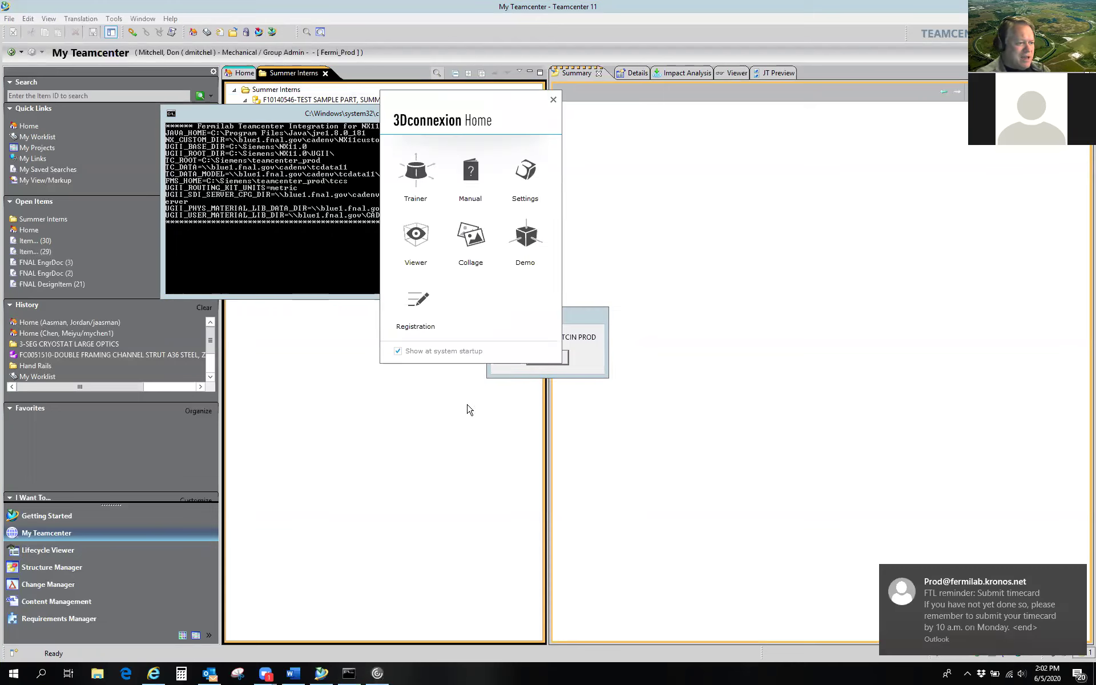
{"action": "left_click", "coordinate": [554, 100]}
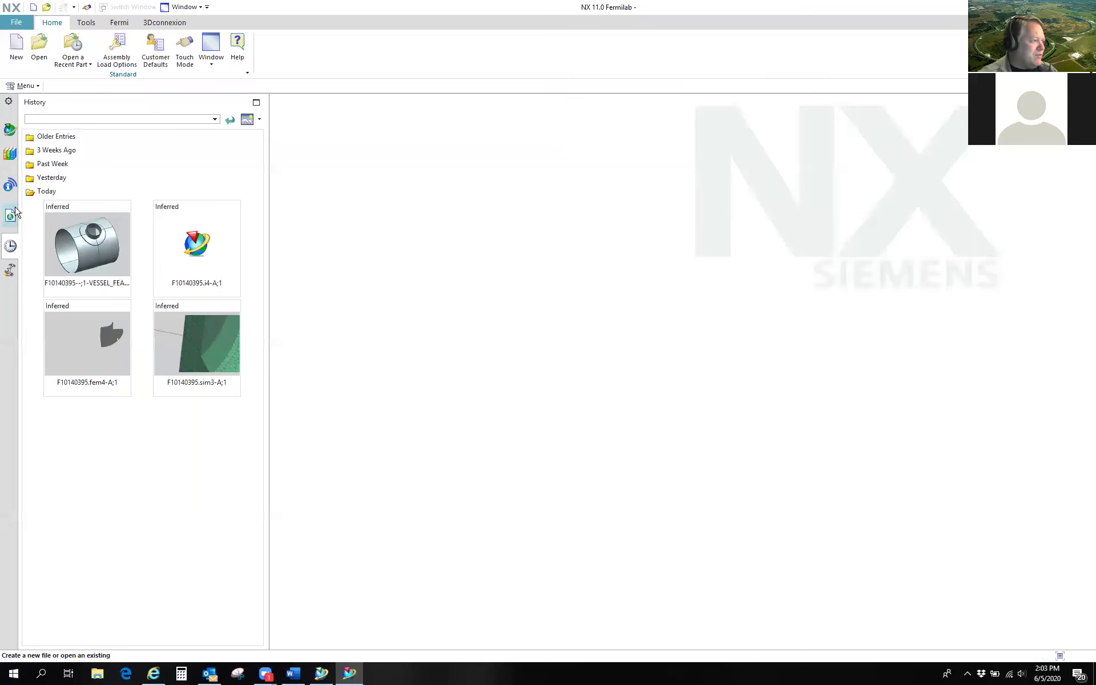
Step: Find the F10140546 NX Master Model through the Teamcenter Home and Summer Interns folders, expanding its item and revision
{"action": "left_click", "coordinate": [10, 133]}
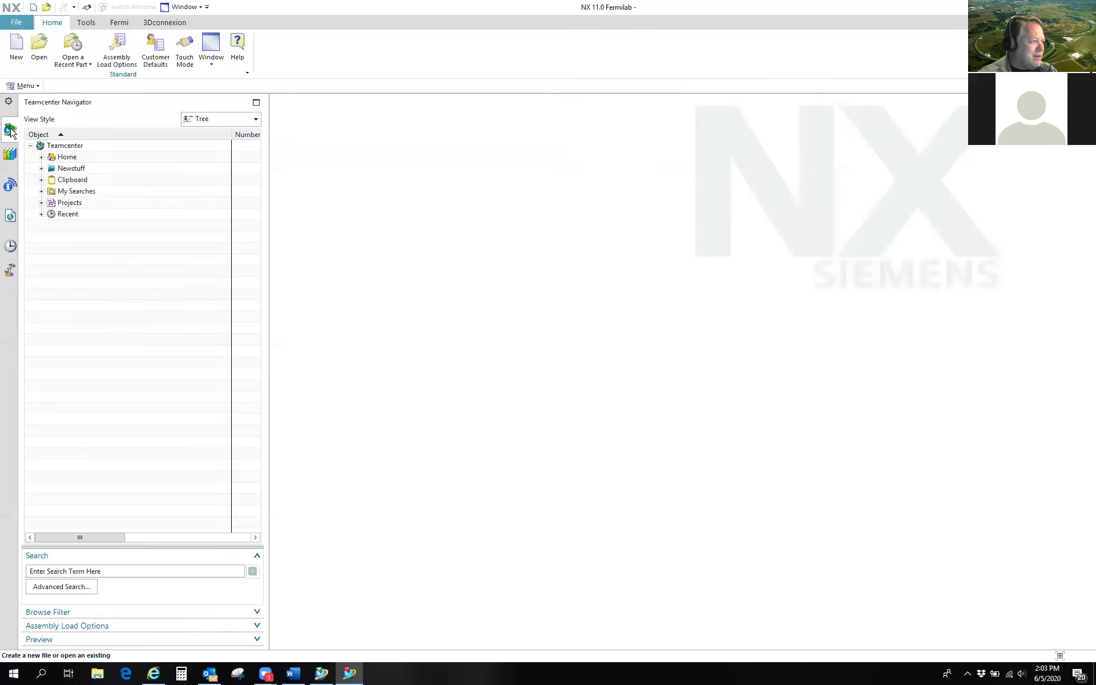
{"action": "double_click", "coordinate": [71, 158]}
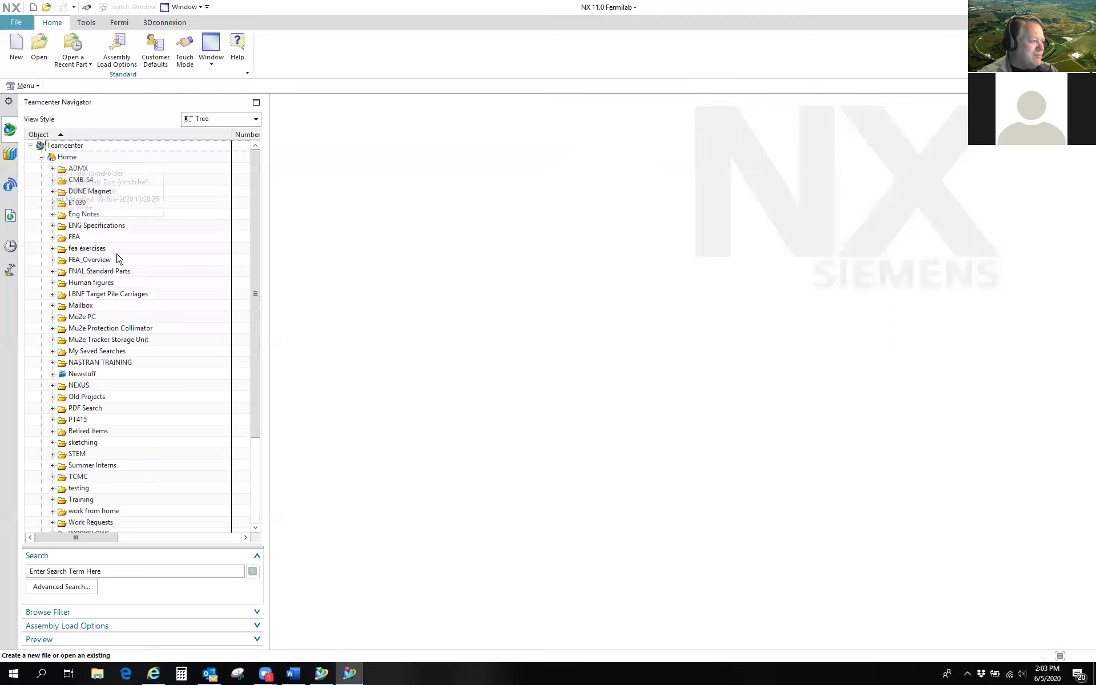
{"action": "scroll", "coordinate": [82, 451], "scroll_direction": "down", "scroll_amount": 2}
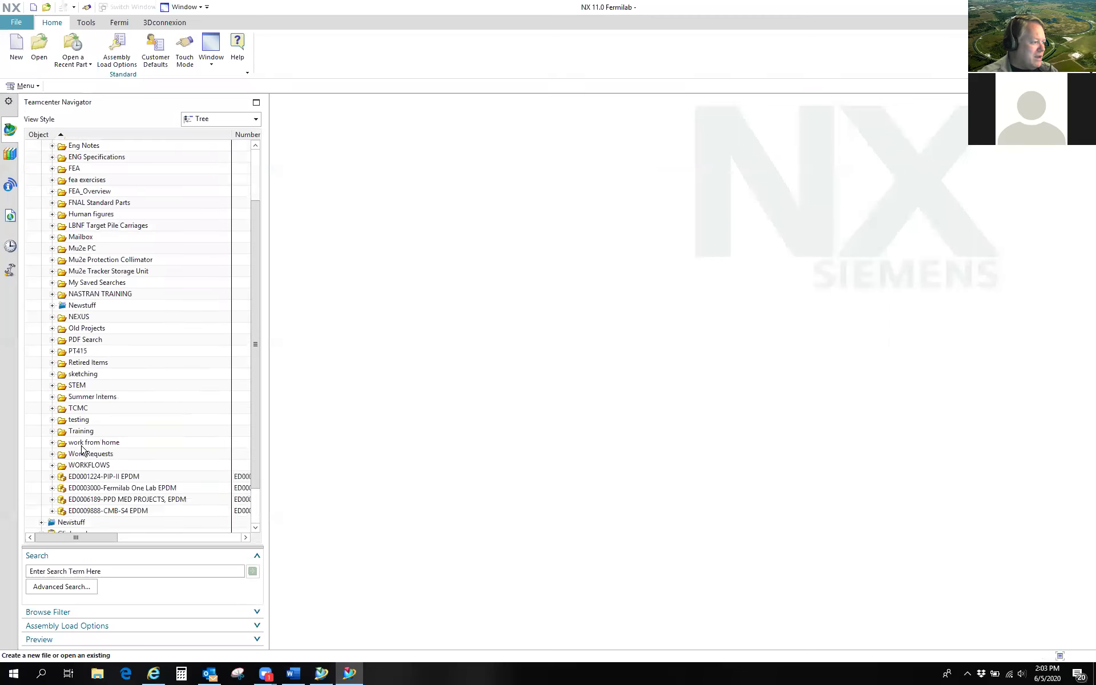
{"action": "left_click", "coordinate": [52, 397]}
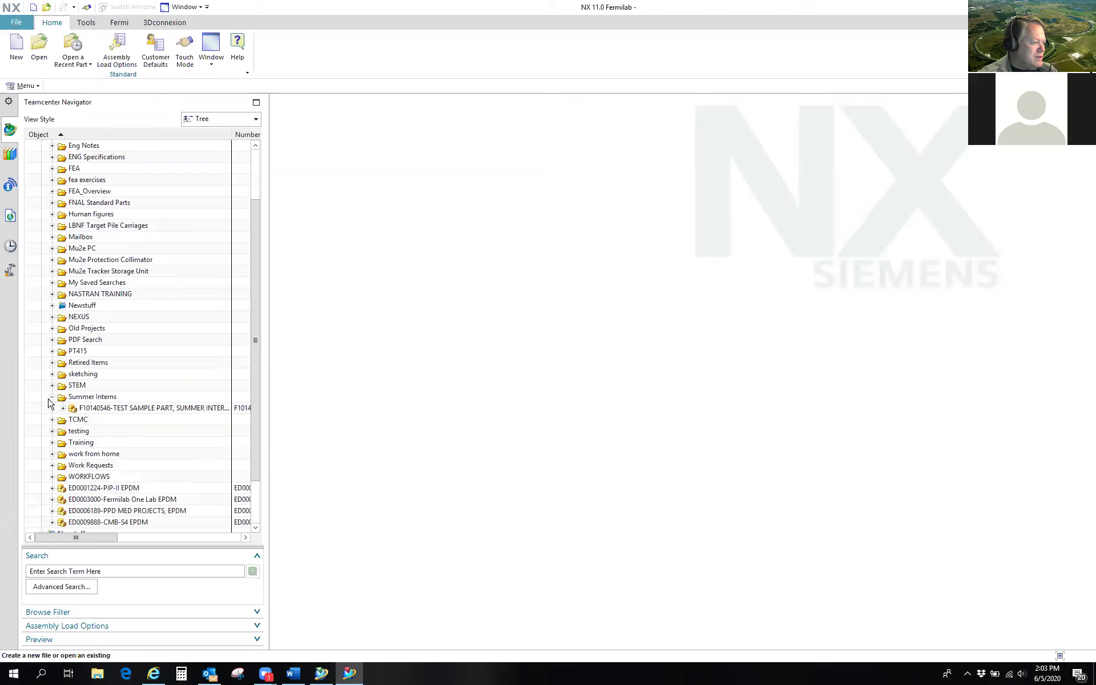
{"action": "left_click", "coordinate": [147, 408]}
{"action": "left_click", "coordinate": [63, 408]}
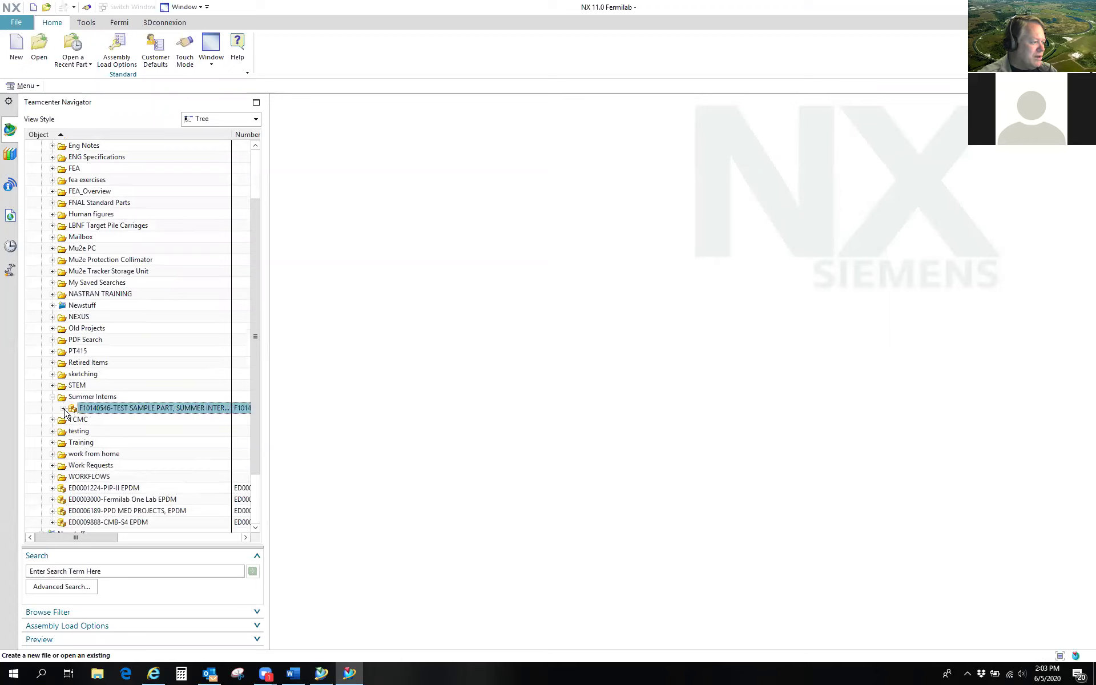
{"action": "left_click", "coordinate": [74, 420]}
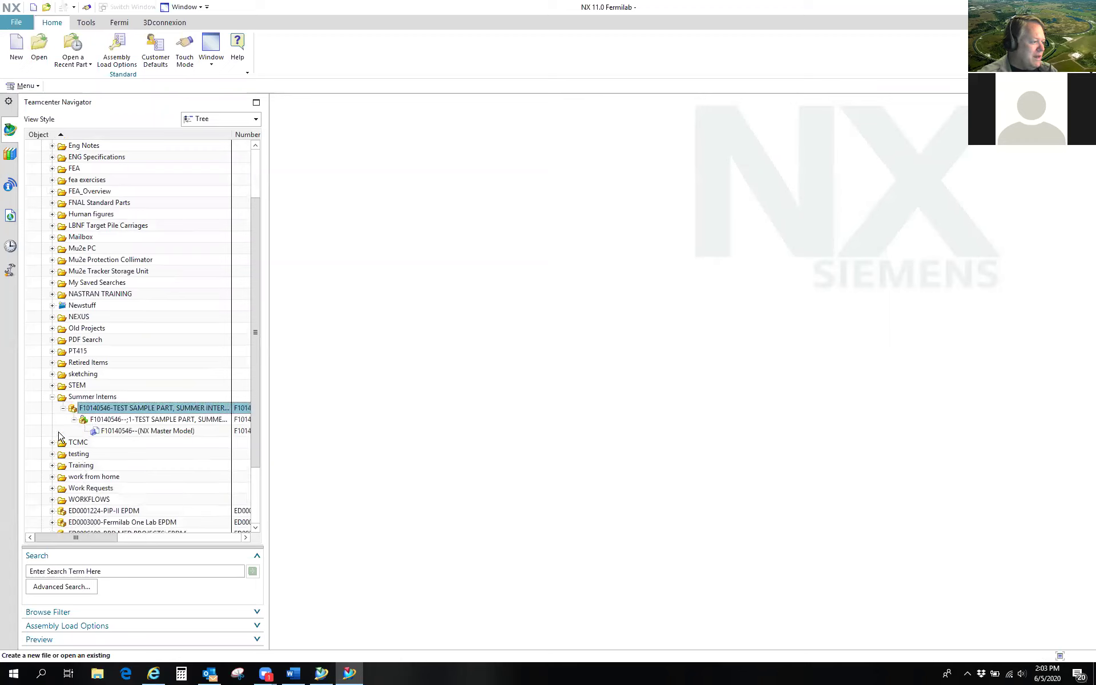
{"action": "left_click", "coordinate": [154, 431]}
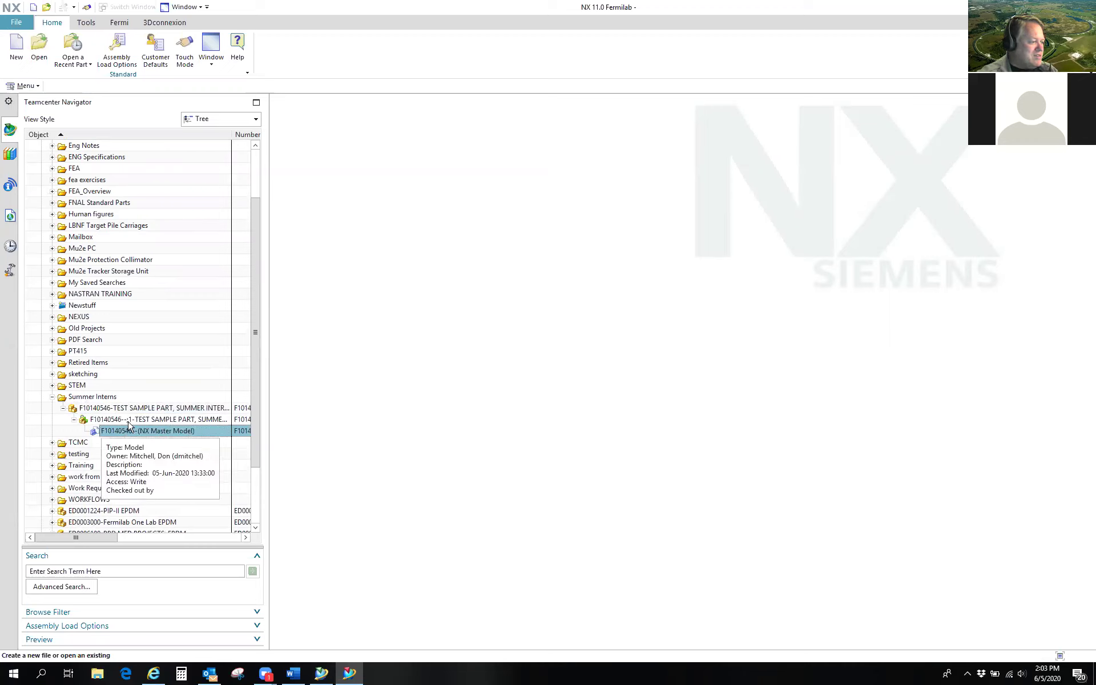
Step: Try to open the F10140546 master model with the millimetre Model template, updating its material
{"action": "double_click", "coordinate": [182, 431]}
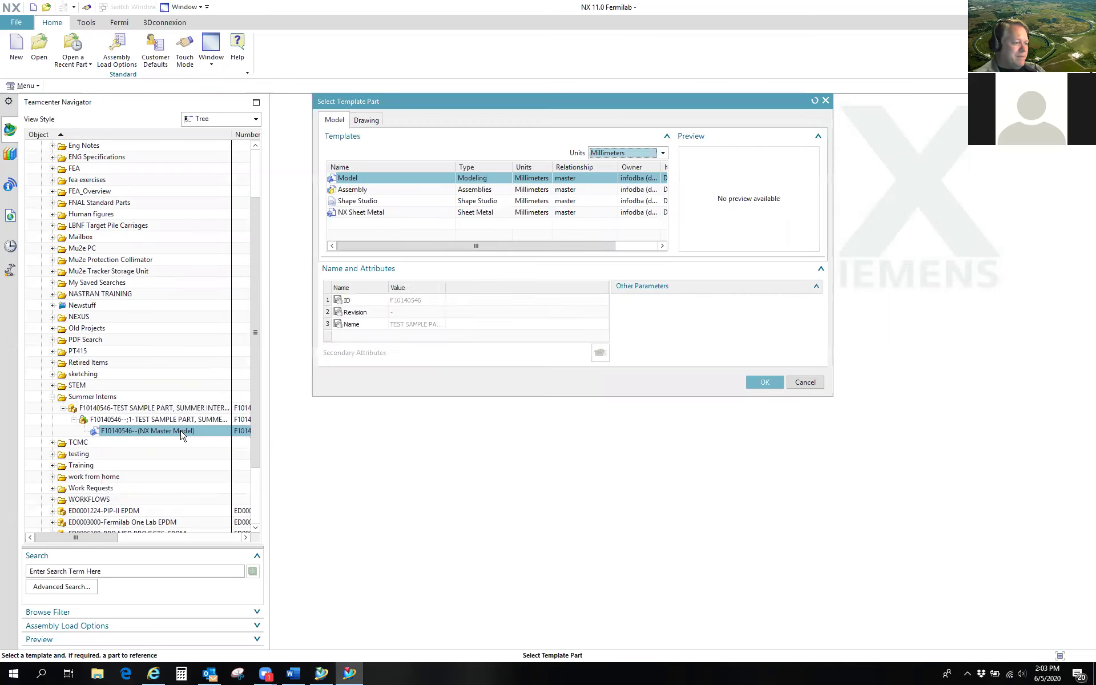
{"action": "left_click_drag", "start_coordinate": [583, 104], "coordinate": [684, 65]}
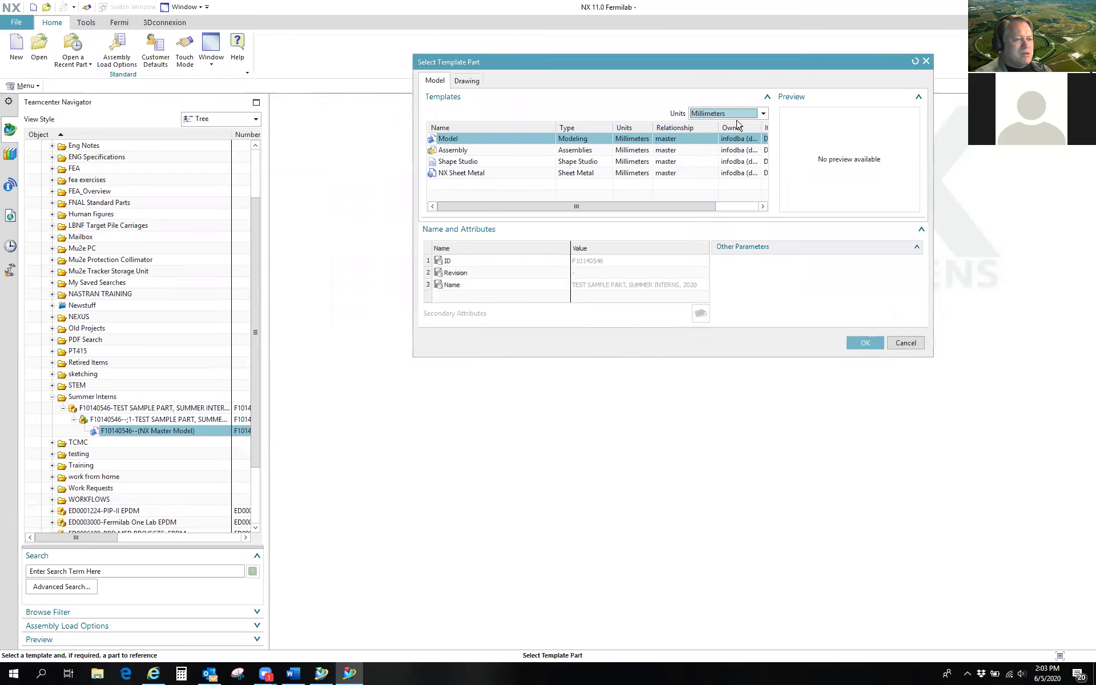
{"action": "left_click", "coordinate": [765, 113]}
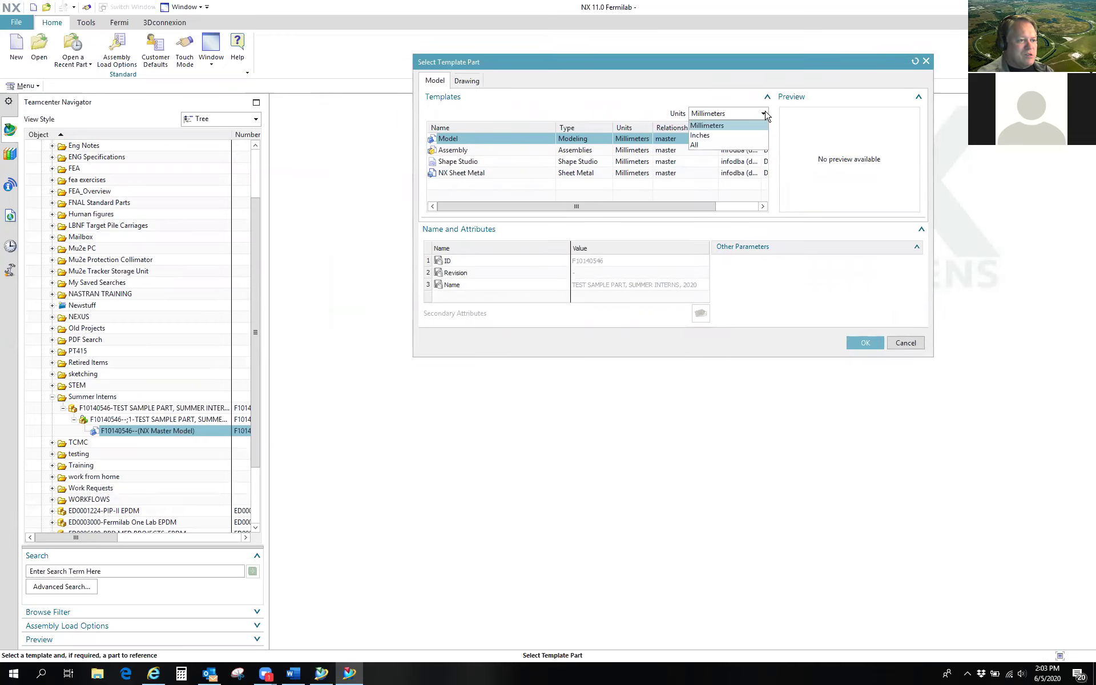
{"action": "left_click", "coordinate": [714, 125]}
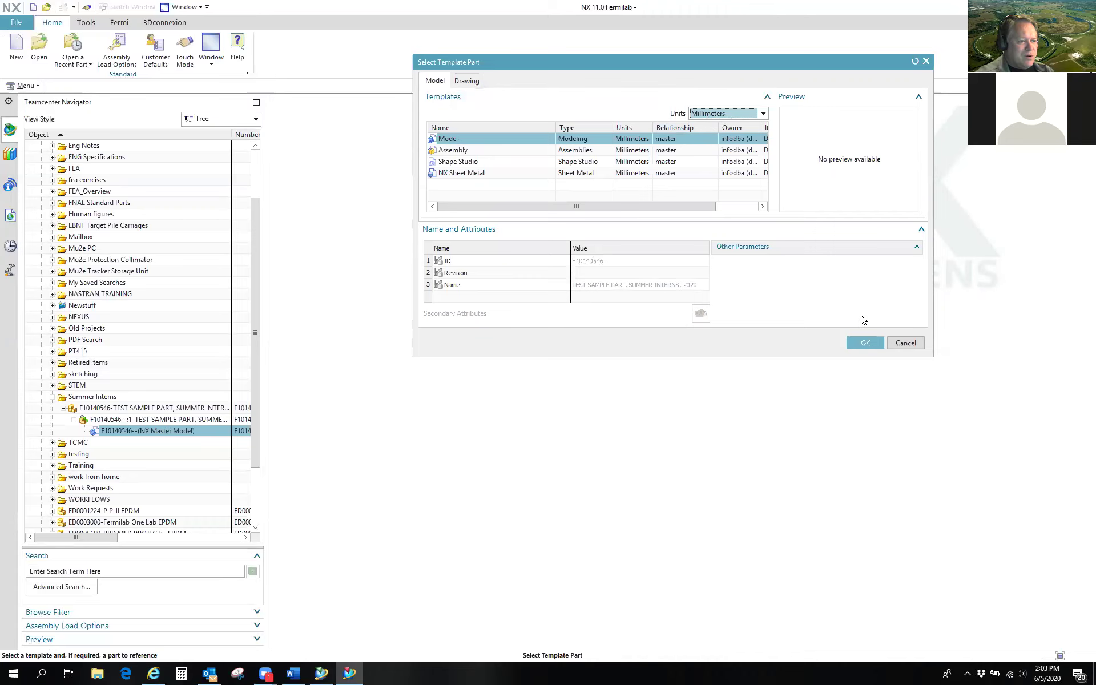
{"action": "left_click", "coordinate": [867, 343]}
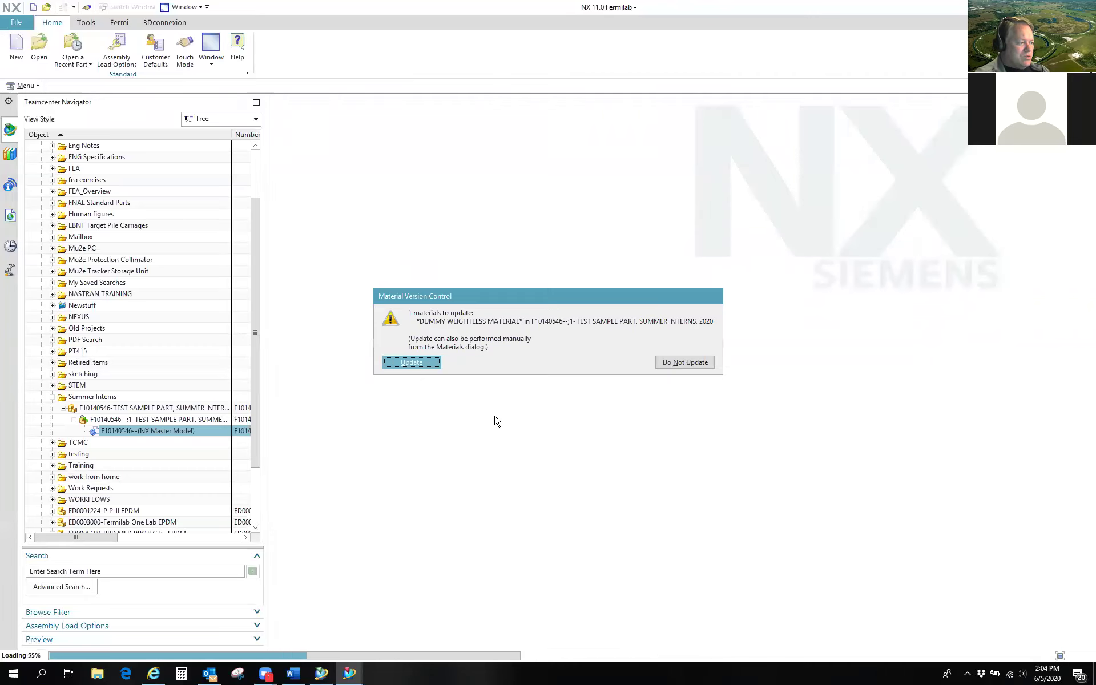
{"action": "left_click", "coordinate": [421, 365]}
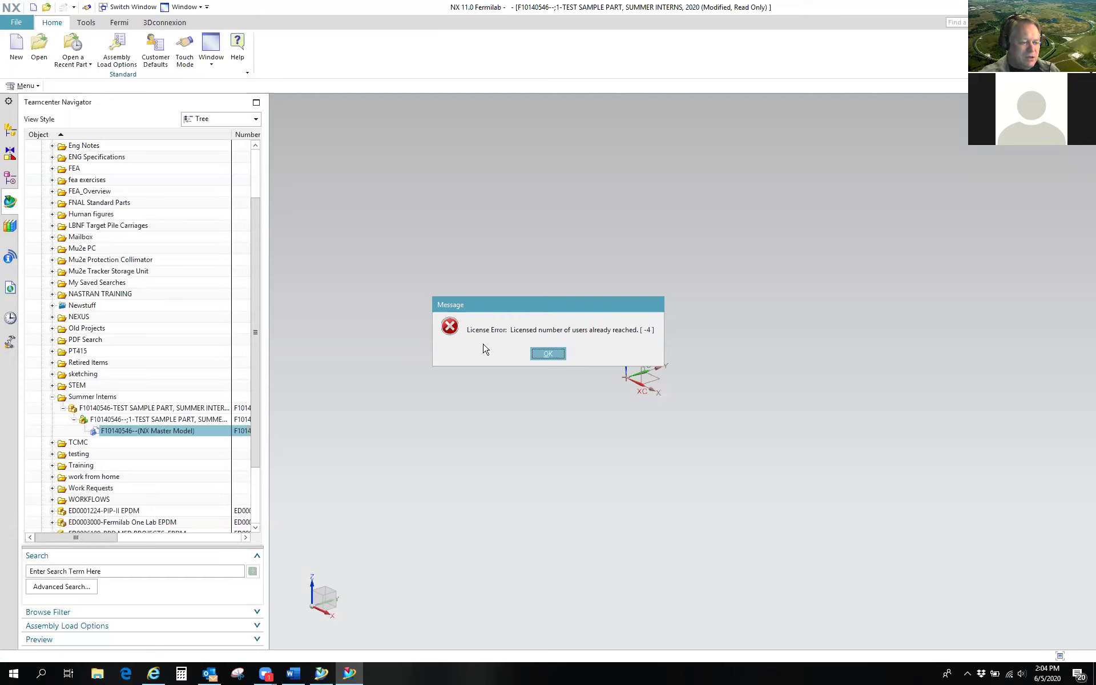
{"action": "left_click", "coordinate": [548, 354]}
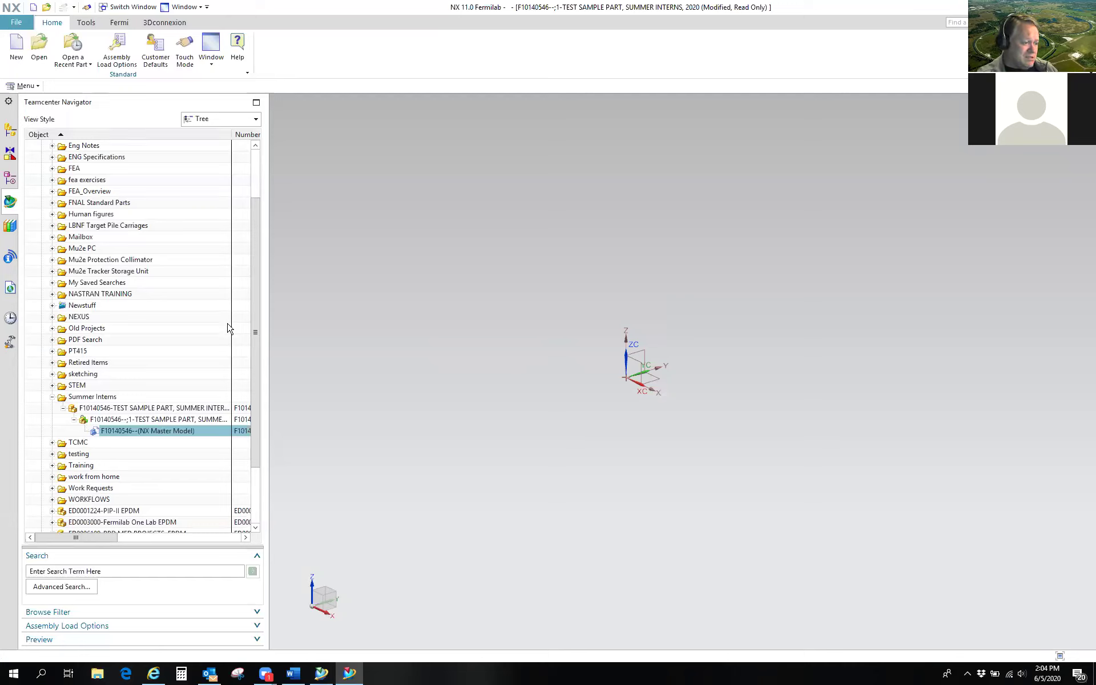
Step: Close all open parts without saving the test sample part
{"action": "left_click", "coordinate": [16, 23]}
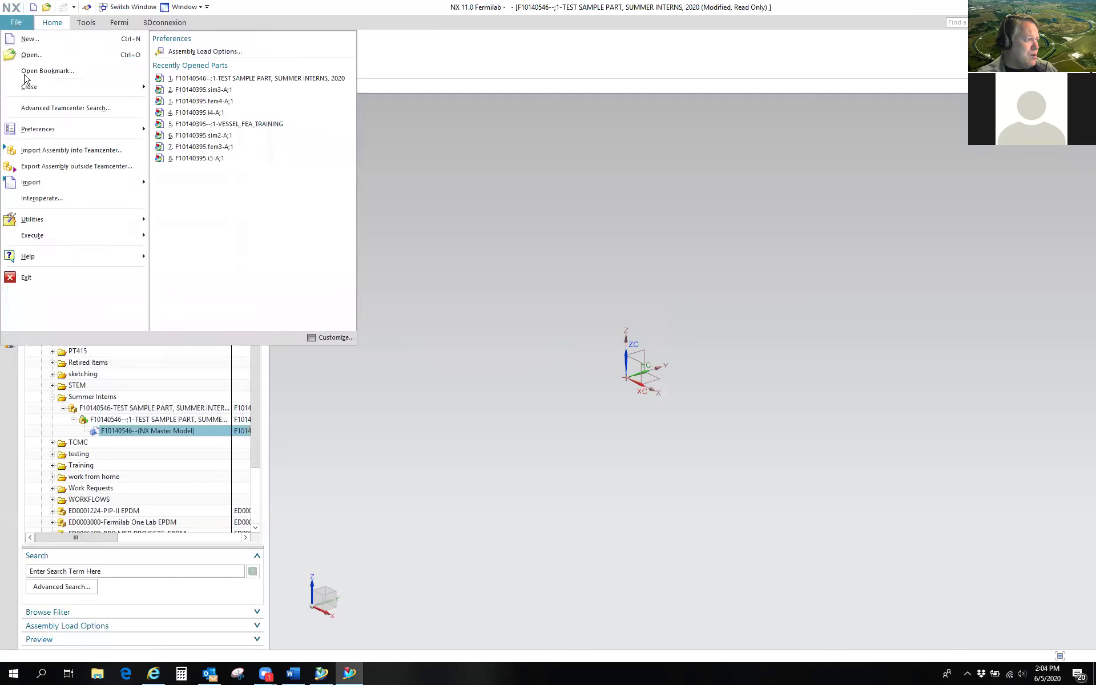
{"action": "mouse_move", "coordinate": [25, 88]}
{"action": "left_click", "coordinate": [195, 76]}
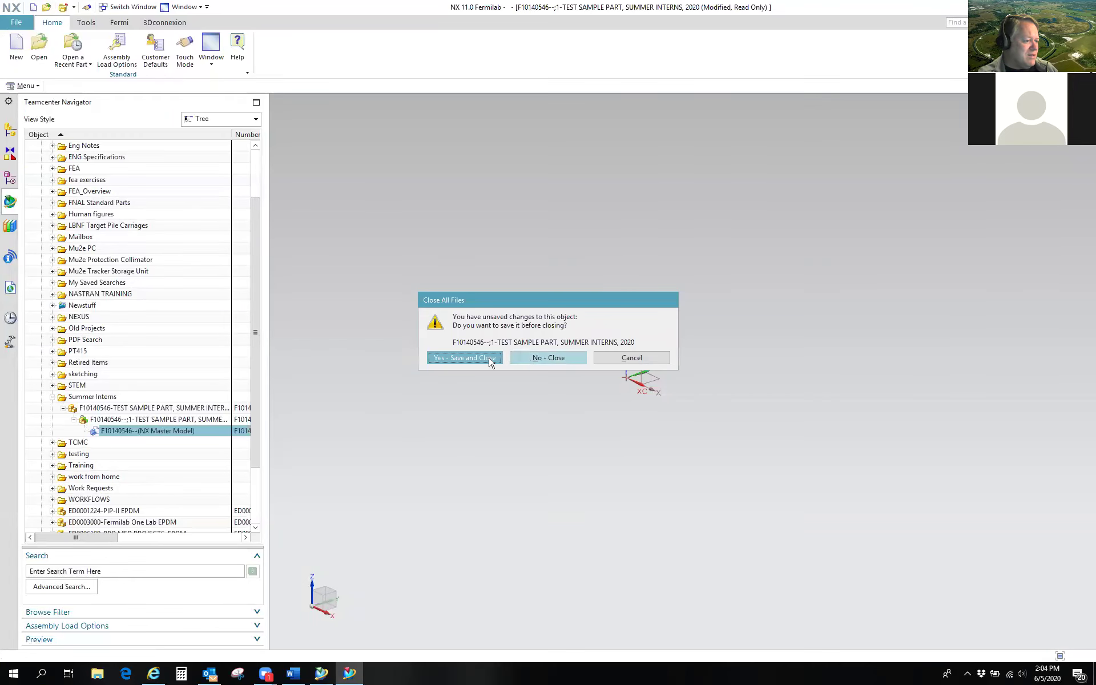
{"action": "left_click", "coordinate": [538, 359]}
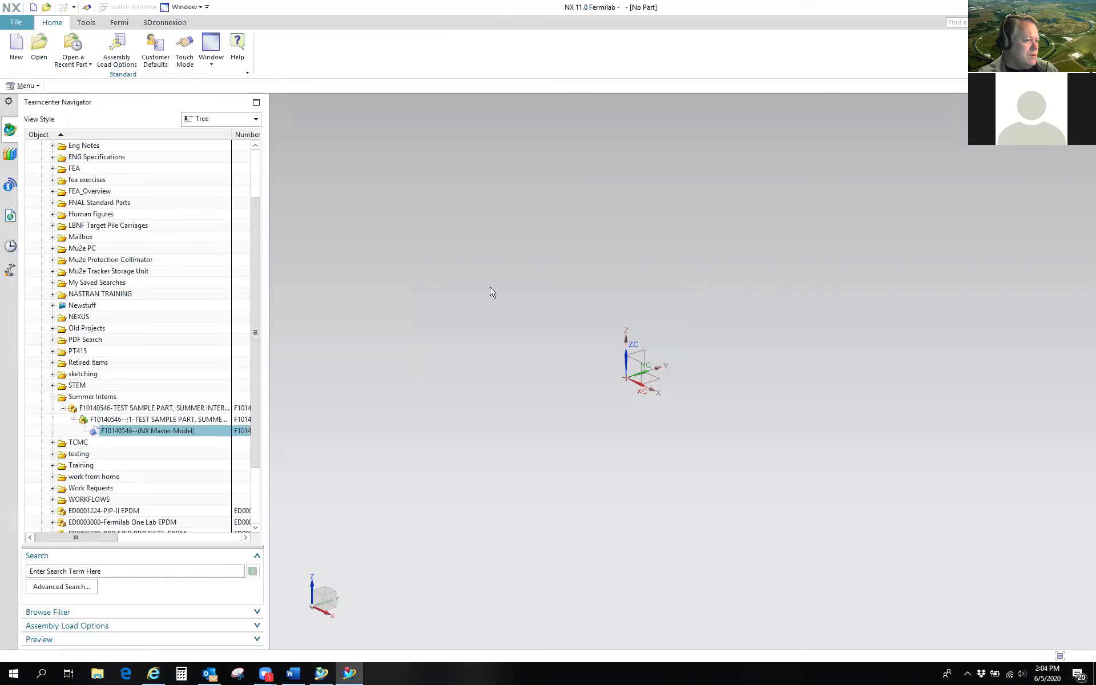
{"action": "left_click", "coordinate": [17, 26]}
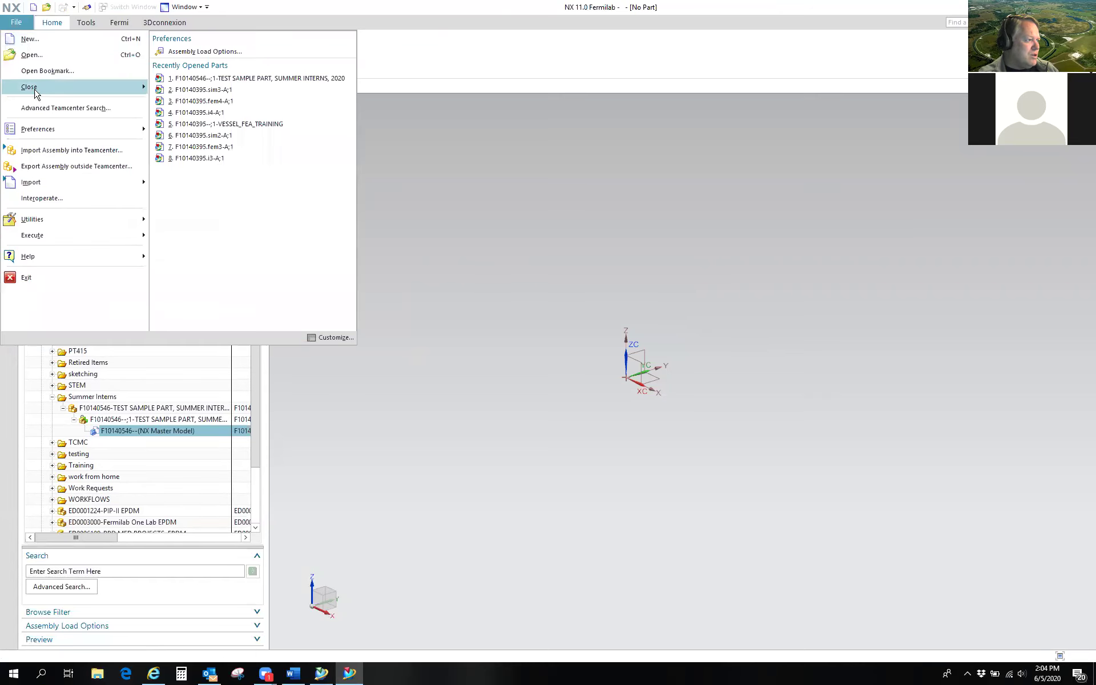
{"action": "mouse_move", "coordinate": [49, 88]}
{"action": "left_click", "coordinate": [499, 232]}
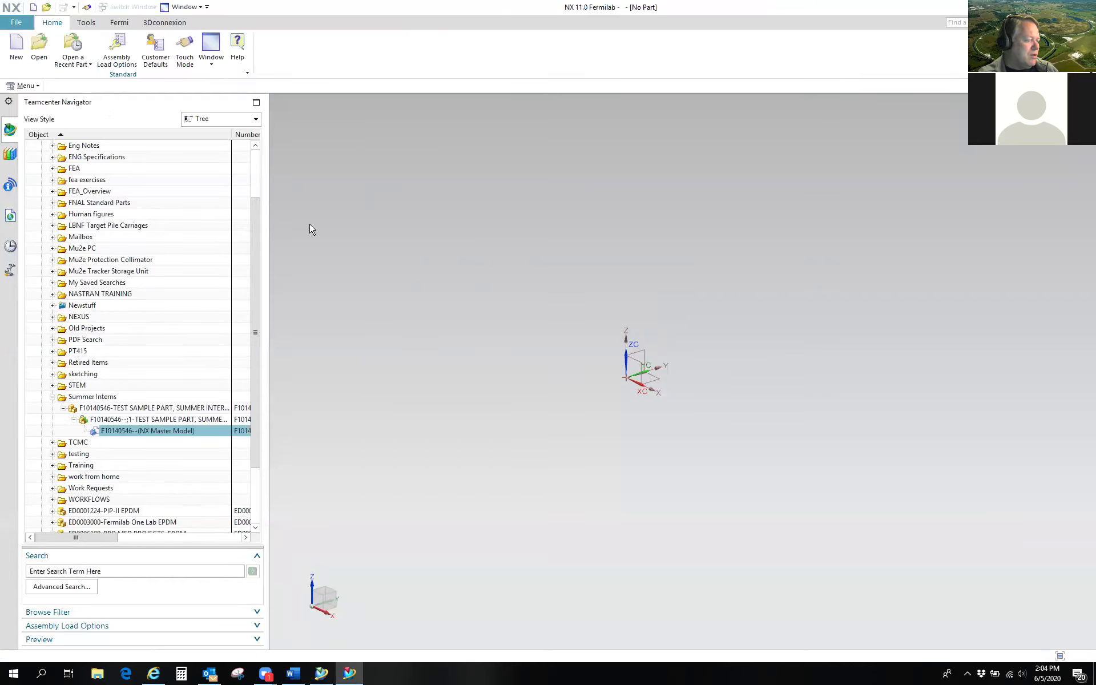
Step: Remove the NX12100N and NX11110 bundles from the selected licensing bundles
{"action": "left_click", "coordinate": [16, 26]}
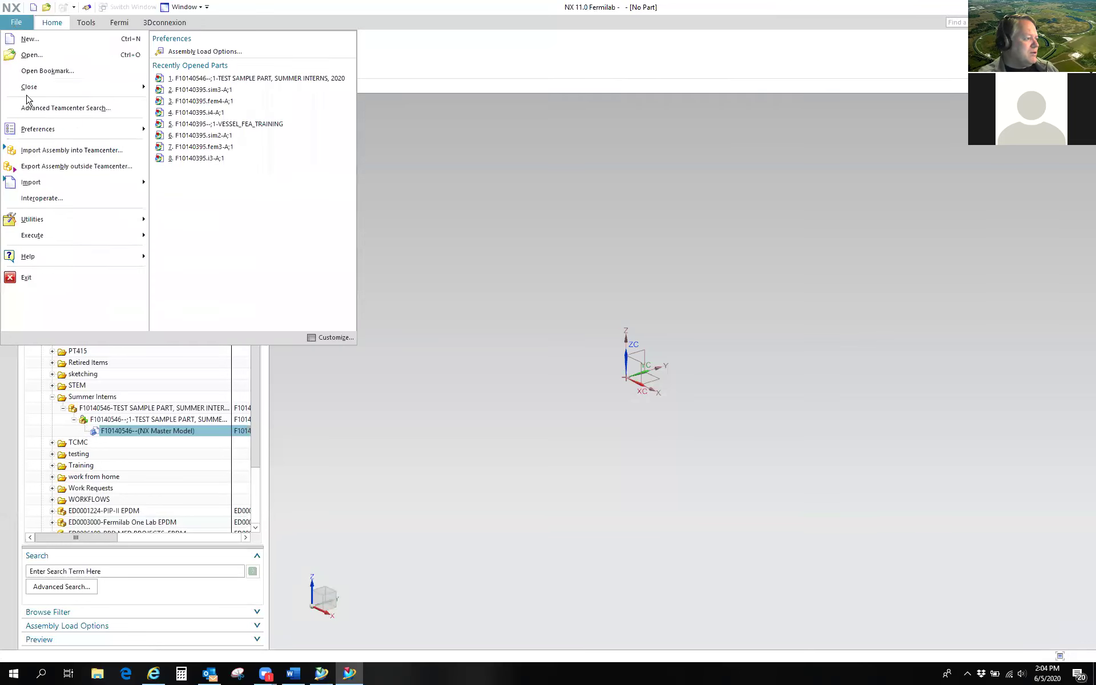
{"action": "mouse_move", "coordinate": [36, 227]}
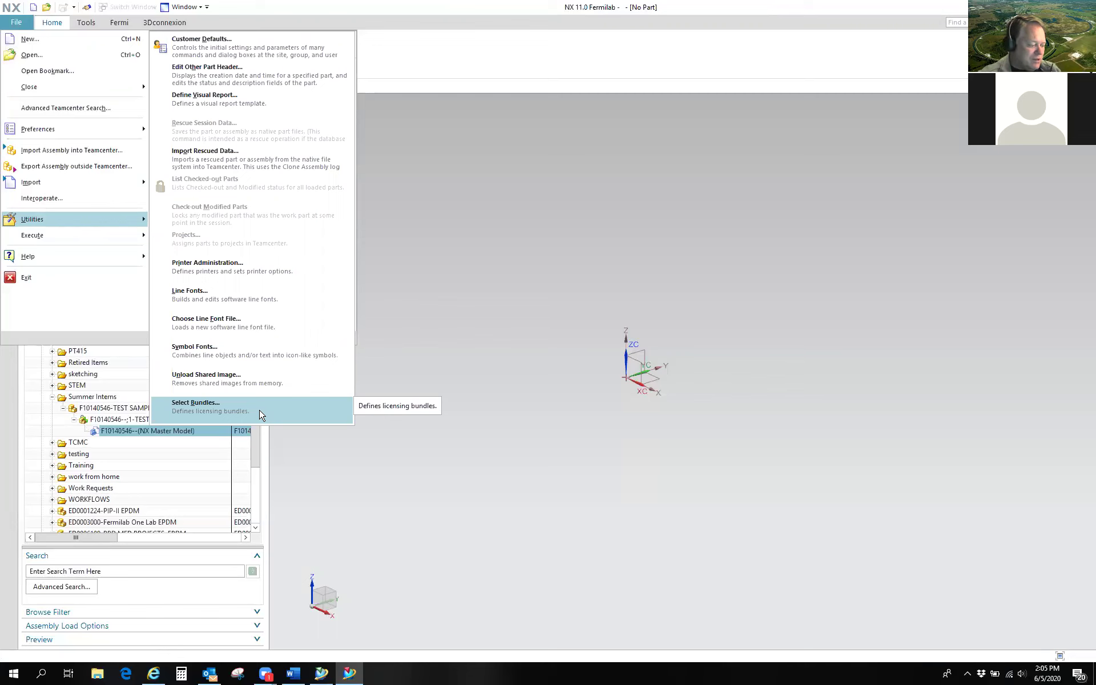
{"action": "left_click", "coordinate": [259, 411]}
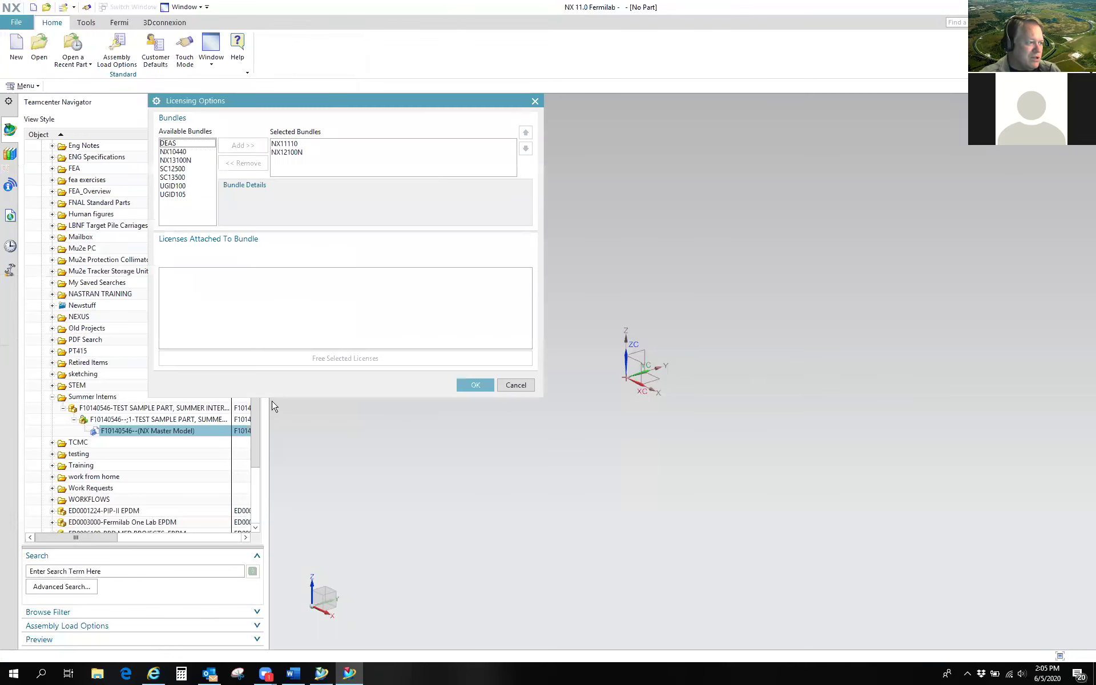
{"action": "left_click_drag", "start_coordinate": [425, 95], "coordinate": [671, 57]}
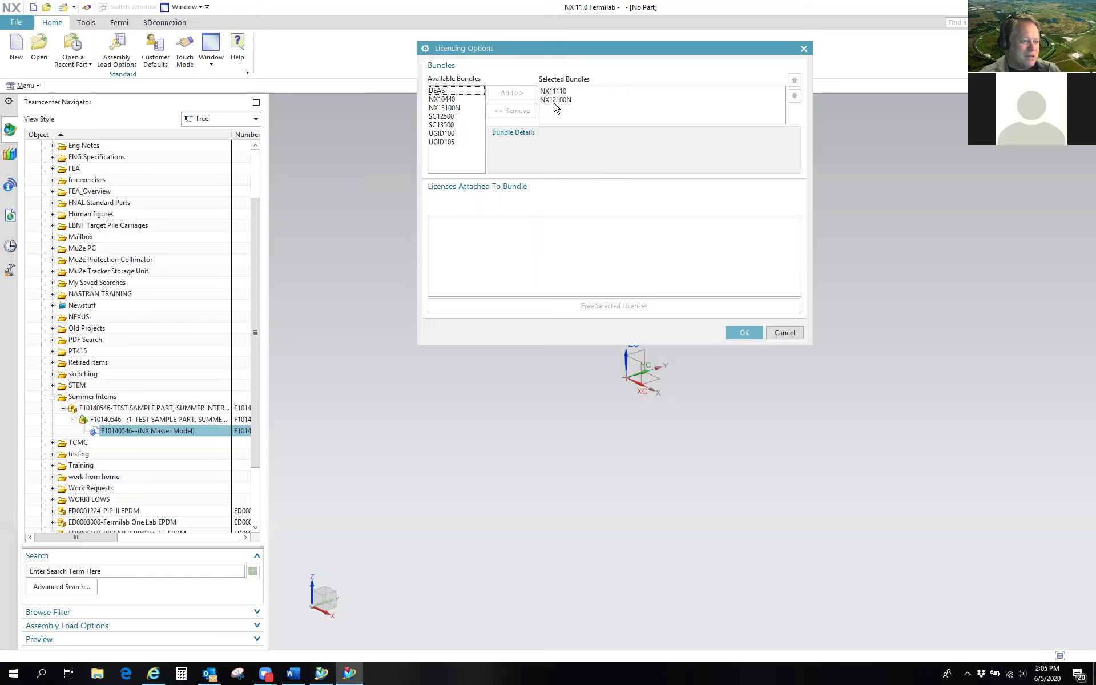
{"action": "left_click", "coordinate": [556, 102]}
{"action": "left_click", "coordinate": [521, 114]}
{"action": "left_click", "coordinate": [553, 91]}
{"action": "left_click", "coordinate": [512, 110]}
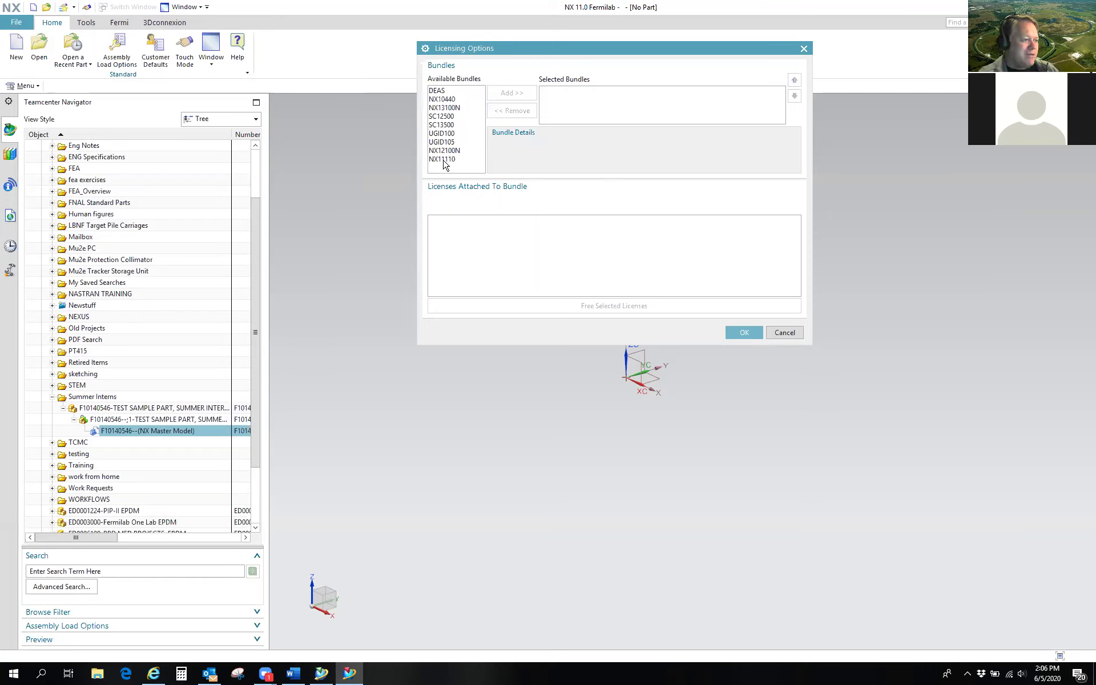
Step: Add the NX13100N bundle as the selected licensing bundle and apply the licensing options
{"action": "left_click", "coordinate": [447, 109]}
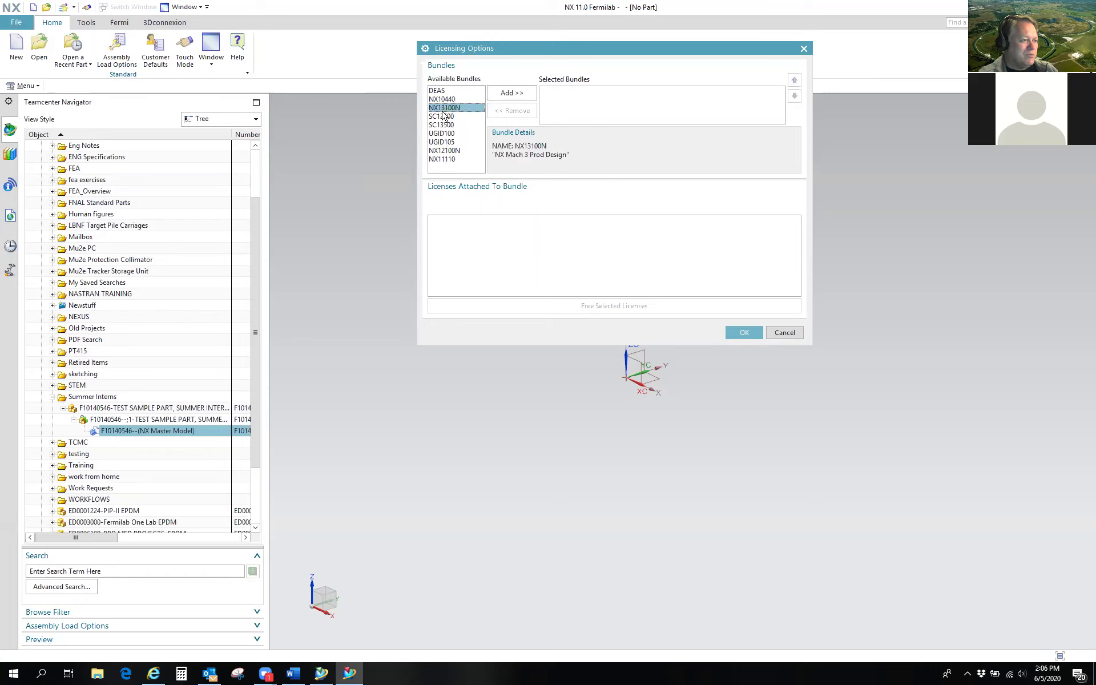
{"action": "left_click", "coordinate": [504, 92]}
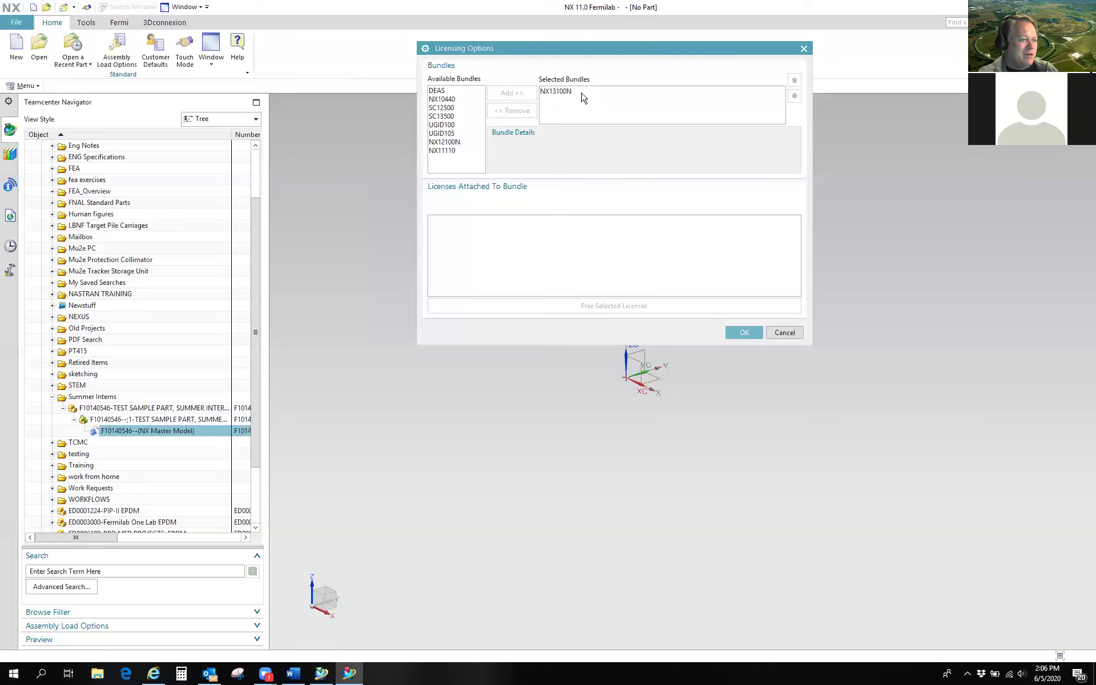
{"action": "left_click", "coordinate": [747, 332]}
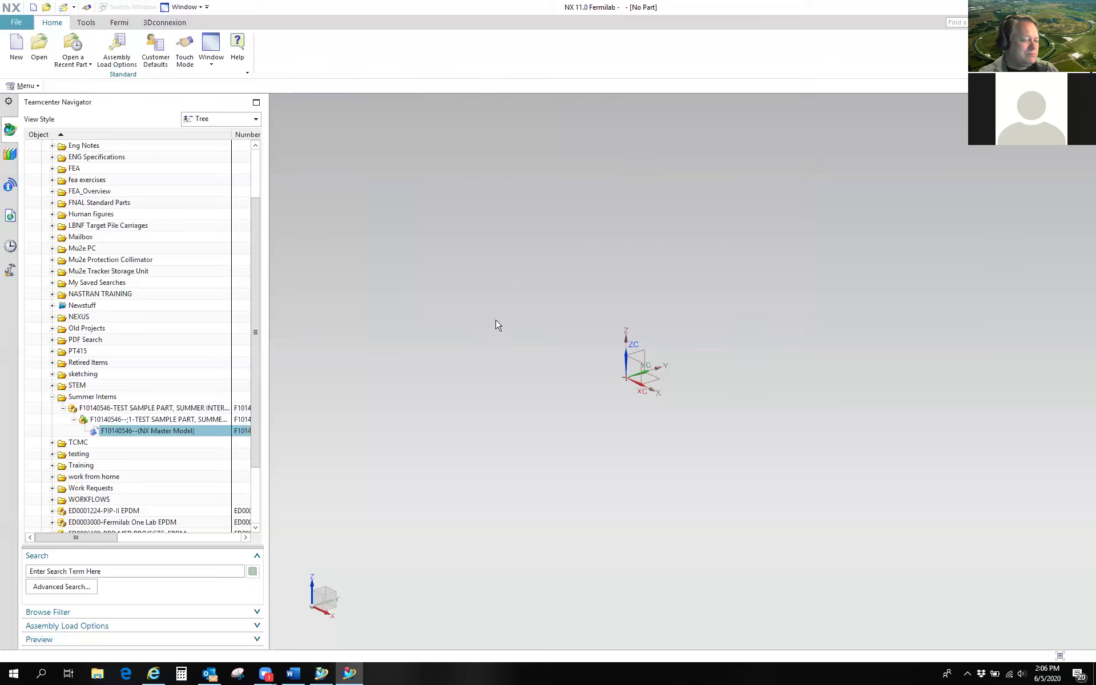
Step: Open the F10140546 master model using the Model template in millimetres
{"action": "double_click", "coordinate": [150, 431]}
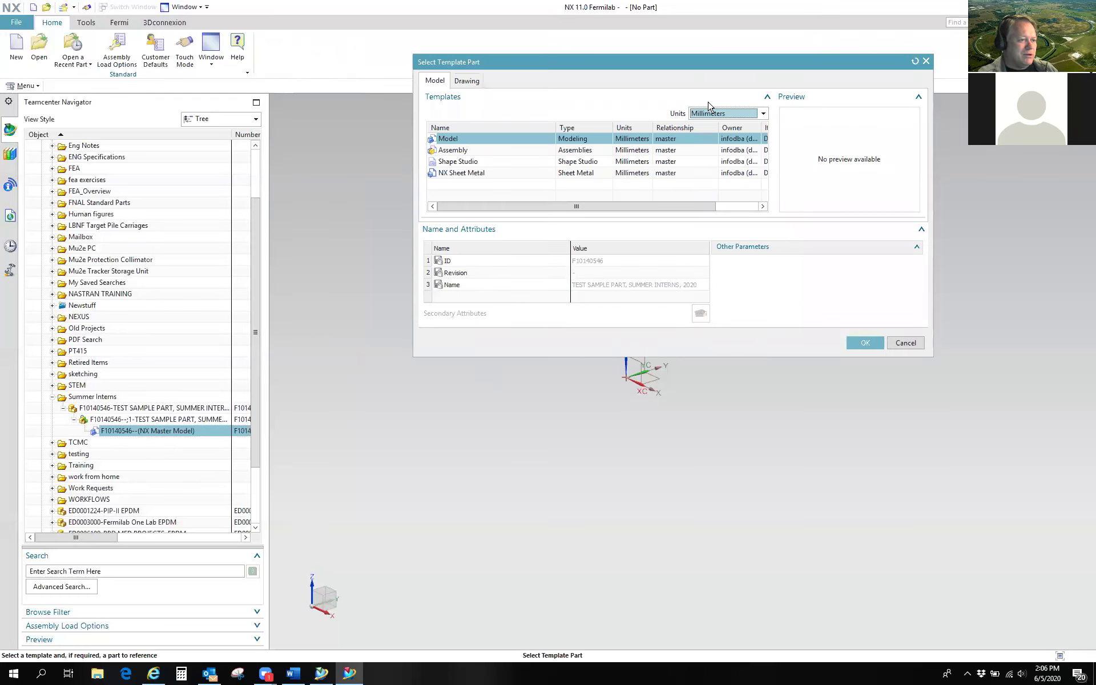
{"action": "left_click", "coordinate": [861, 342]}
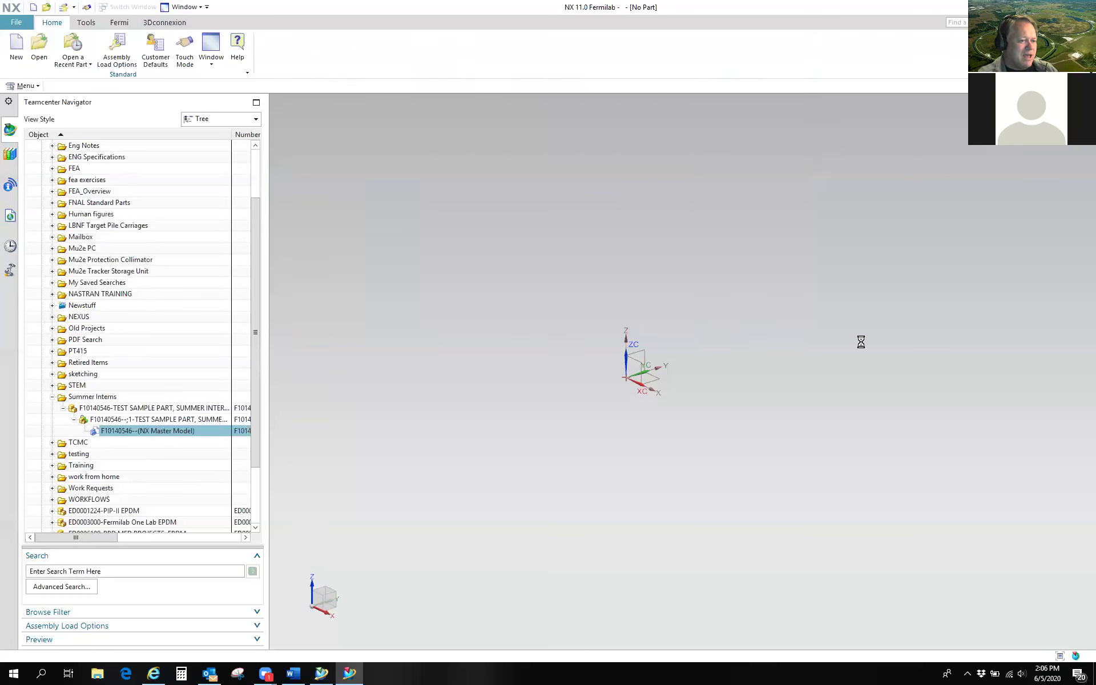
Step: Update the test sample part's material while it loads and try to save the part
{"action": "left_click", "coordinate": [407, 356]}
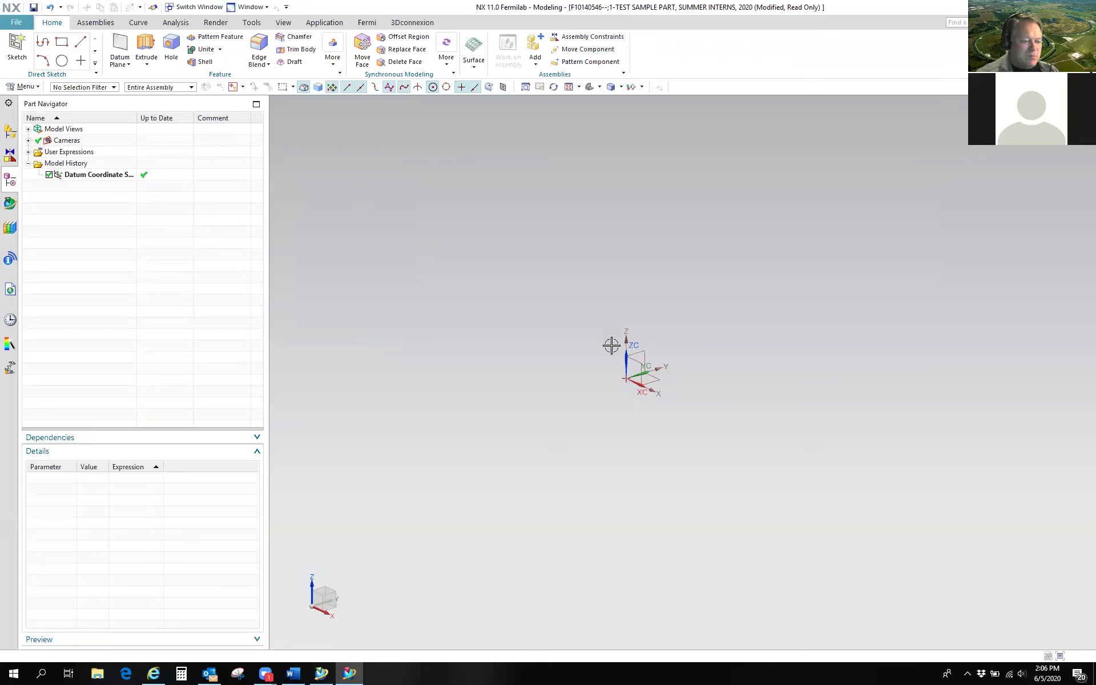
{"action": "left_click", "coordinate": [34, 7]}
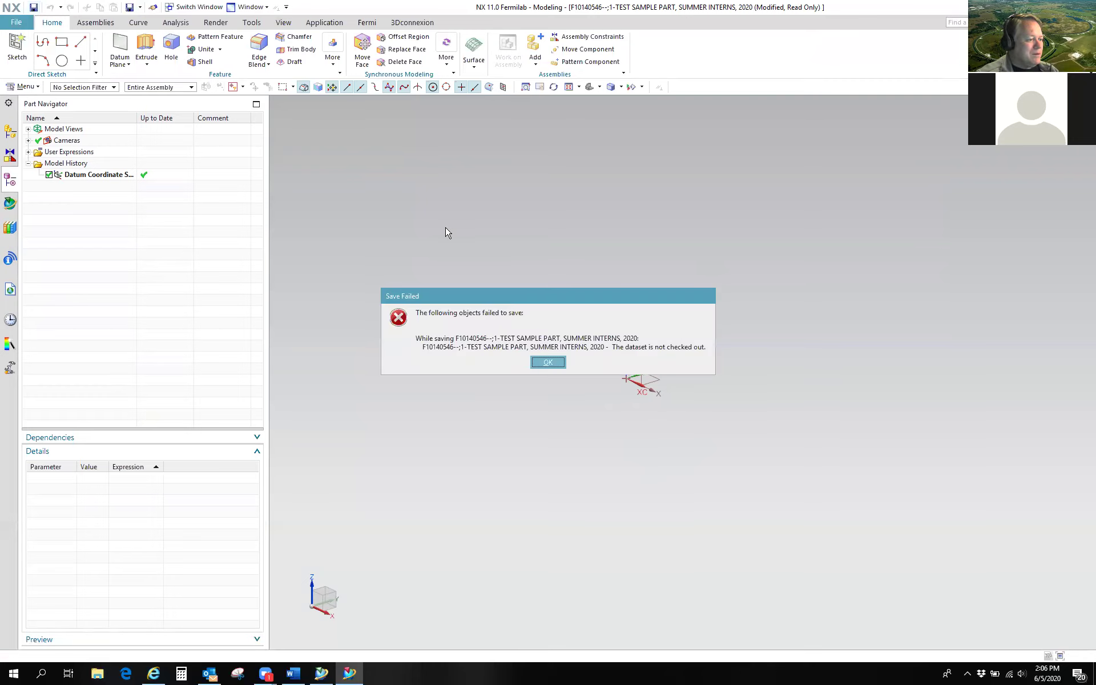
{"action": "left_click", "coordinate": [543, 361]}
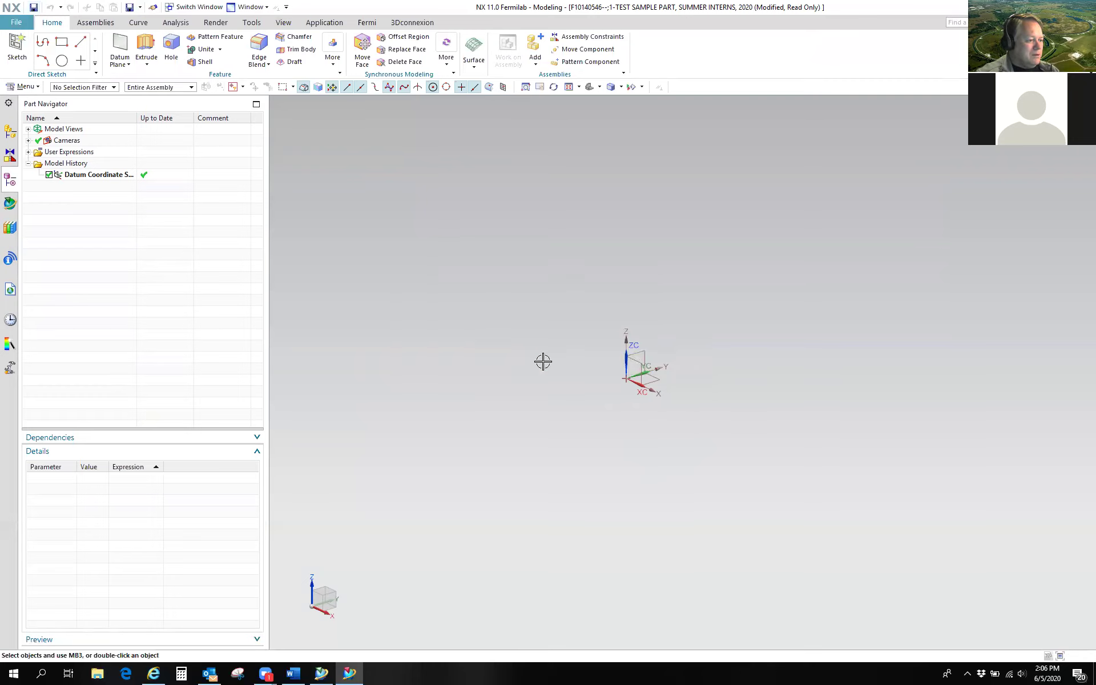
Step: Close all parts without saving the changes to the test sample part
{"action": "left_click", "coordinate": [17, 23]}
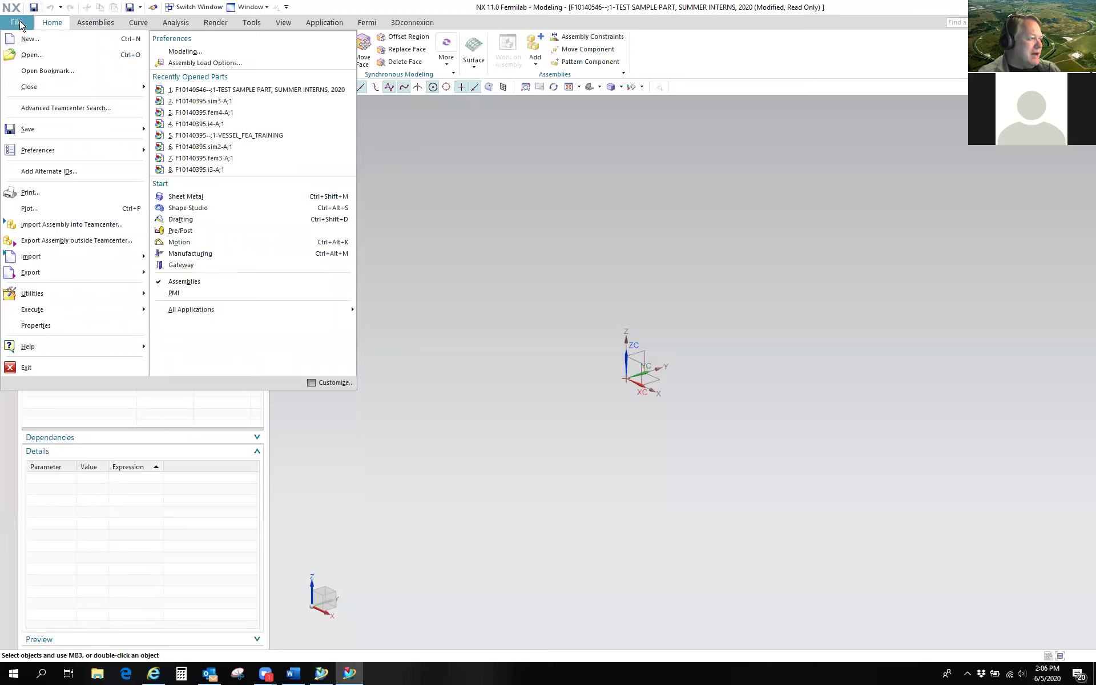
{"action": "mouse_move", "coordinate": [35, 87]}
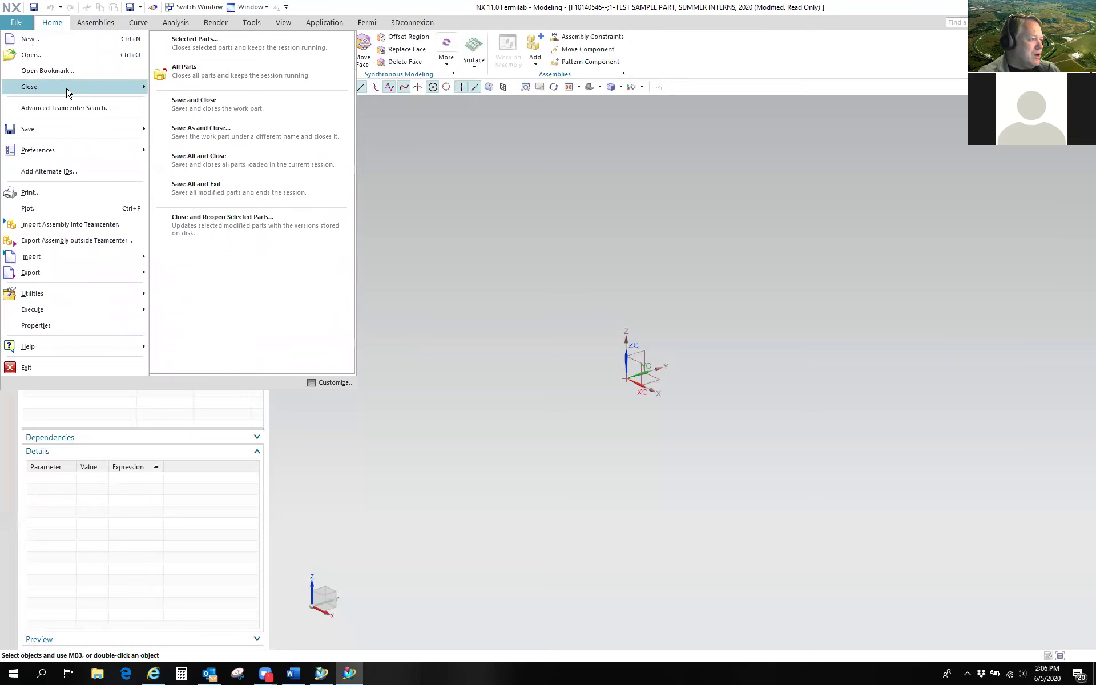
{"action": "left_click", "coordinate": [207, 74]}
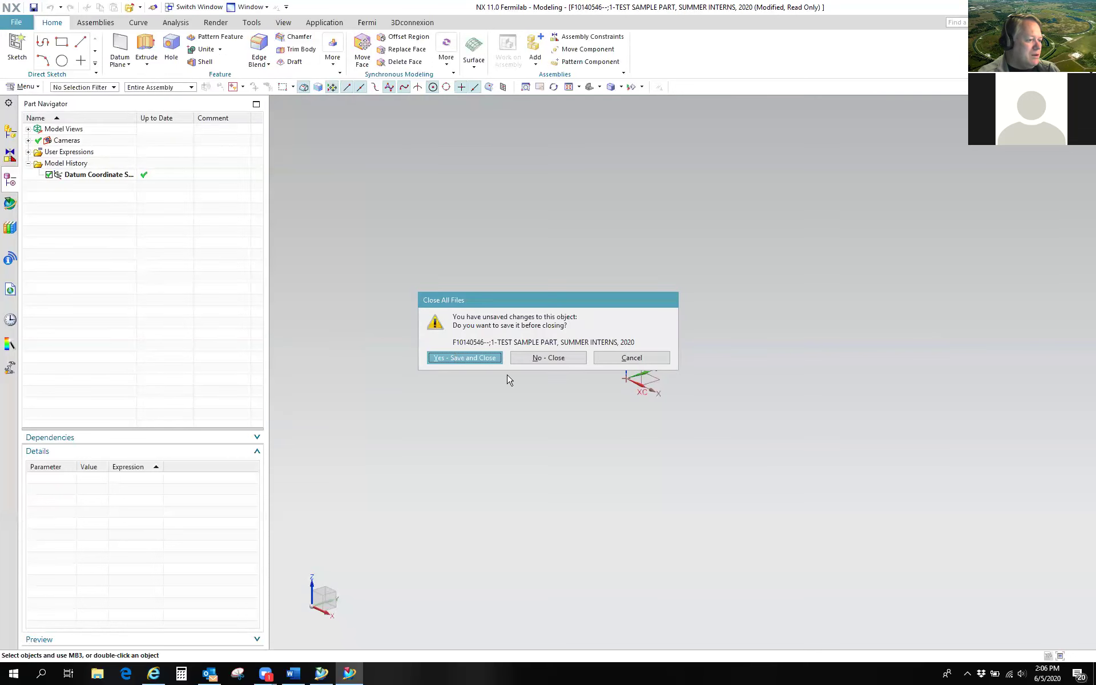
{"action": "left_click", "coordinate": [563, 362]}
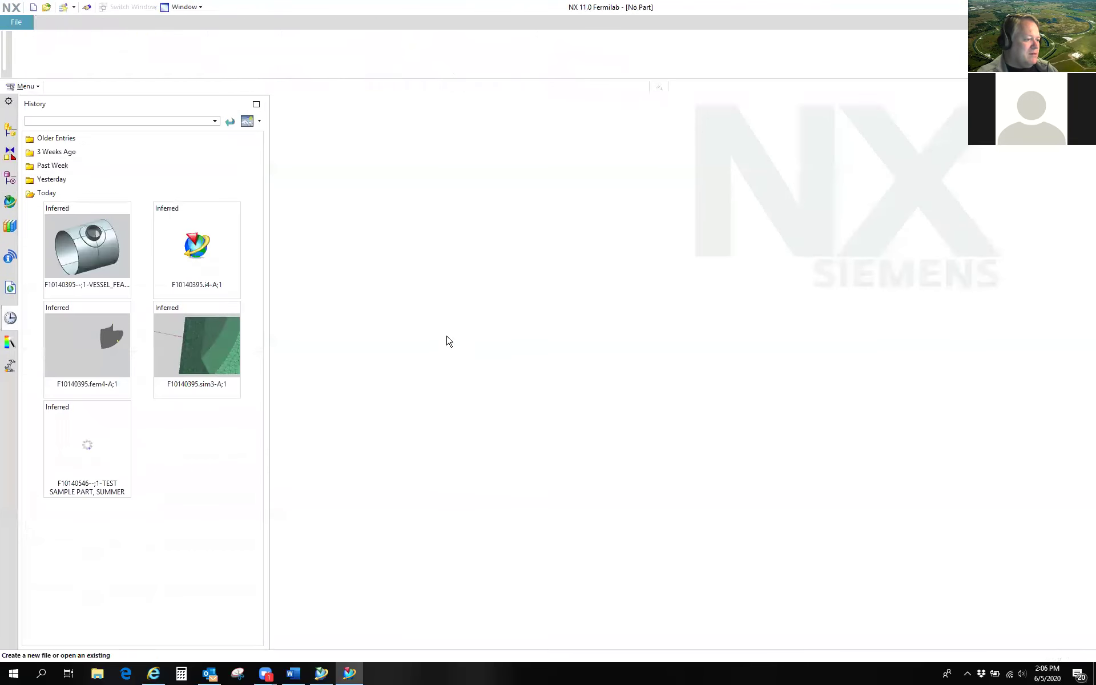
Step: Remove the NX13100N bundle from the selected licensing bundles
{"action": "left_click", "coordinate": [16, 21]}
{"action": "mouse_move", "coordinate": [40, 221]}
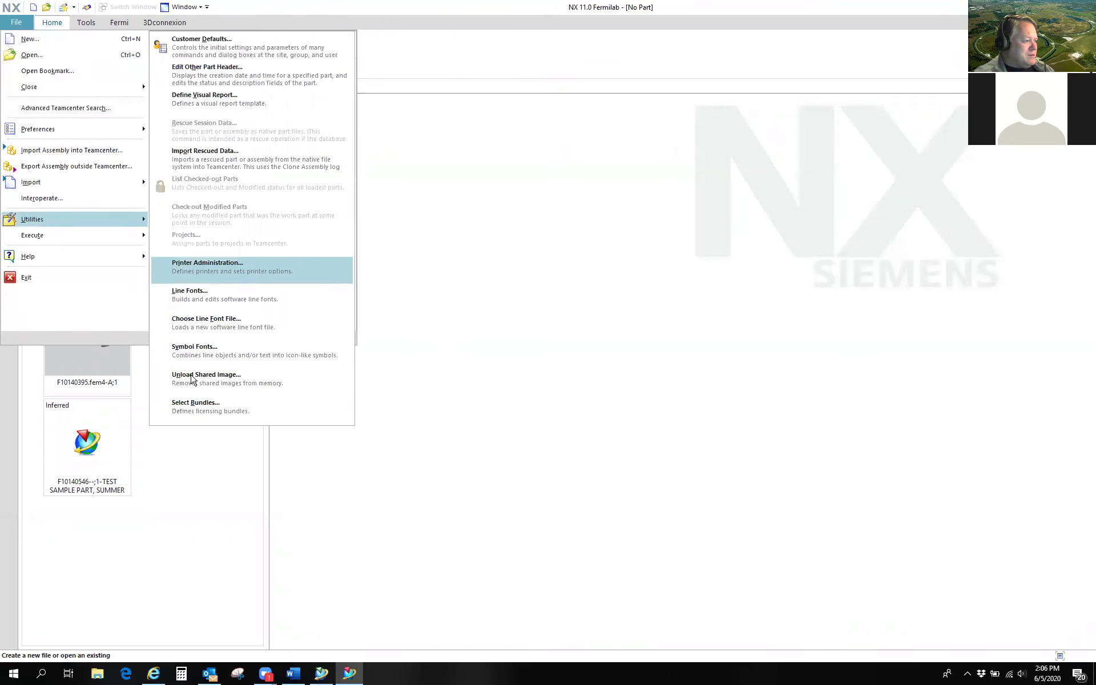
{"action": "left_click", "coordinate": [237, 413]}
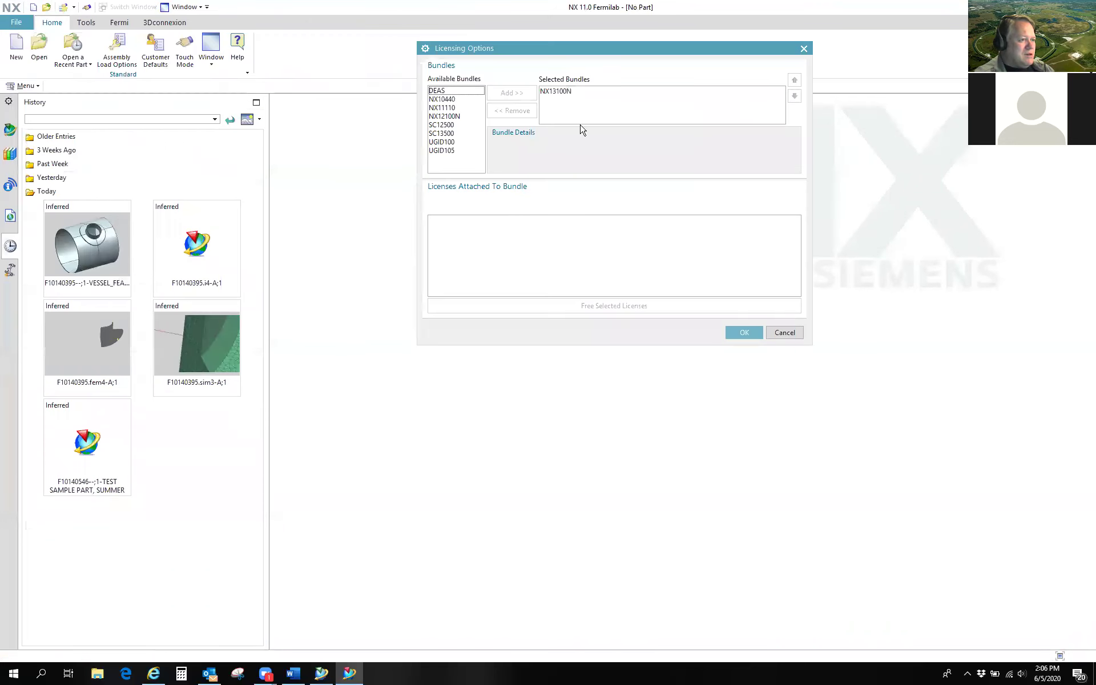
{"action": "left_click", "coordinate": [566, 94]}
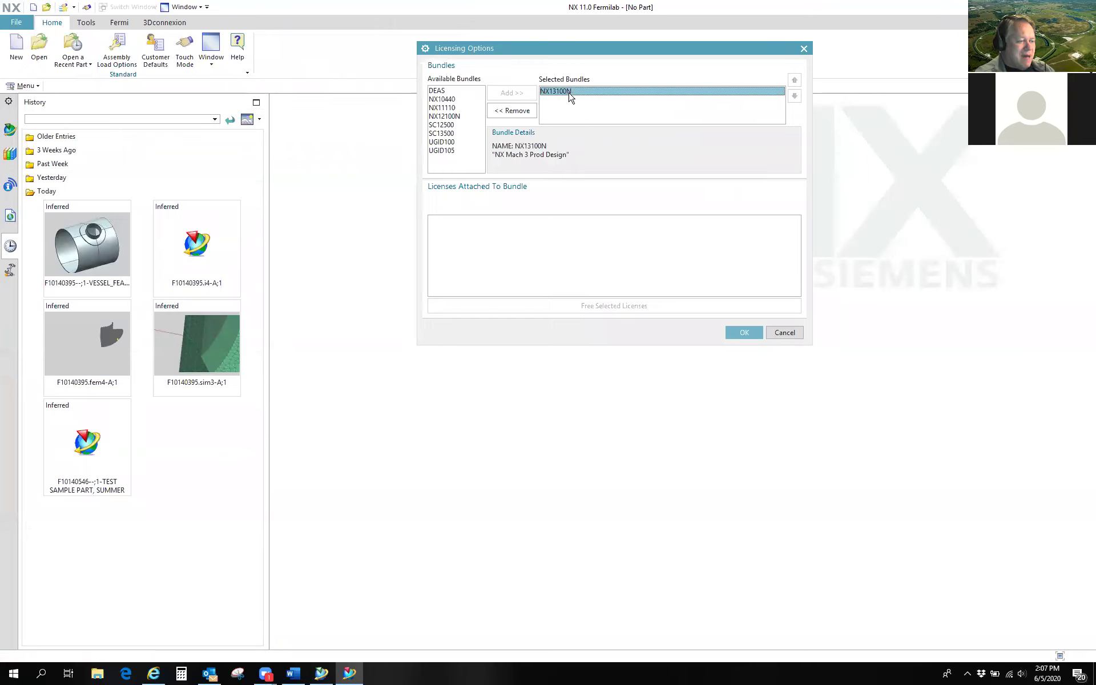
{"action": "left_click", "coordinate": [519, 113]}
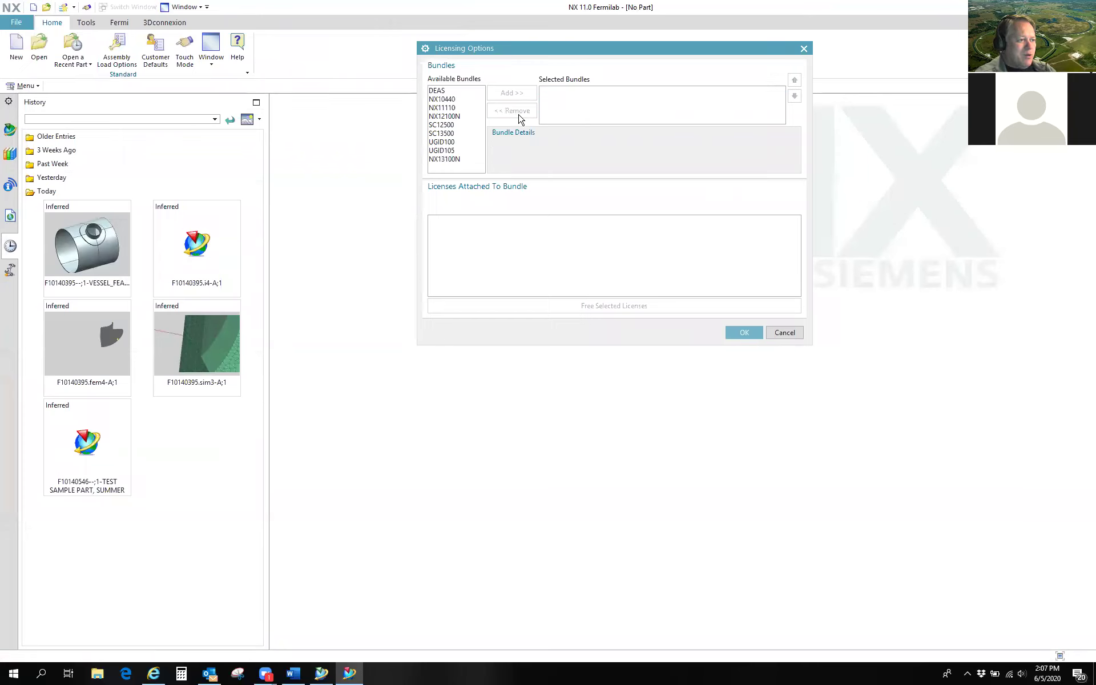
Step: Add the SC13500 and SC12500 bundles as the selected licensing bundles and apply the licensing options
{"action": "left_click", "coordinate": [449, 135]}
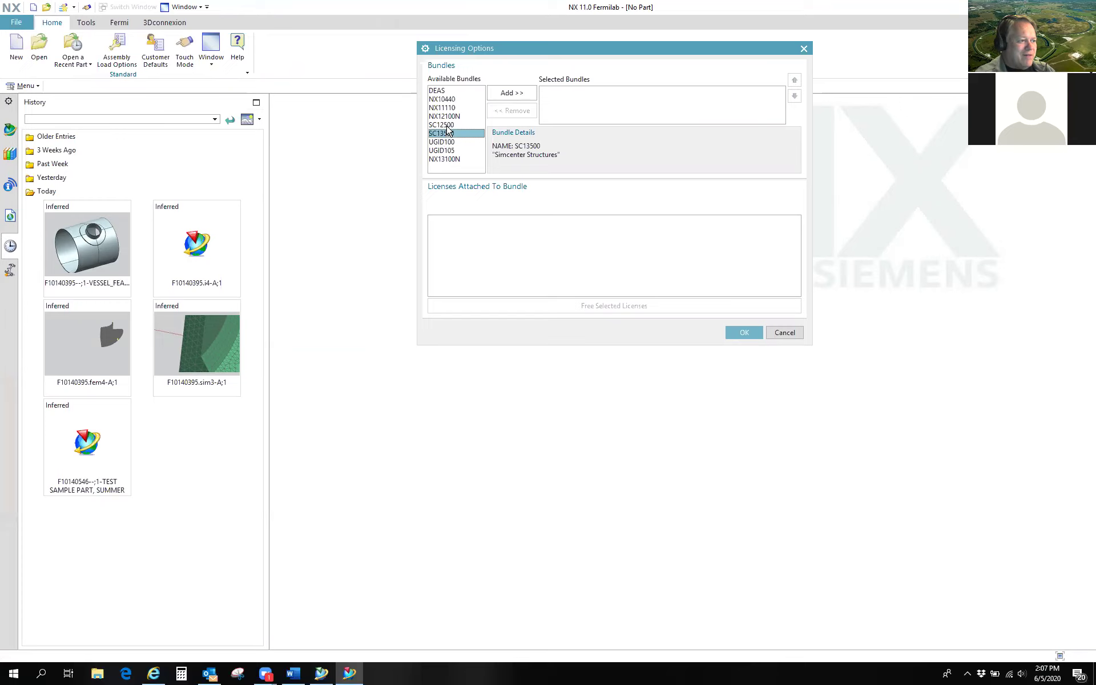
{"action": "left_click", "coordinate": [505, 96]}
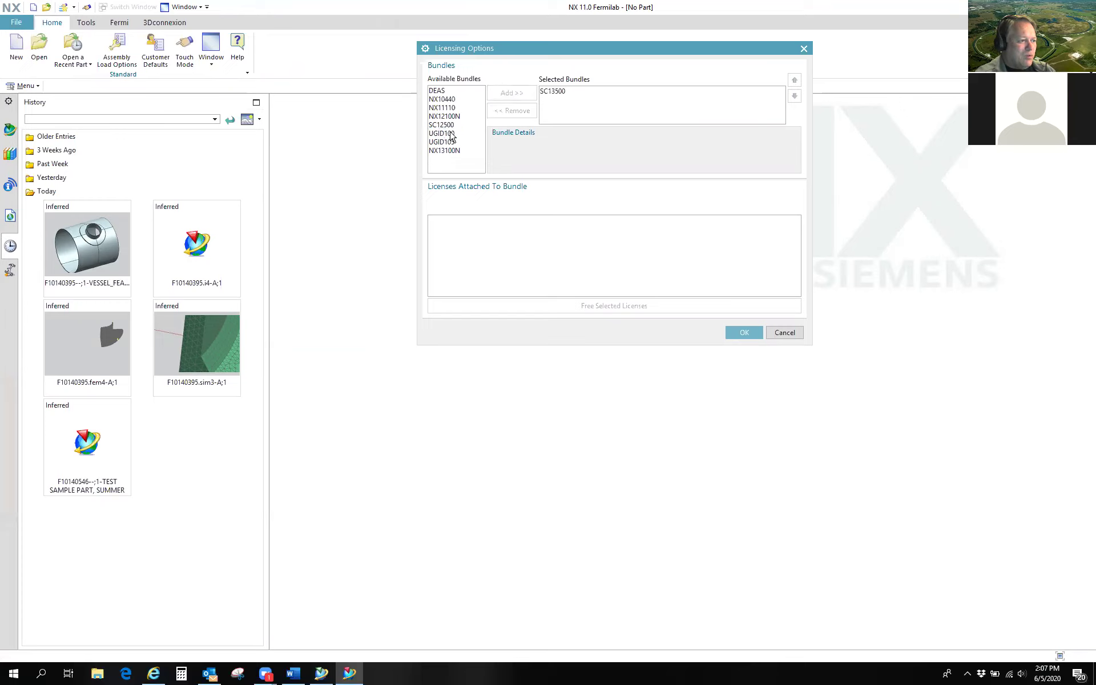
{"action": "left_click", "coordinate": [513, 94]}
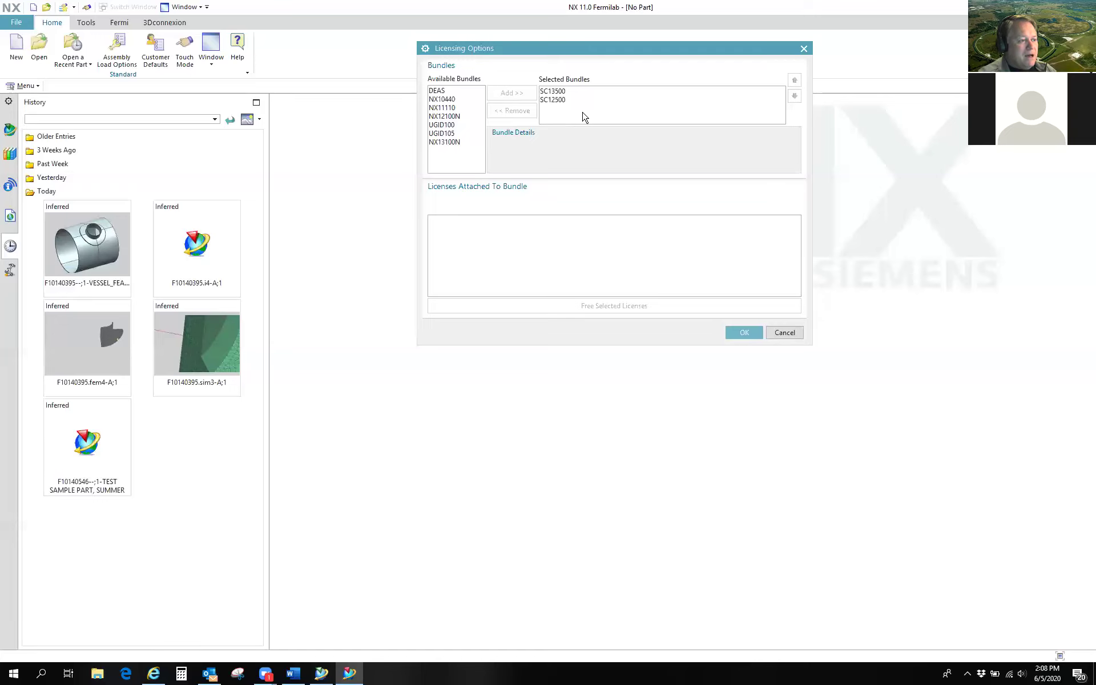
{"action": "mouse_move", "coordinate": [612, 50]}
{"action": "left_mouse_down"}
{"action": "mouse_move", "coordinate": [616, 35]}
{"action": "mouse_move", "coordinate": [620, 43]}
{"action": "left_mouse_up"}
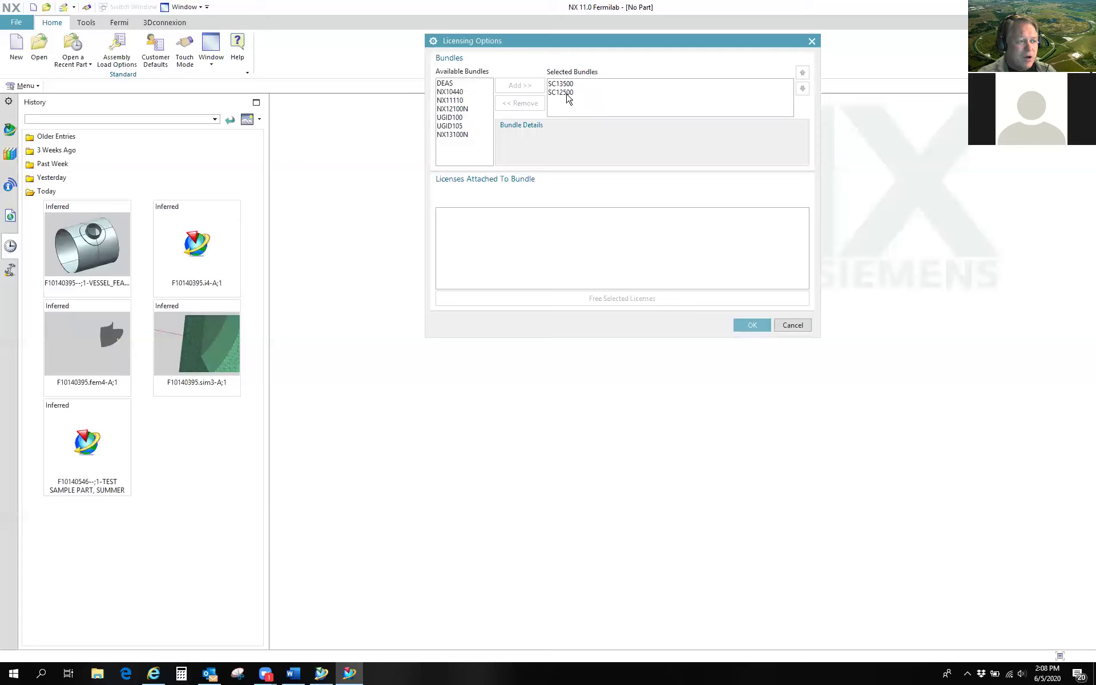
{"action": "left_click", "coordinate": [753, 325]}
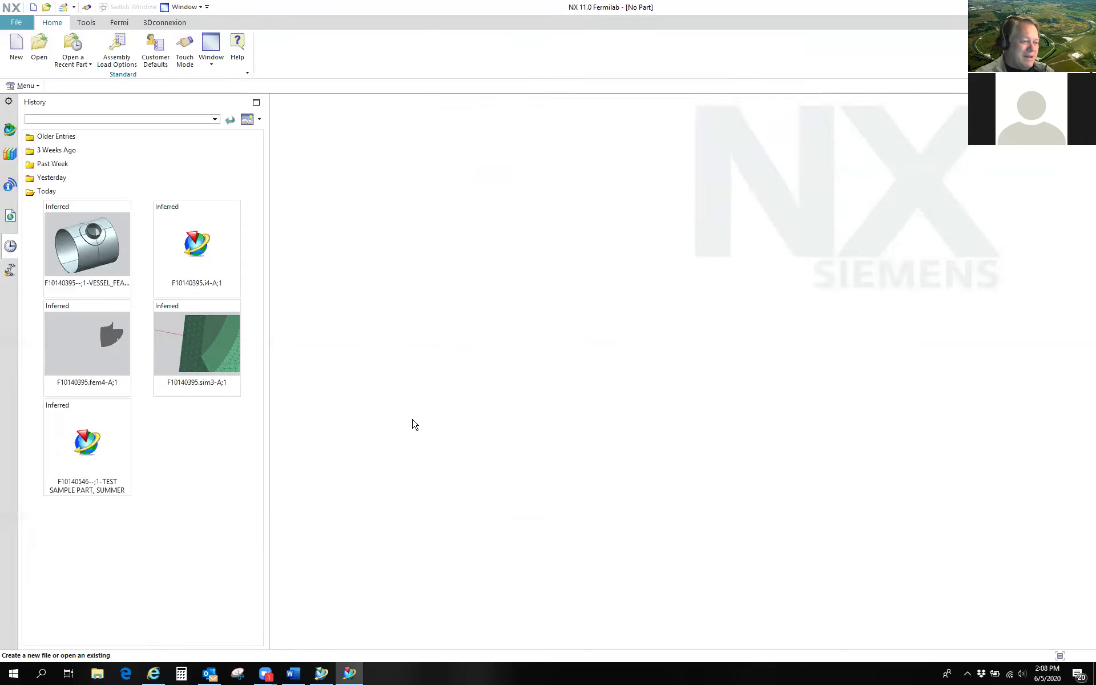
Step: Review which licensing bundles are selected and close the licensing options
{"action": "left_click", "coordinate": [25, 25]}
{"action": "mouse_move", "coordinate": [42, 221]}
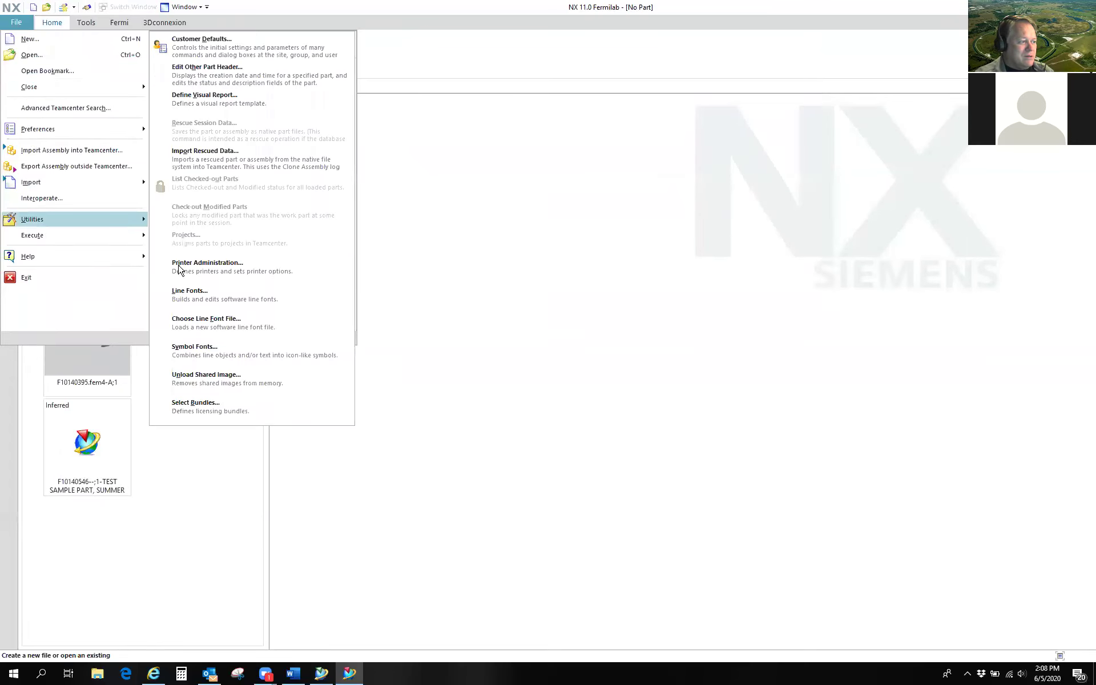
{"action": "left_click", "coordinate": [215, 417]}
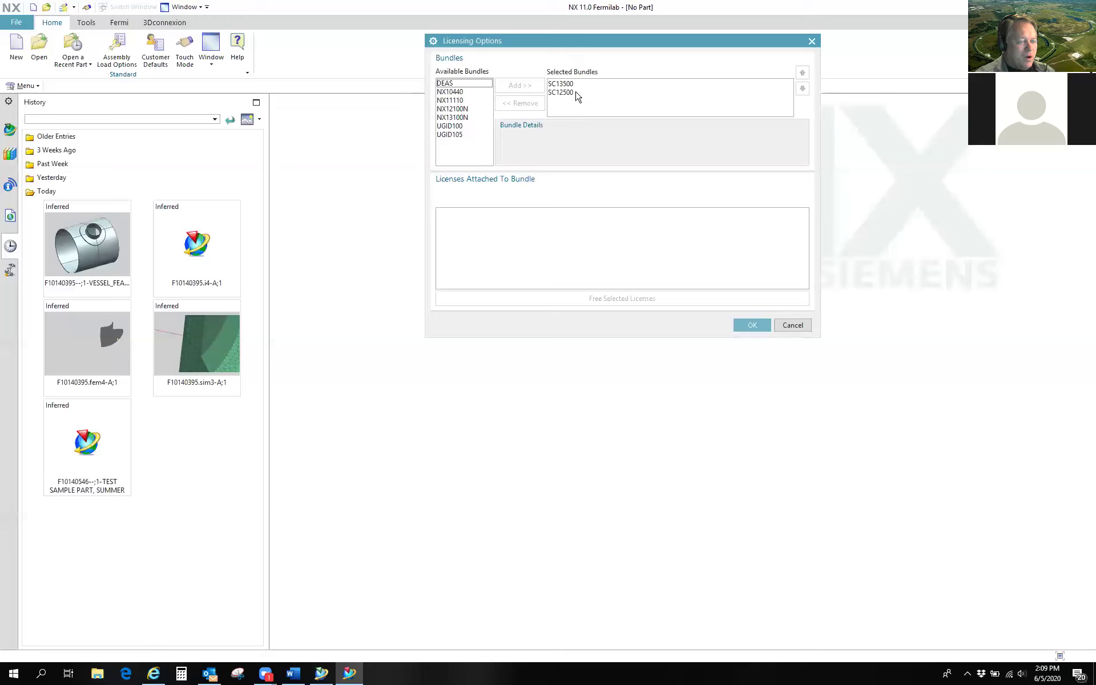
{"action": "left_click", "coordinate": [753, 325]}
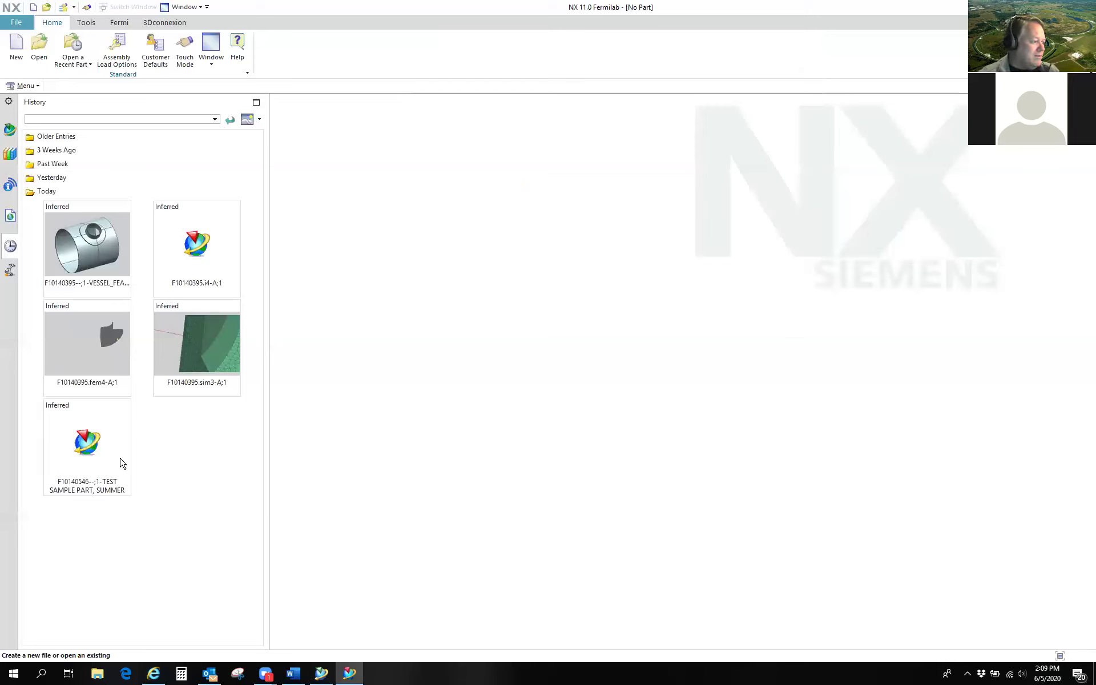
Step: Reopen the F10140546 test sample part from the history with the millimetre Model template, updating its dummy weightless material
{"action": "left_click", "coordinate": [91, 444]}
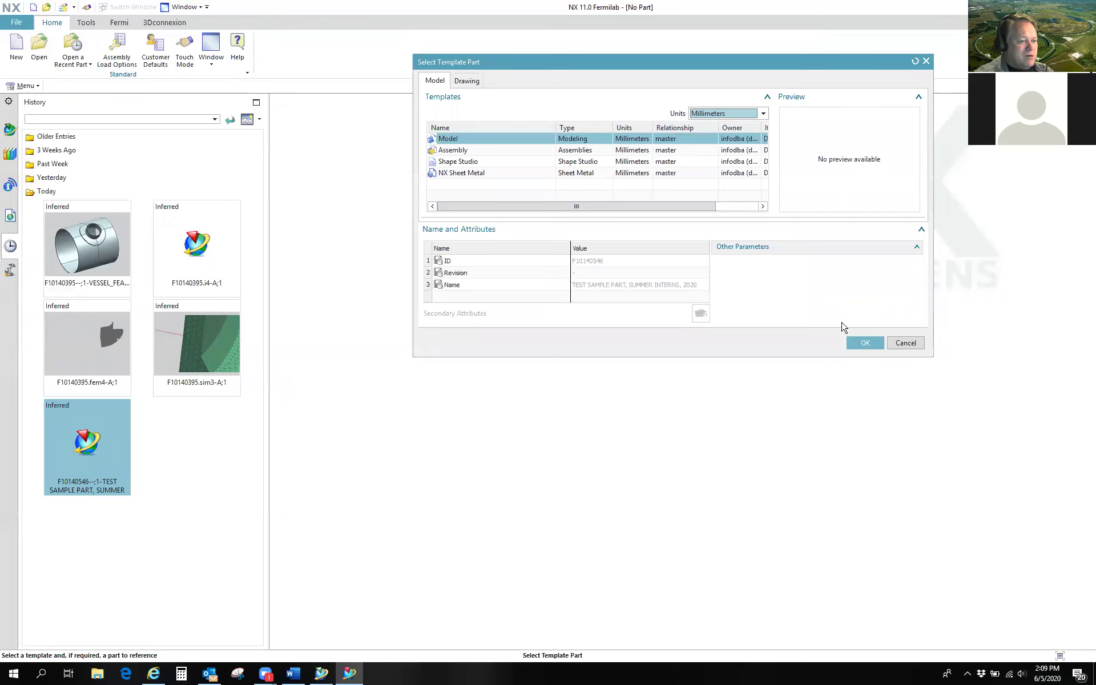
{"action": "left_click", "coordinate": [866, 343]}
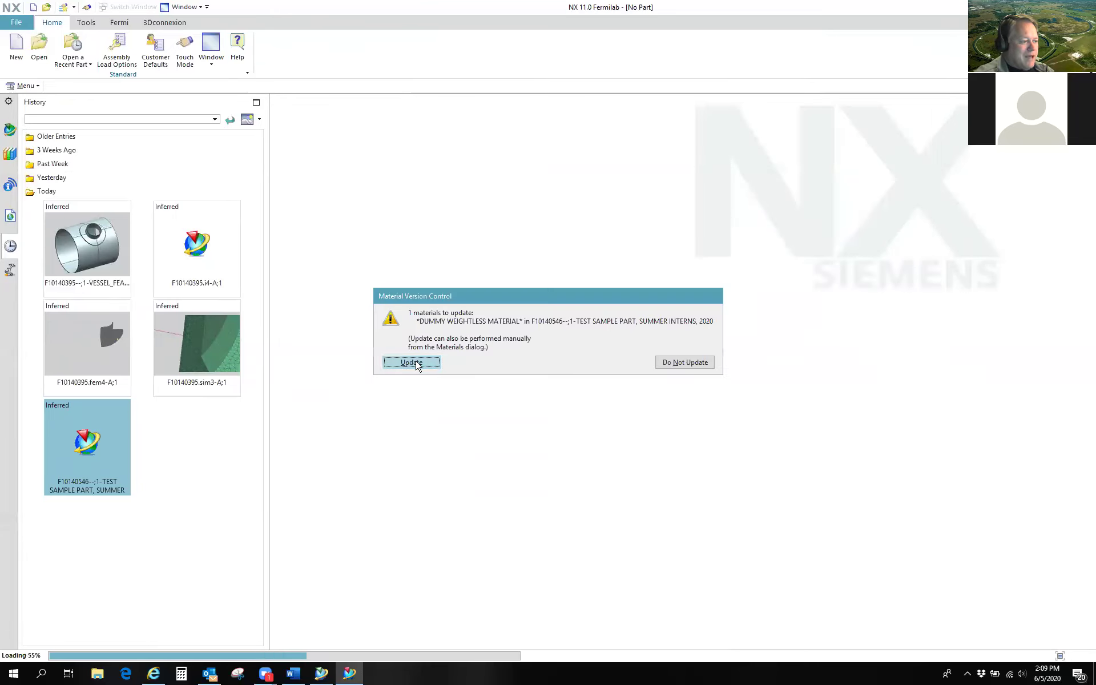
{"action": "left_click", "coordinate": [417, 361]}
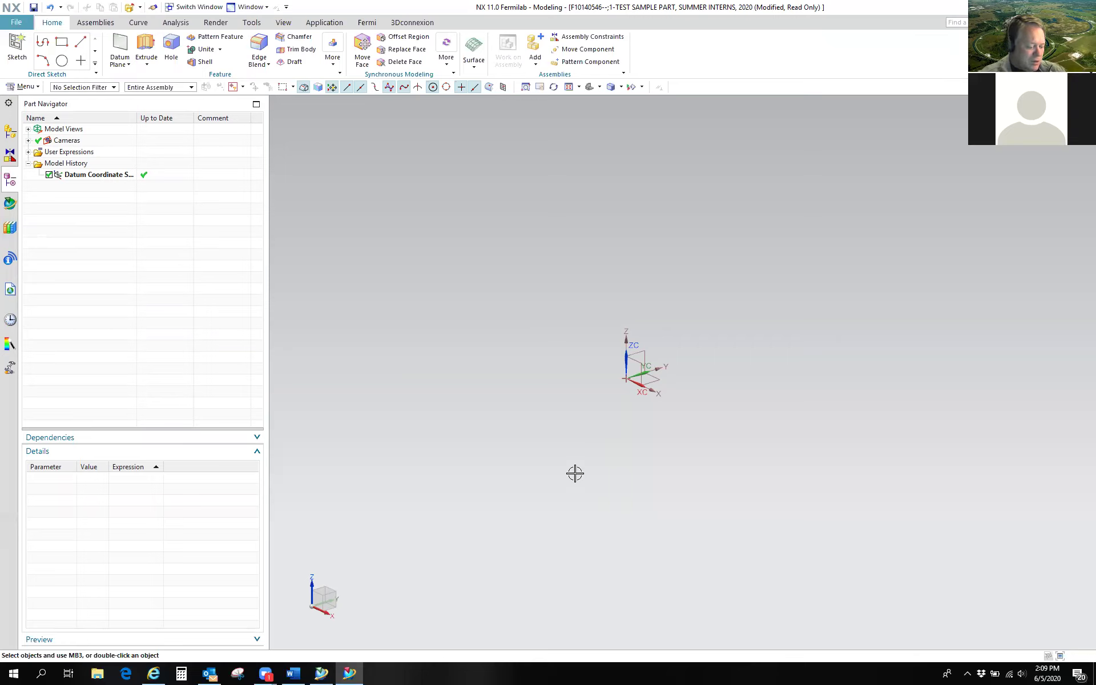
Step: Hide the work coordinate system and create a sketch on the XZ plane of the datum coordinate system
{"action": "key", "text": "w"}
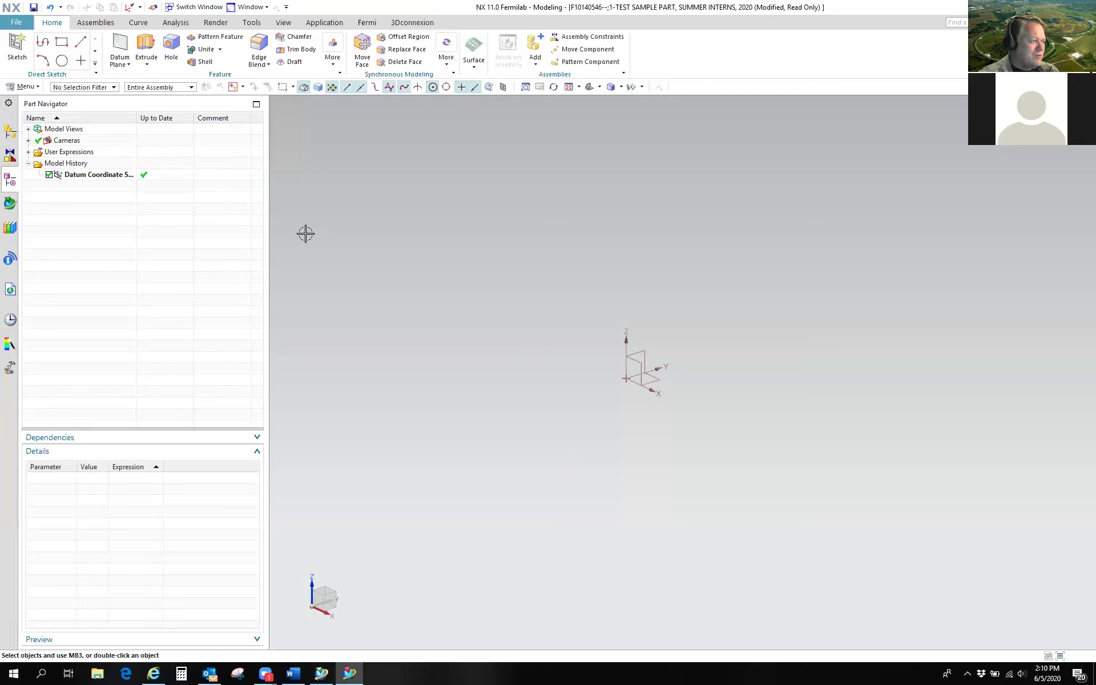
{"action": "left_click", "coordinate": [17, 51]}
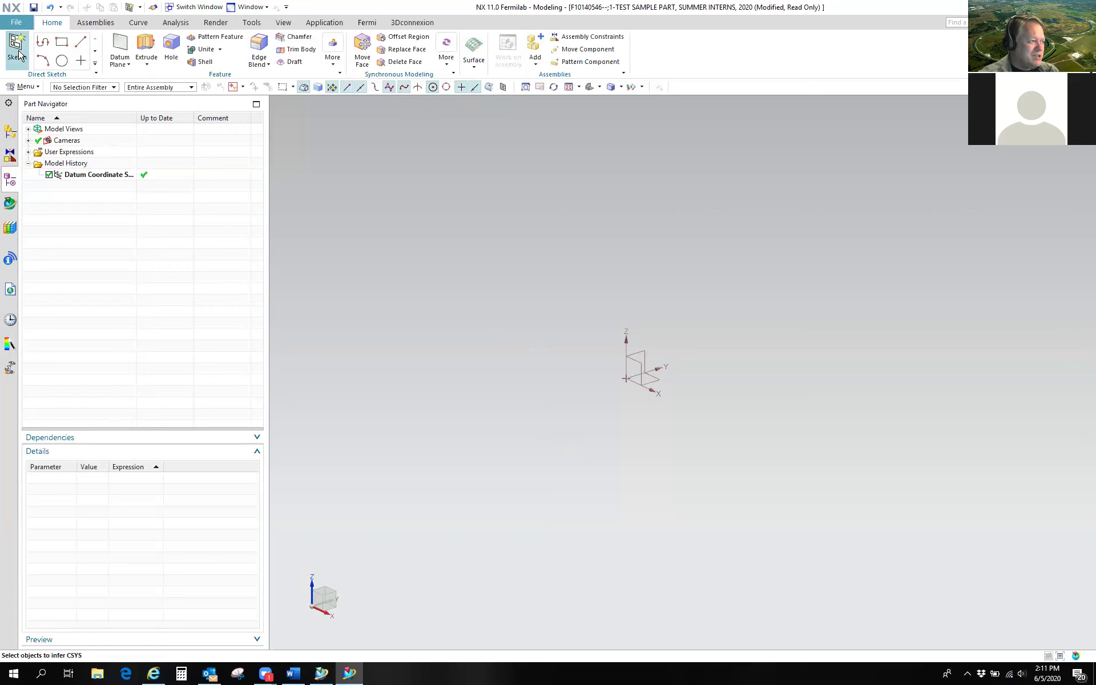
{"action": "left_click", "coordinate": [643, 364]}
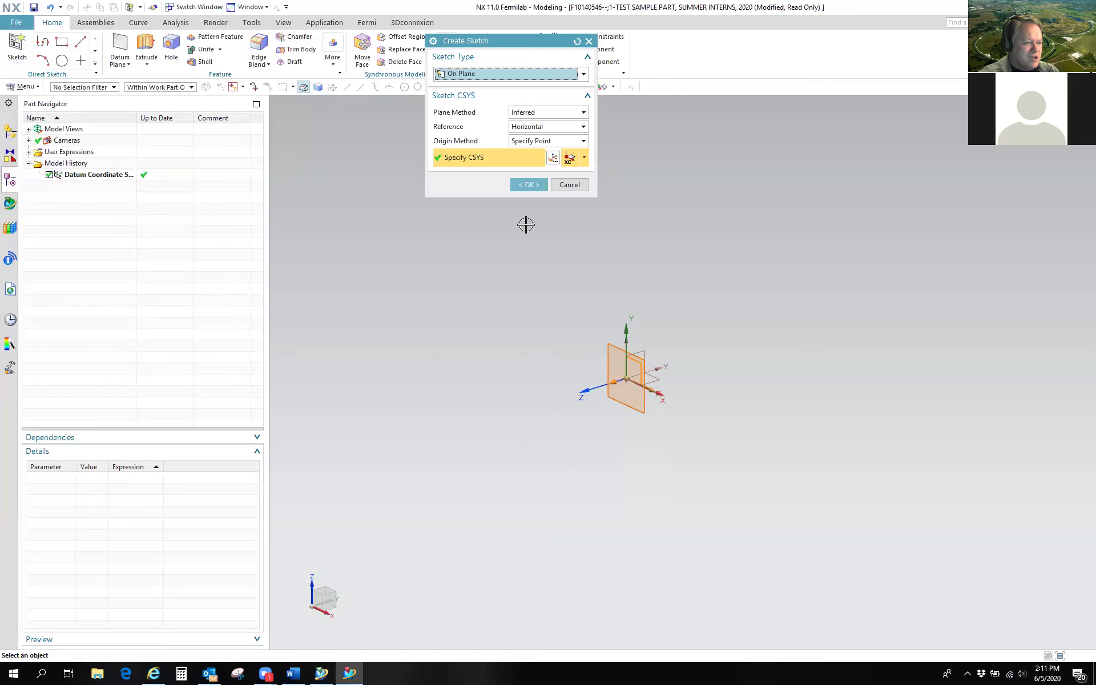
{"action": "left_click", "coordinate": [529, 184]}
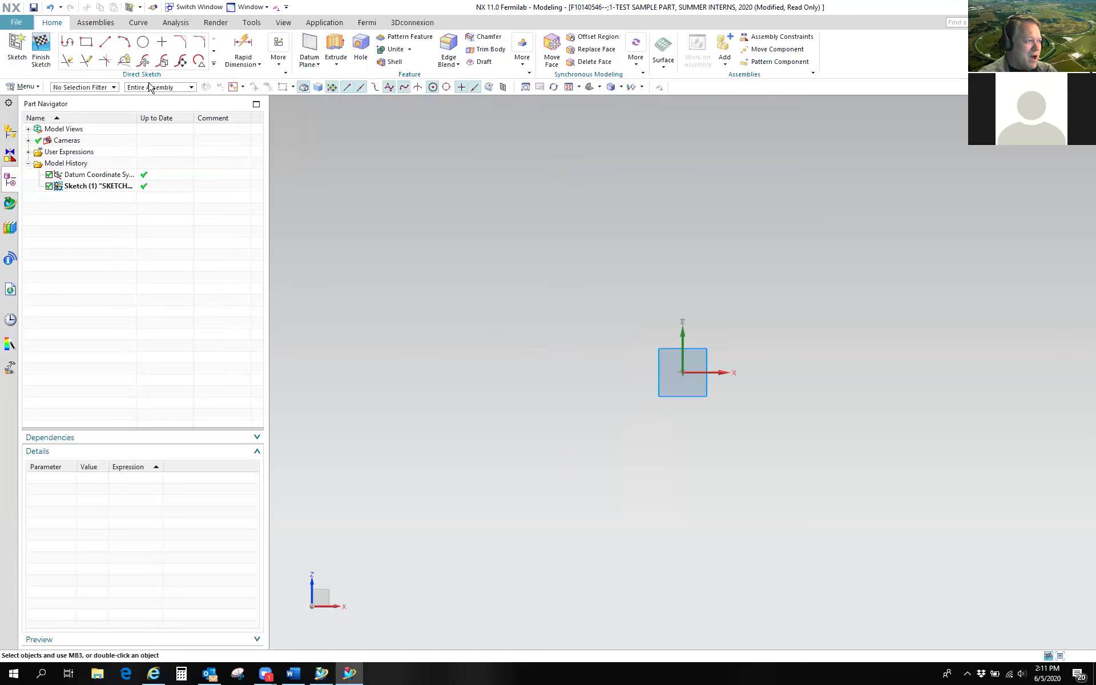
Step: With Profile, sketch a vertical line 125 mm long up from the origin and a tangent 90° arc of about 58.5 mm radius
{"action": "left_click", "coordinate": [68, 43]}
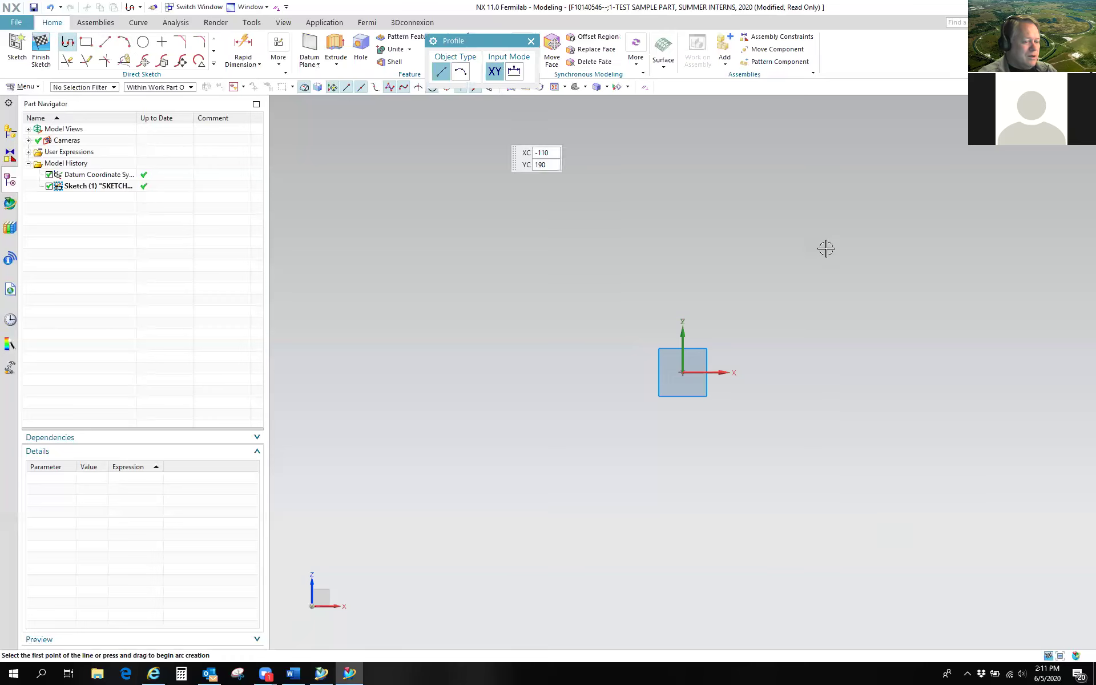
{"action": "left_click", "coordinate": [682, 372]}
{"action": "left_click", "coordinate": [682, 217]}
{"action": "left_click_drag", "start_coordinate": [683, 207], "coordinate": [773, 167]}
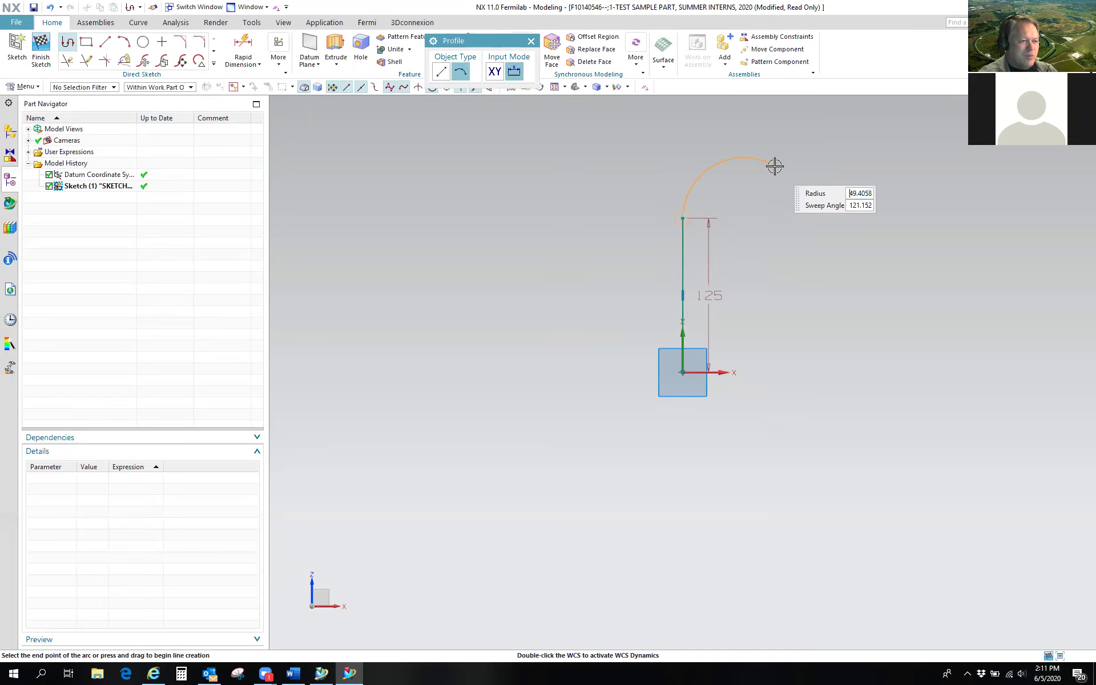
{"action": "left_click", "coordinate": [753, 146]}
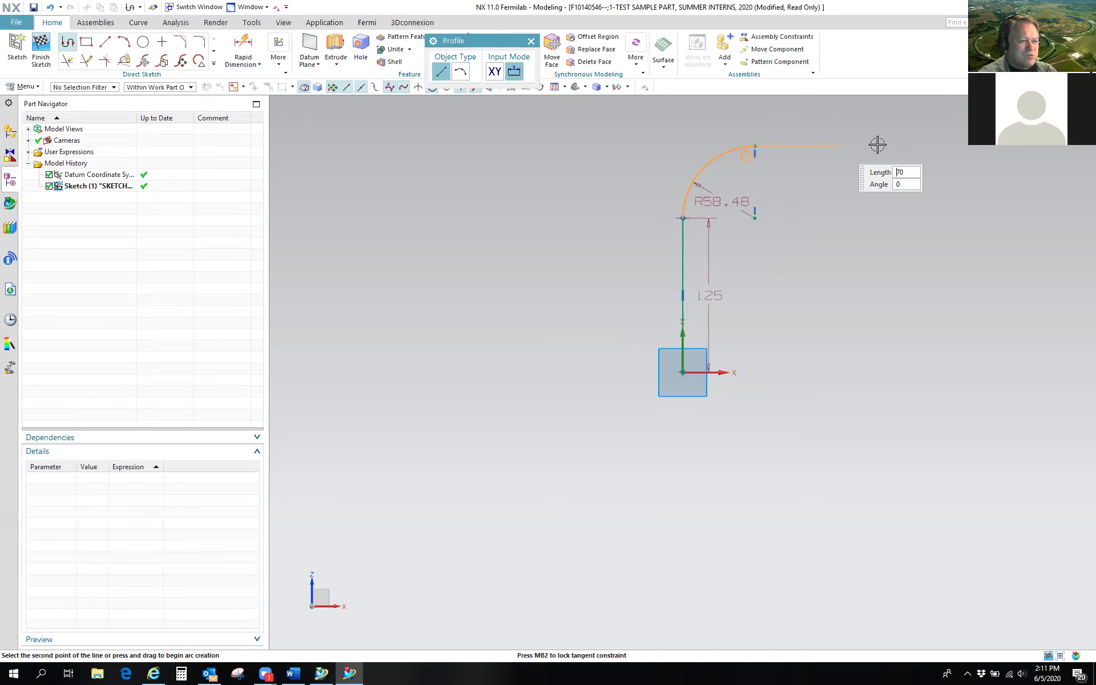
Step: Continue with a horizontal line about 147 mm, an arc of about R35.6, a downward line about 63 mm and an arc of about R39.8
{"action": "left_click", "coordinate": [938, 146]}
{"action": "left_click_drag", "start_coordinate": [938, 146], "coordinate": [976, 189]}
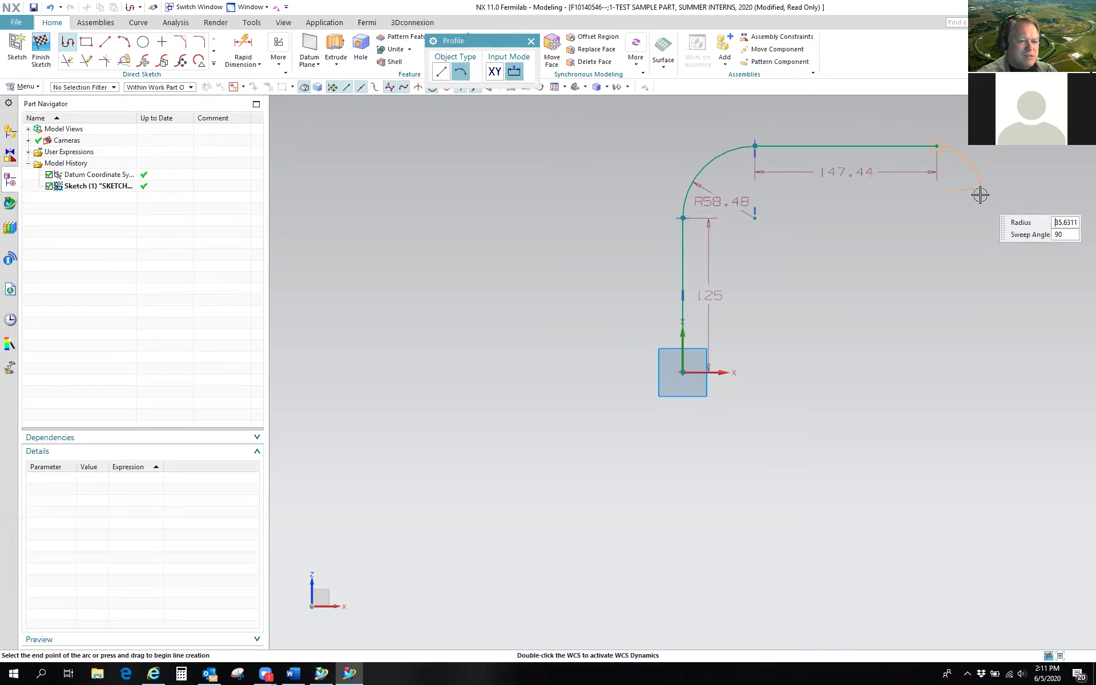
{"action": "left_click", "coordinate": [980, 192]}
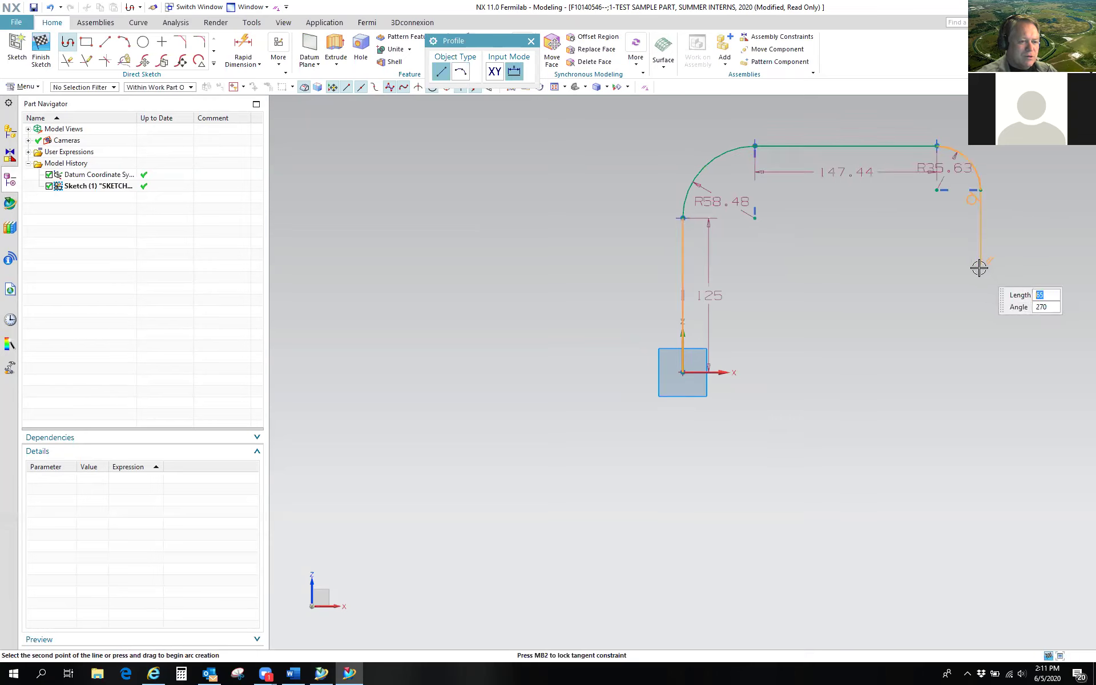
{"action": "left_click_drag", "start_coordinate": [980, 282], "coordinate": [912, 302]}
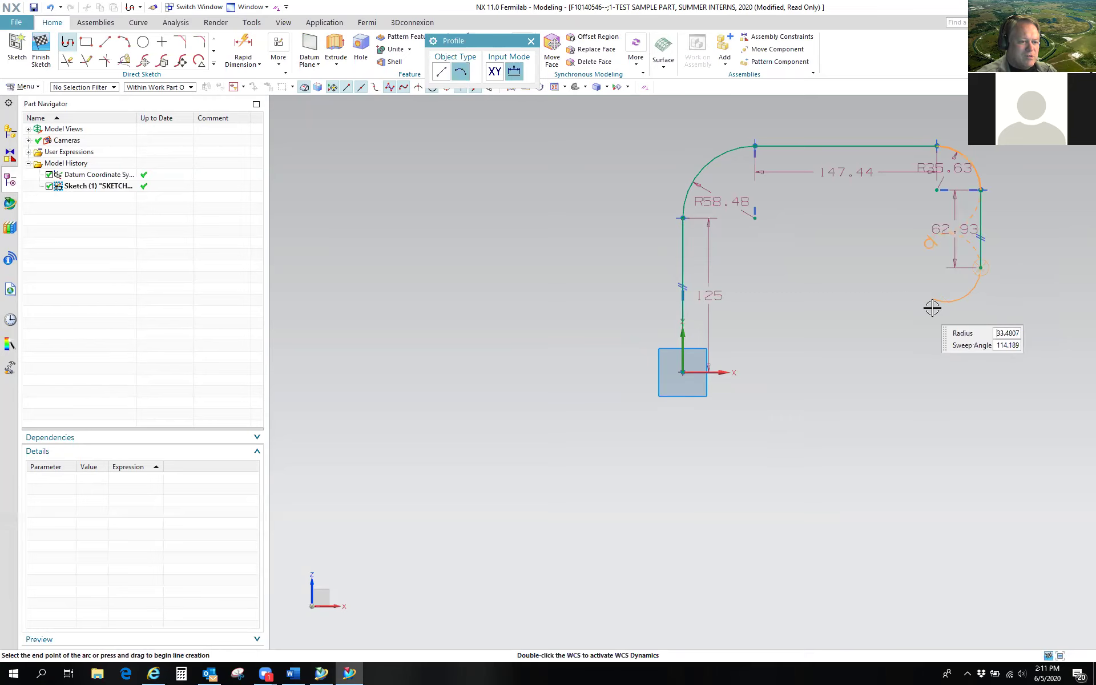
{"action": "left_click", "coordinate": [893, 290]}
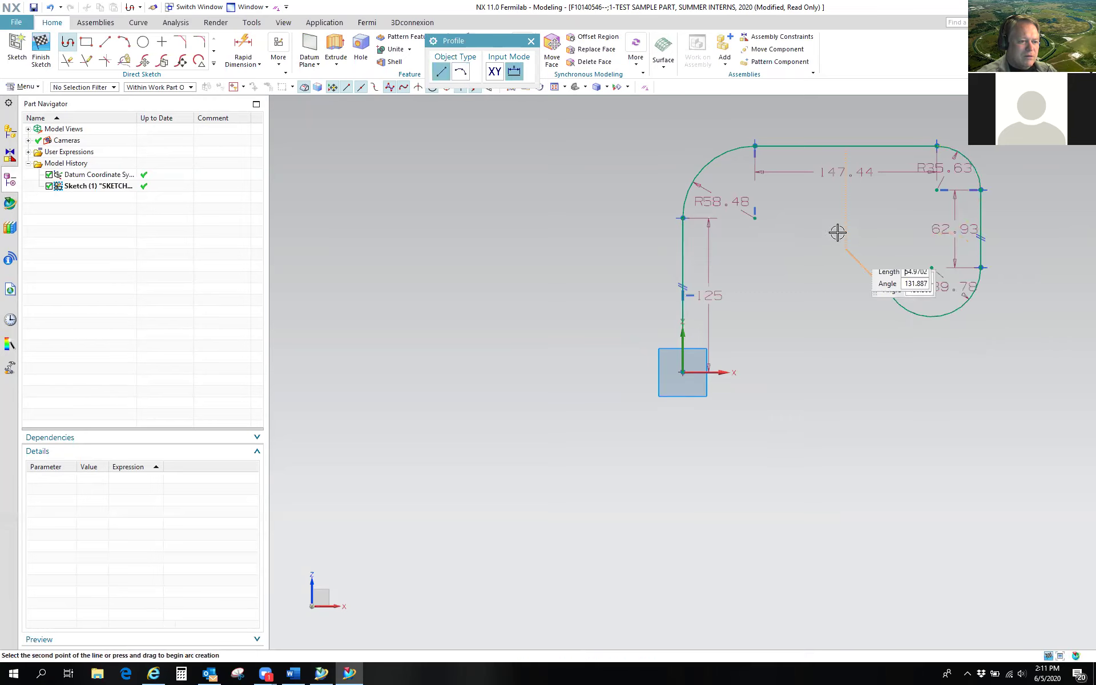
Step: Close the profile at the origin with angled lines about 90, 75 and 110 mm long and a final line back to the start
{"action": "left_click", "coordinate": [791, 247]}
{"action": "left_click", "coordinate": [764, 336]}
{"action": "key", "text": "Return"}
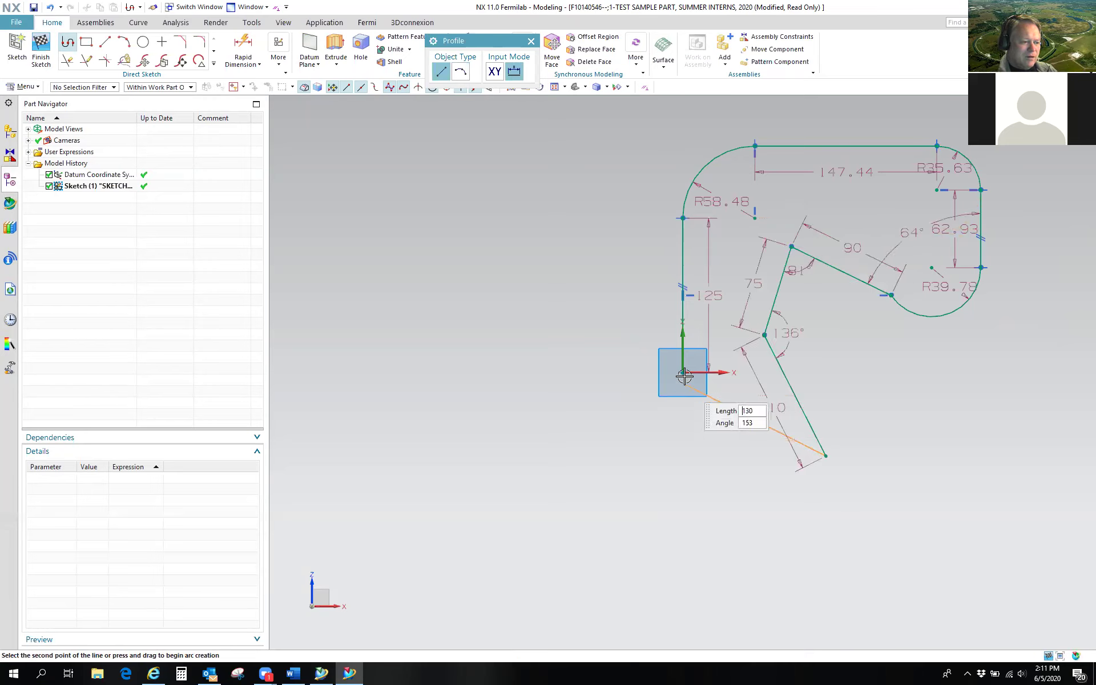
{"action": "left_click", "coordinate": [683, 372]}
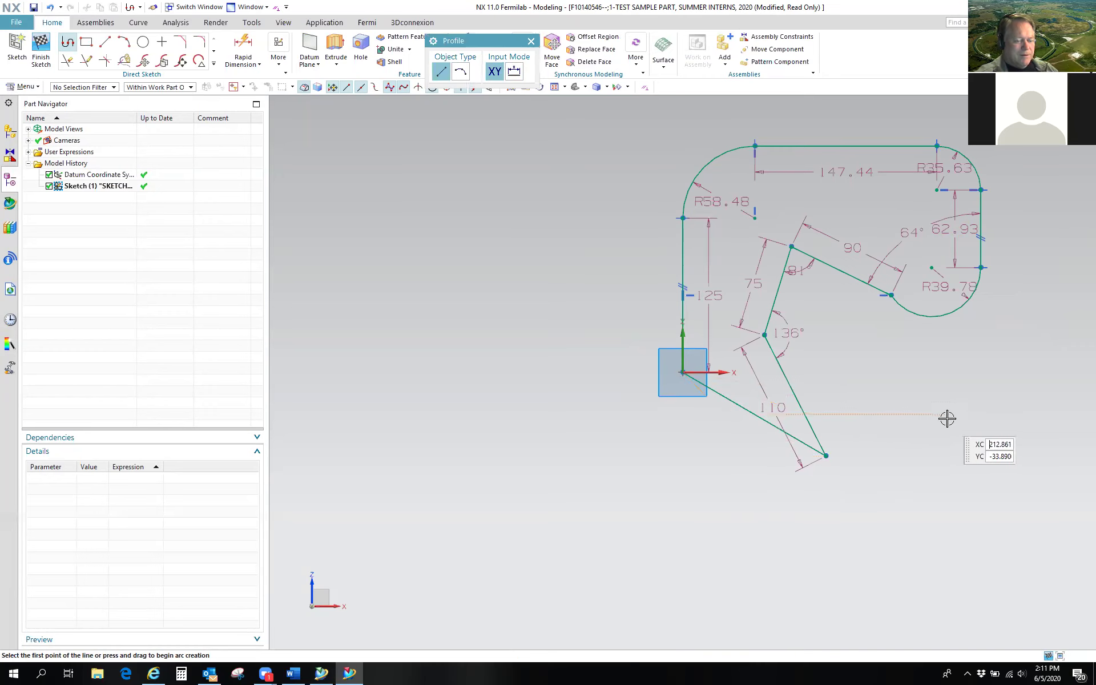
Step: Leave Profile and reshape the inner notch by moving its vertices, giving lines about 70, 55 and 91 mm long
{"action": "key", "text": "Escape"}
{"action": "mouse_move", "coordinate": [962, 418]}
{"action": "middle_mouse_down", "text": "shift"}
{"action": "mouse_move", "coordinate": [859, 455]}
{"action": "mouse_move", "coordinate": [847, 447]}
{"action": "middle_mouse_up", "text": "shift"}
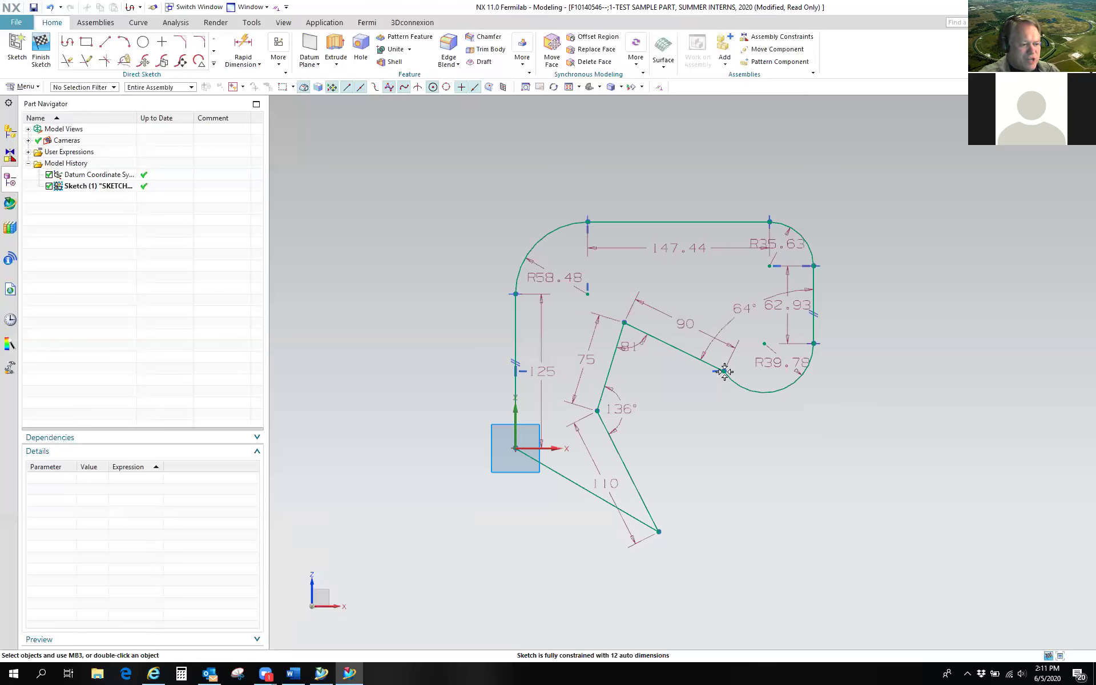
{"action": "mouse_move", "coordinate": [725, 371]}
{"action": "left_mouse_down"}
{"action": "mouse_move", "coordinate": [734, 333]}
{"action": "mouse_move", "coordinate": [706, 384]}
{"action": "mouse_move", "coordinate": [721, 354]}
{"action": "mouse_move", "coordinate": [712, 366]}
{"action": "left_mouse_up"}
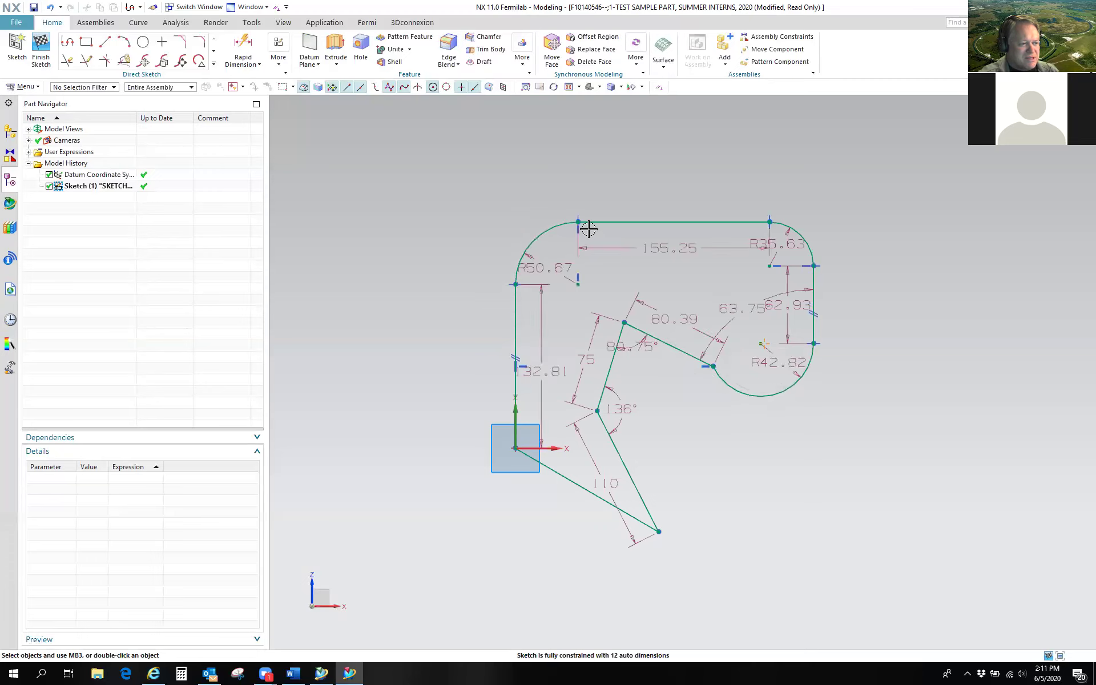
{"action": "mouse_move", "coordinate": [624, 321]}
{"action": "left_mouse_down"}
{"action": "mouse_move", "coordinate": [617, 362]}
{"action": "mouse_move", "coordinate": [646, 379]}
{"action": "mouse_move", "coordinate": [590, 343]}
{"action": "mouse_move", "coordinate": [577, 358]}
{"action": "mouse_move", "coordinate": [634, 350]}
{"action": "mouse_move", "coordinate": [639, 359]}
{"action": "mouse_move", "coordinate": [628, 350]}
{"action": "left_mouse_up"}
{"action": "mouse_move", "coordinate": [659, 532]}
{"action": "left_mouse_down"}
{"action": "mouse_move", "coordinate": [672, 467]}
{"action": "mouse_move", "coordinate": [645, 517]}
{"action": "mouse_move", "coordinate": [671, 495]}
{"action": "left_mouse_up"}
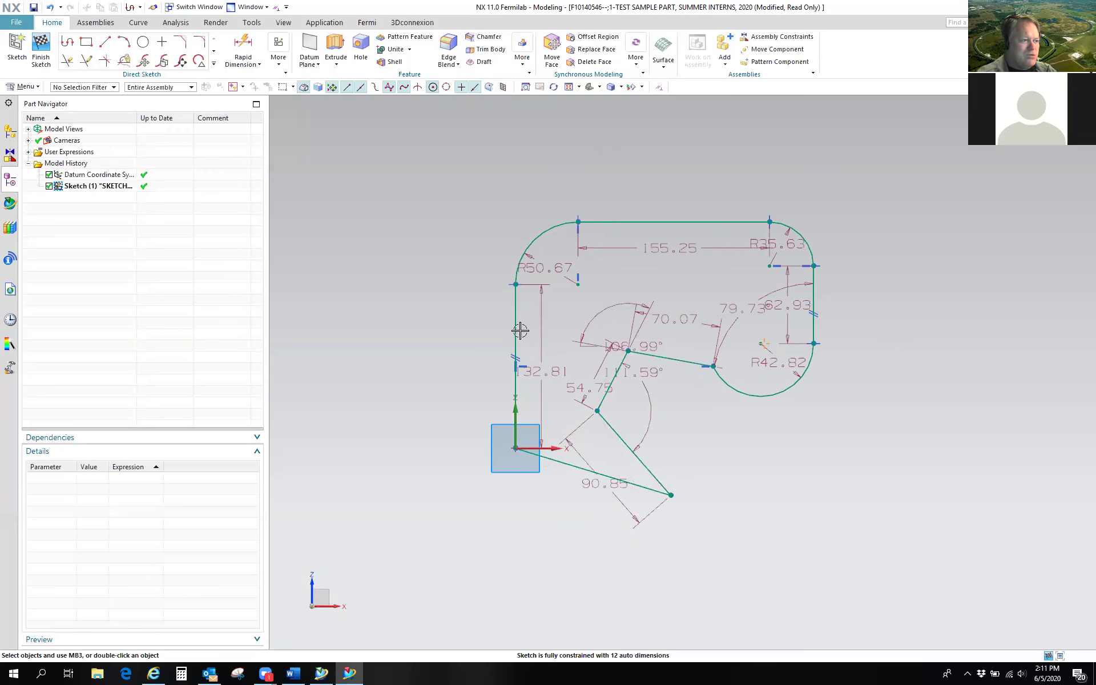
Step: Apply a Parallel geometric constraint between the closing line at the origin and the profile's top horizontal line
{"action": "left_click", "coordinate": [278, 10]}
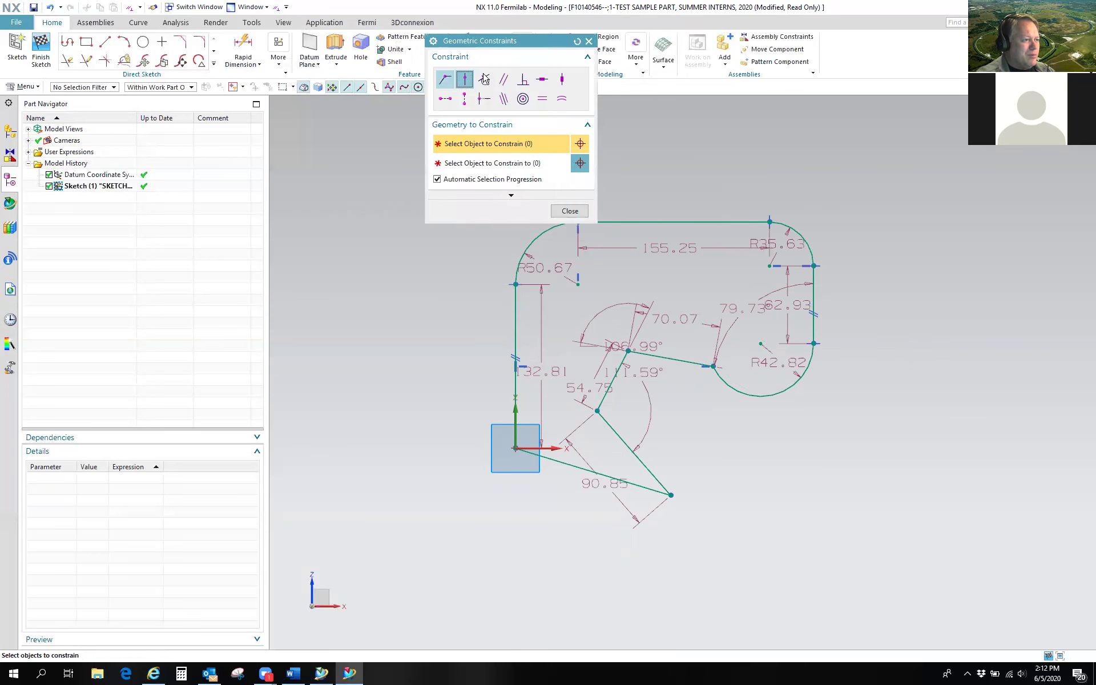
{"action": "left_click_drag", "start_coordinate": [512, 41], "coordinate": [382, 140]}
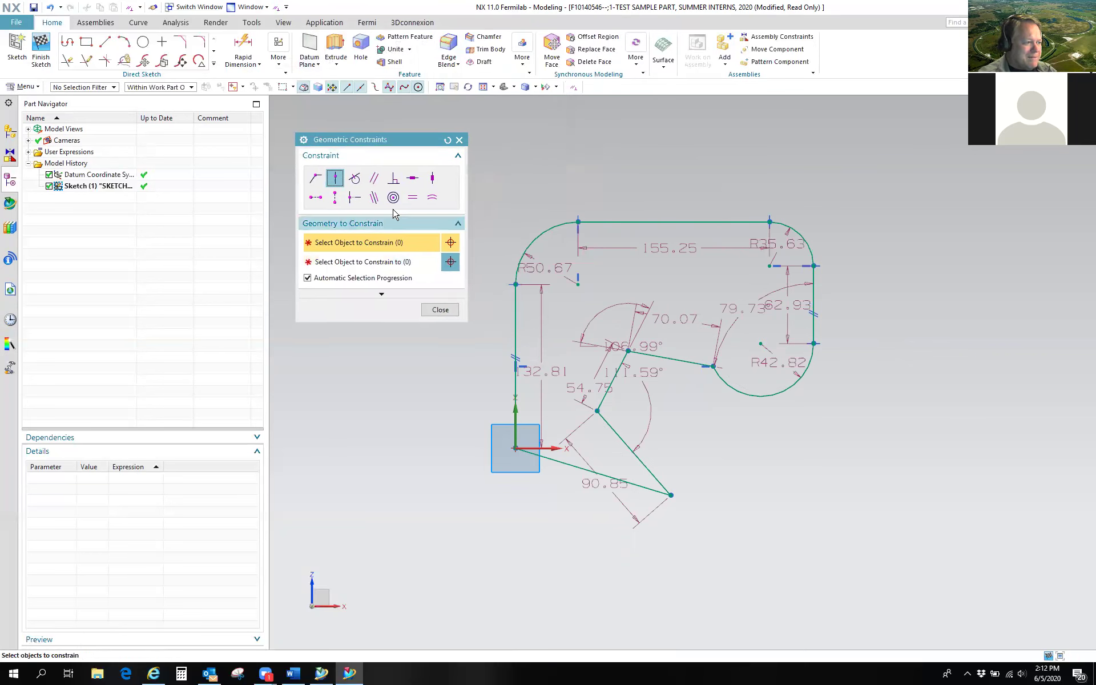
{"action": "left_click", "coordinate": [412, 197]}
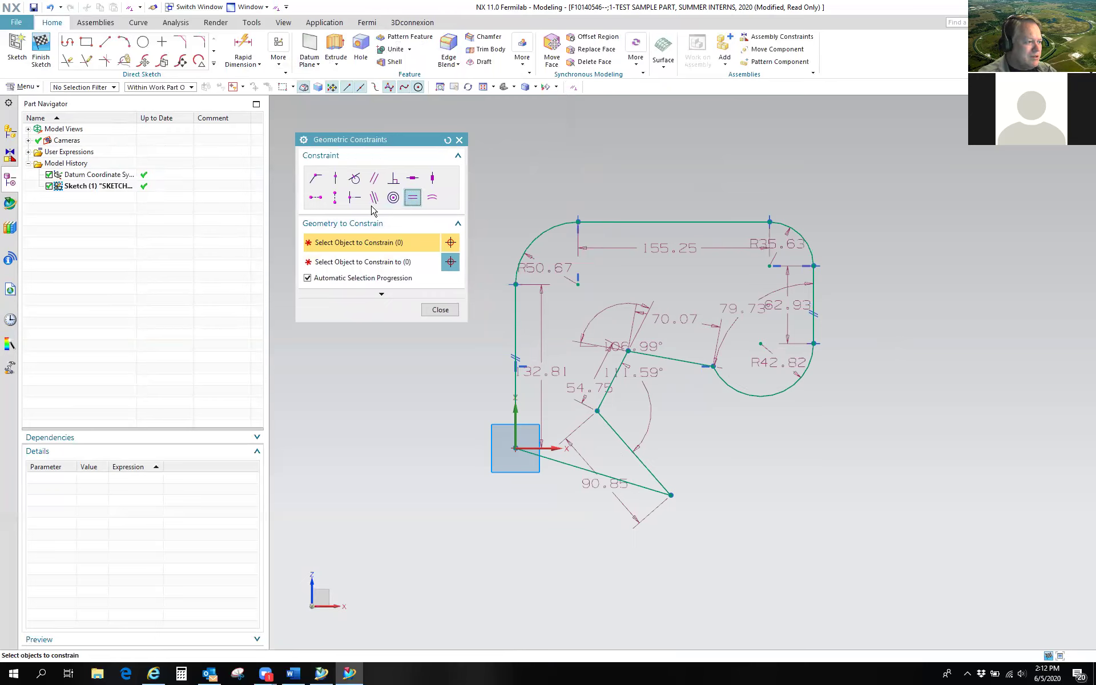
{"action": "left_click", "coordinate": [374, 178]}
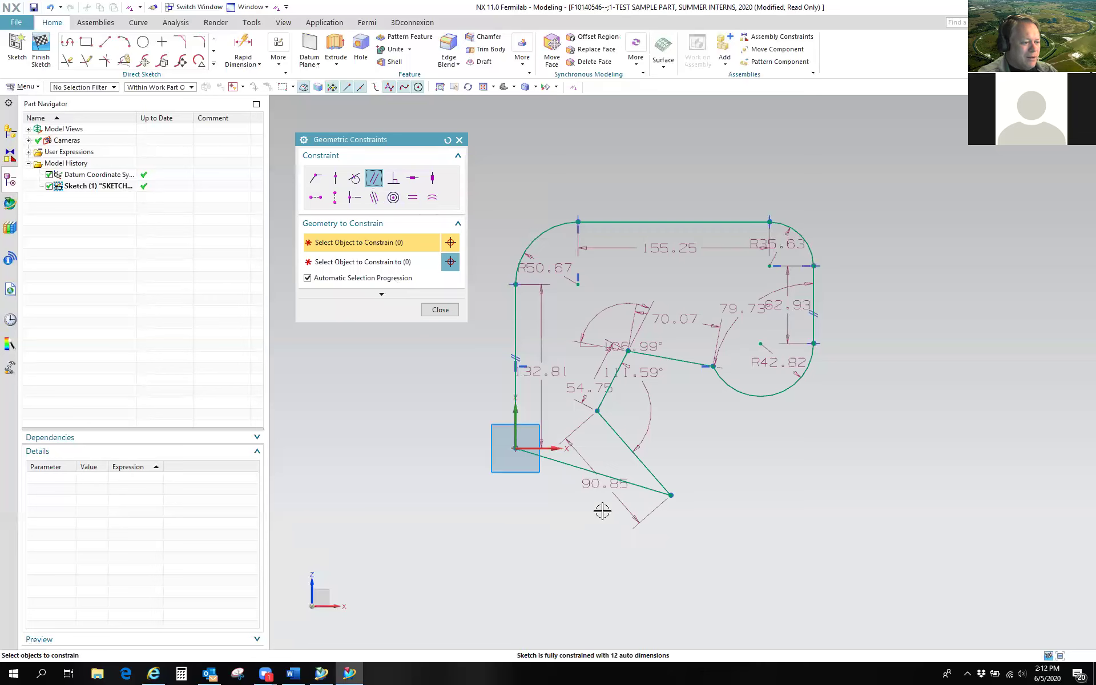
{"action": "left_click", "coordinate": [602, 480]}
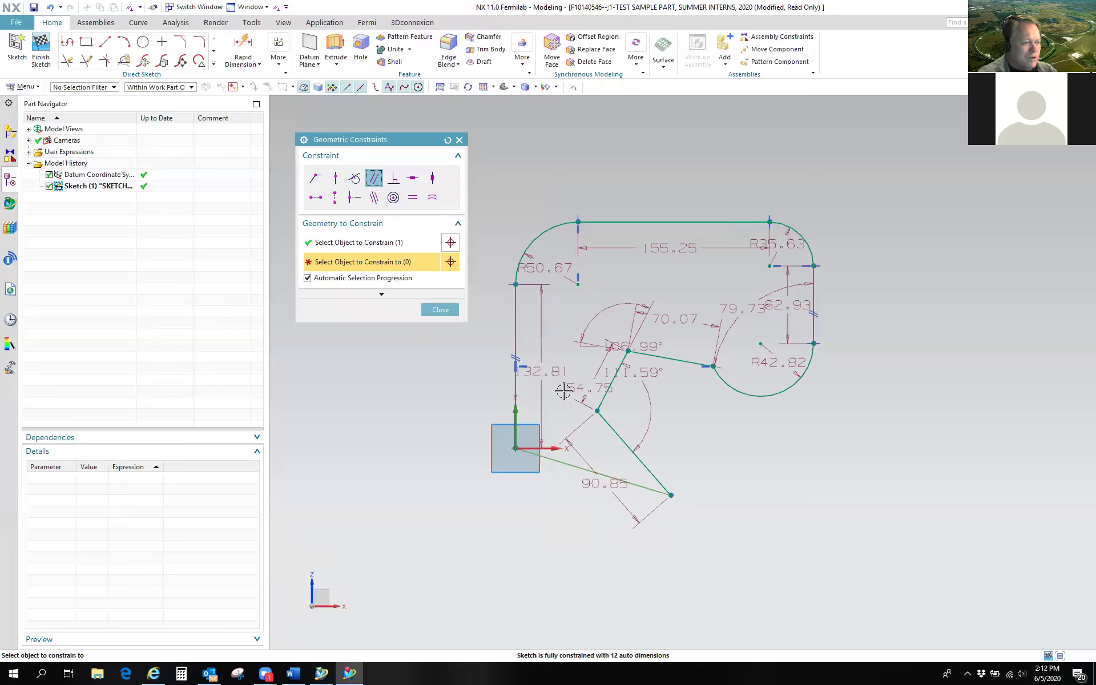
{"action": "left_click", "coordinate": [636, 223]}
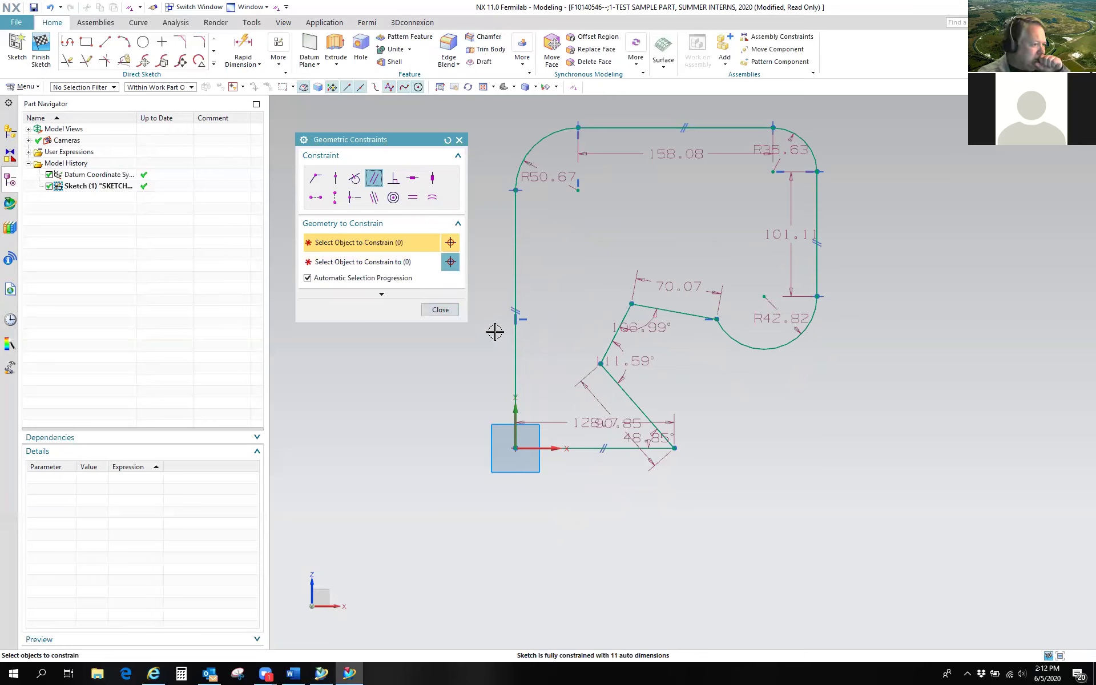
Step: Constrain the adjoining angled line perpendicular to the profile's bottom line and finish the geometric constraints
{"action": "left_click", "coordinate": [401, 185]}
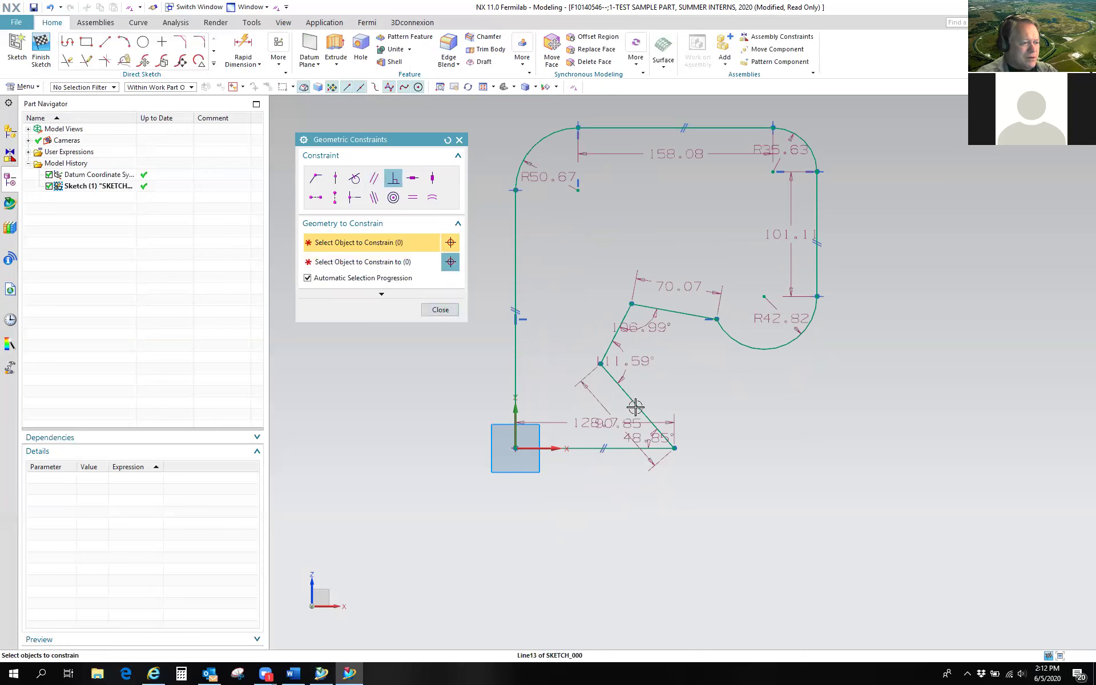
{"action": "left_click", "coordinate": [638, 408]}
{"action": "left_click", "coordinate": [608, 452]}
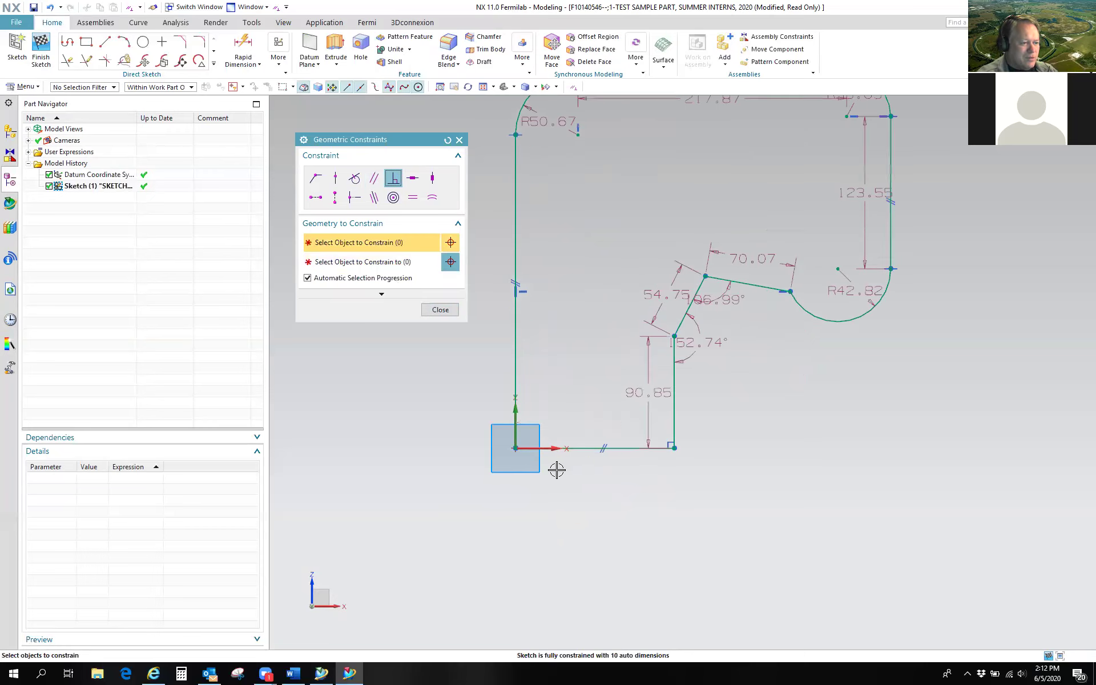
{"action": "left_click", "coordinate": [441, 310]}
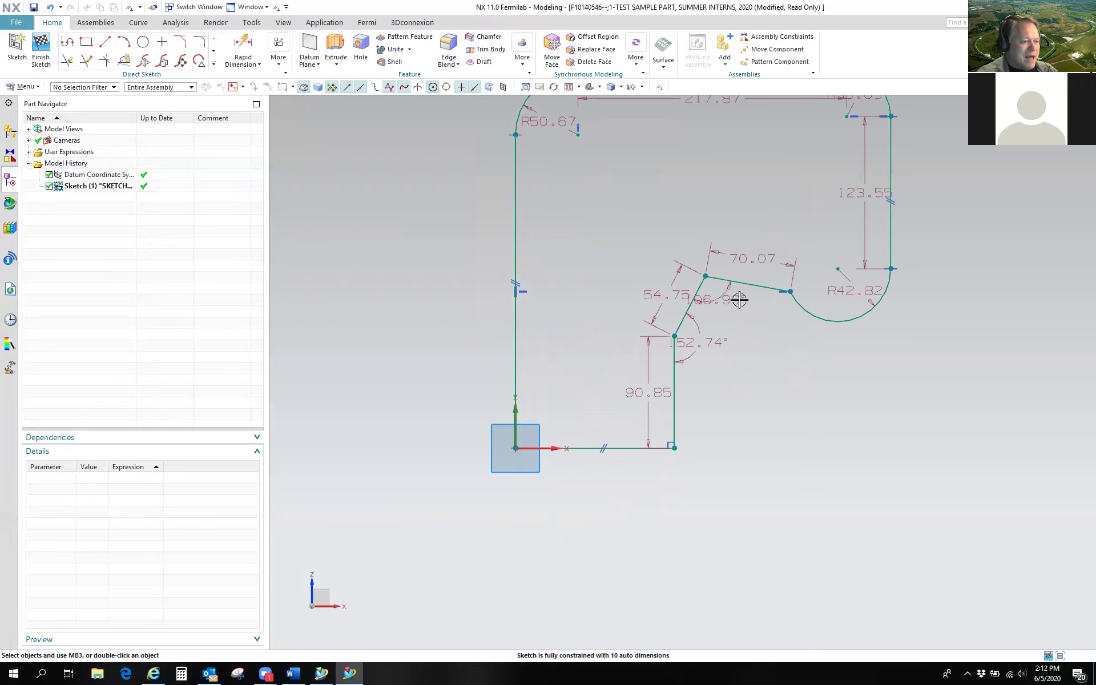
Step: Reshape the notch by moving its vertices and vertical line, leaving lines about 89, 62 and 71 mm and an arc of about R50.4
{"action": "left_click_drag", "start_coordinate": [706, 276], "coordinate": [717, 268]}
{"action": "mouse_move", "coordinate": [790, 291]}
{"action": "left_mouse_down"}
{"action": "mouse_move", "coordinate": [818, 288]}
{"action": "mouse_move", "coordinate": [812, 367]}
{"action": "mouse_move", "coordinate": [793, 336]}
{"action": "left_mouse_up"}
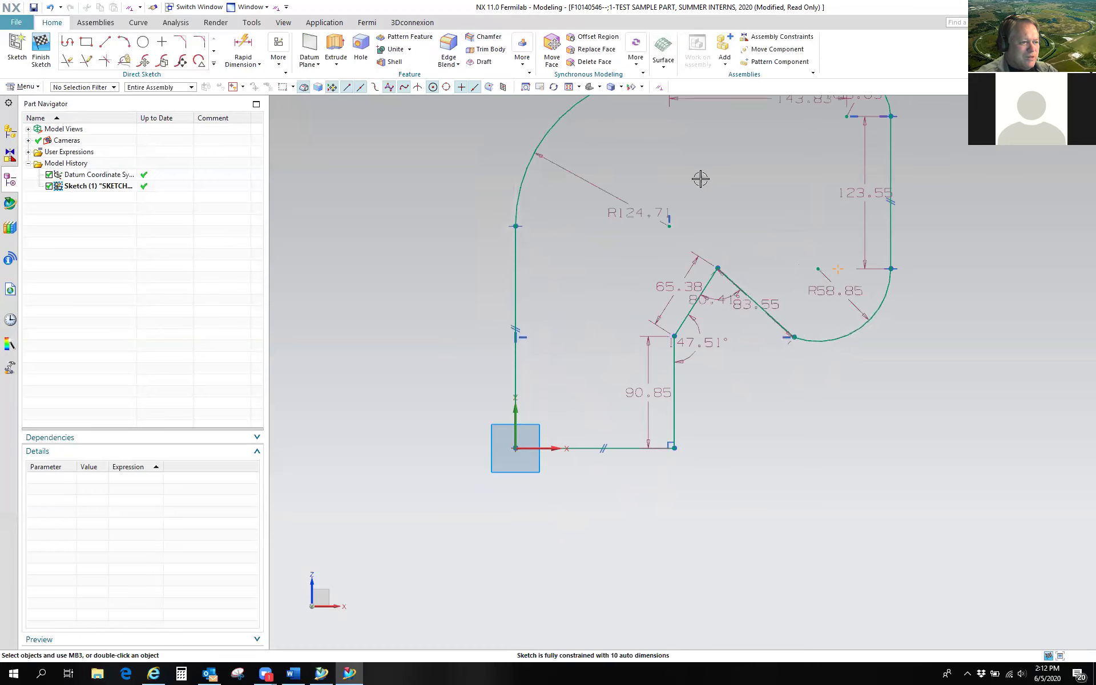
{"action": "scroll", "coordinate": [737, 191], "scroll_direction": "down", "scroll_amount": 3}
{"action": "scroll", "coordinate": [741, 224], "scroll_direction": "up", "scroll_amount": 1}
{"action": "scroll", "coordinate": [653, 354], "scroll_direction": "up", "scroll_amount": 3}
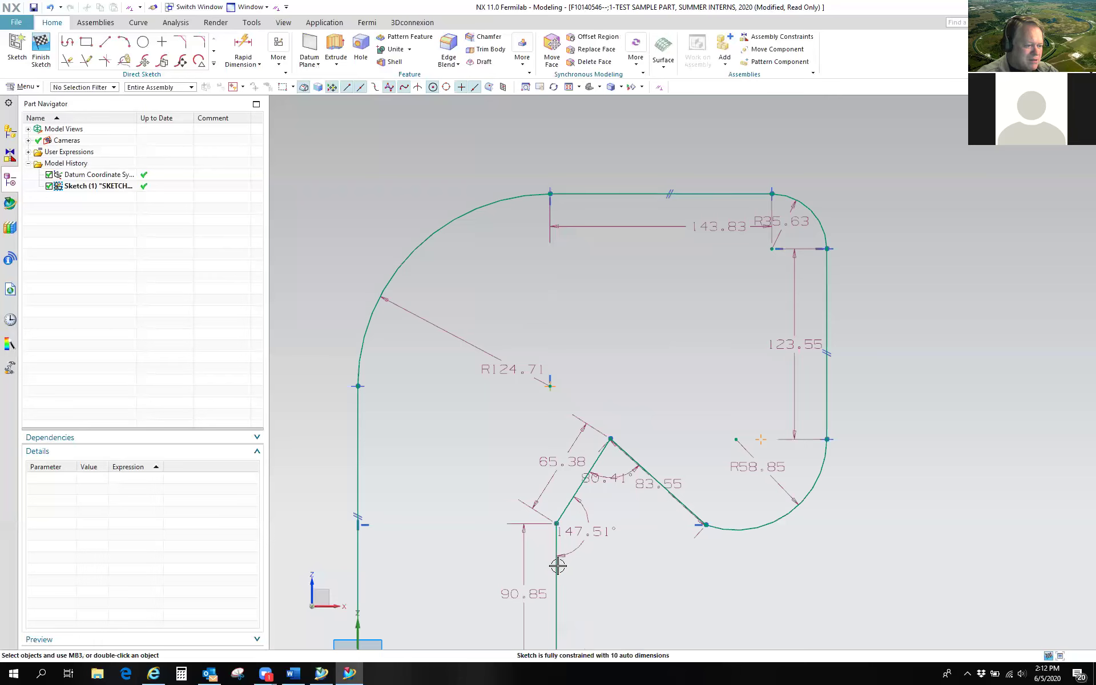
{"action": "left_click_drag", "start_coordinate": [557, 585], "coordinate": [579, 582]}
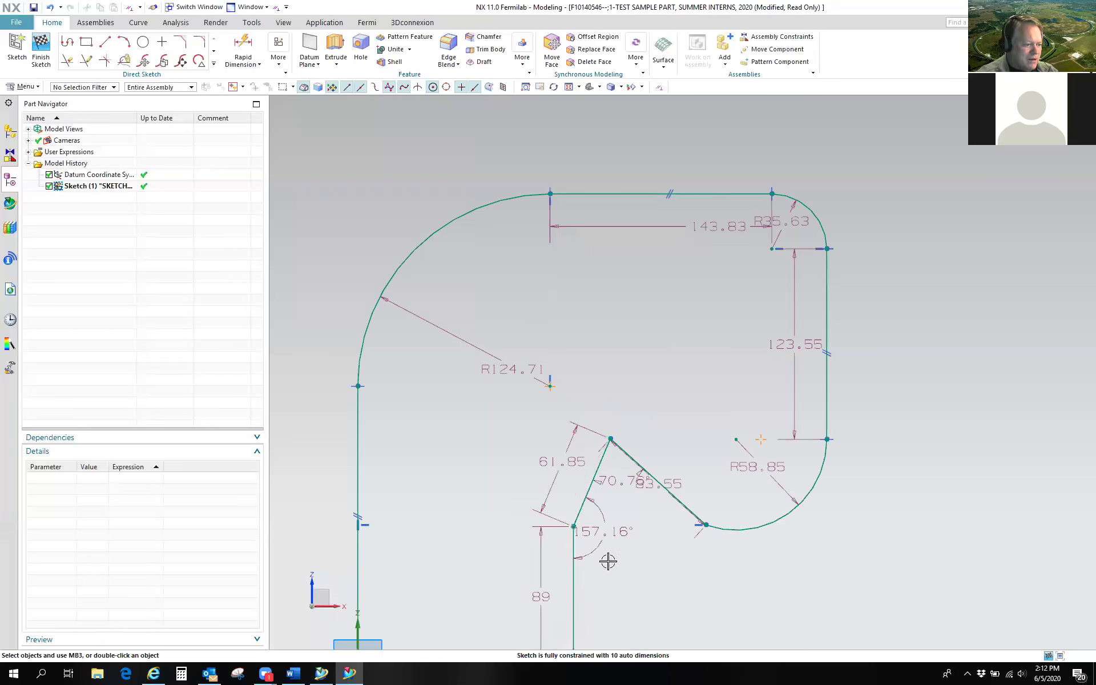
{"action": "mouse_move", "coordinate": [753, 507]}
{"action": "left_mouse_down"}
{"action": "mouse_move", "coordinate": [743, 488]}
{"action": "mouse_move", "coordinate": [705, 521]}
{"action": "mouse_move", "coordinate": [717, 492]}
{"action": "mouse_move", "coordinate": [709, 504]}
{"action": "mouse_move", "coordinate": [708, 486]}
{"action": "left_mouse_up"}
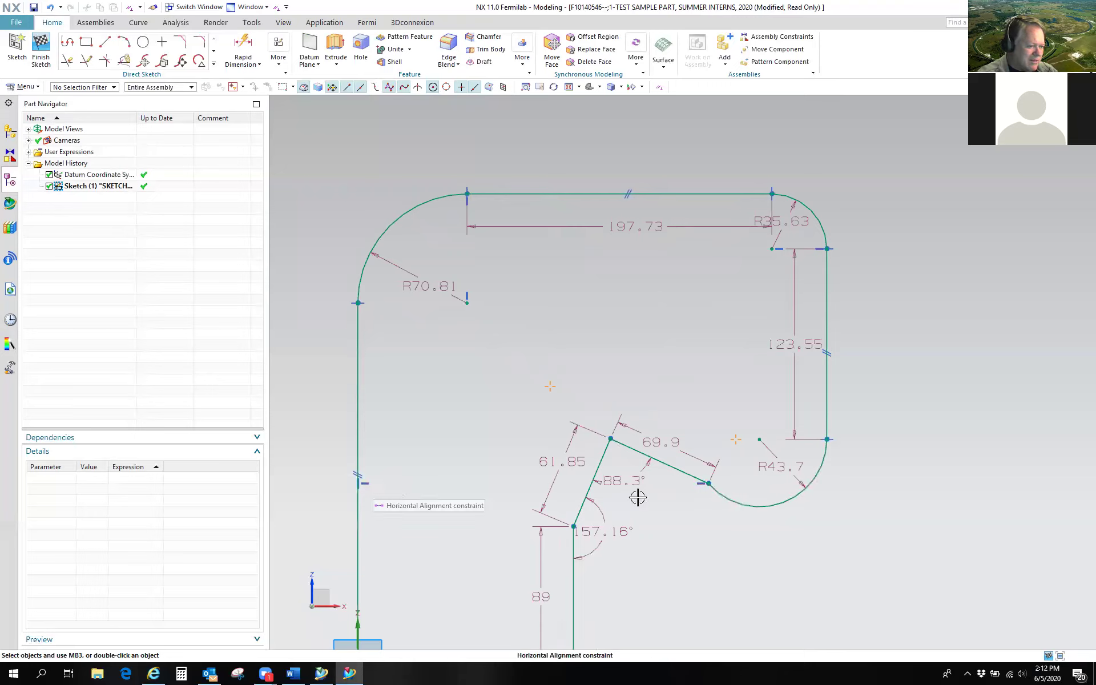
{"action": "mouse_move", "coordinate": [707, 502]}
{"action": "left_mouse_down"}
{"action": "mouse_move", "coordinate": [704, 482]}
{"action": "mouse_move", "coordinate": [701, 500]}
{"action": "left_mouse_up"}
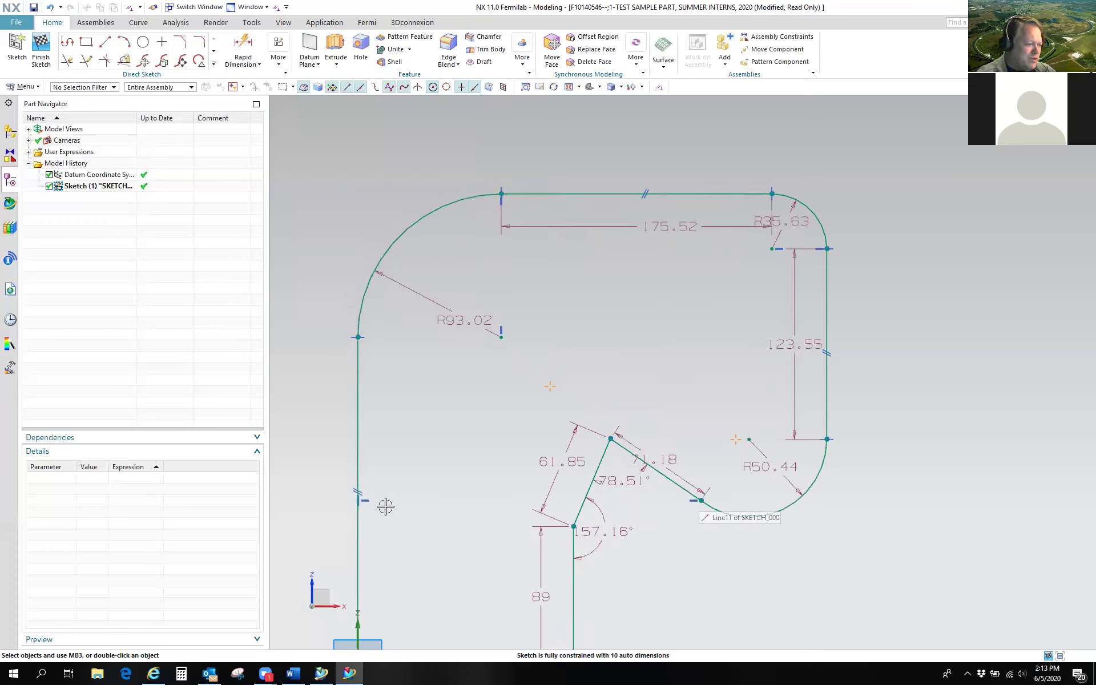
Step: Delete the horizontal alignment constraint tied to the lower arc's endpoint and move that endpoint to give an arc of about R61.7
{"action": "left_click", "coordinate": [368, 499]}
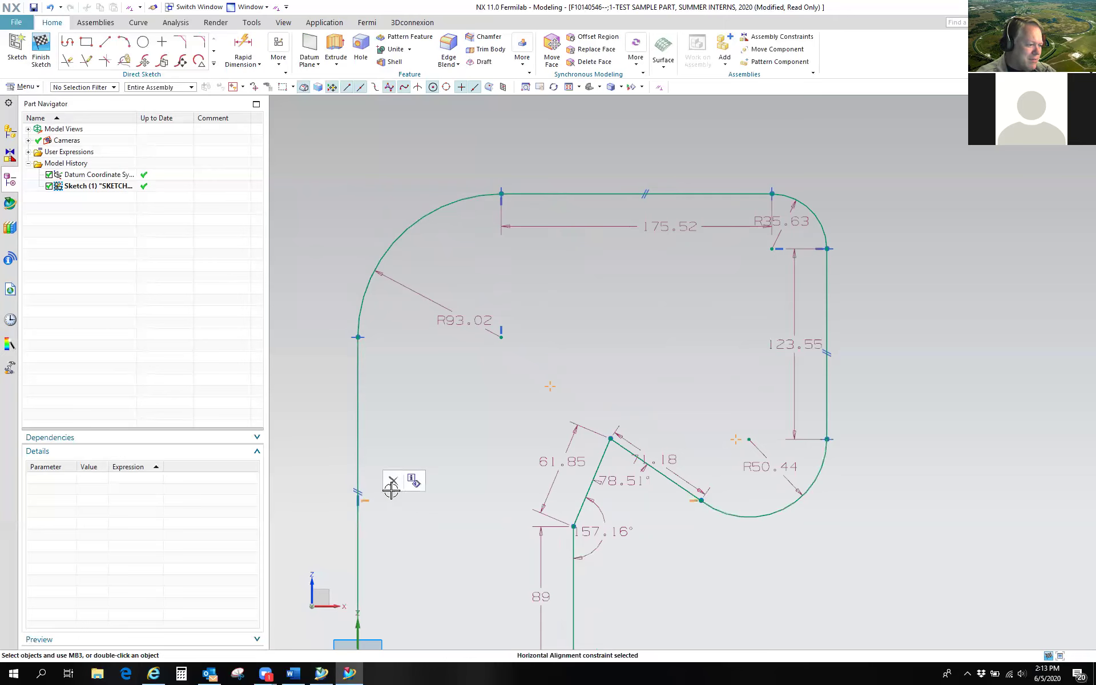
{"action": "left_click", "coordinate": [393, 483]}
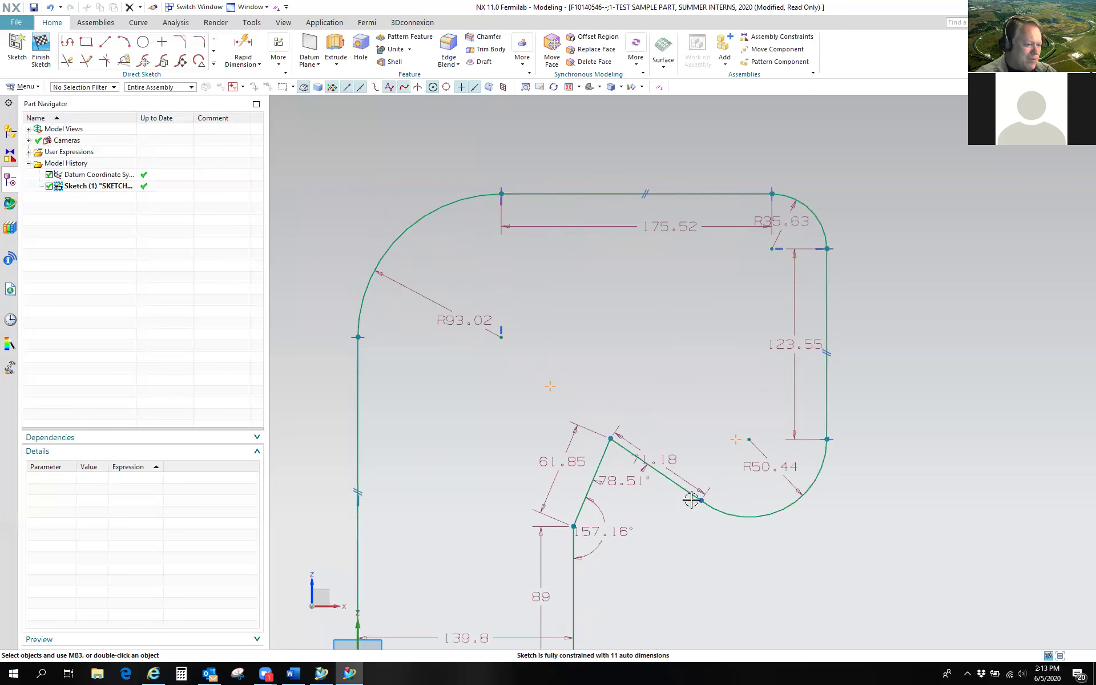
{"action": "mouse_move", "coordinate": [692, 502]}
{"action": "left_mouse_down"}
{"action": "mouse_move", "coordinate": [683, 543]}
{"action": "mouse_move", "coordinate": [687, 519]}
{"action": "mouse_move", "coordinate": [671, 542]}
{"action": "mouse_move", "coordinate": [682, 519]}
{"action": "left_mouse_up"}
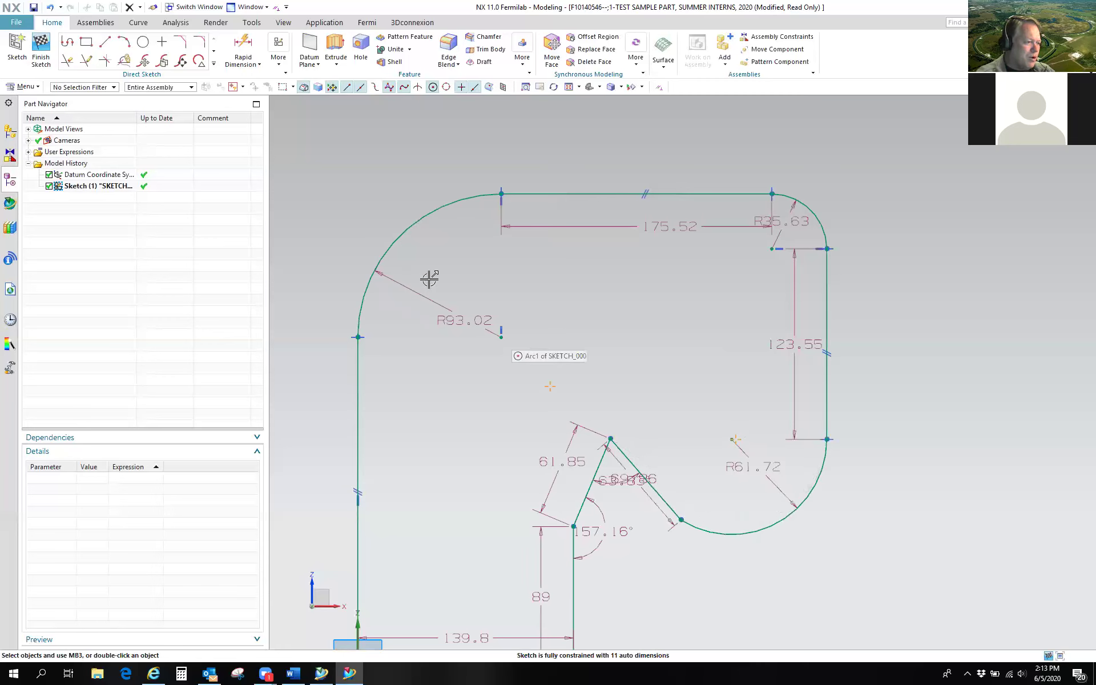
Step: Set the radius of the large upper-left corner arc to 100 mm, keeping the expression and adjusting the geometry
{"action": "mouse_move", "coordinate": [644, 338]}
{"action": "middle_mouse_down", "text": "shift"}
{"action": "mouse_move", "coordinate": [668, 294]}
{"action": "mouse_move", "coordinate": [696, 279]}
{"action": "middle_mouse_up", "text": "shift"}
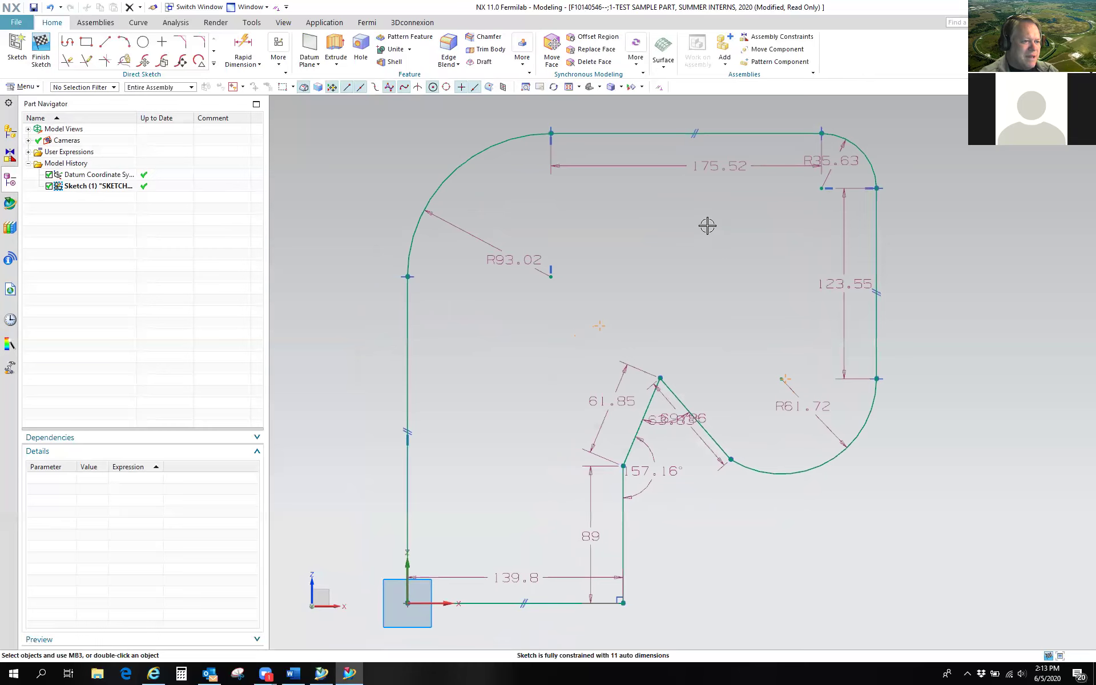
{"action": "double_click", "coordinate": [515, 258]}
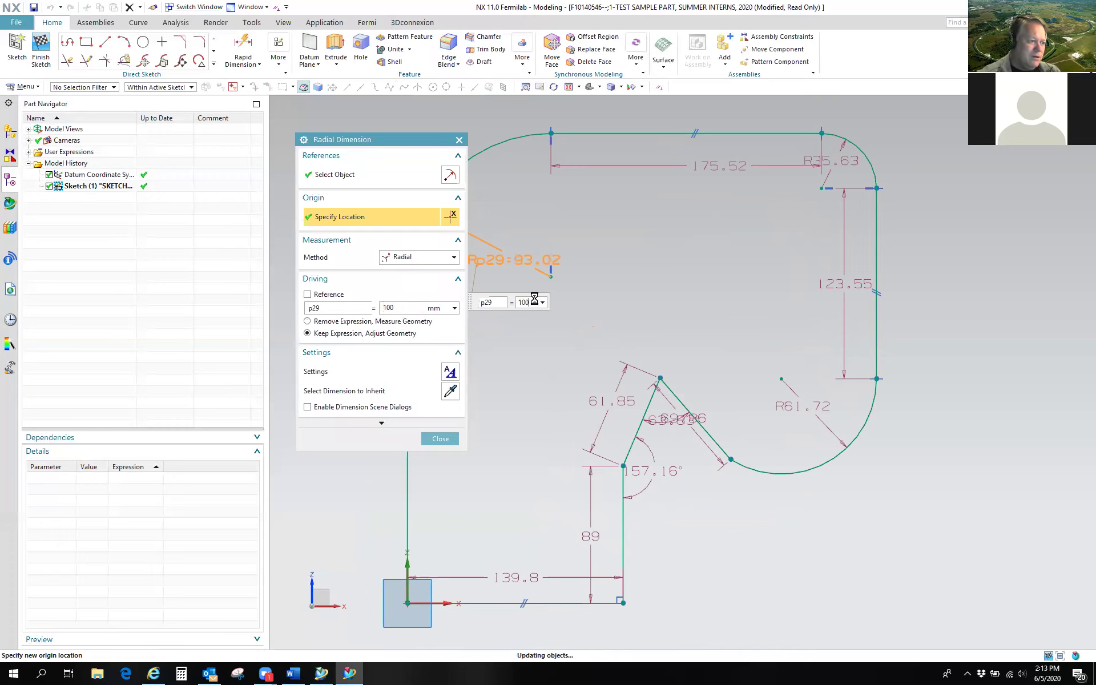
{"action": "left_click", "coordinate": [440, 439]}
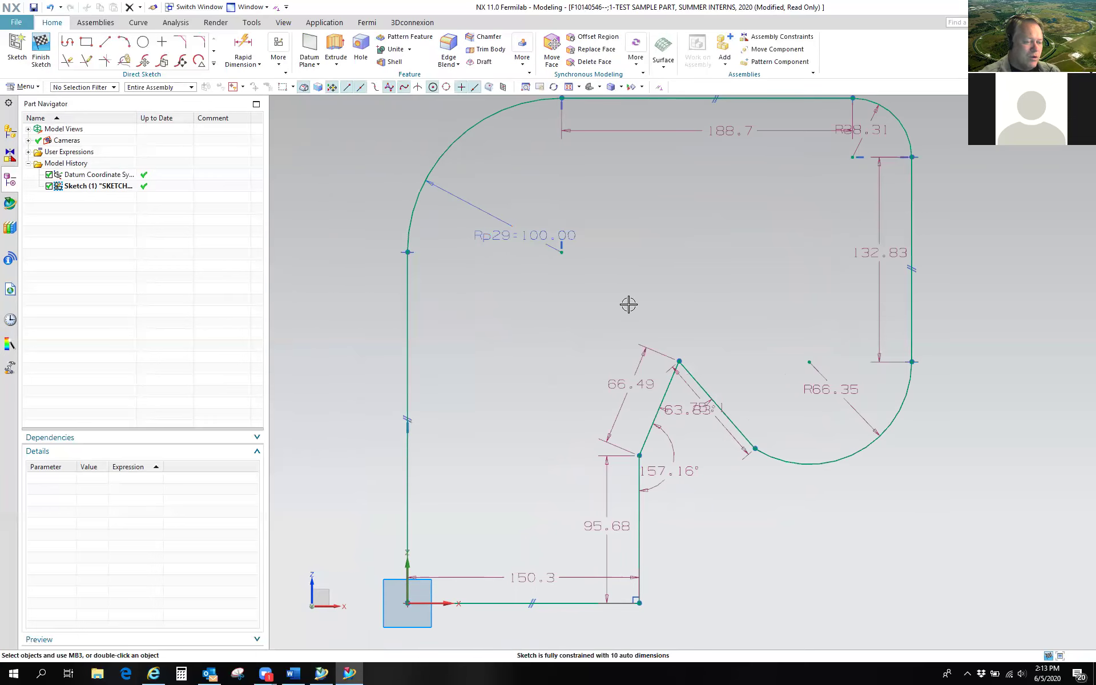
Step: Reposition the top line's length and the notch angle dimensions above their geometry, and convert the length dimension to driving
{"action": "middle_click_drag", "start_coordinate": [692, 310], "coordinate": [651, 355], "text": "shift"}
{"action": "left_click", "coordinate": [693, 167]}
{"action": "left_click_drag", "start_coordinate": [689, 111], "coordinate": [689, 109]}
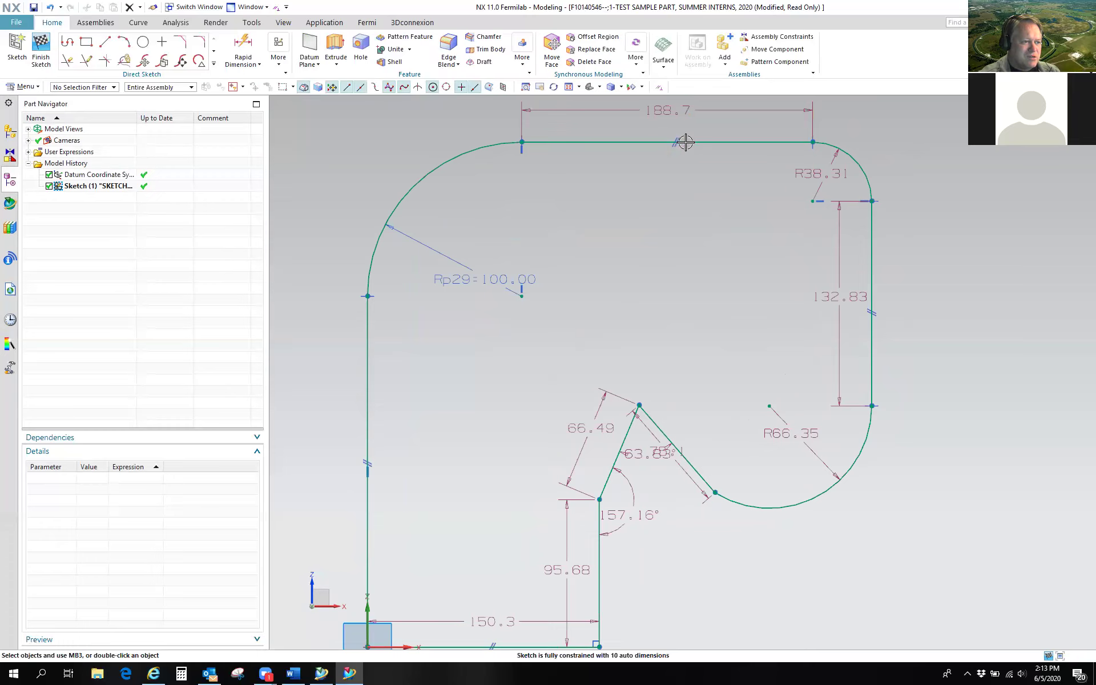
{"action": "right_click", "coordinate": [685, 110]}
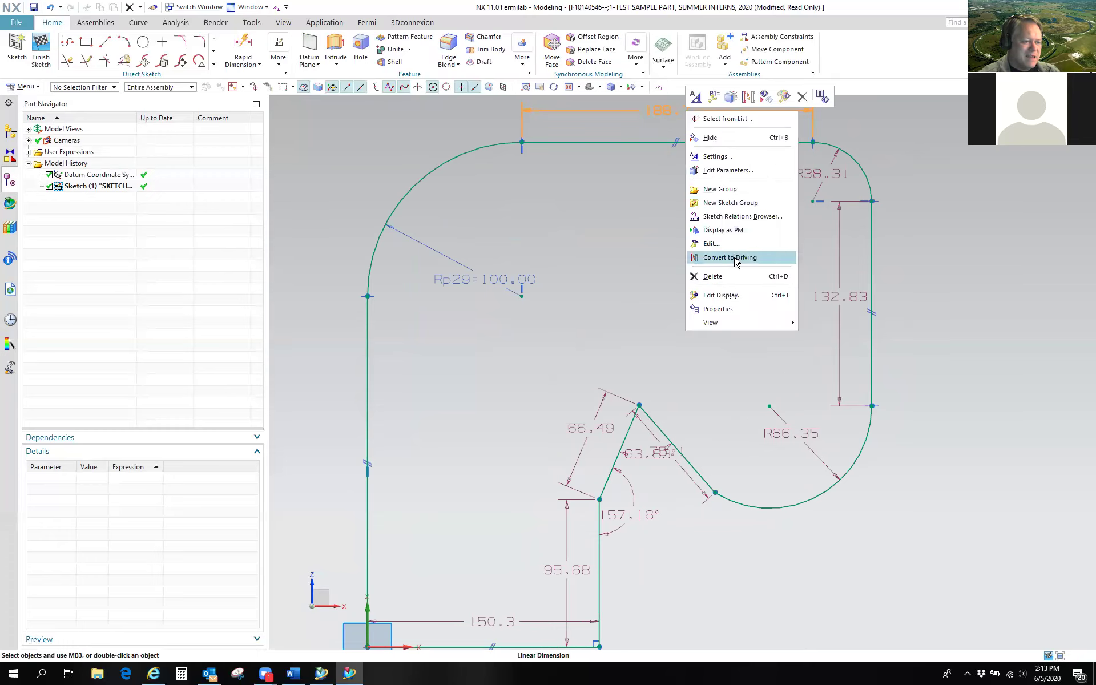
{"action": "left_click", "coordinate": [768, 261]}
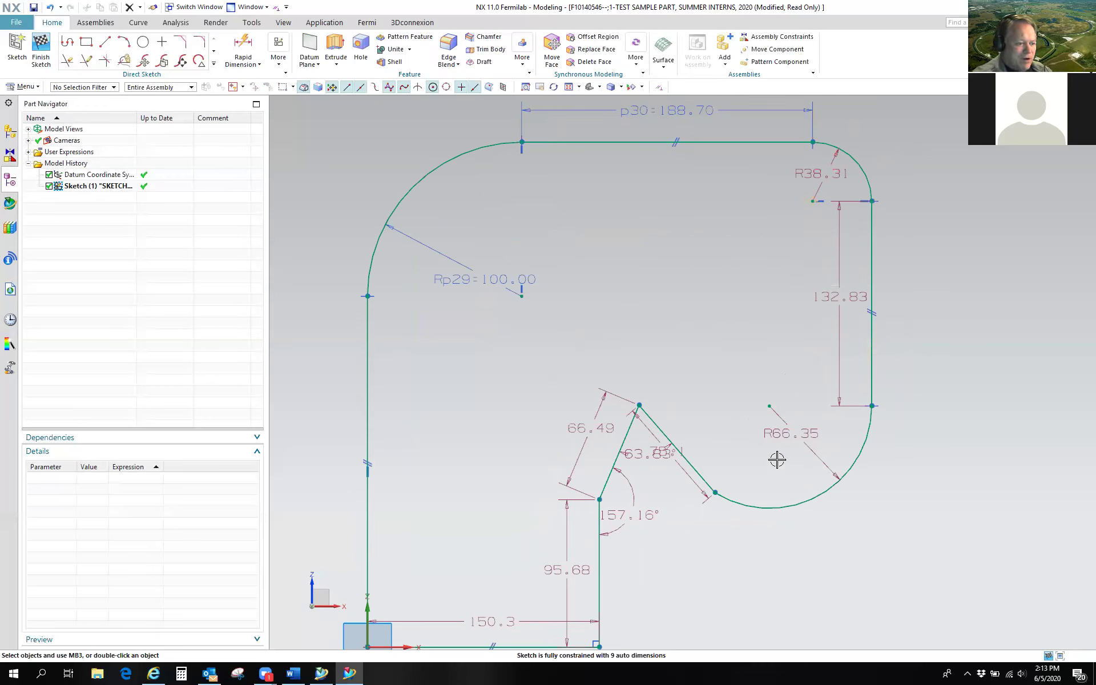
{"action": "left_click_drag", "start_coordinate": [663, 455], "coordinate": [713, 337]}
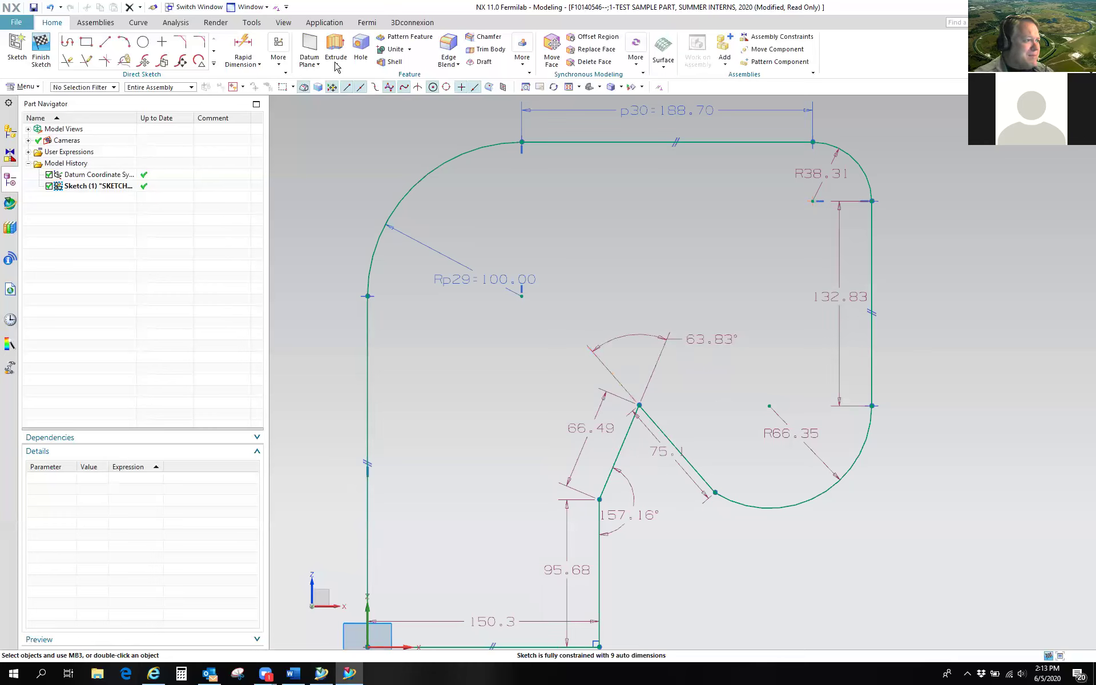
Step: Apply a Tangent constraint between the large lower arc and the adjoining sloped notch line
{"action": "left_click", "coordinate": [277, 7]}
{"action": "left_click", "coordinate": [354, 179]}
{"action": "left_click", "coordinate": [731, 501]}
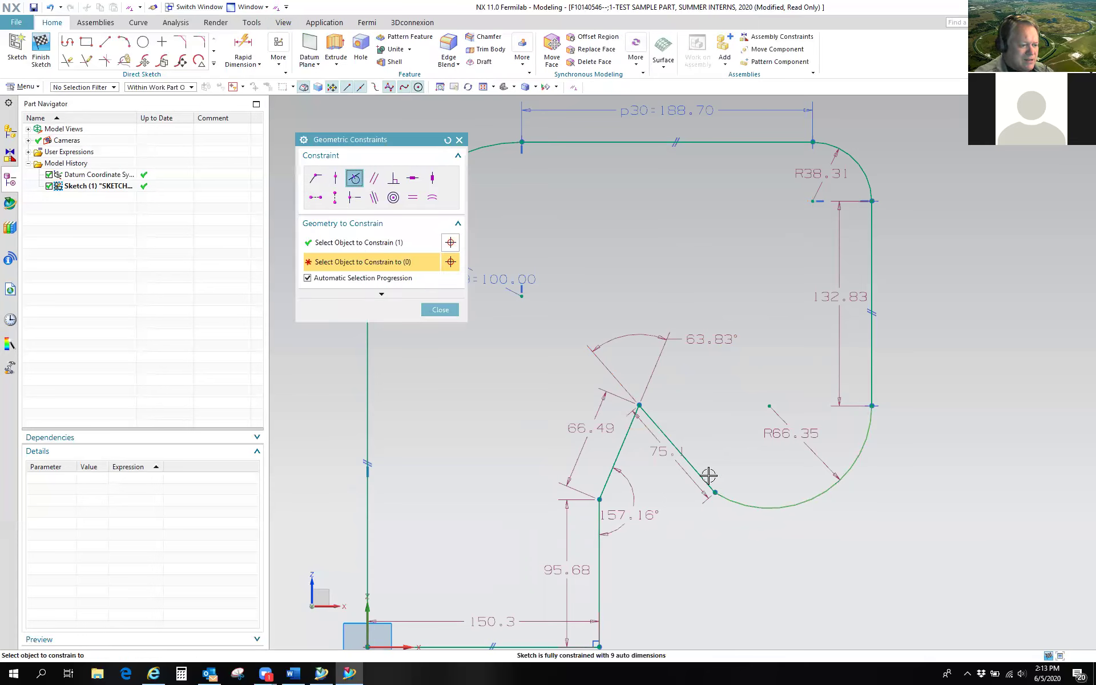
{"action": "left_click", "coordinate": [703, 478]}
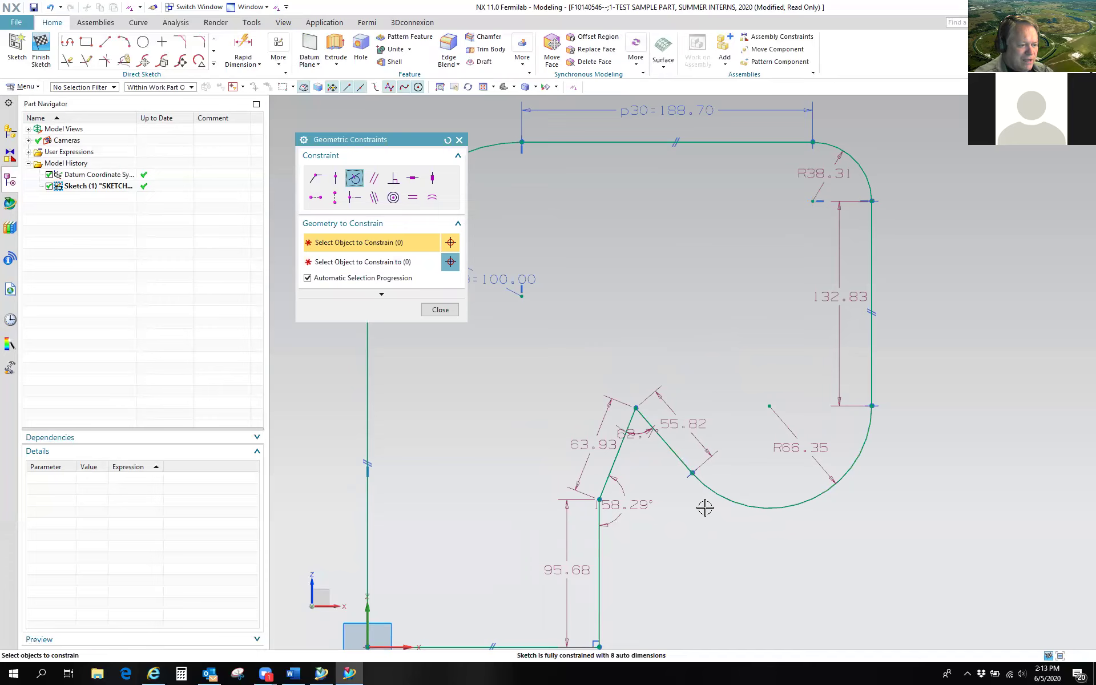
{"action": "left_click", "coordinate": [440, 310]}
Step: Round the notch's sharp peak with a sketch fillet of about 18.5 mm radius between its two sloped lines
{"action": "left_click", "coordinate": [200, 43]}
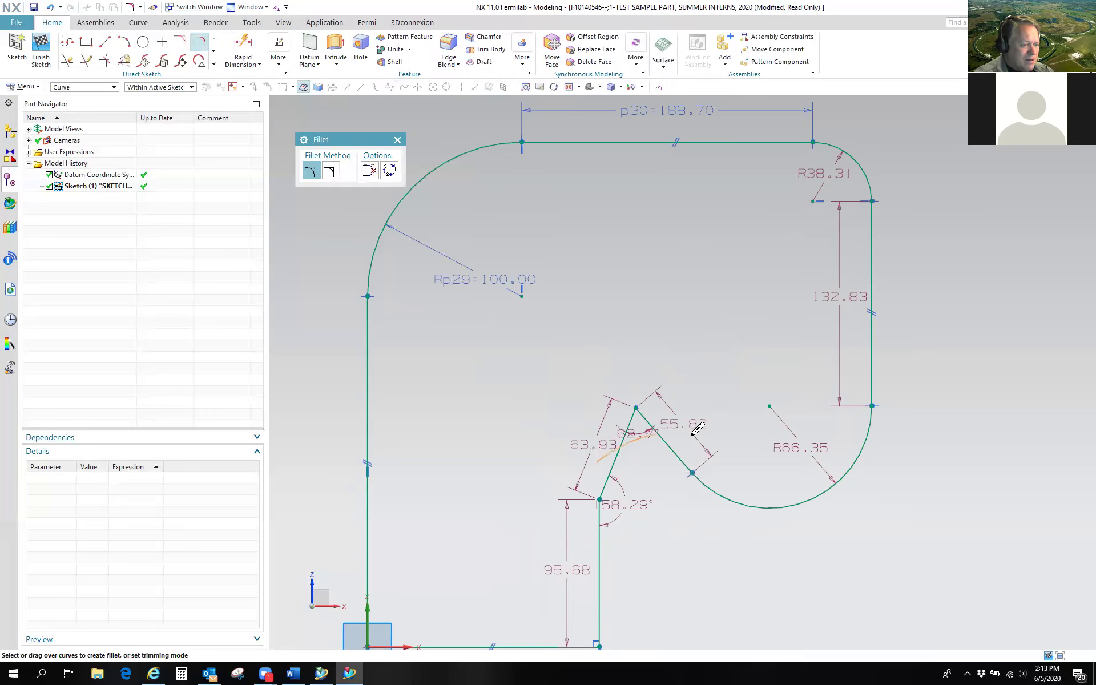
{"action": "left_click_drag", "start_coordinate": [723, 436], "coordinate": [724, 439]}
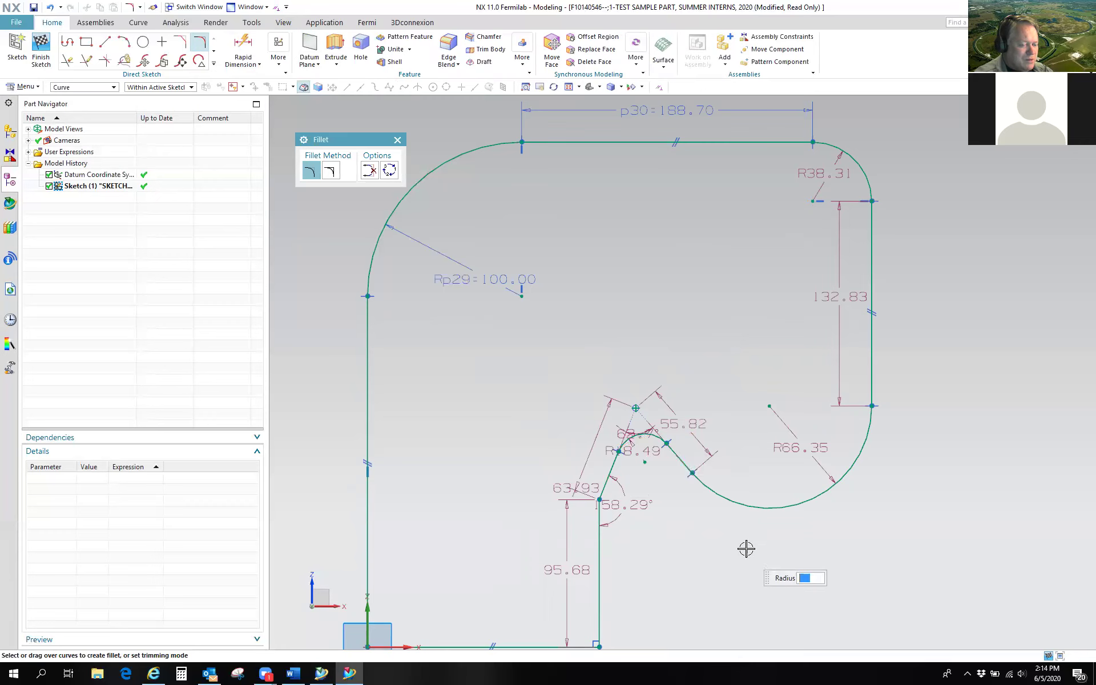
{"action": "key", "text": "Escape"}
{"action": "middle_click_drag", "start_coordinate": [708, 579], "coordinate": [740, 537], "text": "shift"}
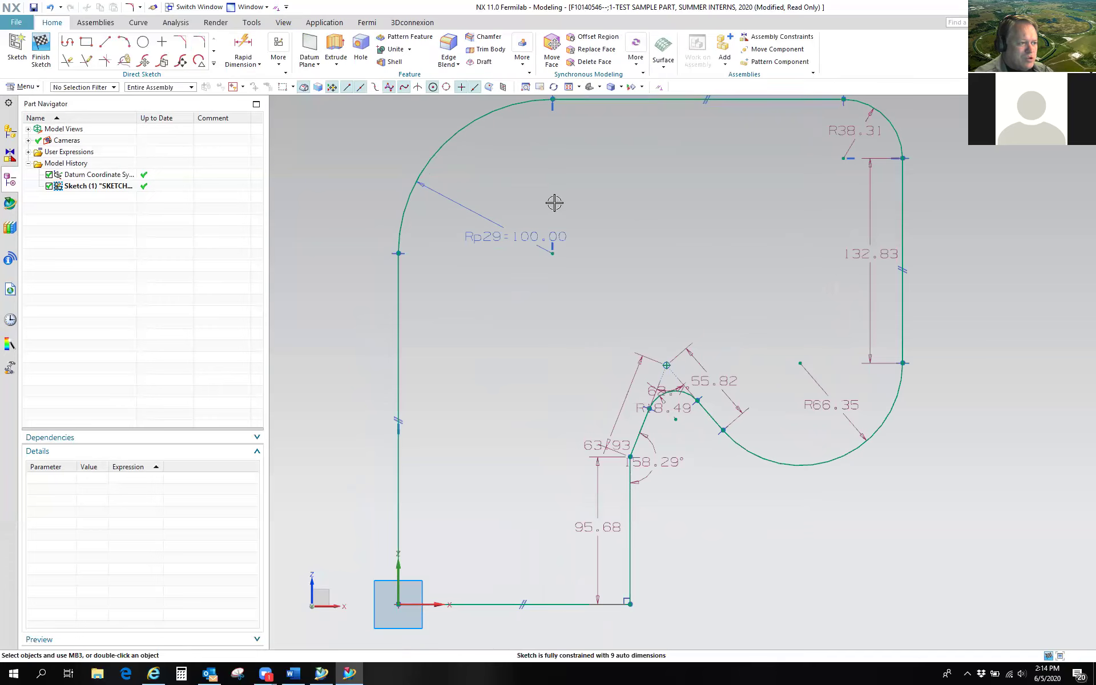
Step: Test moving the 100 mm arc's centre point and finish the sketch
{"action": "left_click_drag", "start_coordinate": [552, 253], "coordinate": [552, 325]}
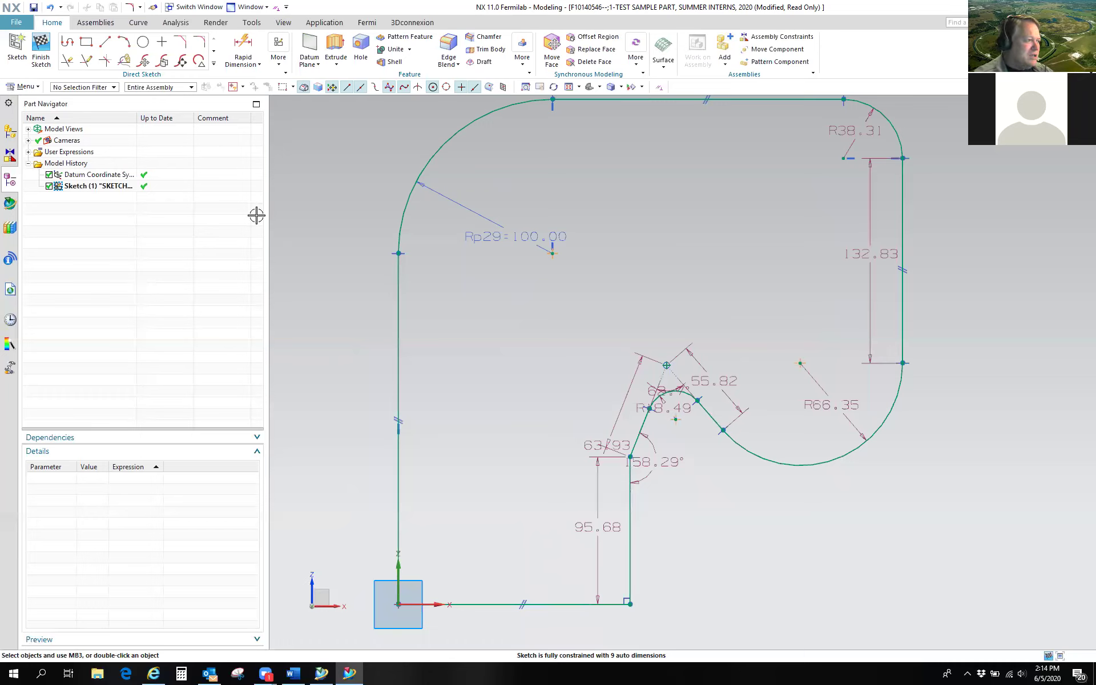
{"action": "left_click", "coordinate": [40, 49]}
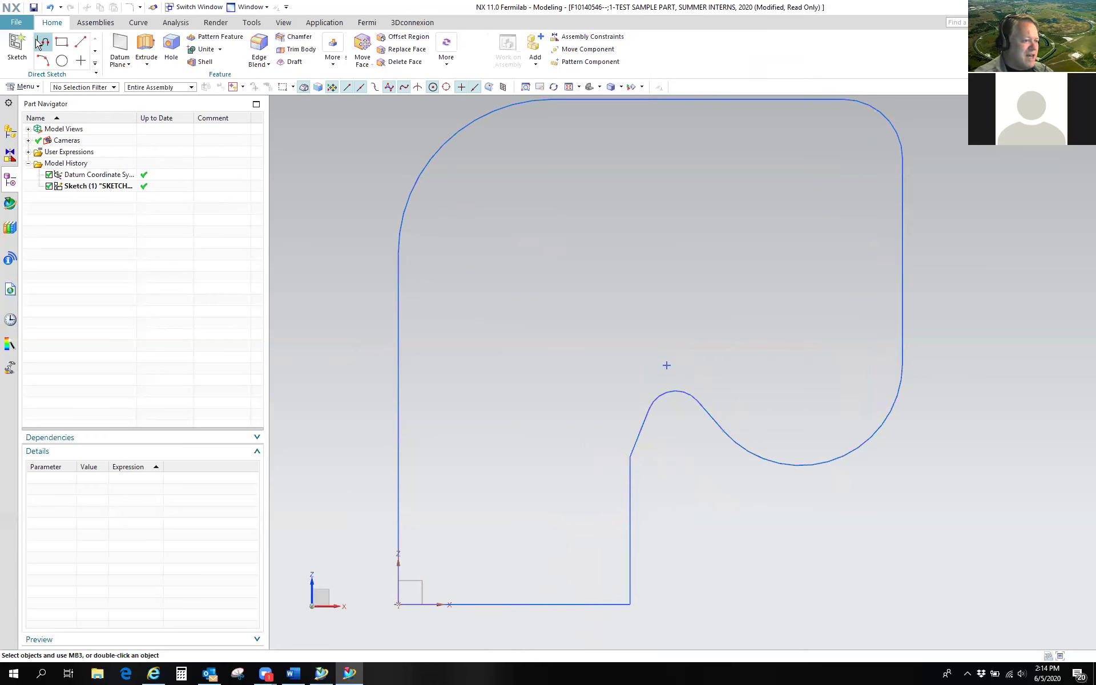
{"action": "mouse_move", "coordinate": [721, 281]}
{"action": "middle_mouse_down", "text": "shift"}
{"action": "mouse_move", "coordinate": [722, 314]}
{"action": "mouse_move", "coordinate": [745, 301]}
{"action": "middle_mouse_up", "text": "shift"}
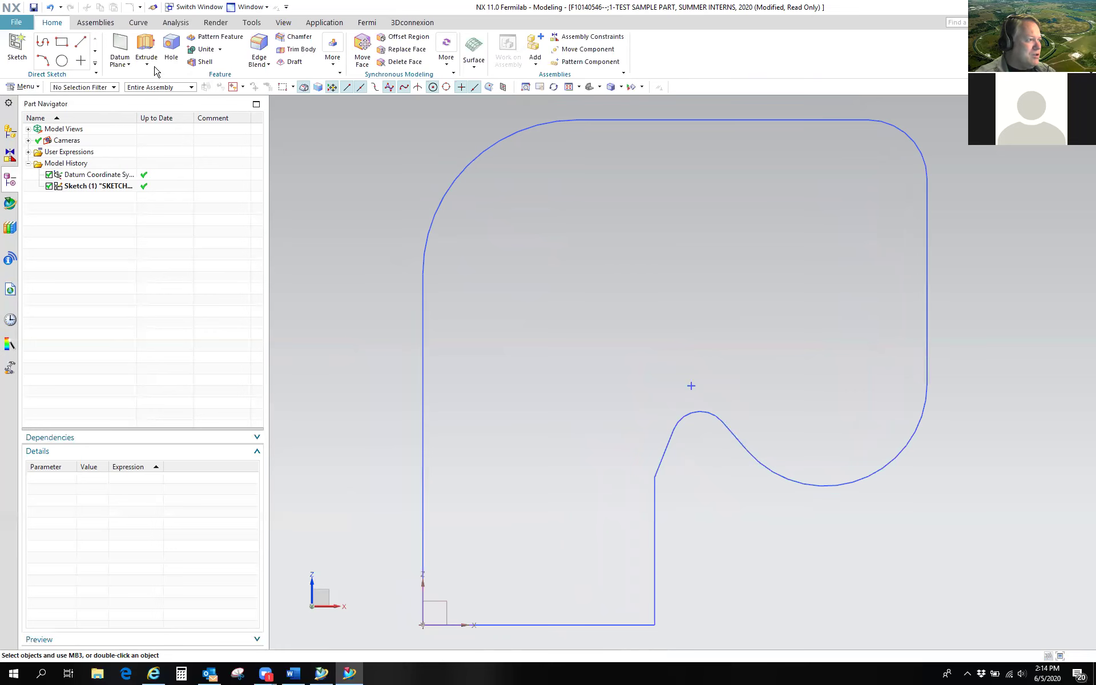
{"action": "left_click", "coordinate": [146, 48]}
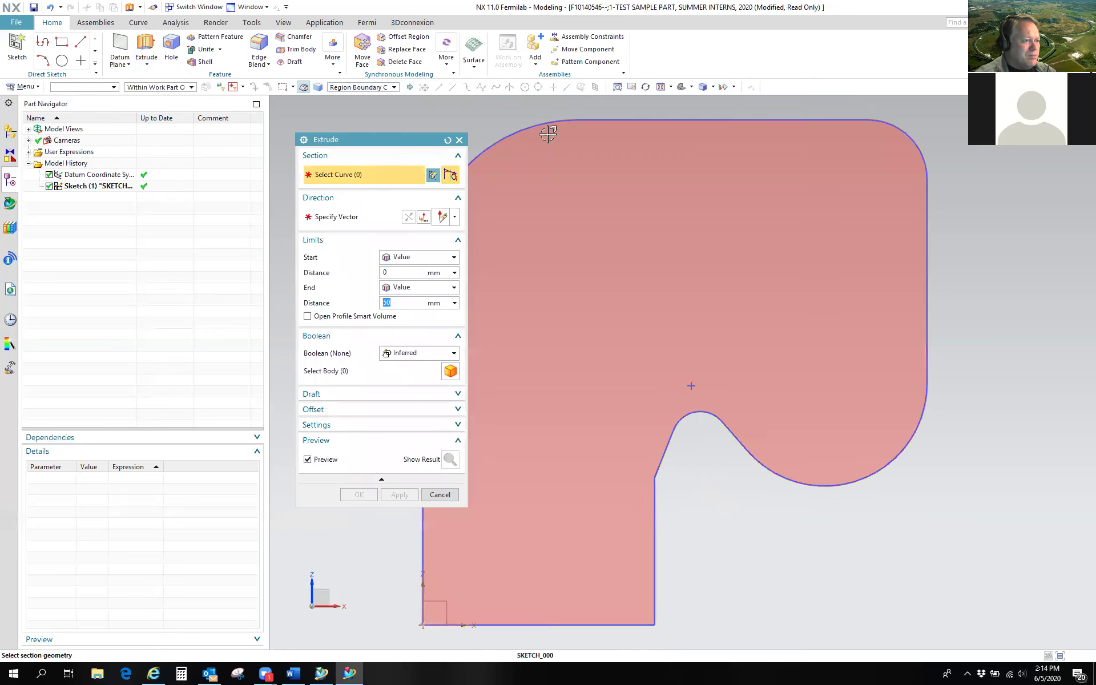
{"action": "left_click_drag", "start_coordinate": [391, 143], "coordinate": [221, 124]}
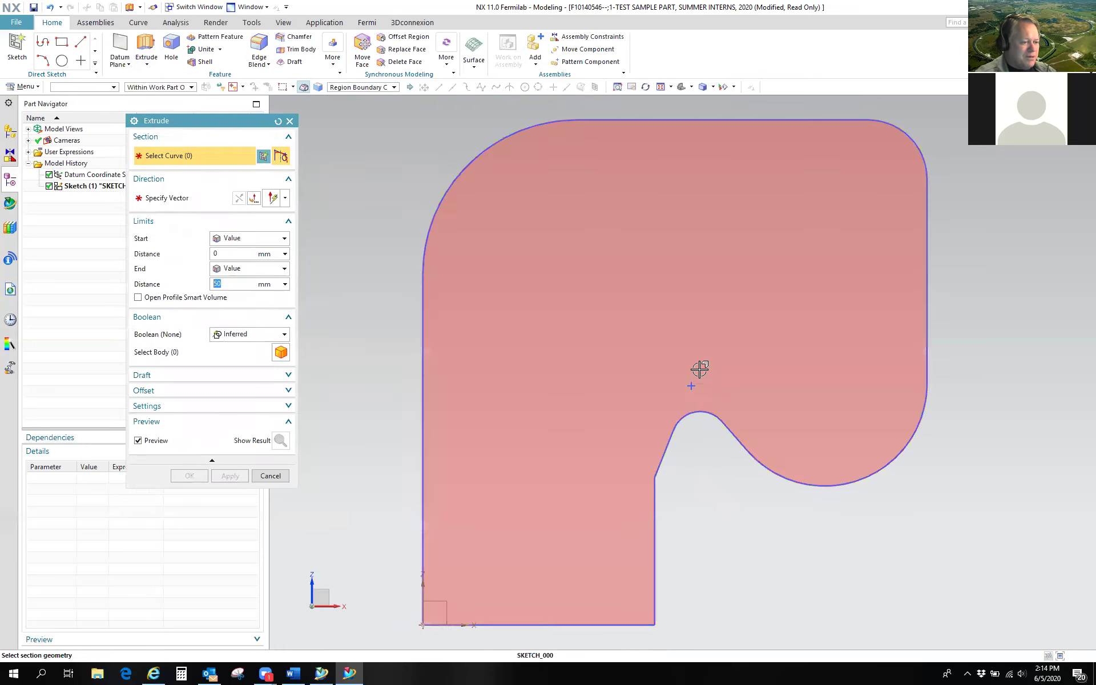
{"action": "left_click", "coordinate": [394, 87]}
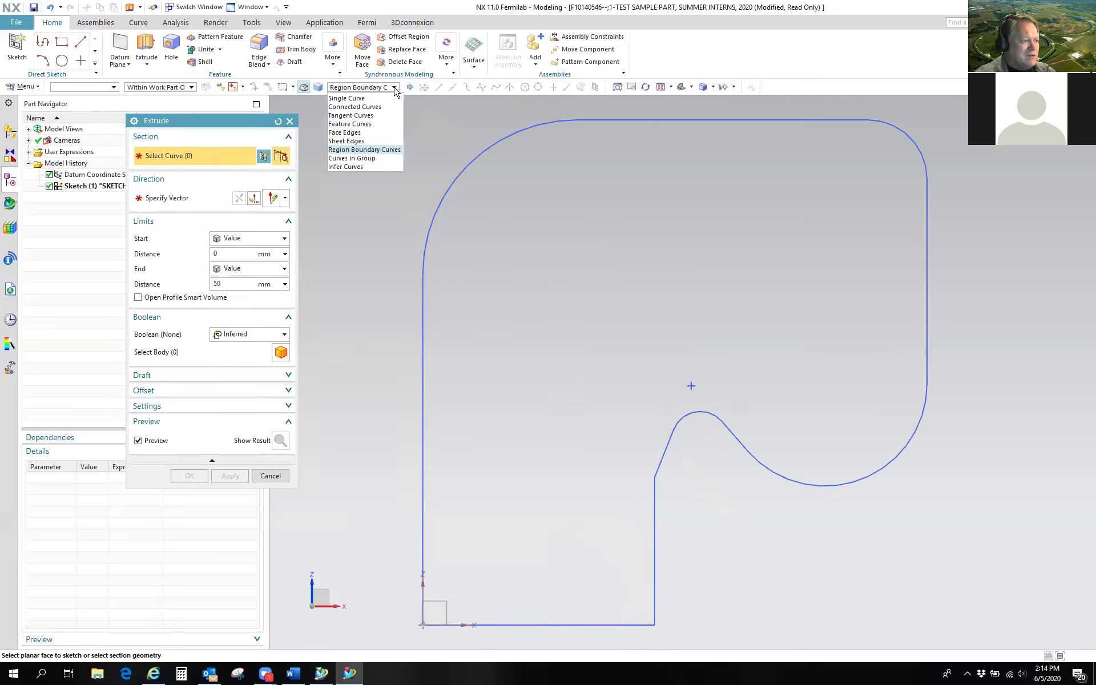
{"action": "left_click", "coordinate": [355, 107]}
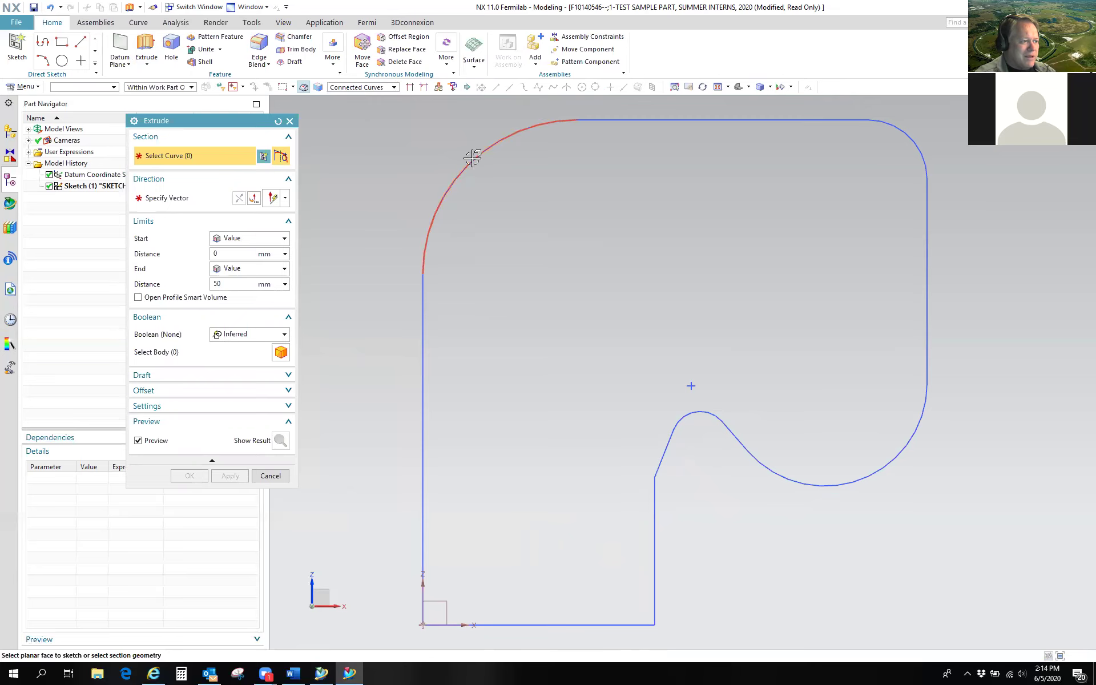
{"action": "left_click", "coordinate": [473, 159]}
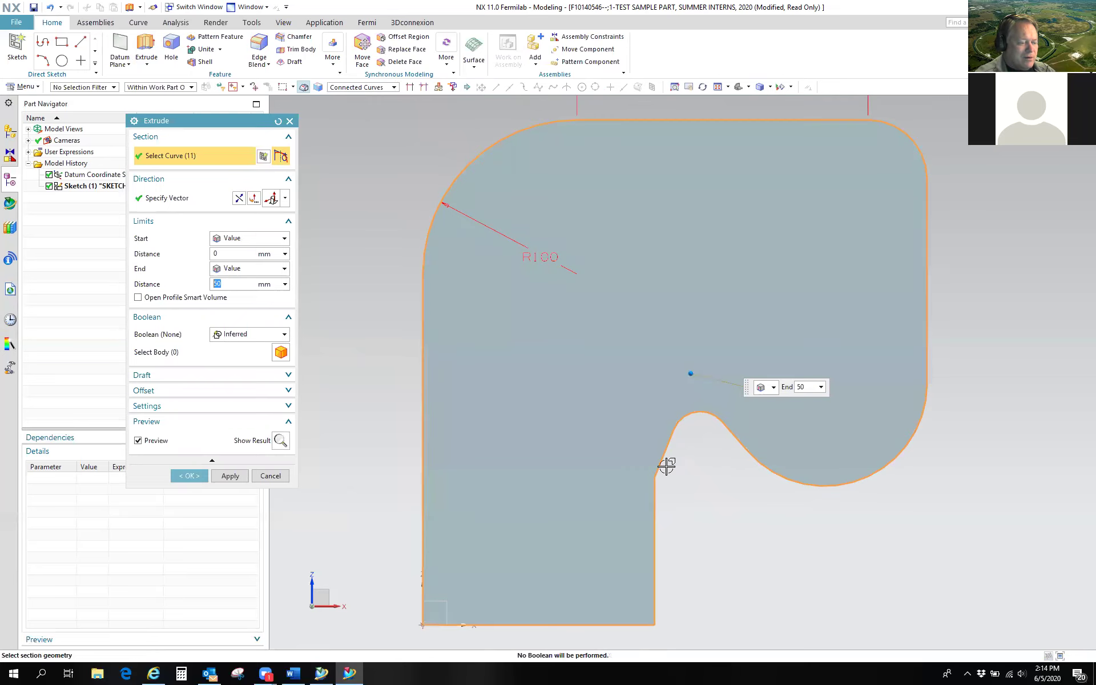
{"action": "left_click", "coordinate": [271, 475]}
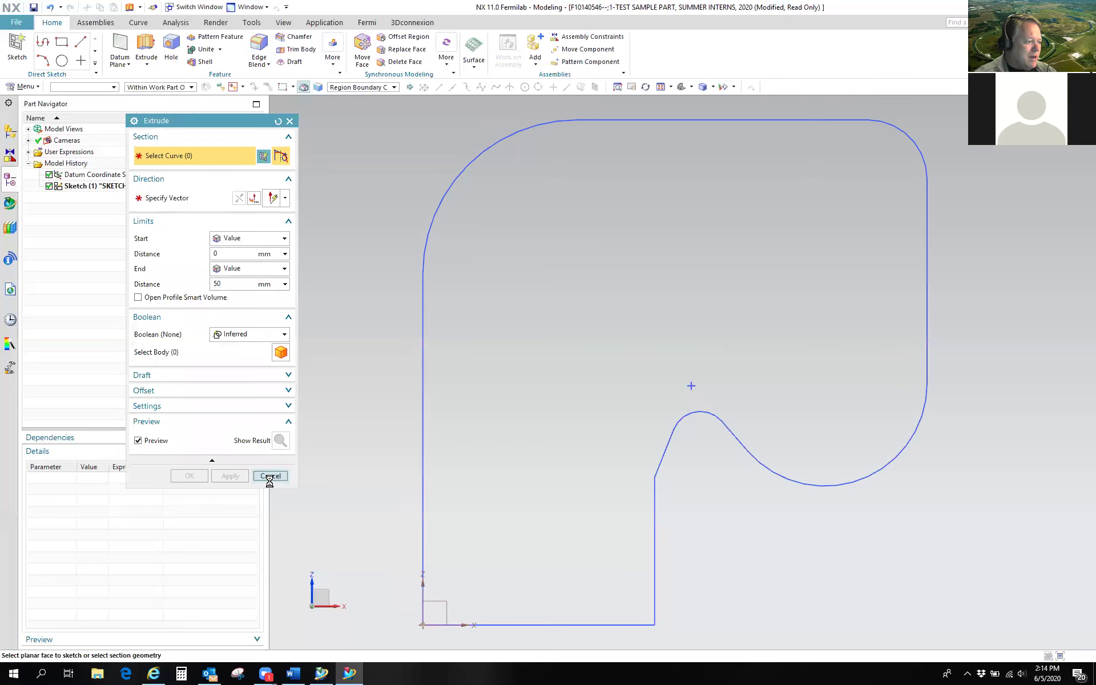
Step: Reopen the profile sketch, add a circle about 154 mm in diameter overlapping the right vertical line, and finish the sketch
{"action": "double_click", "coordinate": [93, 186]}
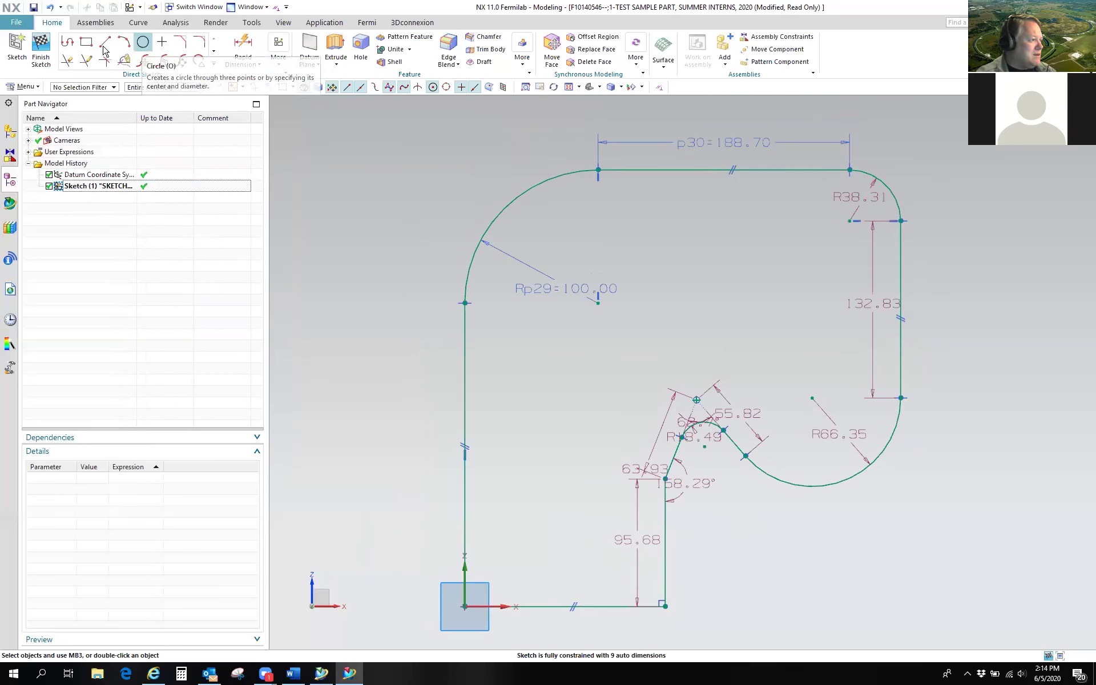
{"action": "left_click", "coordinate": [142, 43]}
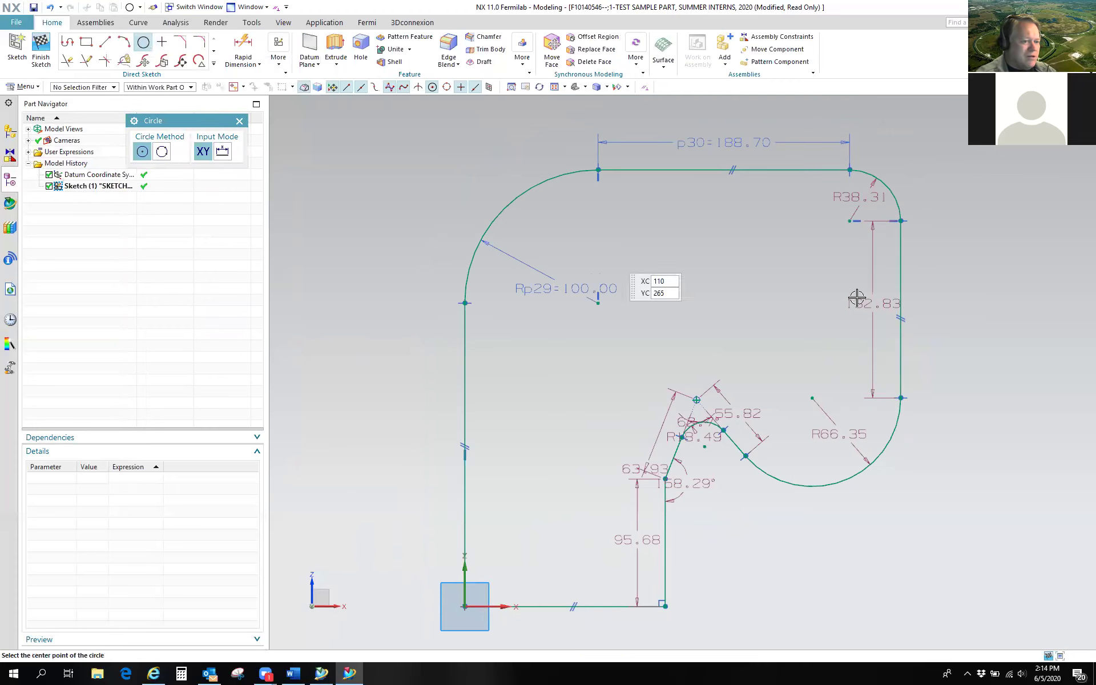
{"action": "left_click", "coordinate": [936, 326]}
{"action": "left_click", "coordinate": [1027, 282]}
{"action": "left_click", "coordinate": [239, 121]}
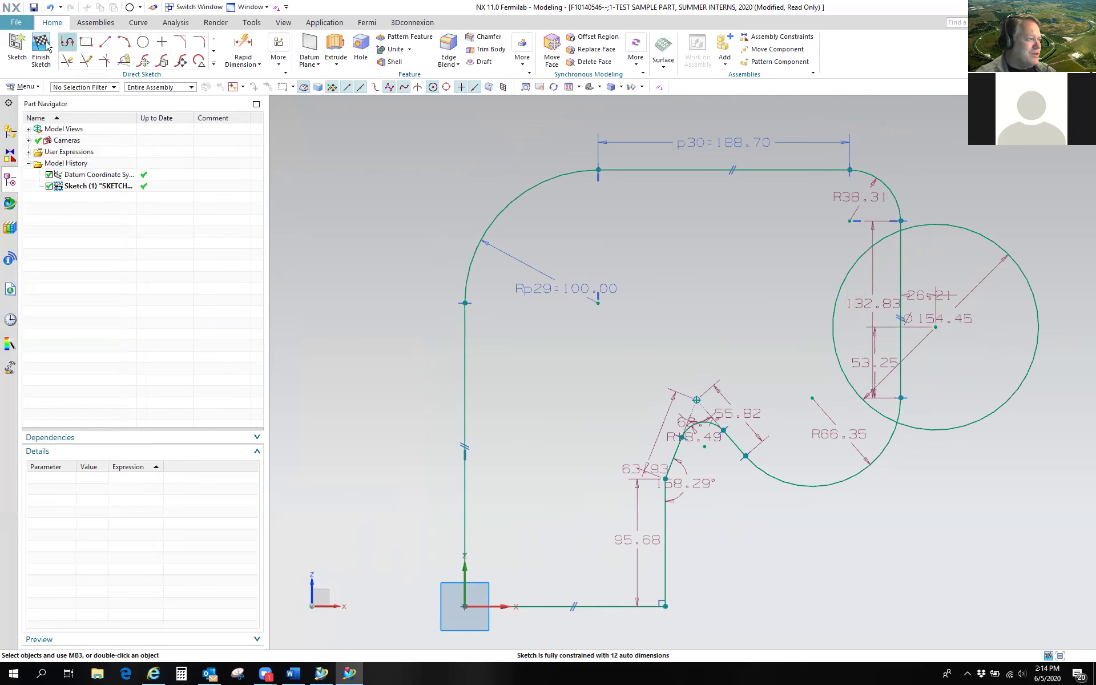
{"action": "left_click", "coordinate": [40, 49]}
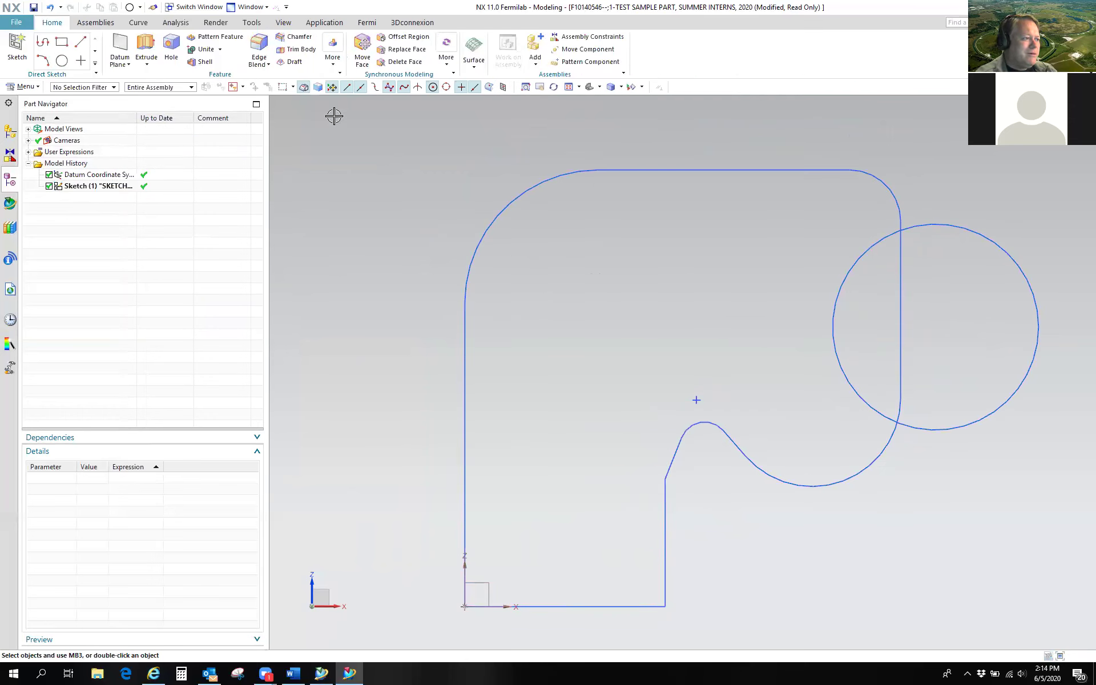
{"action": "left_click", "coordinate": [147, 49]}
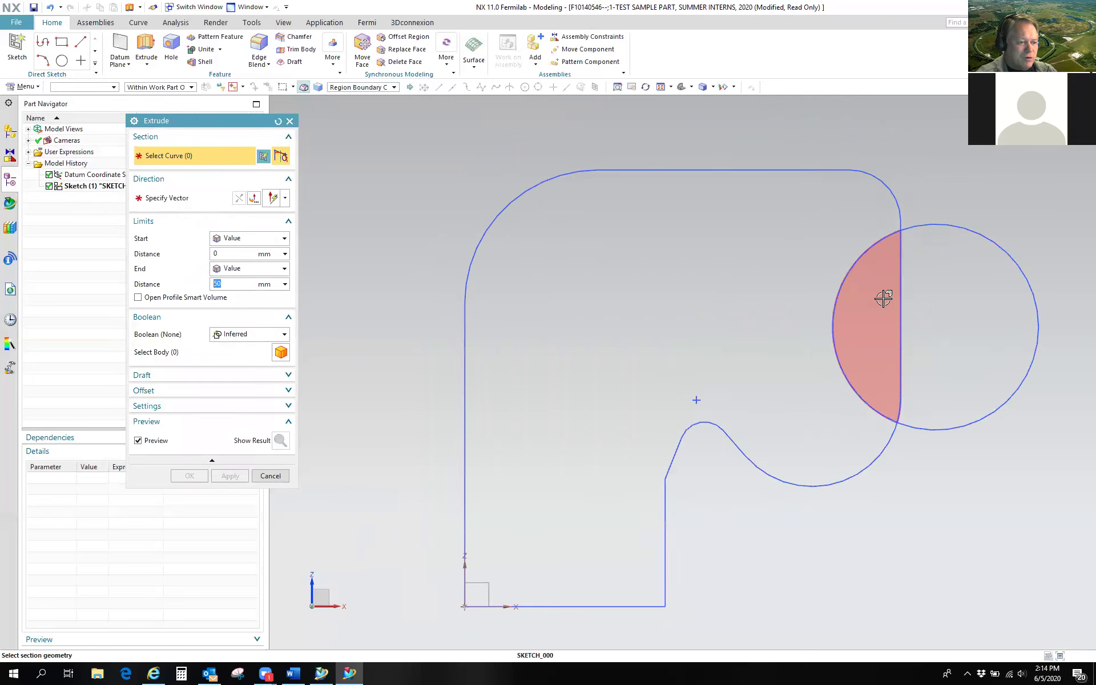
{"action": "left_click", "coordinate": [951, 307]}
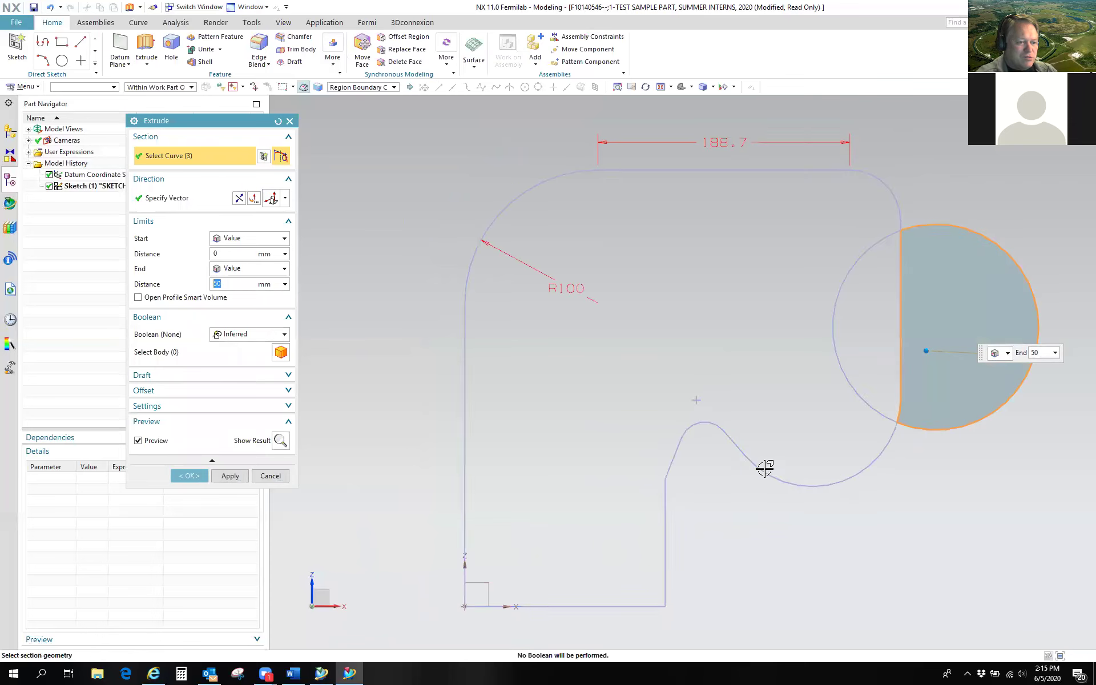
{"action": "middle_click_drag", "start_coordinate": [734, 379], "coordinate": [723, 410]}
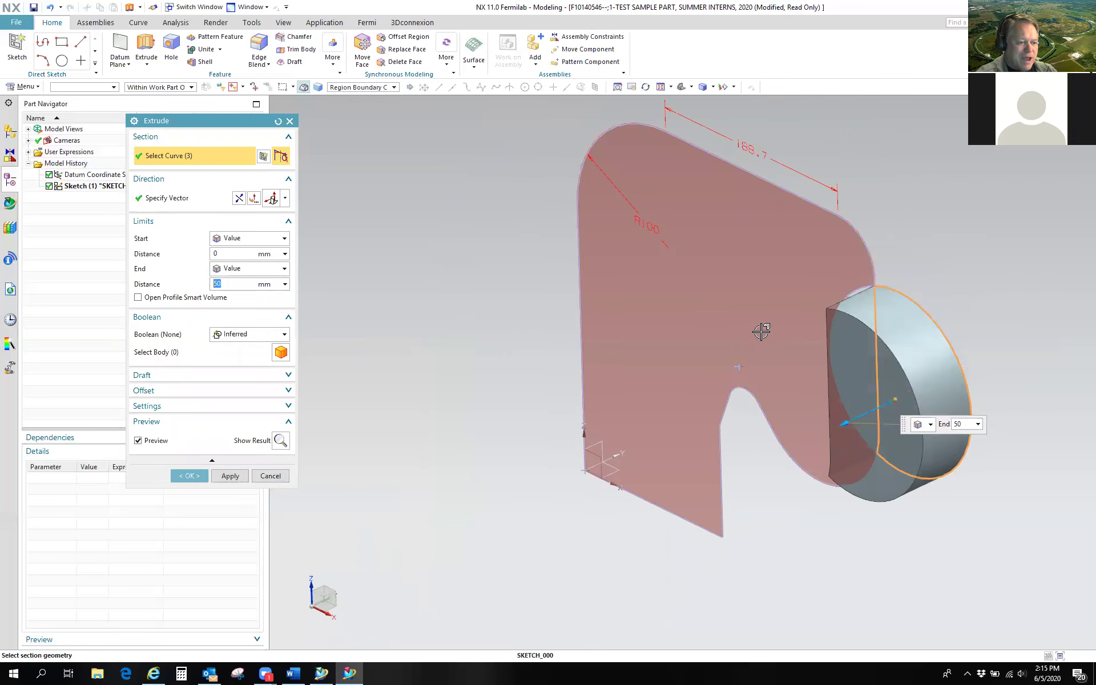
{"action": "left_click", "coordinate": [743, 283]}
{"action": "mouse_move", "coordinate": [763, 524]}
{"action": "middle_mouse_down"}
{"action": "mouse_move", "coordinate": [800, 504]}
{"action": "mouse_move", "coordinate": [845, 438]}
{"action": "middle_mouse_up"}
{"action": "left_click", "coordinate": [885, 363]}
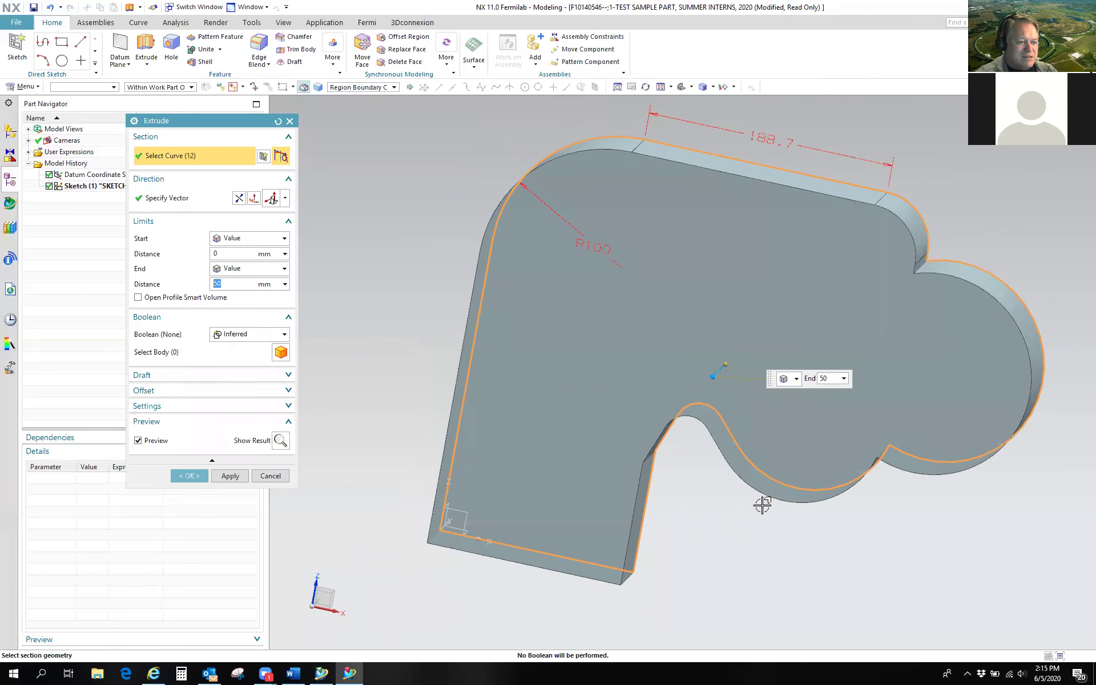
{"action": "middle_click_drag", "start_coordinate": [773, 509], "coordinate": [440, 521]}
{"action": "left_click", "coordinate": [271, 477]}
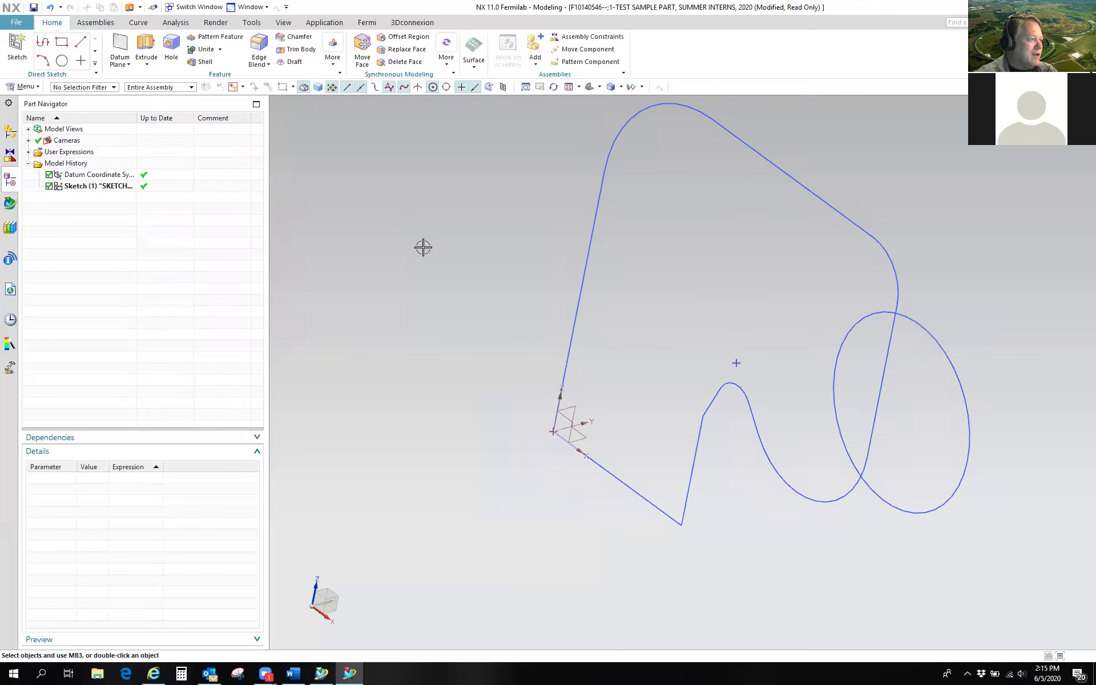
Step: Start a 50 mm extrusion using Connected Curves with Stop at Intersection, selecting the main profile and the circle's outer arc as the section
{"action": "left_click", "coordinate": [146, 48]}
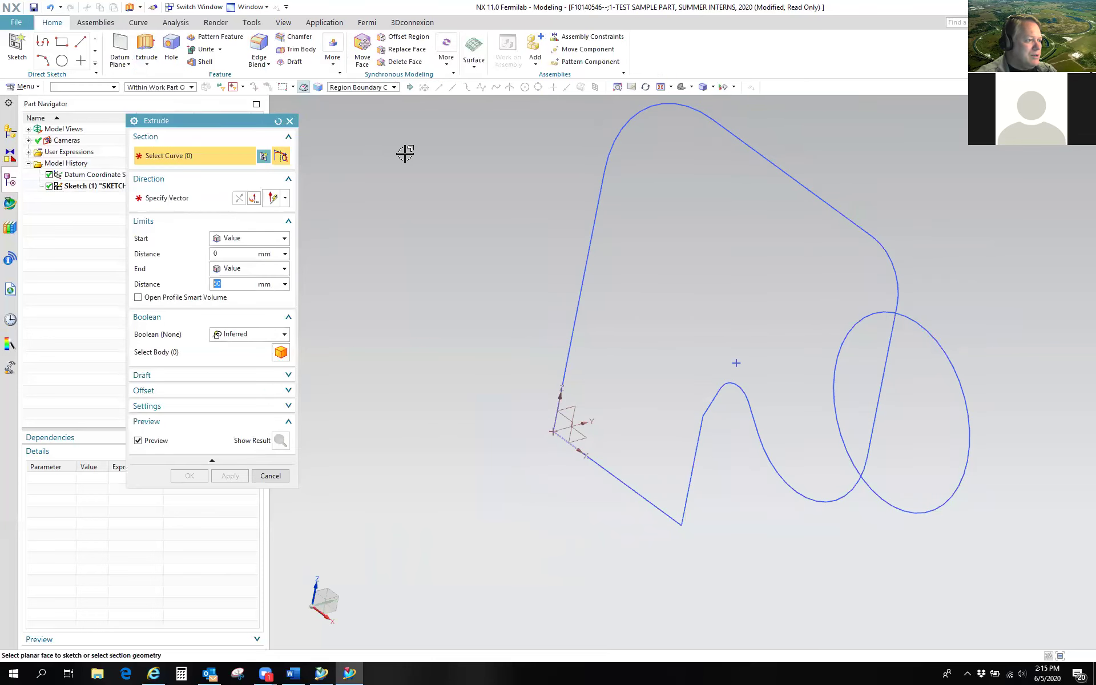
{"action": "left_click", "coordinate": [394, 87]}
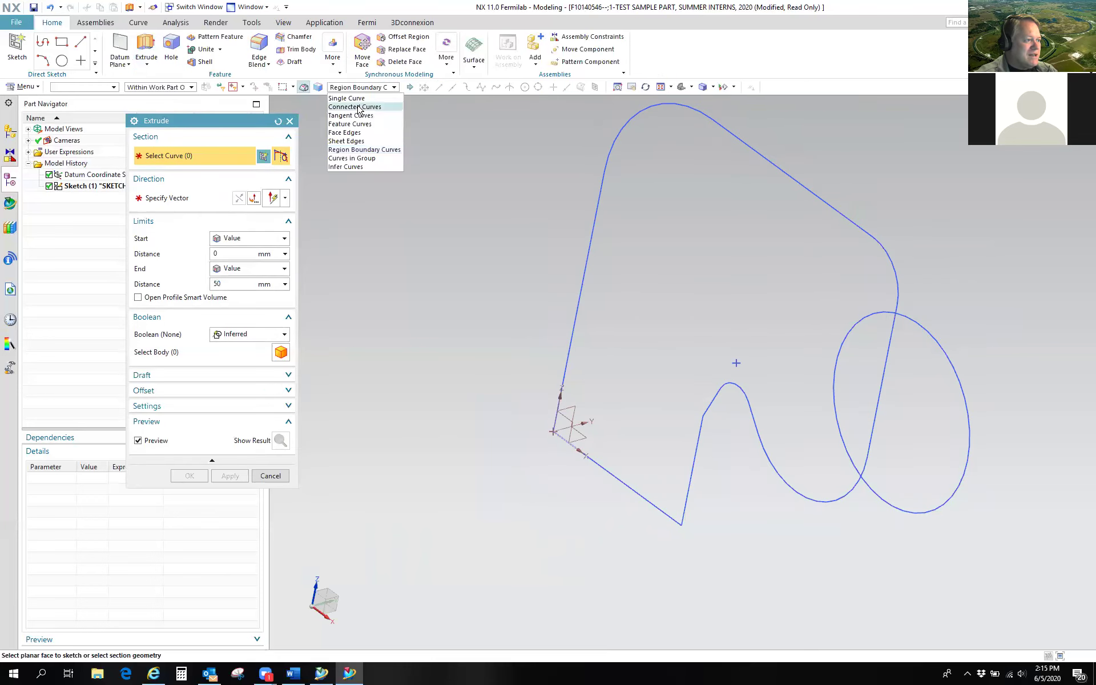
{"action": "left_click", "coordinate": [358, 109]}
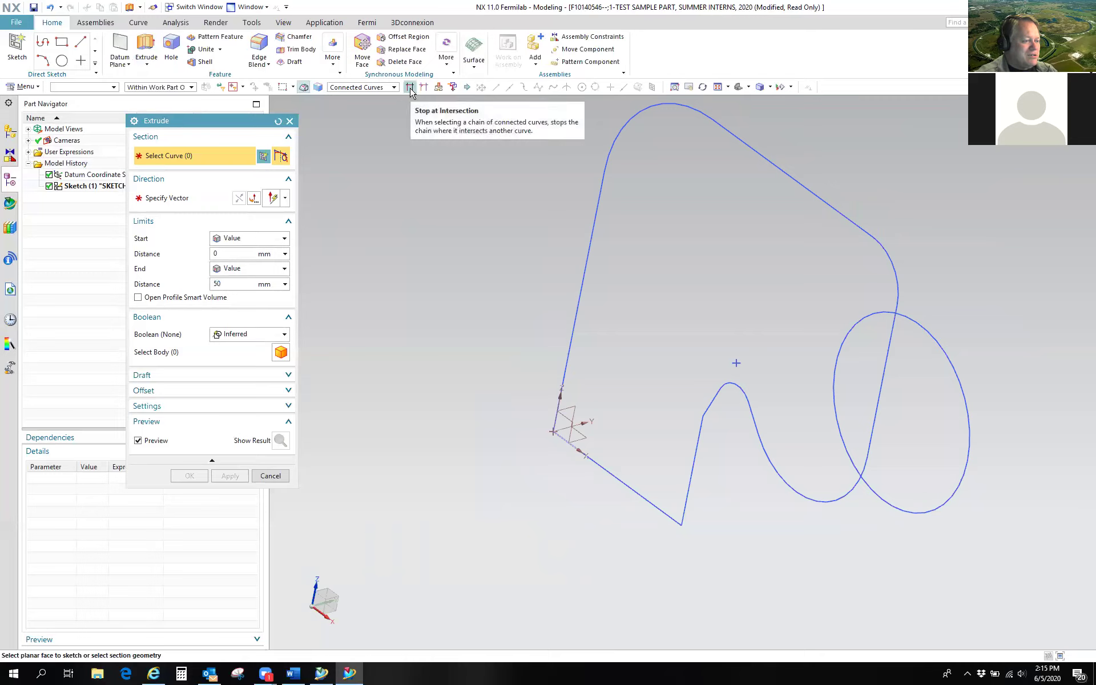
{"action": "left_click", "coordinate": [410, 87]}
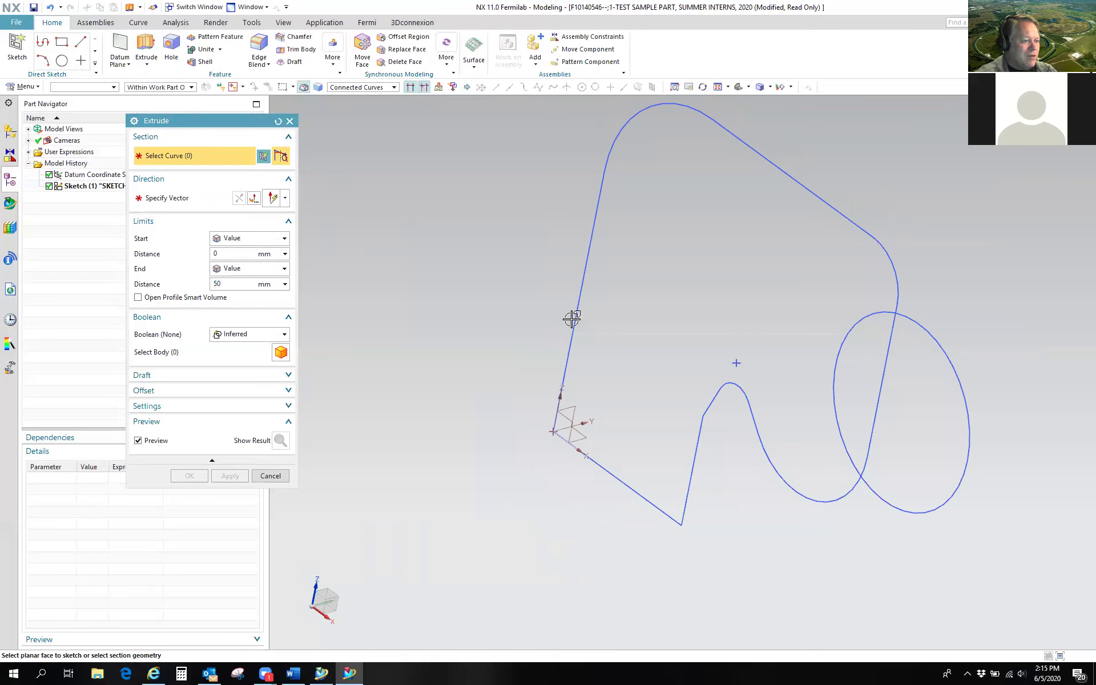
{"action": "mouse_move", "coordinate": [688, 306]}
{"action": "middle_mouse_down"}
{"action": "mouse_move", "coordinate": [708, 307]}
{"action": "mouse_move", "coordinate": [744, 274]}
{"action": "middle_mouse_up"}
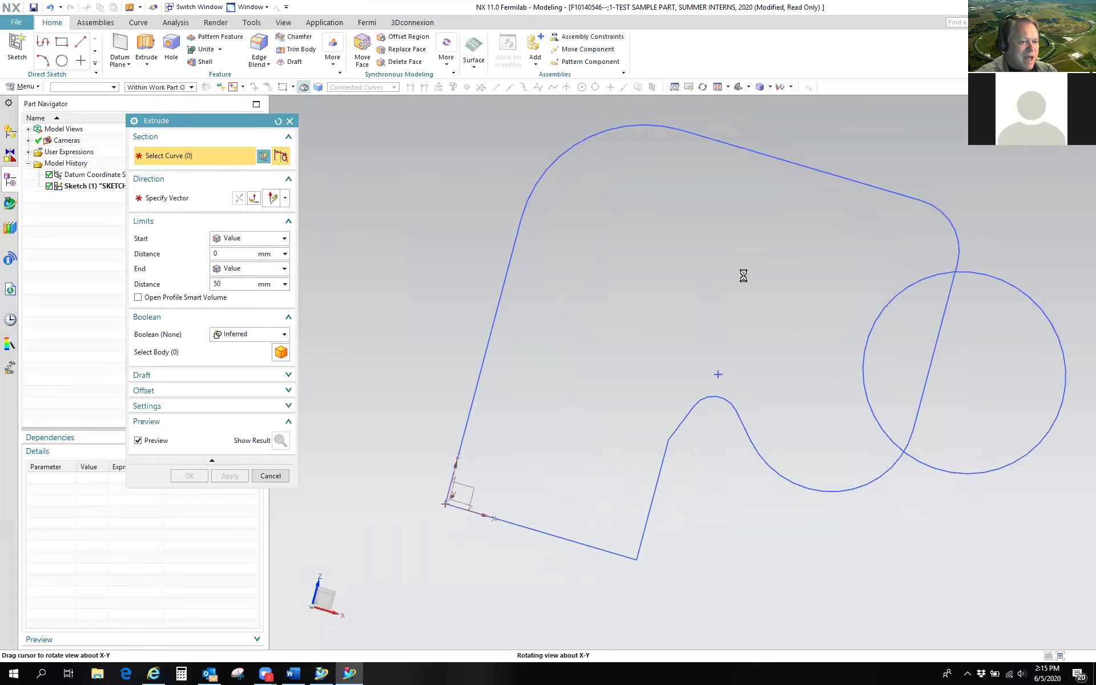
{"action": "left_click", "coordinate": [807, 170]}
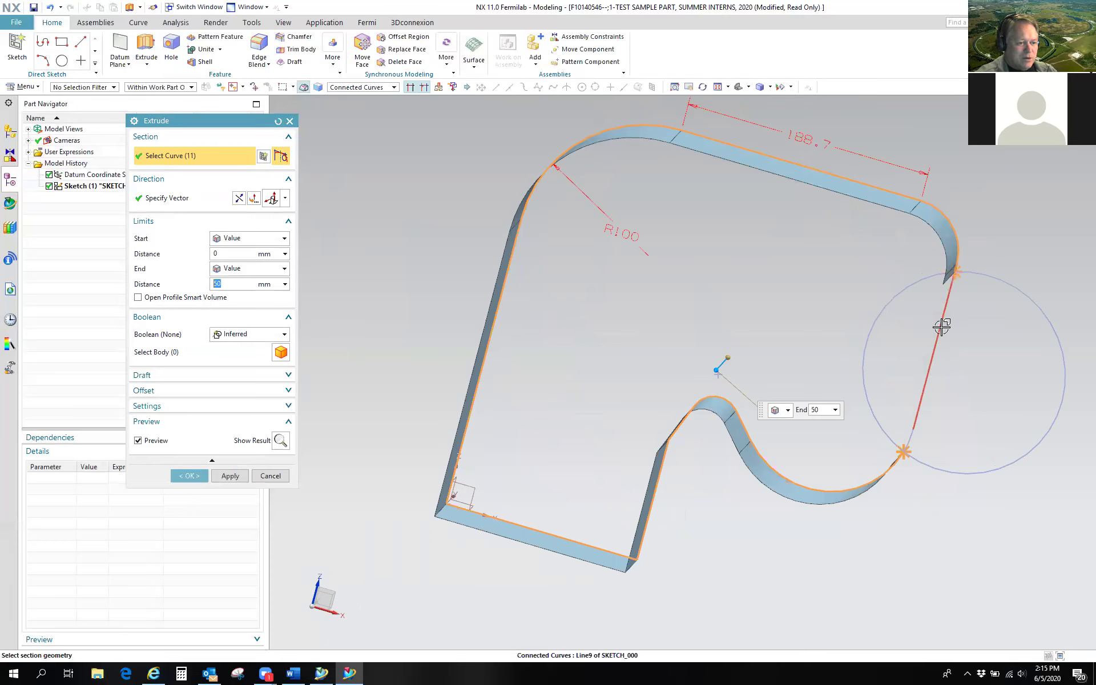
{"action": "left_click", "coordinate": [1017, 287]}
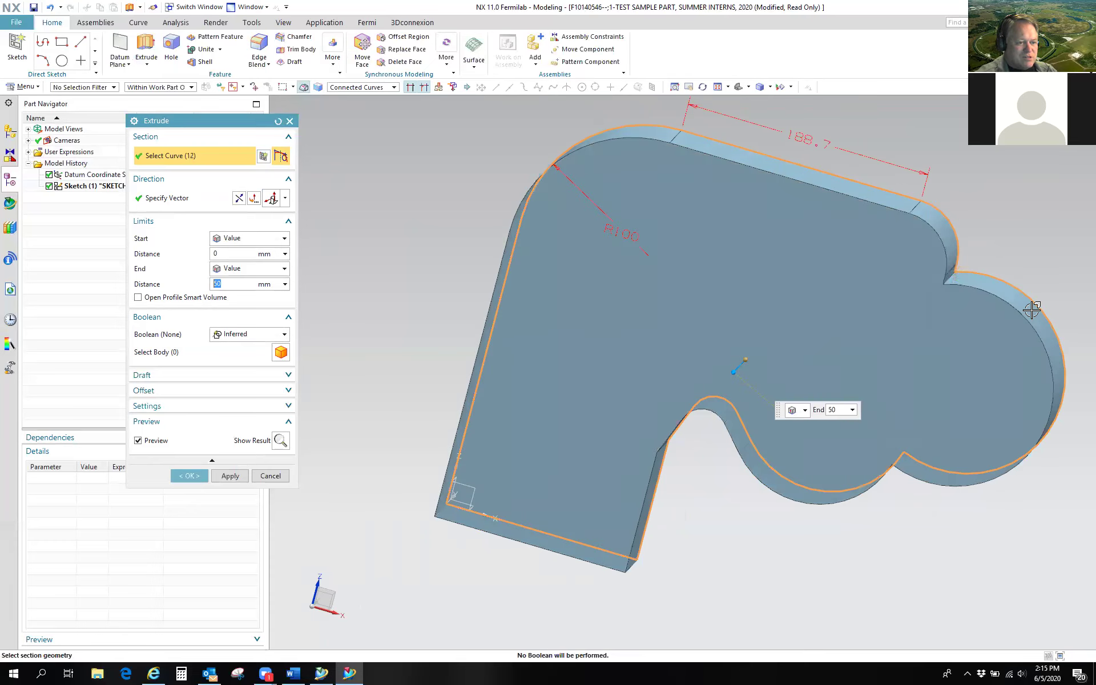
{"action": "middle_click_drag", "start_coordinate": [712, 557], "coordinate": [715, 526]}
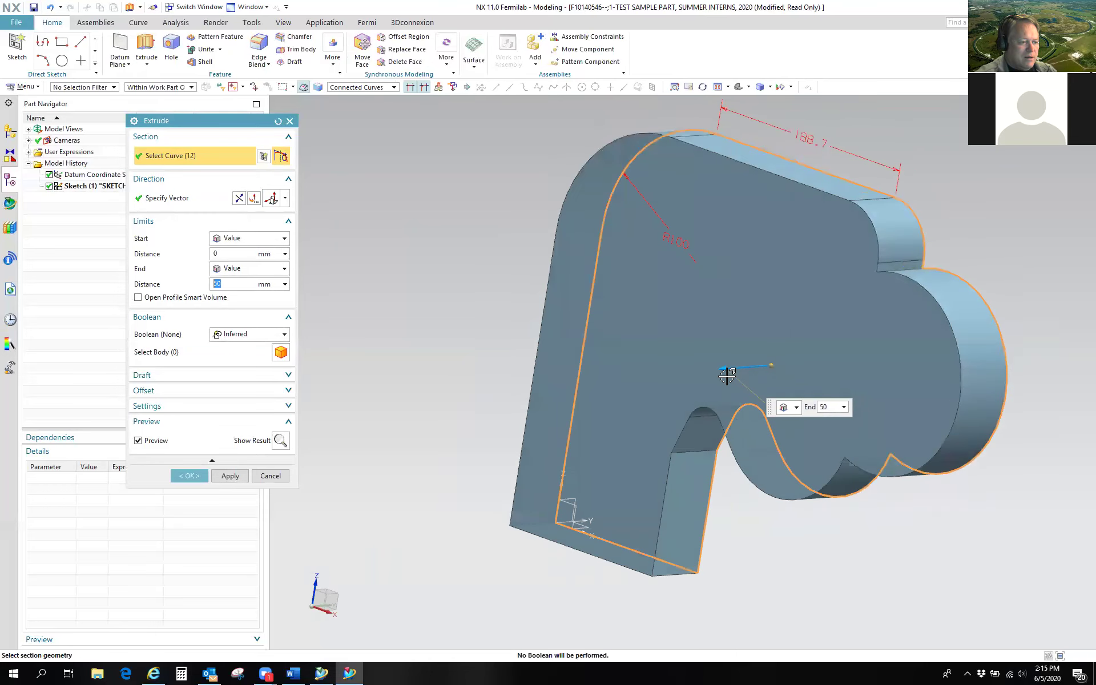
Step: Stretch the extrusion's limits to a -125 mm start and a 165 mm end, and reset them to 0 and 50 mm
{"action": "left_click_drag", "start_coordinate": [724, 367], "coordinate": [886, 358]}
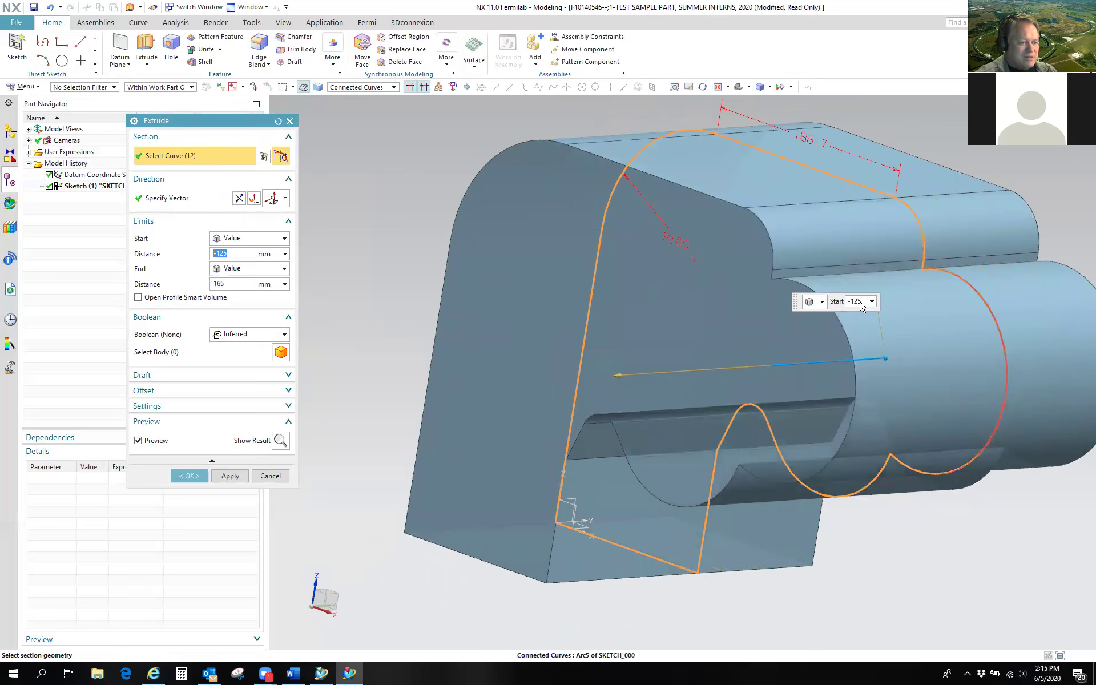
{"action": "type", "text": "0"}
{"action": "key", "text": "Return"}
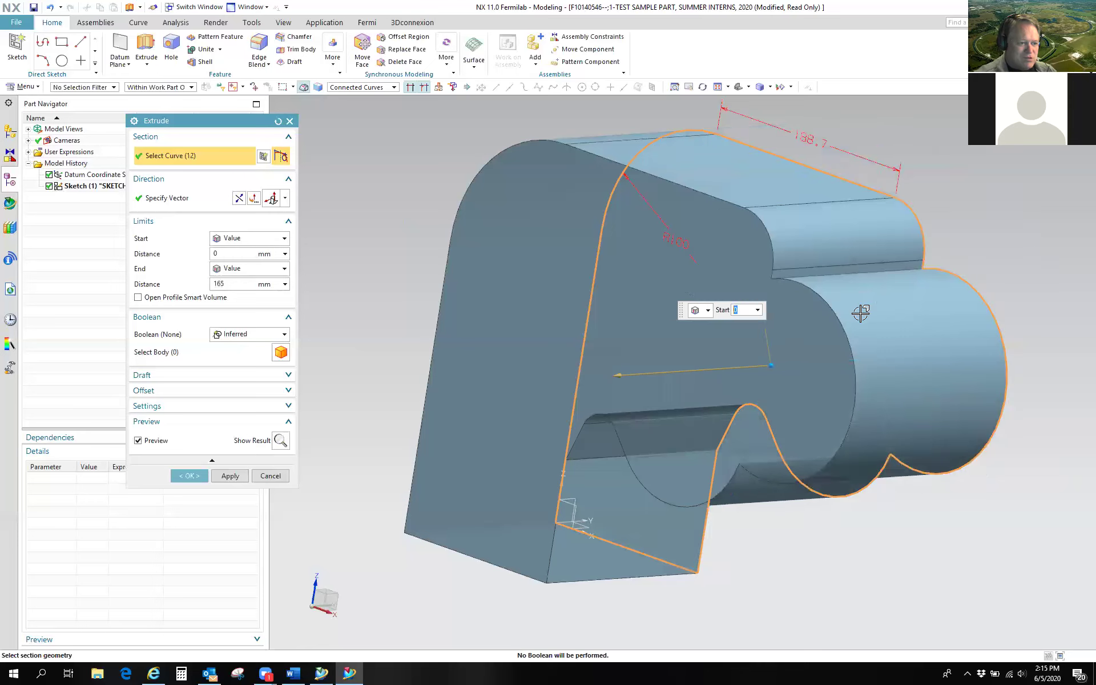
{"action": "left_click", "coordinate": [619, 376]}
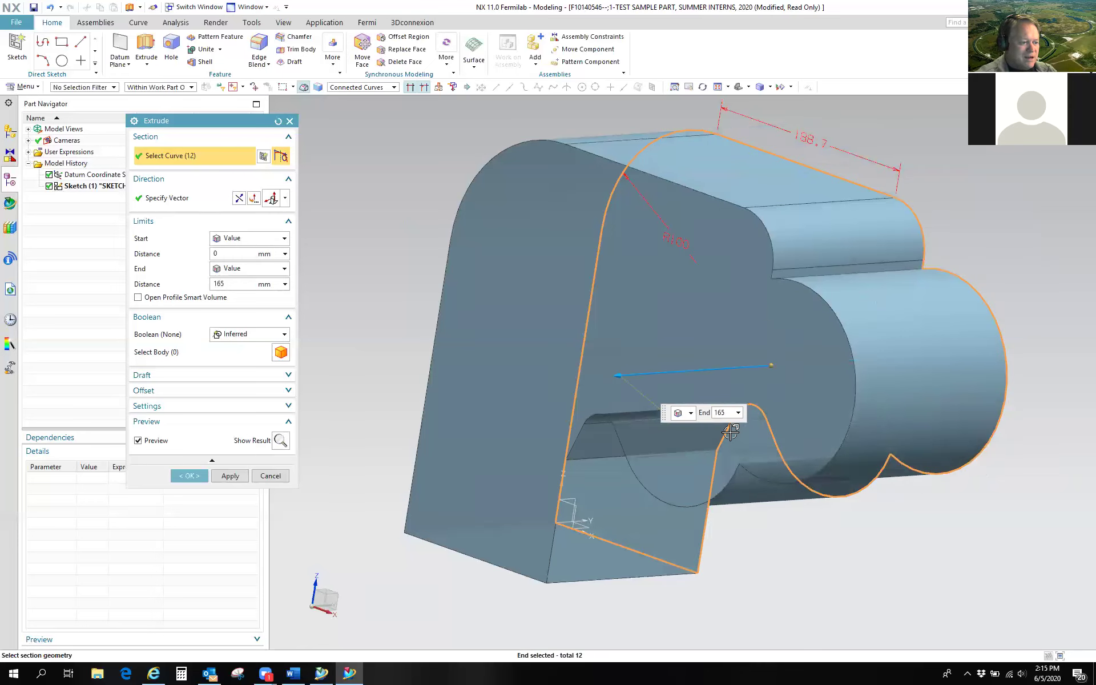
{"action": "double_click", "coordinate": [721, 413]}
{"action": "type", "text": "50"}
{"action": "key", "text": "Return"}
{"action": "scroll", "coordinate": [771, 531], "scroll_direction": "up", "scroll_amount": 4}
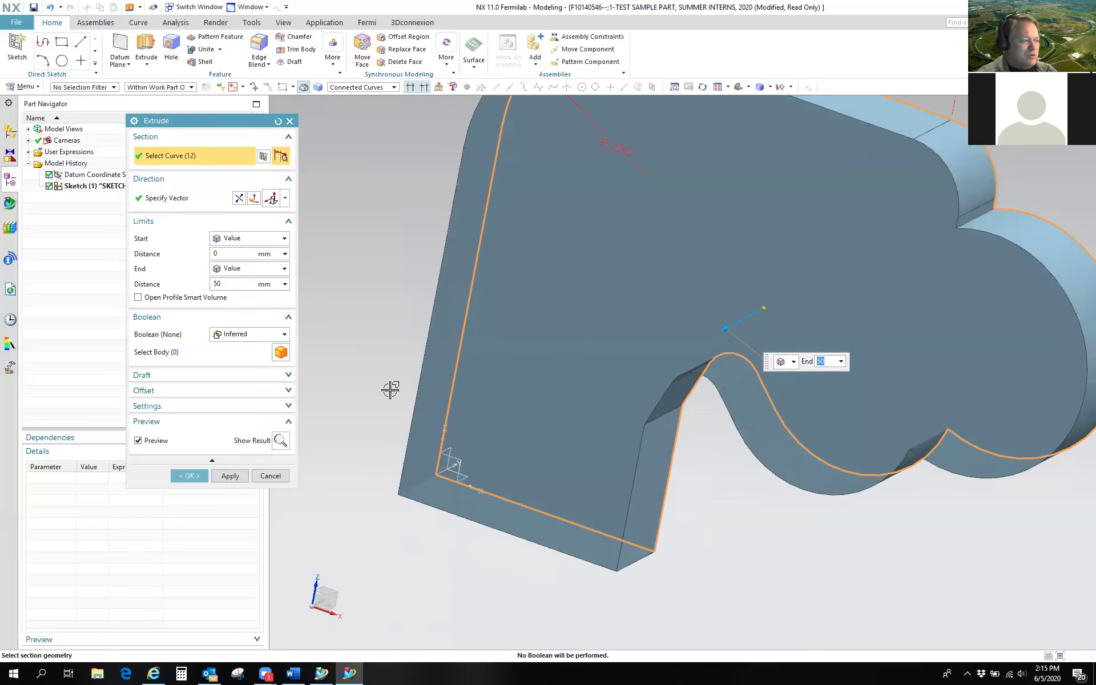
{"action": "left_click", "coordinate": [229, 253]}
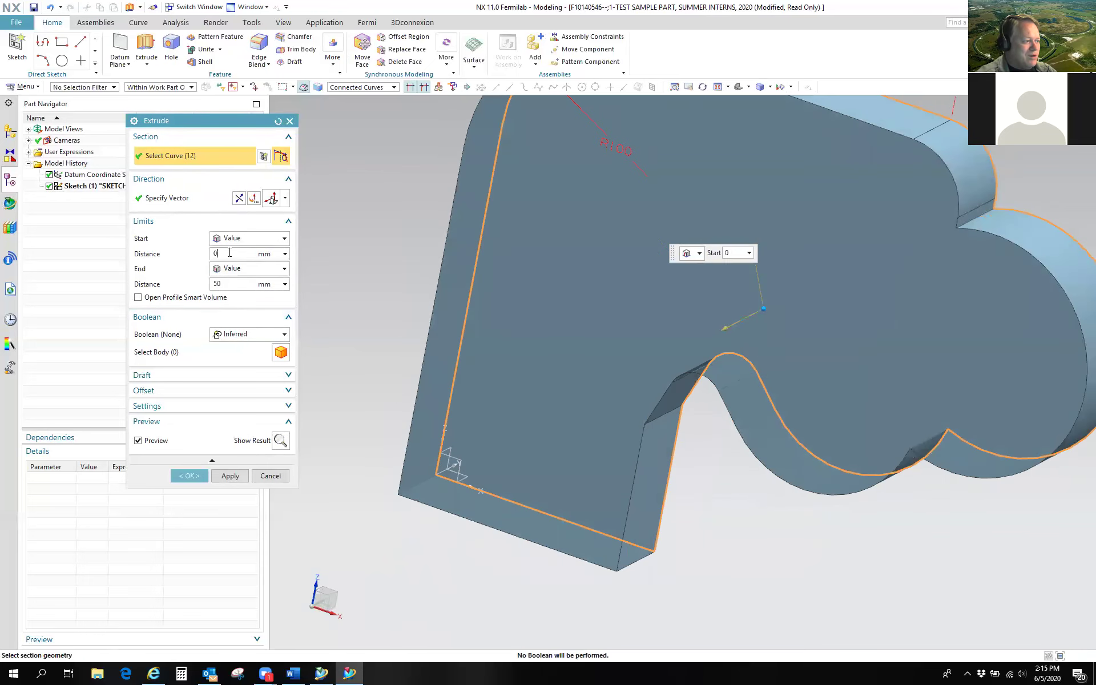
{"action": "left_click", "coordinate": [225, 284]}
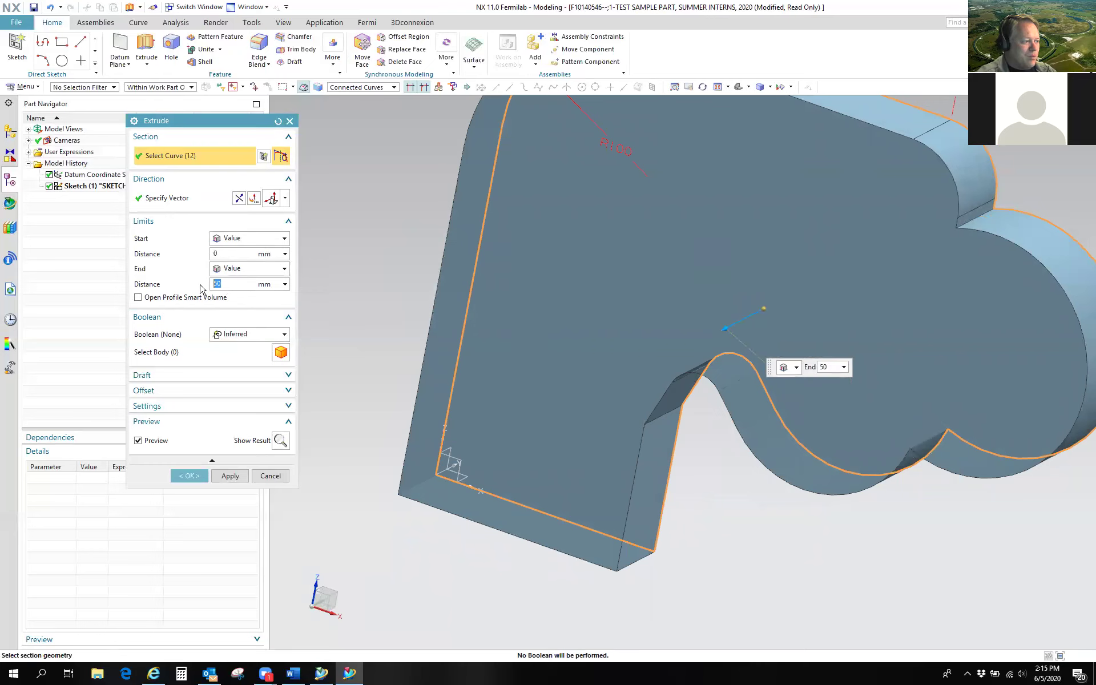
{"action": "left_click", "coordinate": [239, 238]}
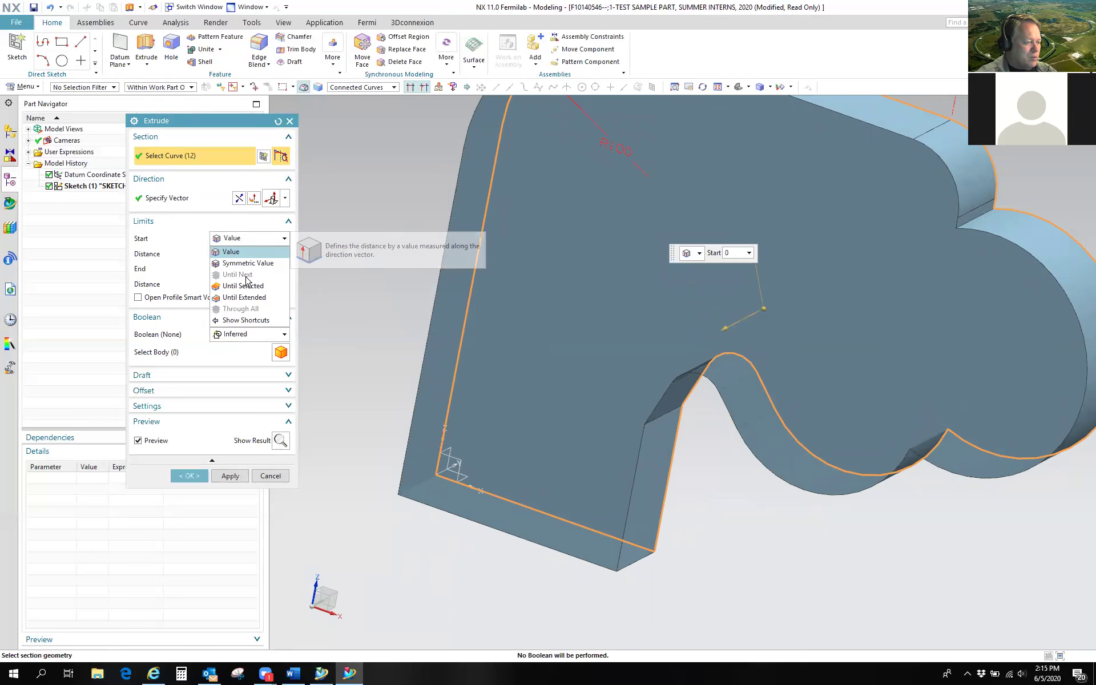
{"action": "left_click", "coordinate": [244, 251]}
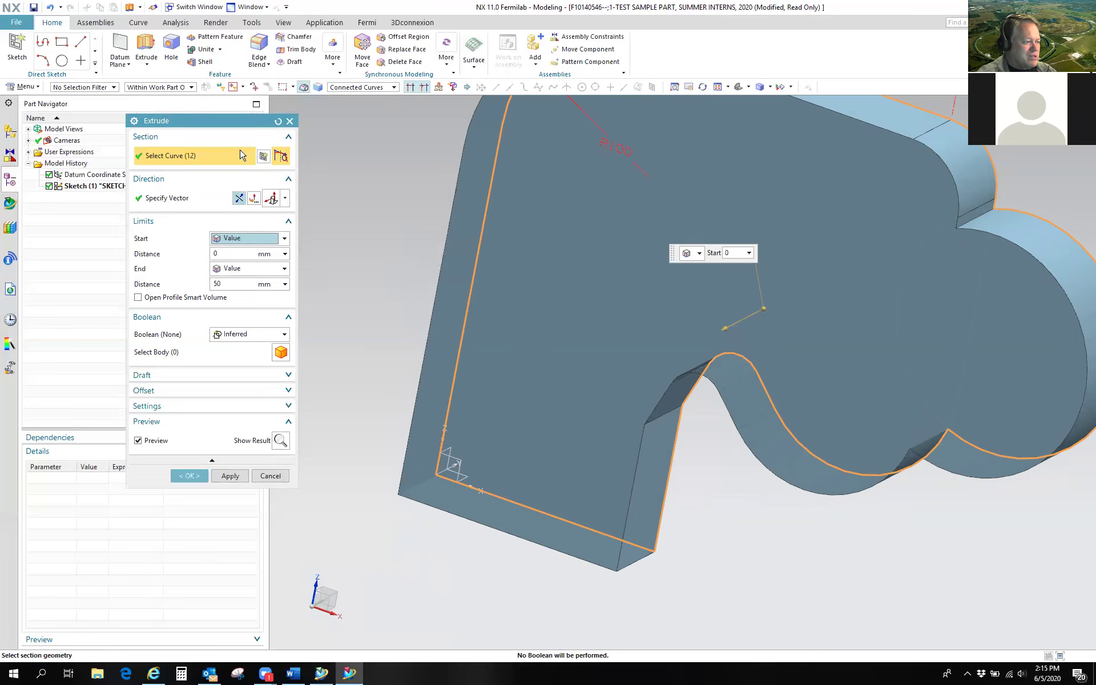
Step: Give the extrusion a two-sided offset from 0 to 5 mm to make it a thin-walled outline
{"action": "left_click", "coordinate": [174, 375]}
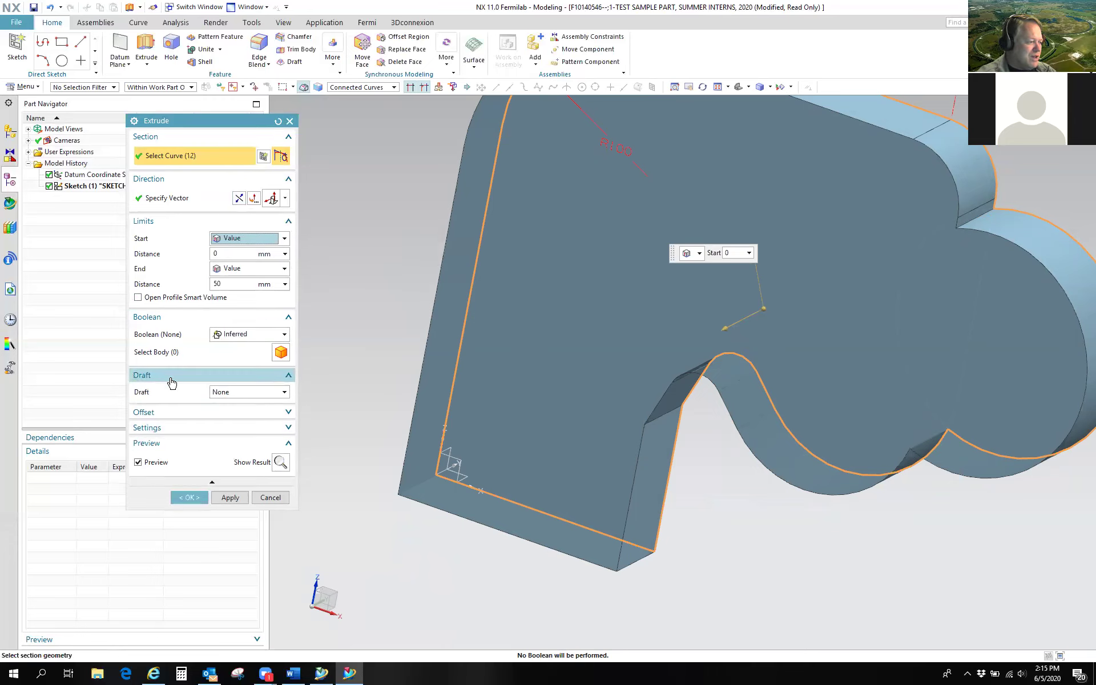
{"action": "left_click", "coordinate": [162, 412]}
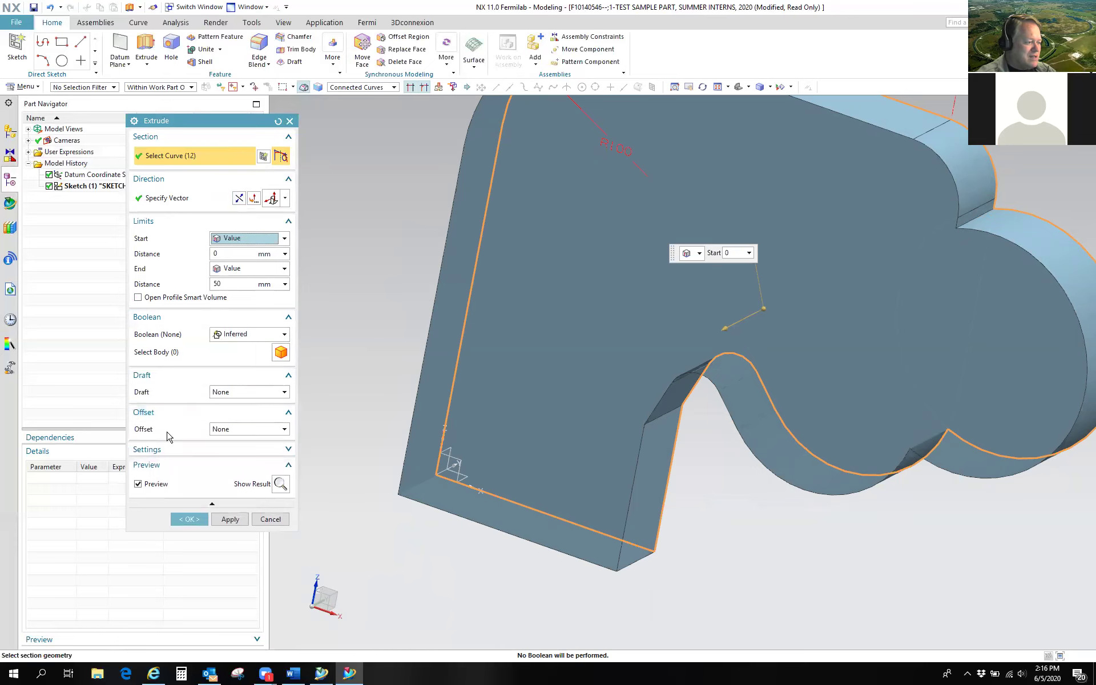
{"action": "left_click", "coordinate": [284, 430]}
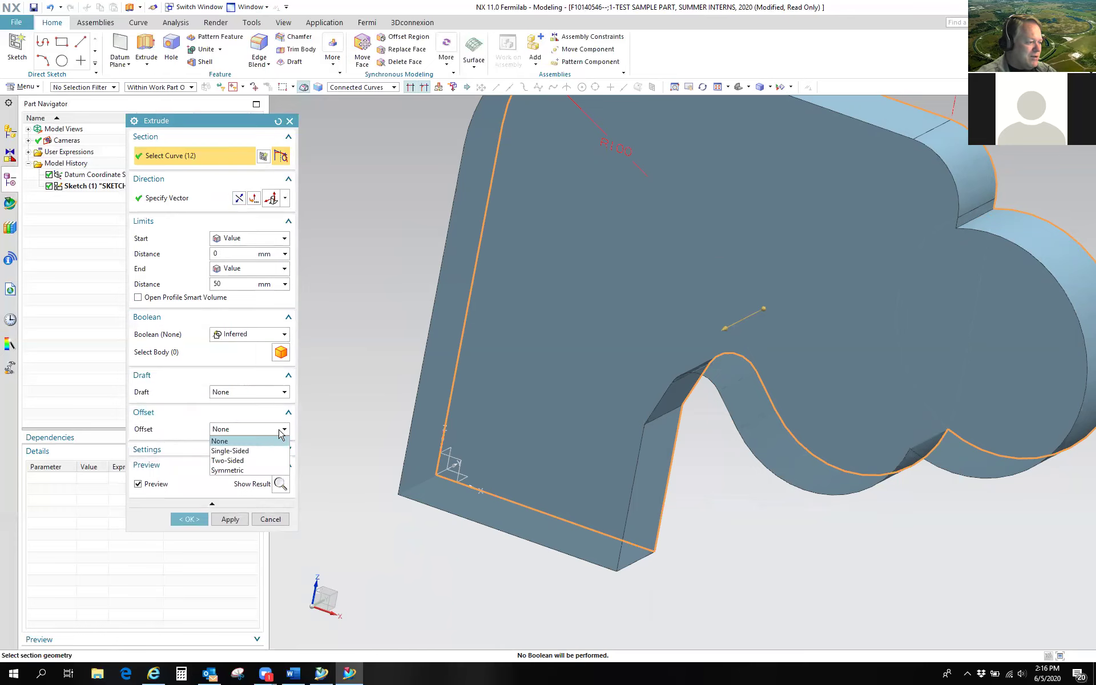
{"action": "left_click", "coordinate": [254, 463]}
{"action": "middle_click_drag", "start_coordinate": [697, 523], "coordinate": [606, 563]}
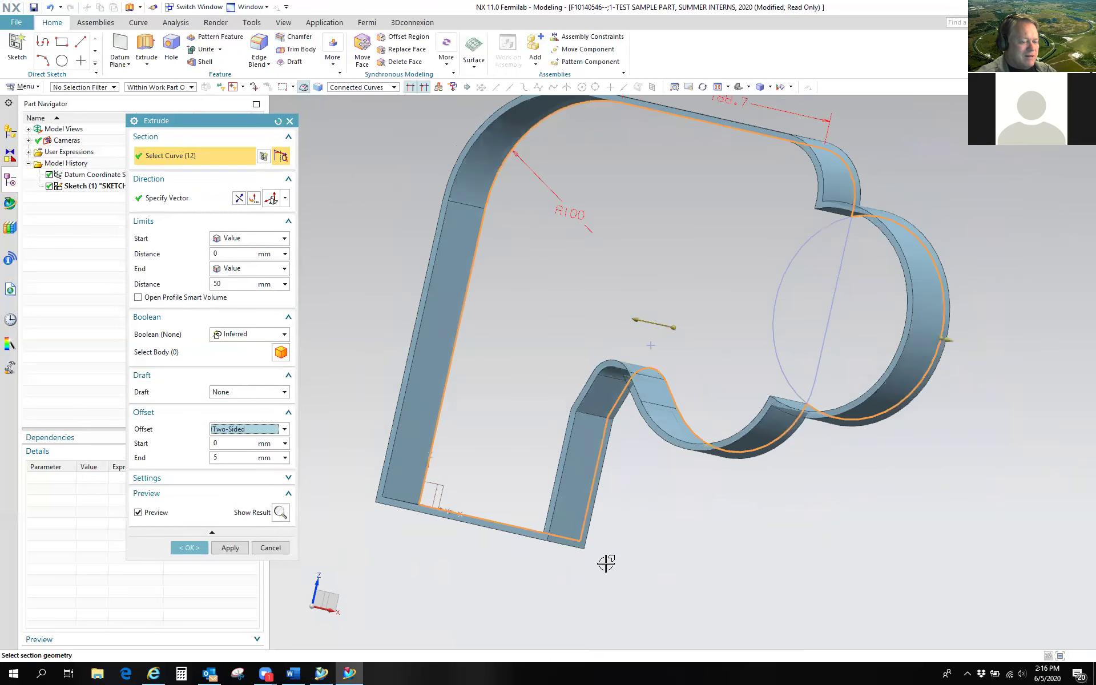
Step: Complete the extrusion with its 0 to 50 mm limits and two-sided 0 to 5 mm offset
{"action": "left_click", "coordinate": [188, 548]}
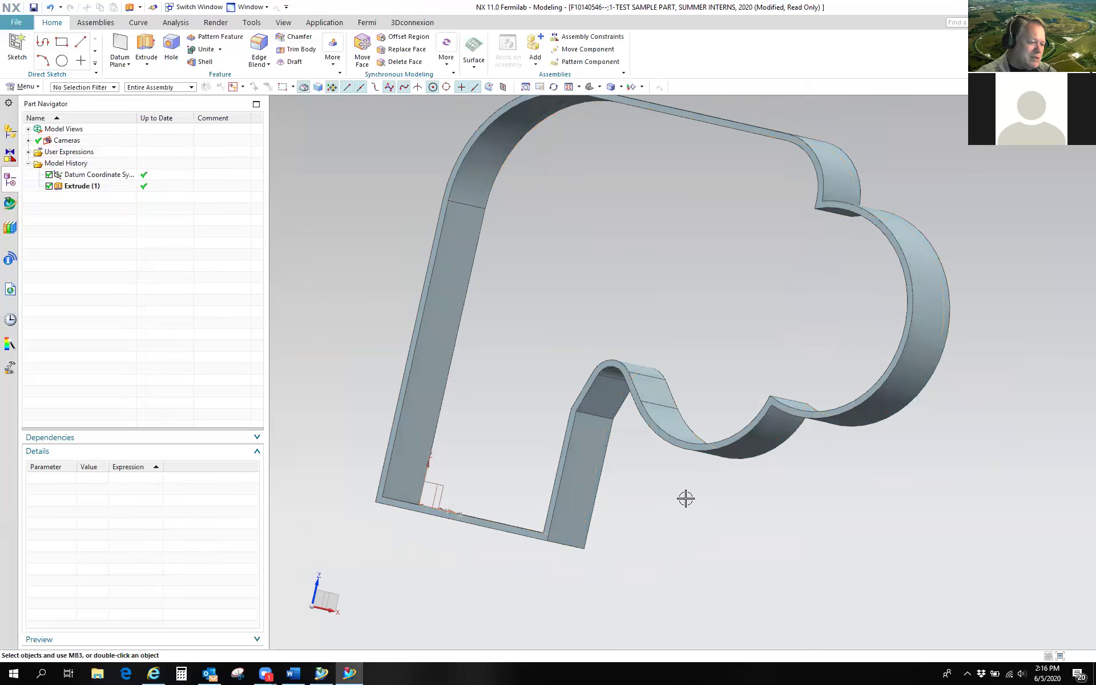
{"action": "middle_click_drag", "start_coordinate": [685, 497], "coordinate": [724, 571], "text": "shift"}
{"action": "middle_click_drag", "start_coordinate": [675, 513], "coordinate": [667, 560]}
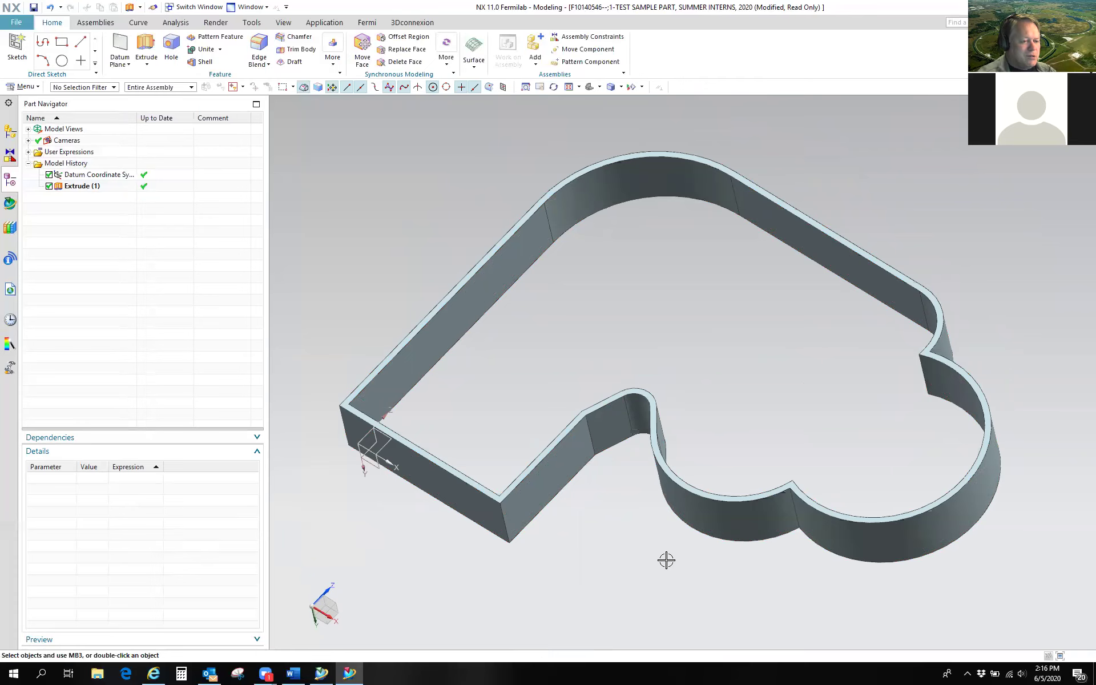
{"action": "middle_click_drag", "start_coordinate": [637, 535], "coordinate": [463, 191]}
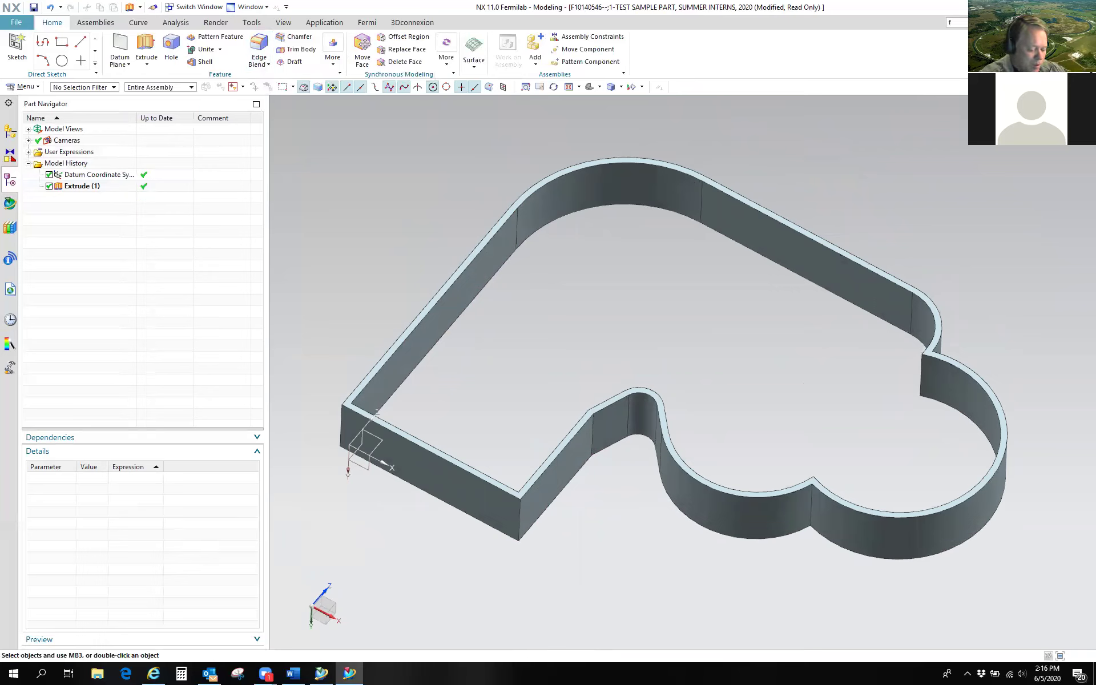
Step: Search the Command Finder for "fillet" and examine the matching commands down to Edge Blend and Face Blend
{"action": "type", "text": "et"}
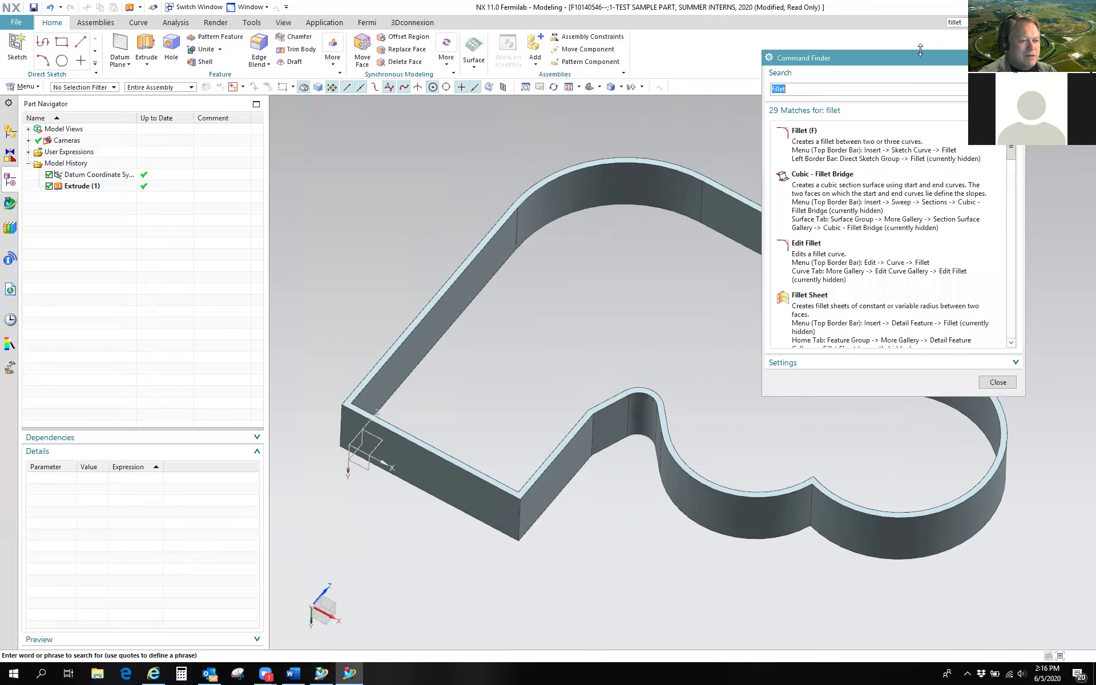
{"action": "mouse_move", "coordinate": [807, 137]}
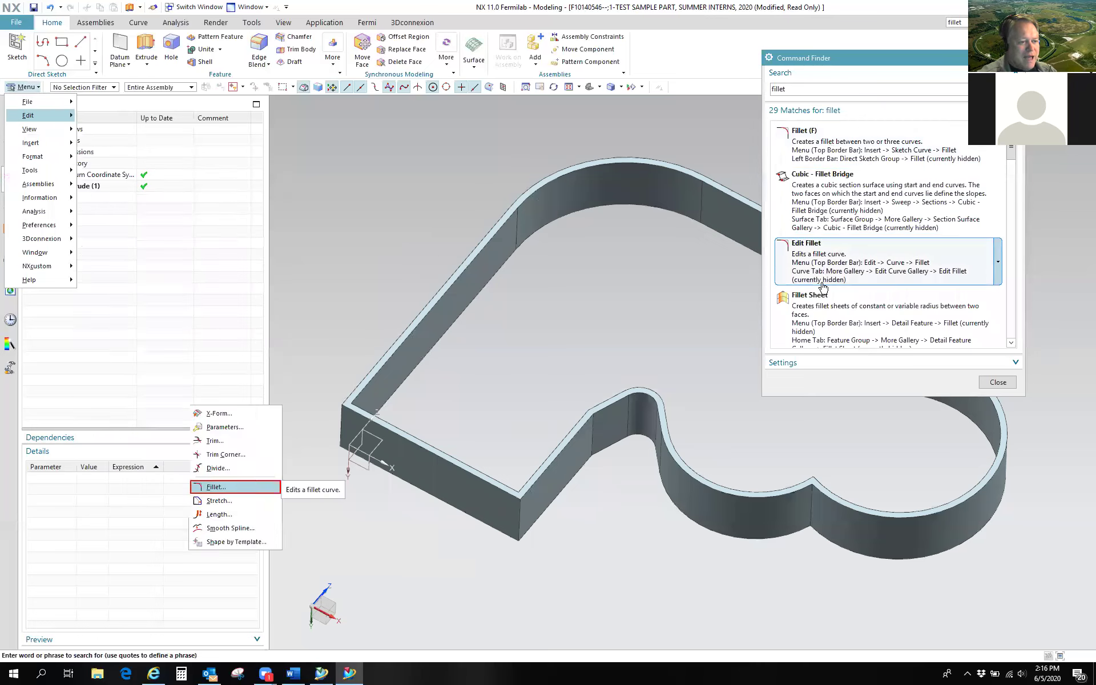
{"action": "scroll", "coordinate": [824, 313], "scroll_direction": "down", "scroll_amount": 3}
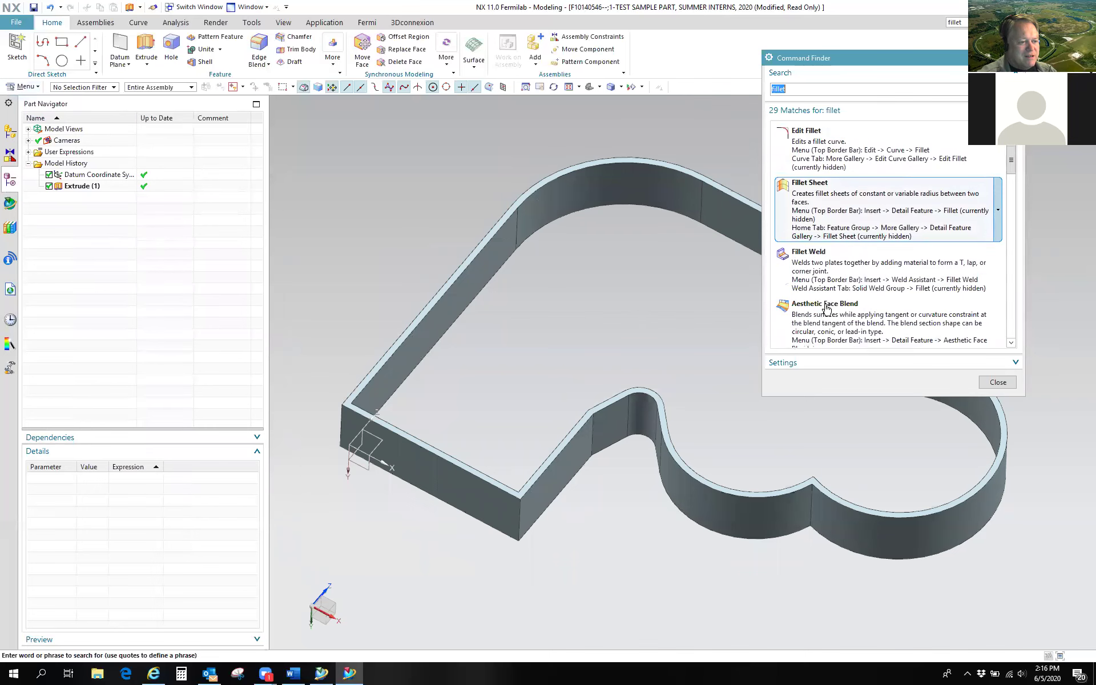
{"action": "scroll", "coordinate": [833, 228], "scroll_direction": "down", "scroll_amount": 3}
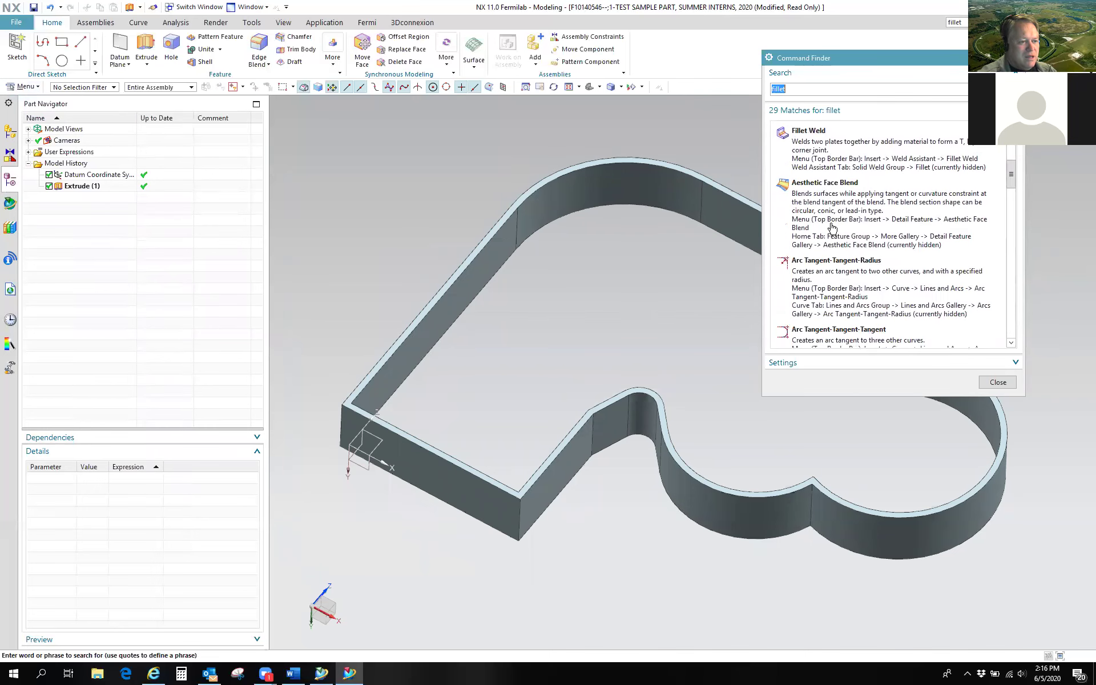
{"action": "scroll", "coordinate": [833, 227], "scroll_direction": "down", "scroll_amount": 5}
{"action": "scroll", "coordinate": [833, 230], "scroll_direction": "down", "scroll_amount": 3}
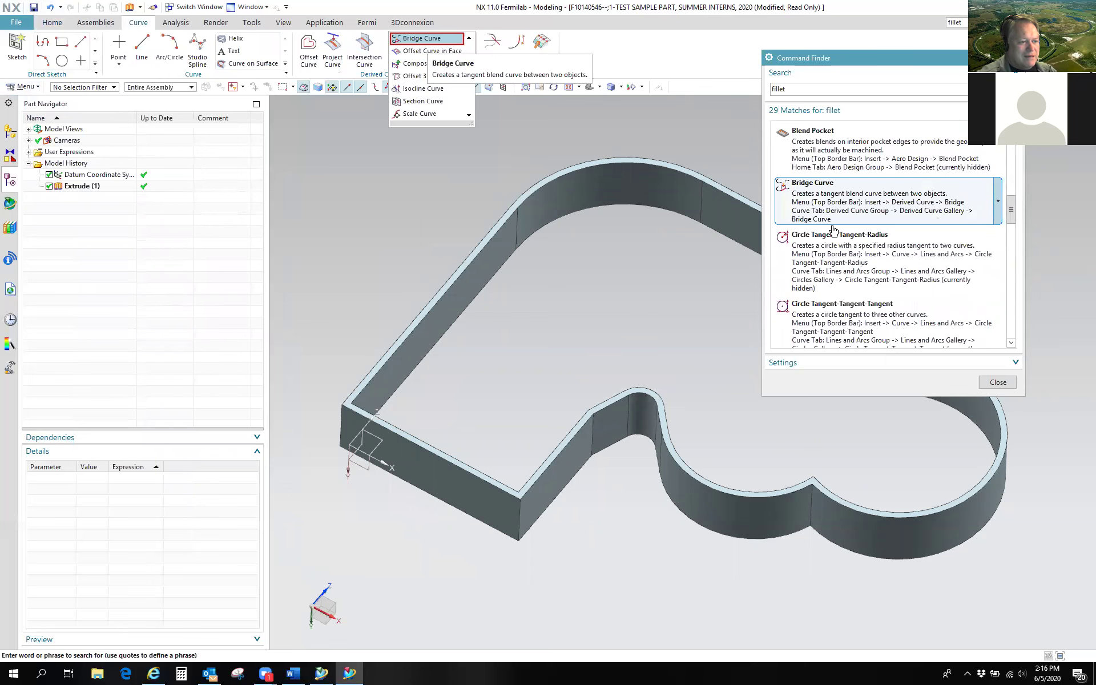
{"action": "mouse_move", "coordinate": [859, 242]}
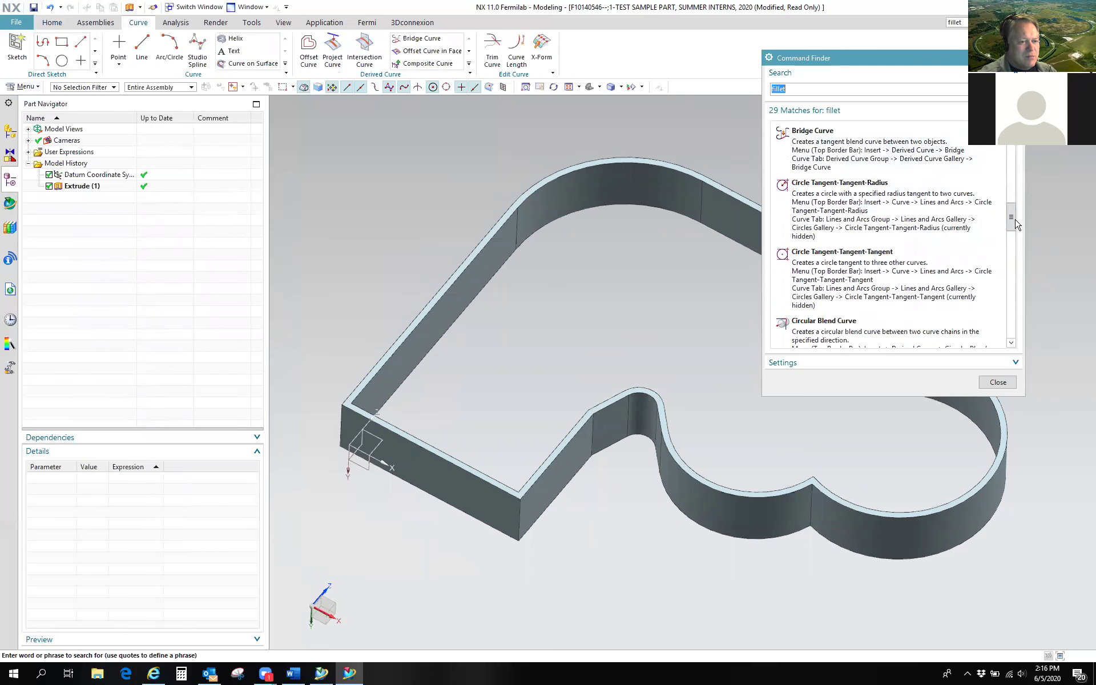
{"action": "scroll", "coordinate": [1012, 238], "scroll_direction": "down", "scroll_amount": 5}
{"action": "scroll", "coordinate": [1013, 251], "scroll_direction": "up", "scroll_amount": 2}
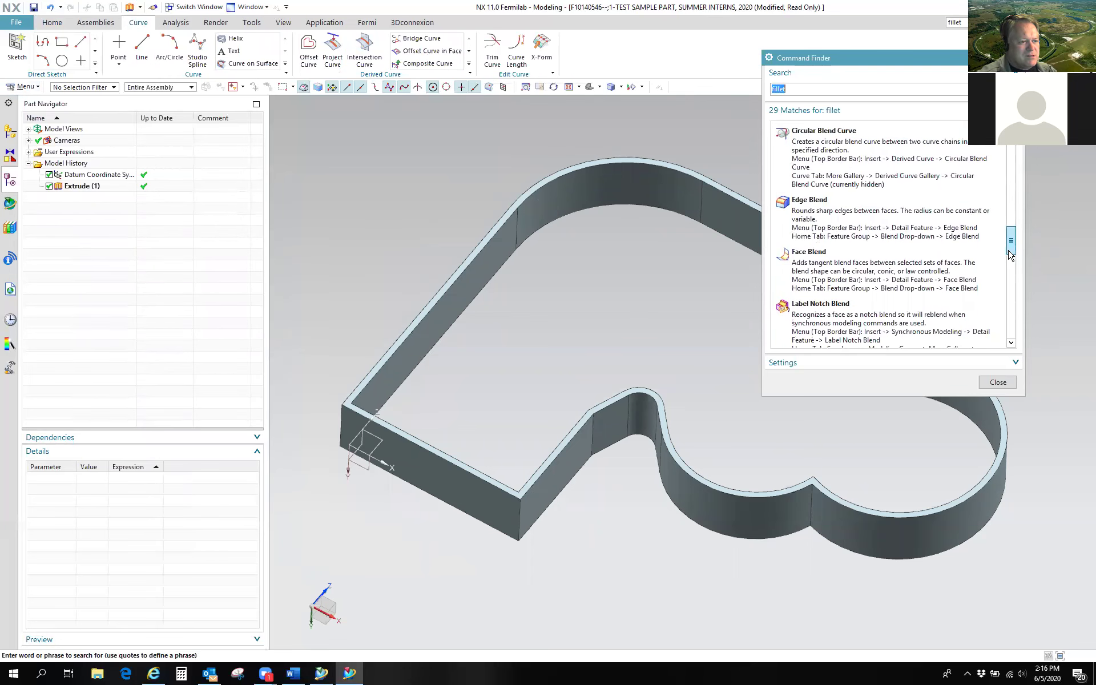
{"action": "mouse_move", "coordinate": [809, 204]}
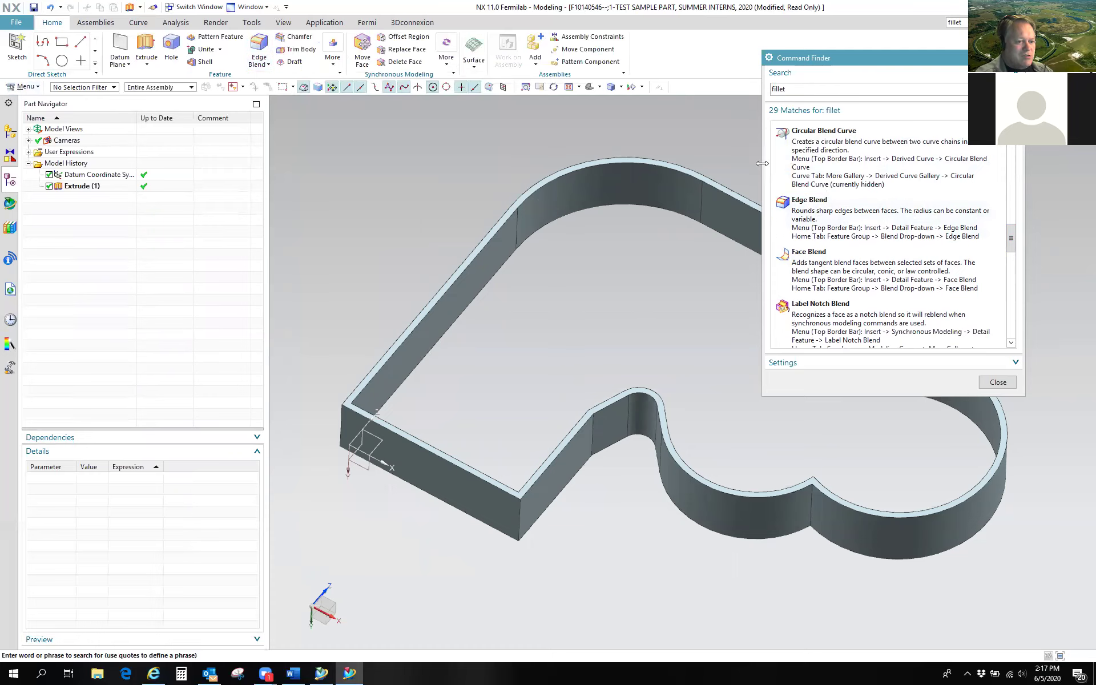
{"action": "left_click", "coordinate": [998, 383]}
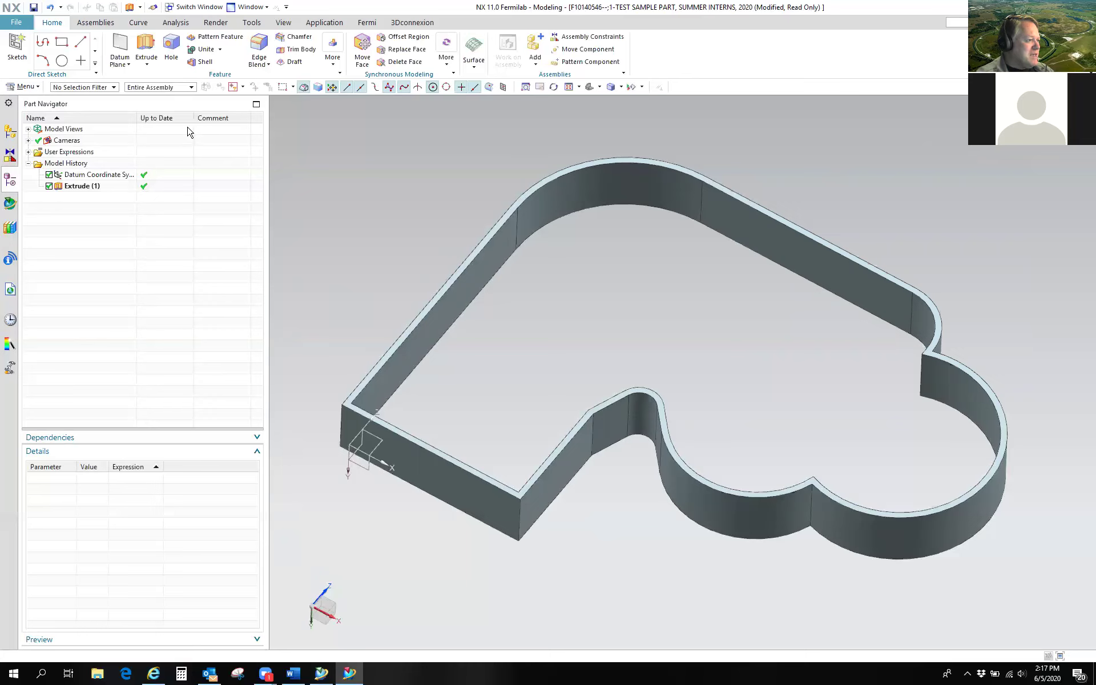
Step: Reopen the extrusion from the model history, view its internal section sketch, and accept the feature as is
{"action": "left_click", "coordinate": [80, 188]}
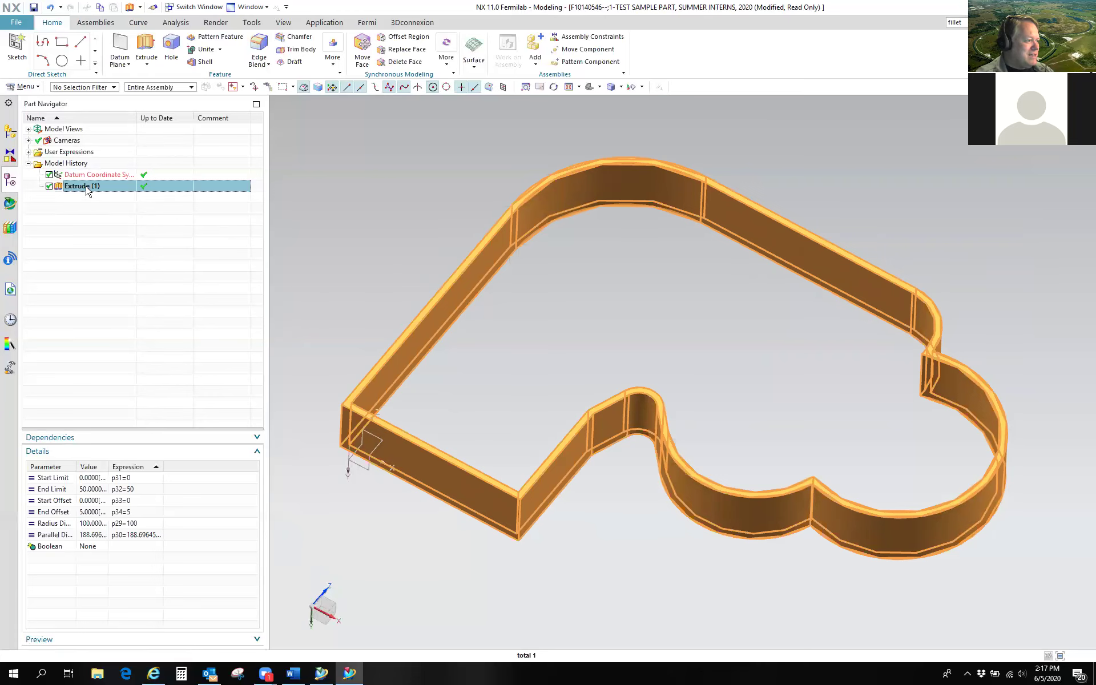
{"action": "double_click", "coordinate": [86, 187]}
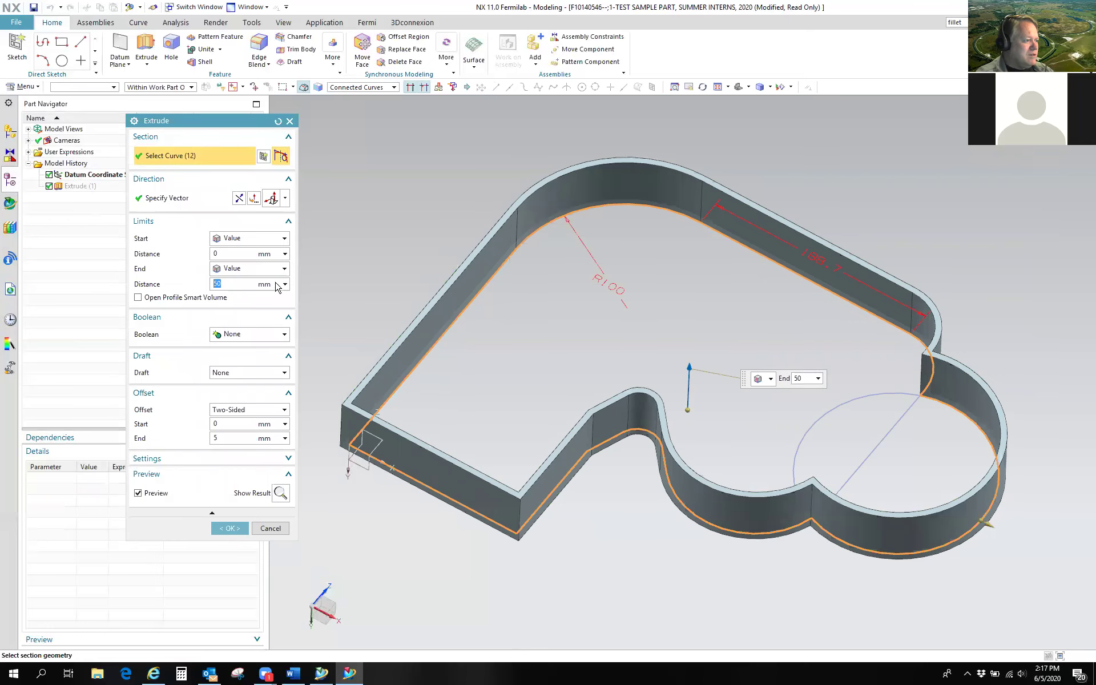
{"action": "left_click", "coordinate": [263, 156]}
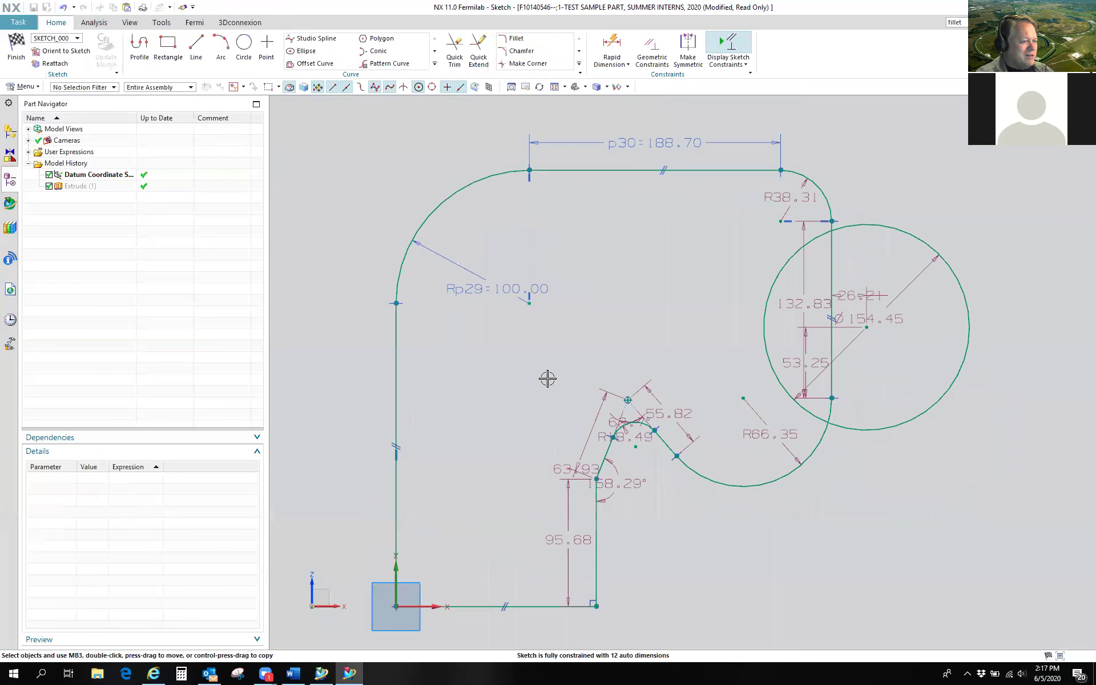
{"action": "left_click", "coordinate": [16, 48]}
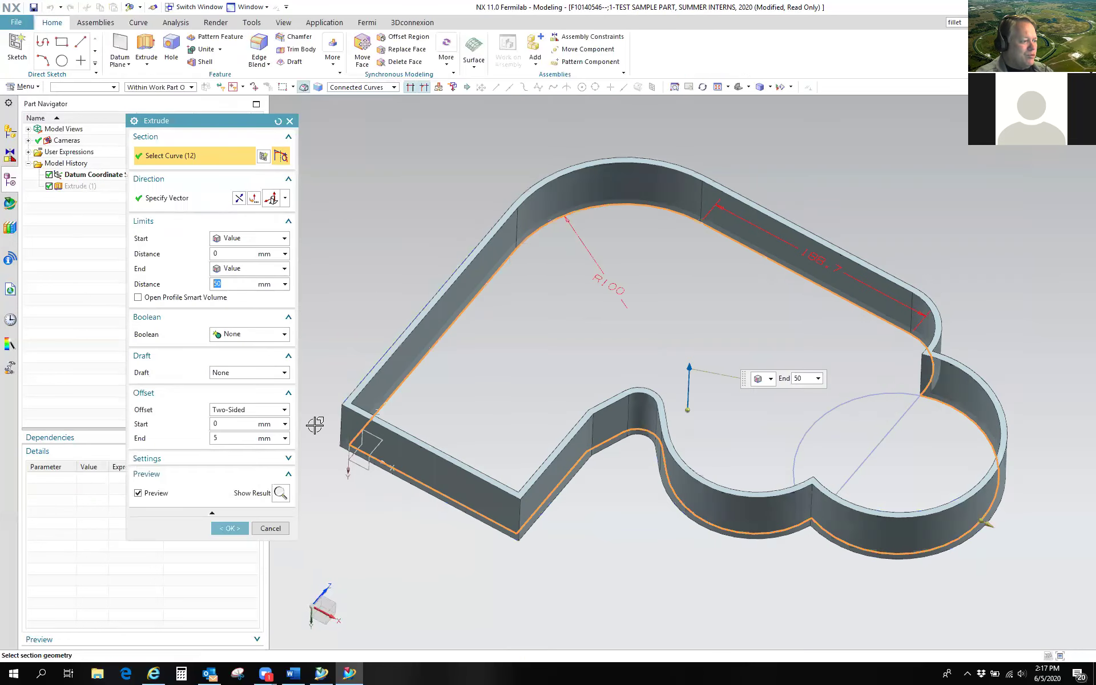
{"action": "left_click", "coordinate": [230, 528]}
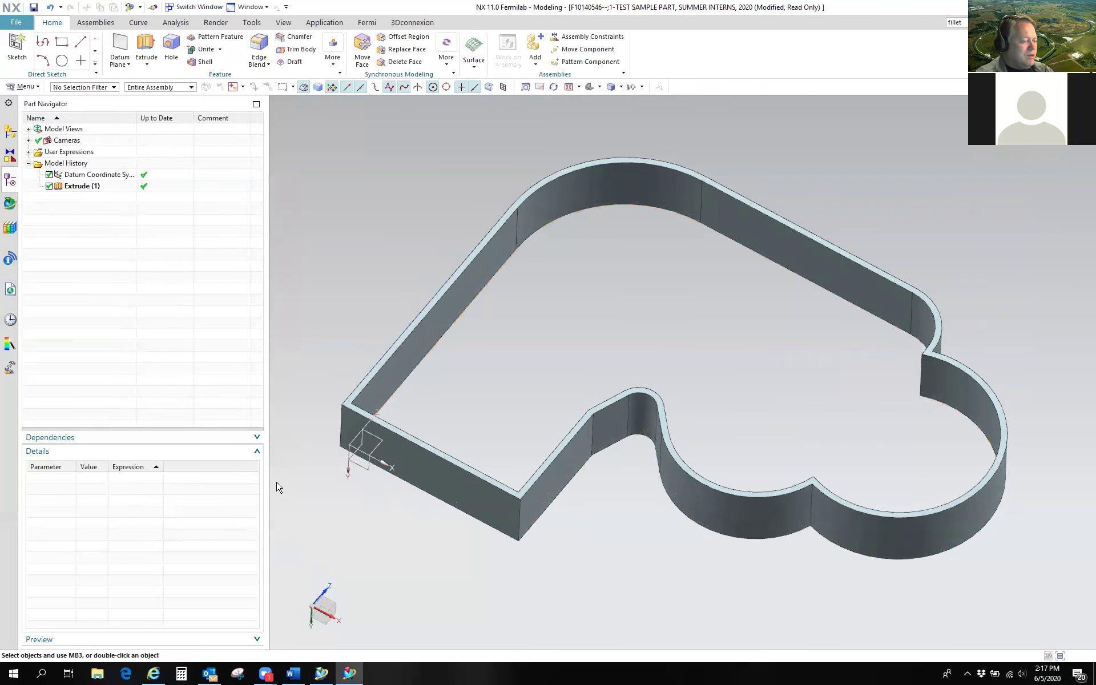
Step: Open the extrusion directly from the solid, check access to its section sketch, and return to the model
{"action": "double_click", "coordinate": [585, 444]}
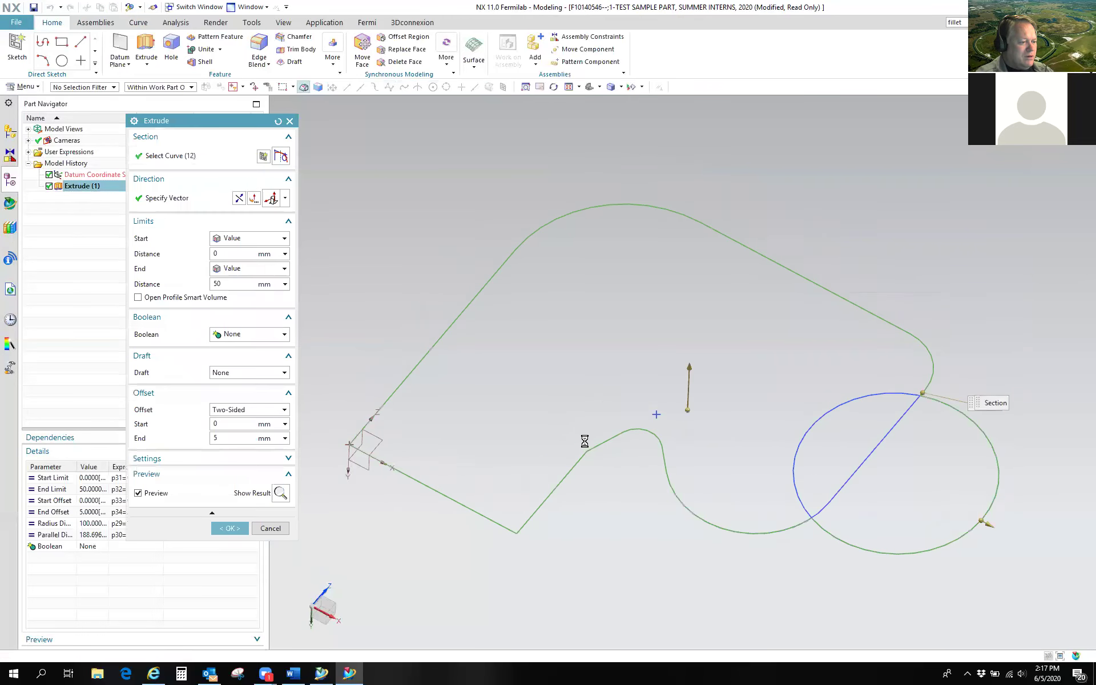
{"action": "left_click", "coordinate": [263, 156]}
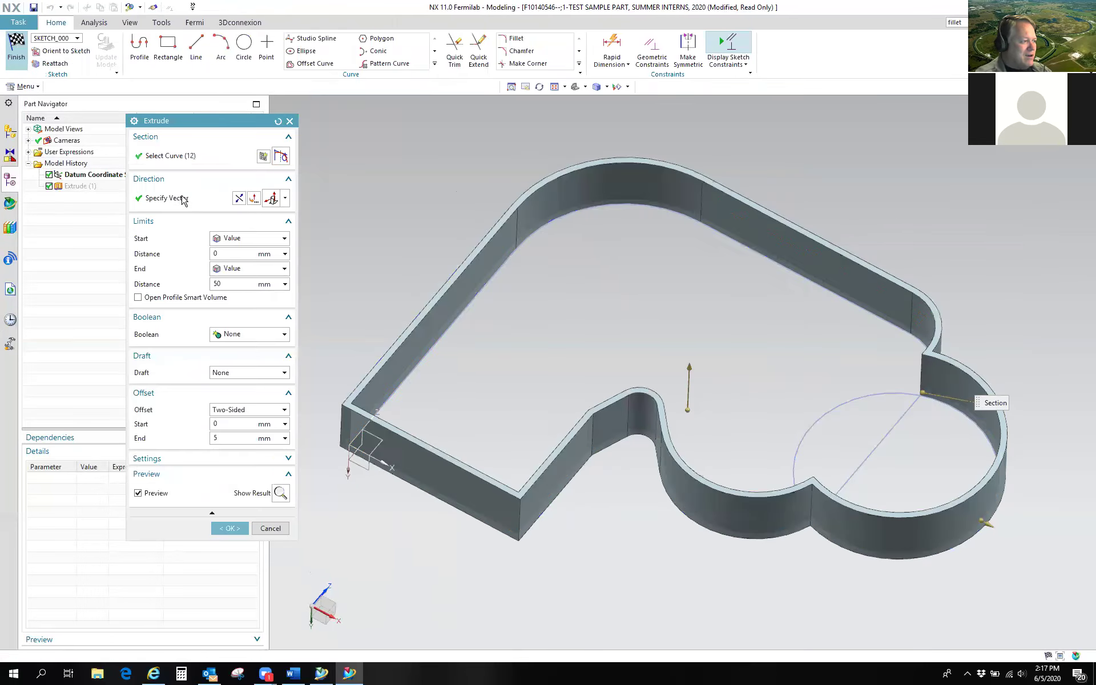
{"action": "left_click", "coordinate": [231, 529]}
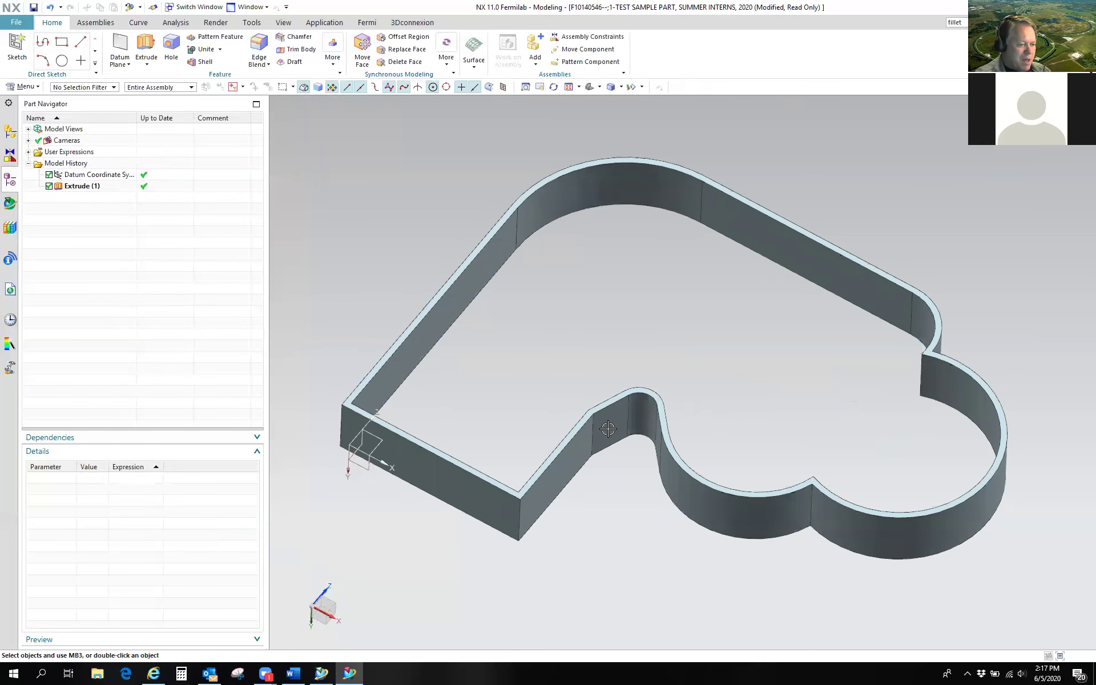
Step: Add a 100 mm circular edge blend to the outer vertical edge where the lower arc meets the circle's arc
{"action": "middle_click_drag", "start_coordinate": [562, 336], "coordinate": [595, 294], "text": "shift"}
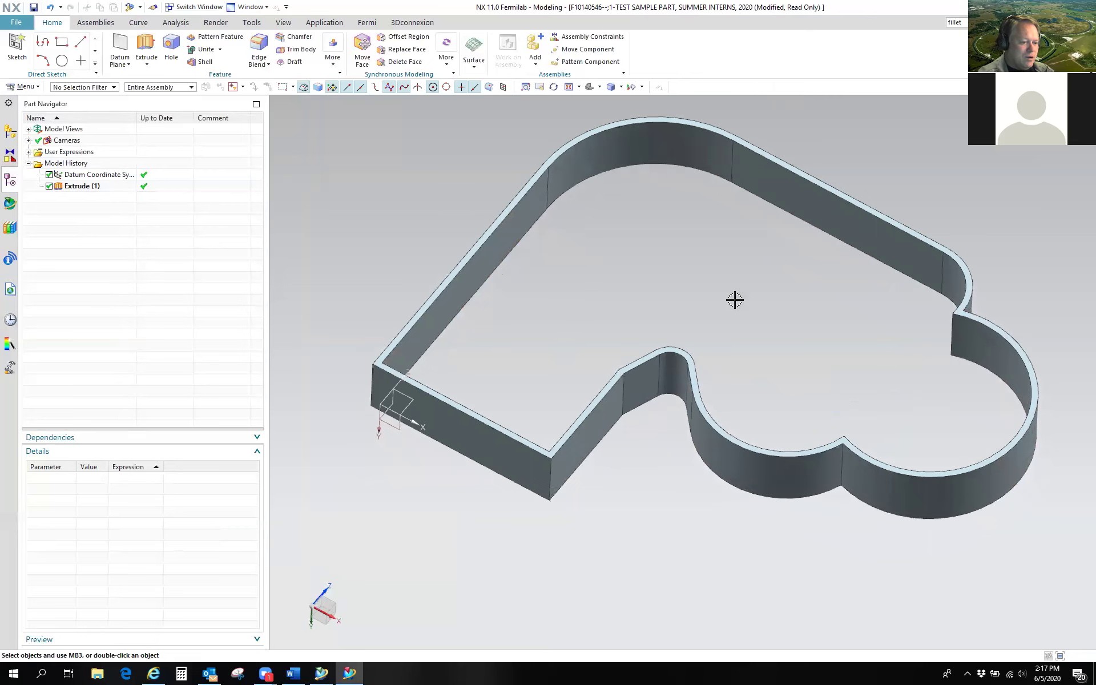
{"action": "left_click", "coordinate": [262, 55]}
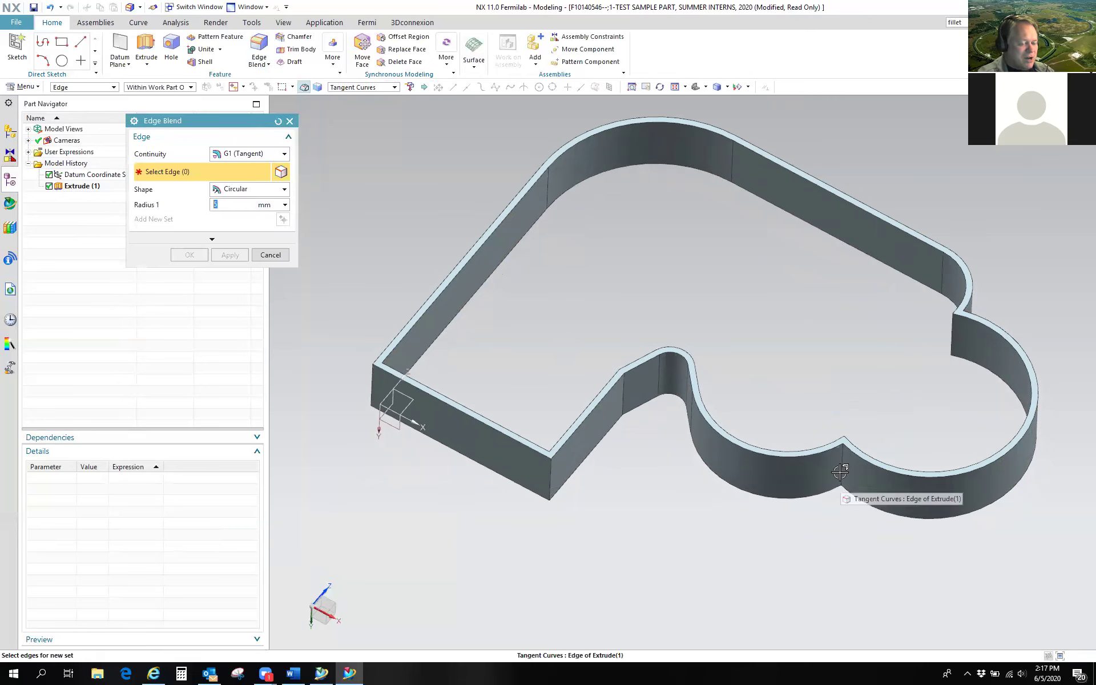
{"action": "left_click", "coordinate": [841, 472]}
{"action": "left_click_drag", "start_coordinate": [835, 469], "coordinate": [727, 519]}
{"action": "left_click", "coordinate": [189, 254]}
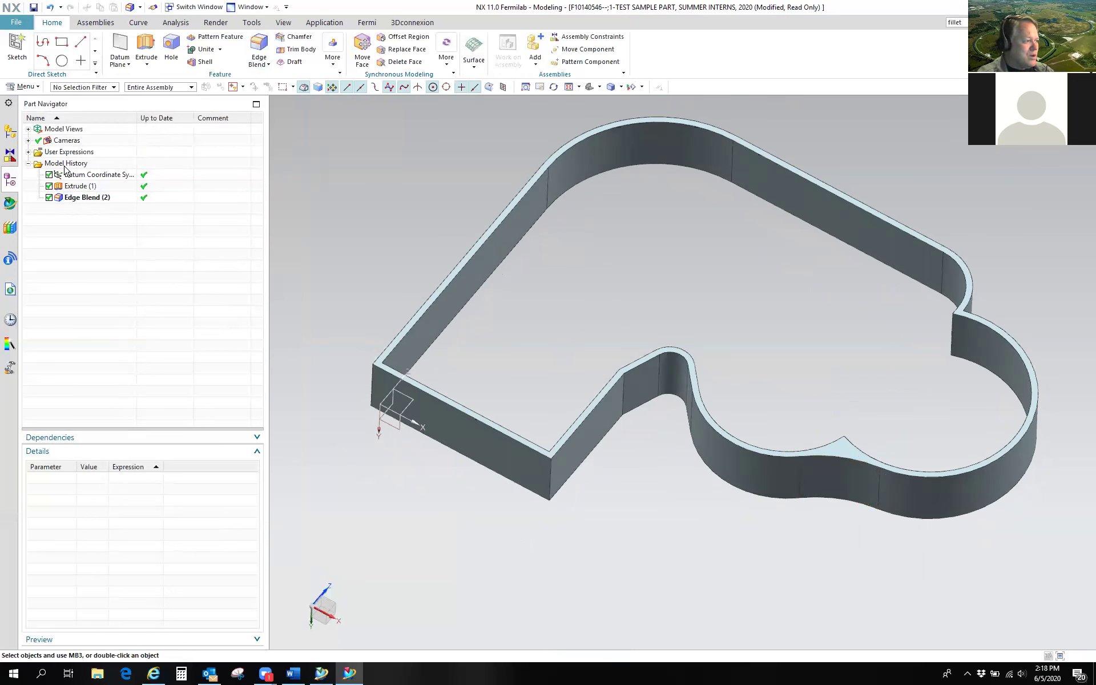
Step: Examine the parameters of the extrusion and the edge blend in the model history
{"action": "left_click", "coordinate": [89, 187]}
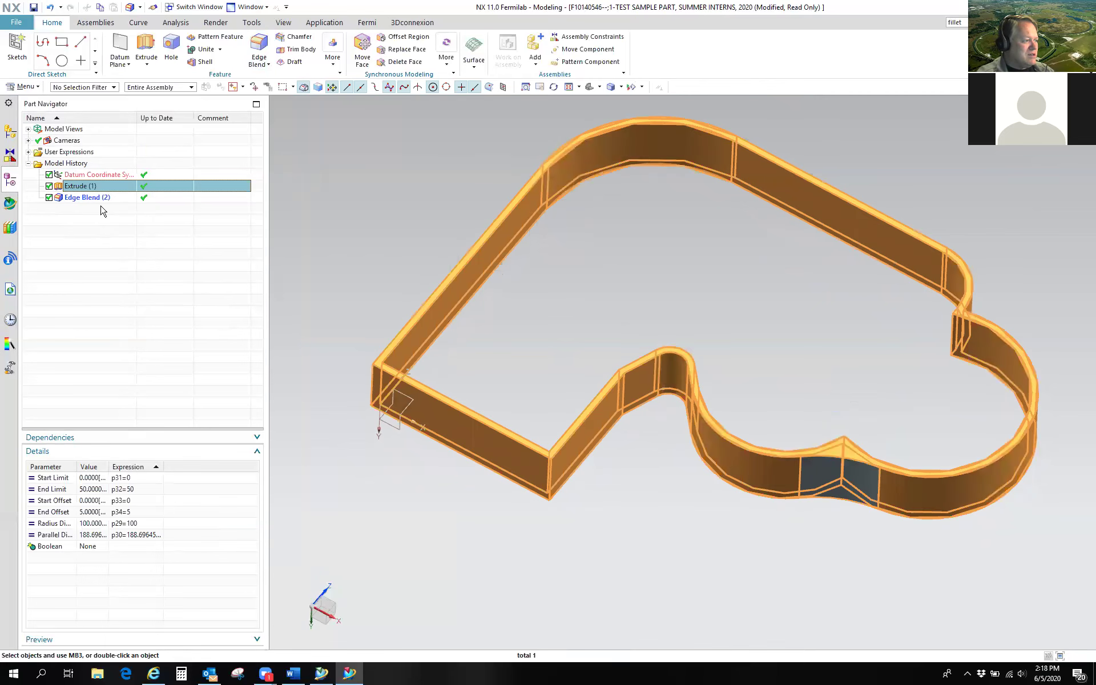
{"action": "left_click", "coordinate": [100, 198]}
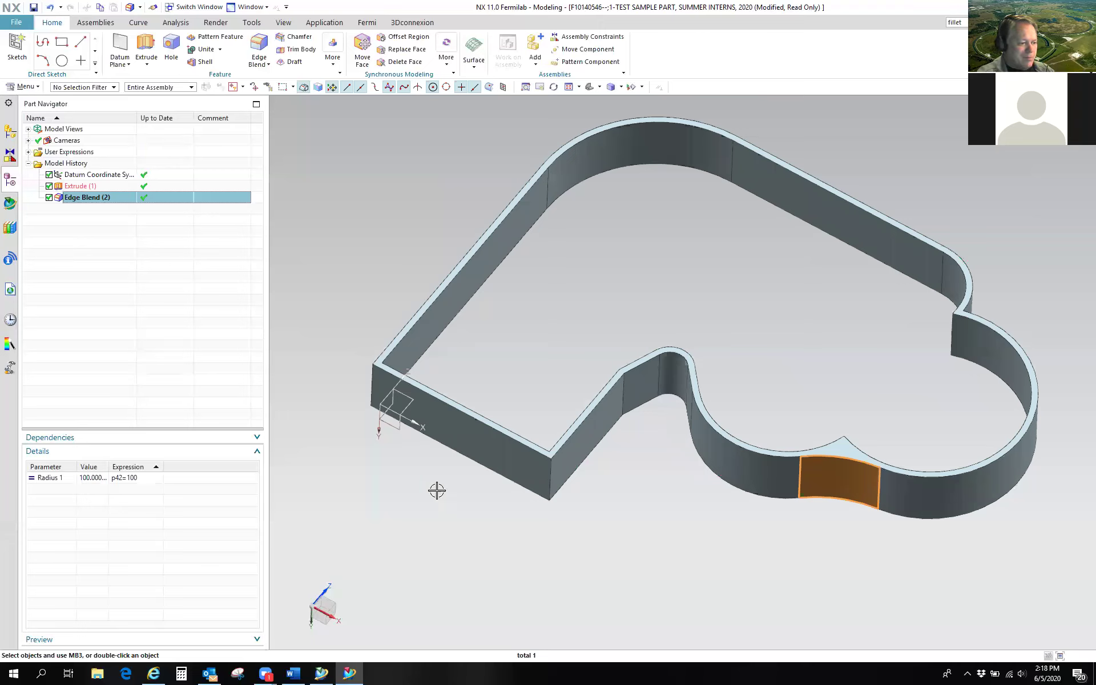
{"action": "right_click", "coordinate": [623, 535]}
{"action": "left_click", "coordinate": [623, 535]}
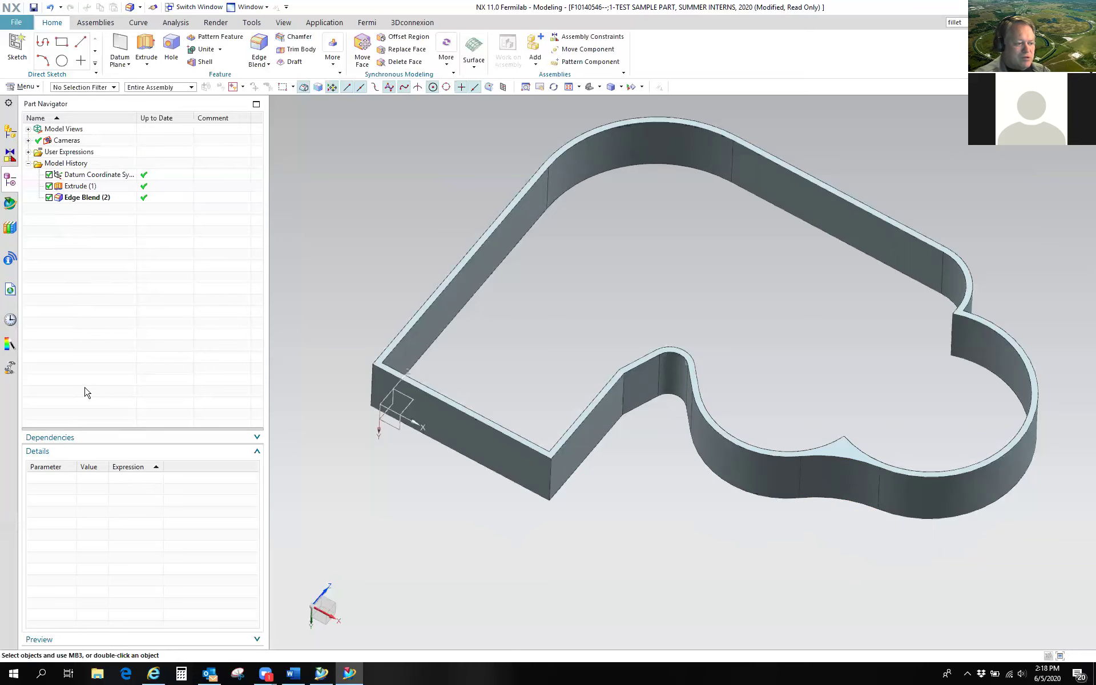
{"action": "middle_click_drag", "start_coordinate": [661, 459], "coordinate": [638, 524], "text": "shift"}
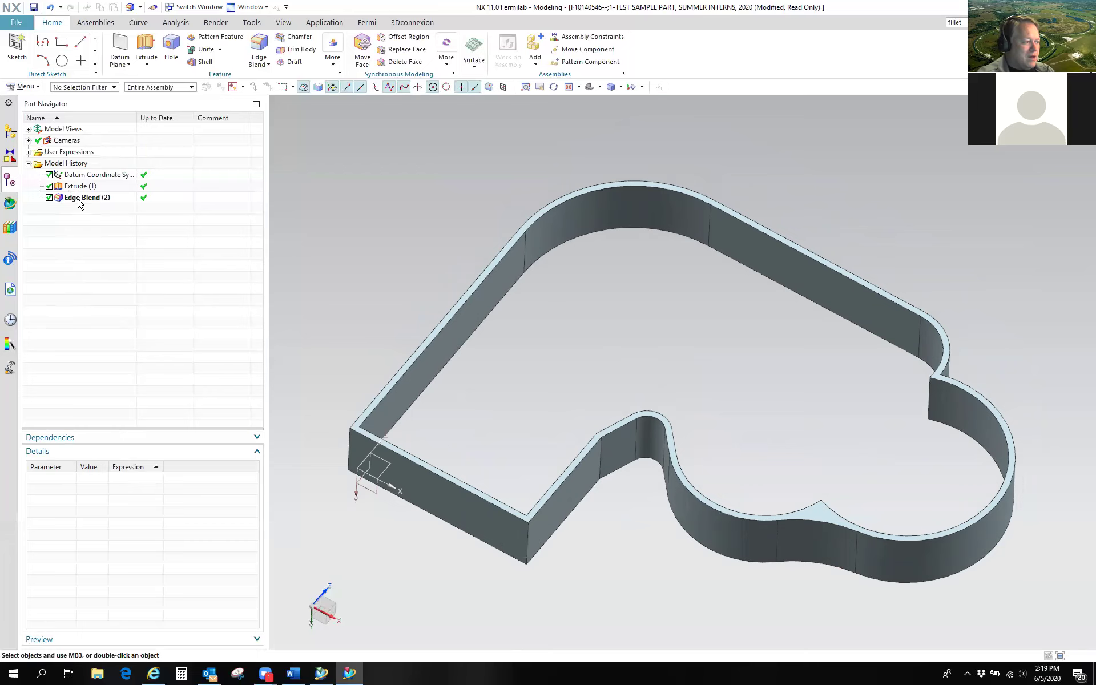
Step: Compare the part's feature history with its assembly structure and view the available assembly commands
{"action": "left_click", "coordinate": [11, 133]}
{"action": "left_click", "coordinate": [9, 180]}
{"action": "left_click", "coordinate": [10, 133]}
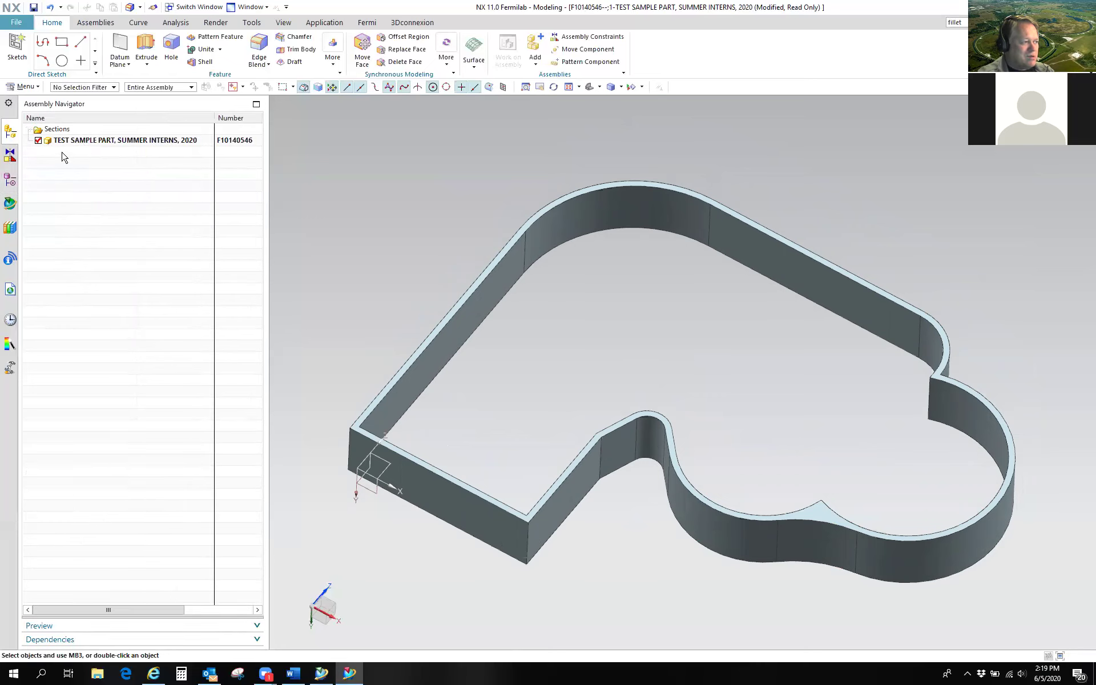
{"action": "left_click", "coordinate": [98, 25]}
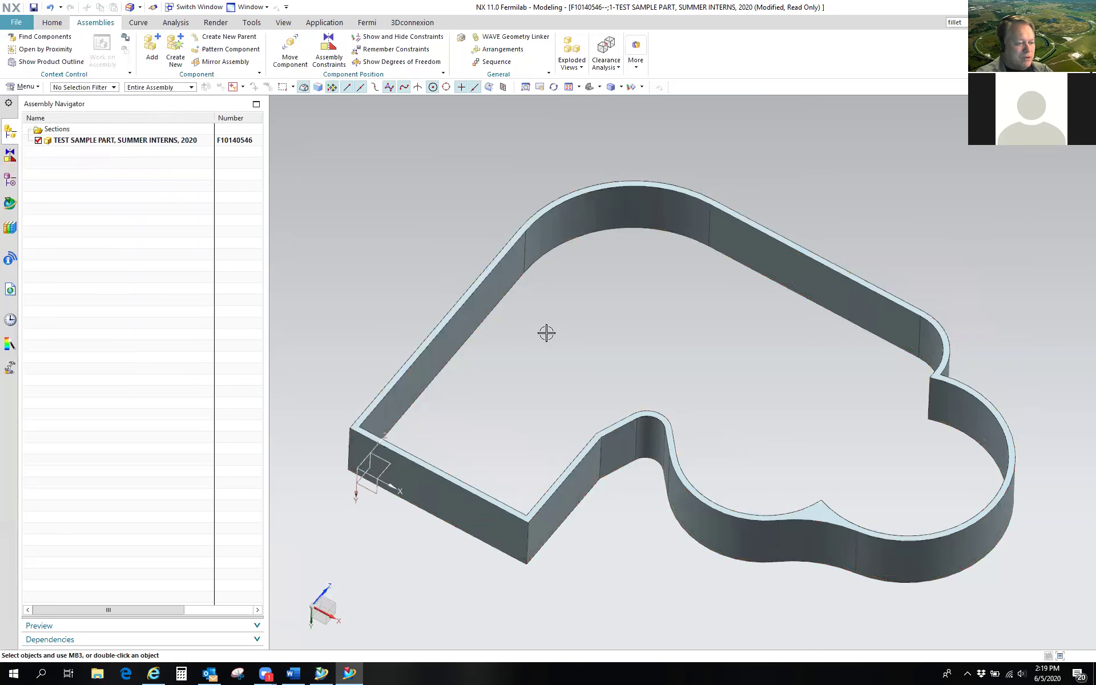
{"action": "left_click", "coordinate": [10, 181]}
{"action": "left_click", "coordinate": [9, 144]}
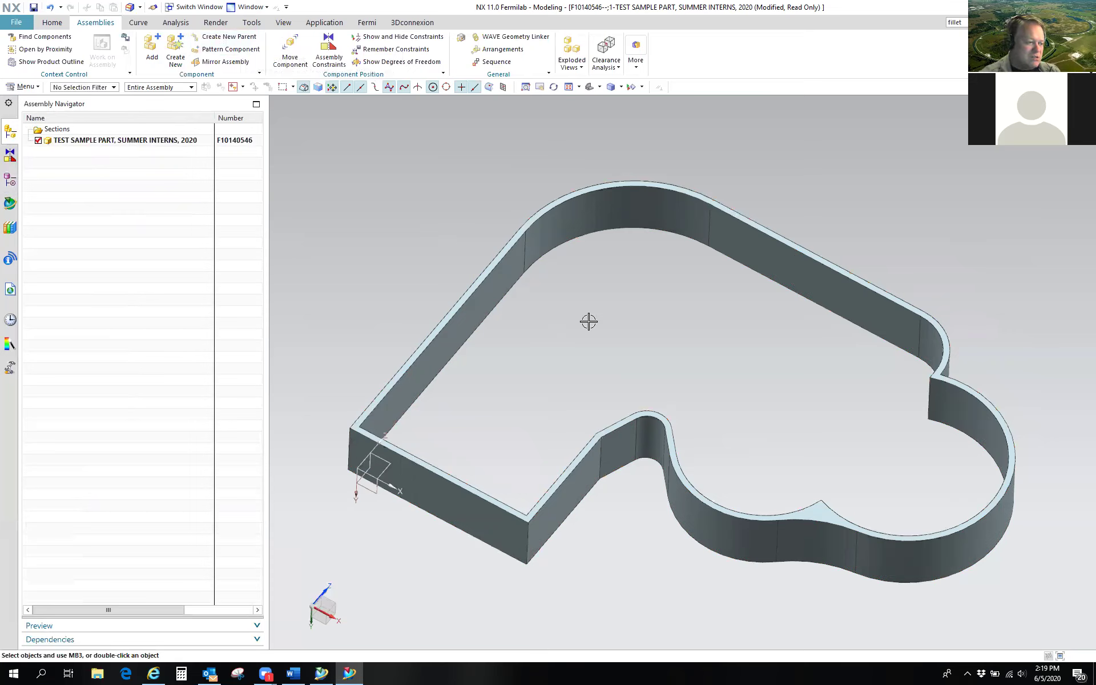
Step: Check out the part TEST SAMPLE PART, SUMMER INTERNS, 2020 and save it
{"action": "left_click", "coordinate": [33, 8]}
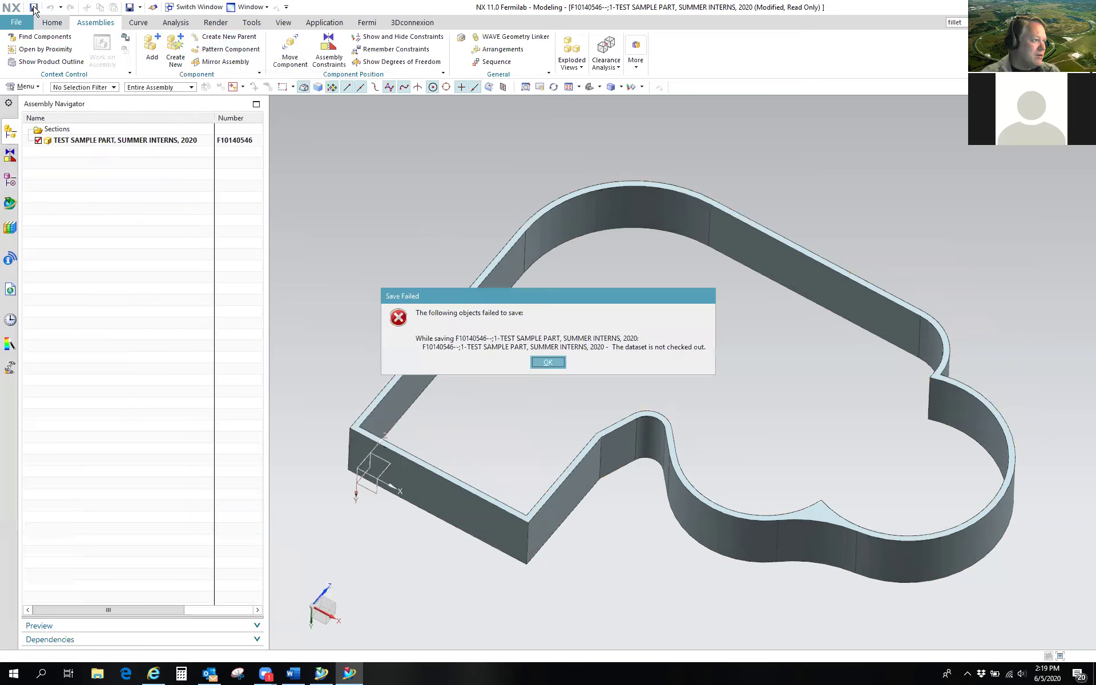
{"action": "left_click", "coordinate": [548, 363]}
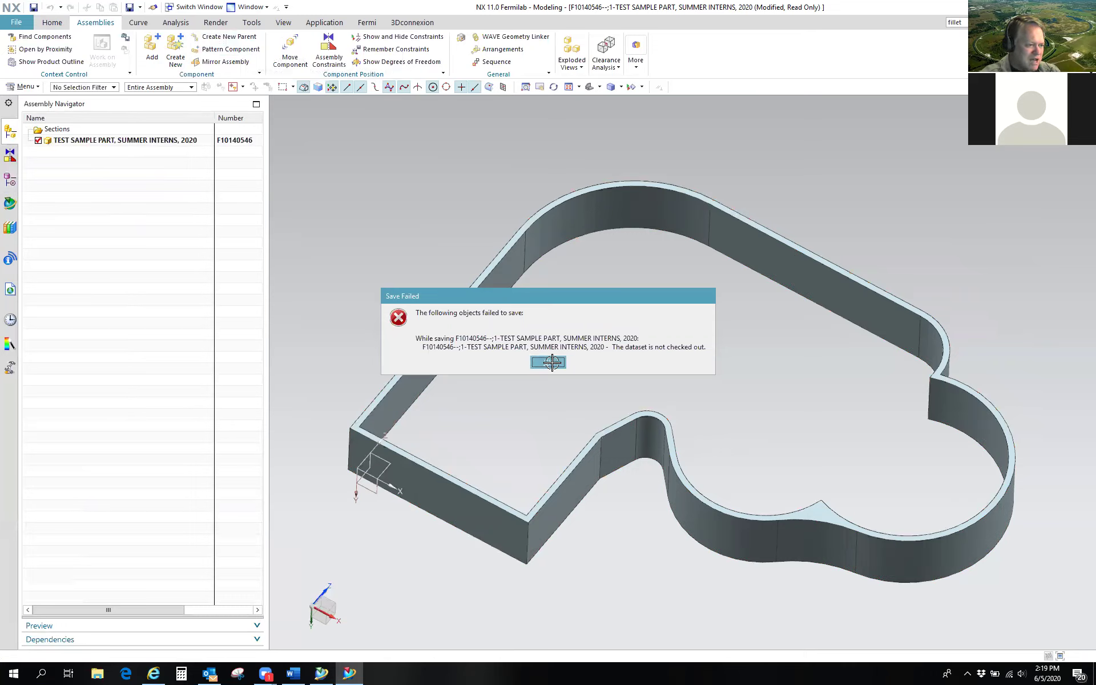
{"action": "right_click", "coordinate": [77, 142]}
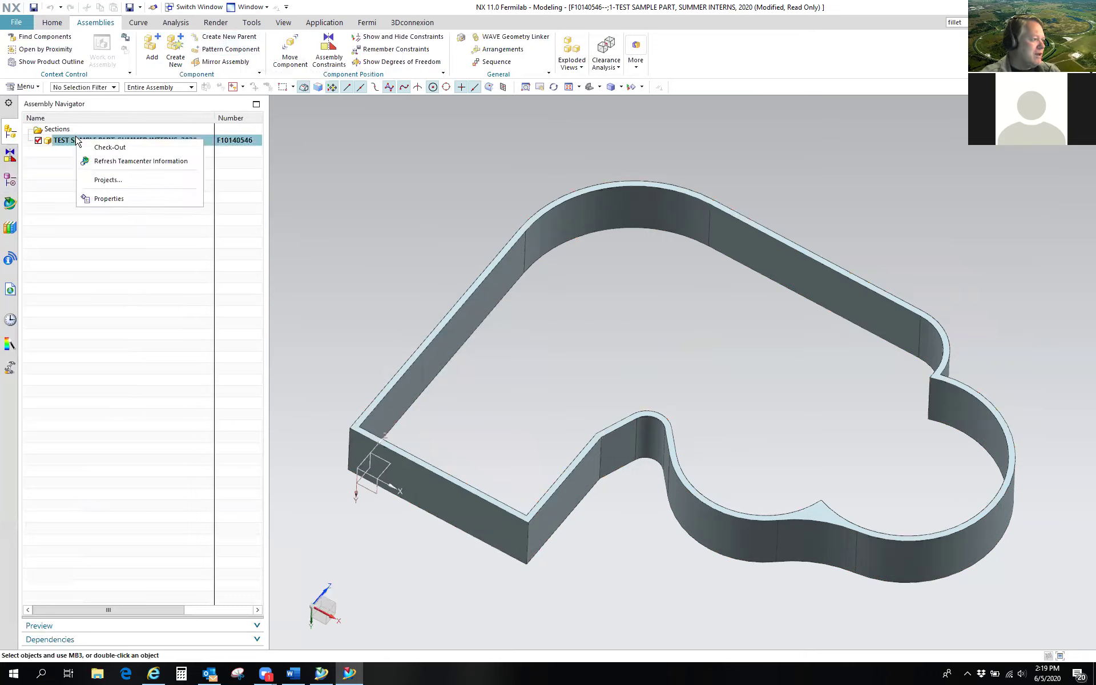
{"action": "left_click", "coordinate": [130, 149]}
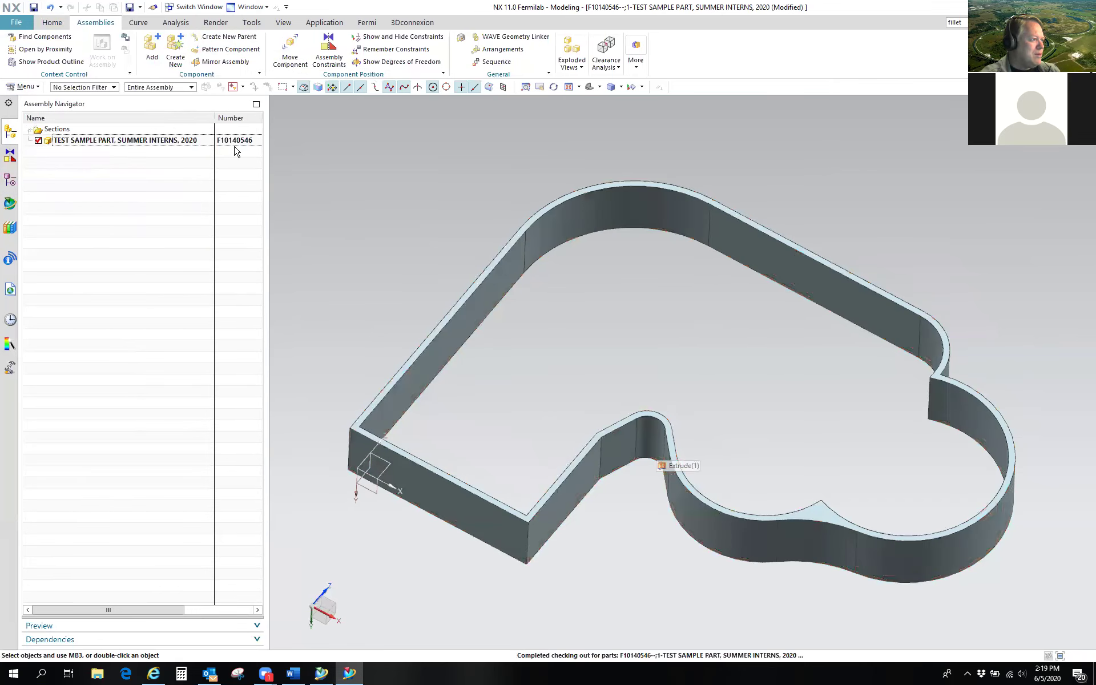
{"action": "left_click", "coordinate": [34, 8]}
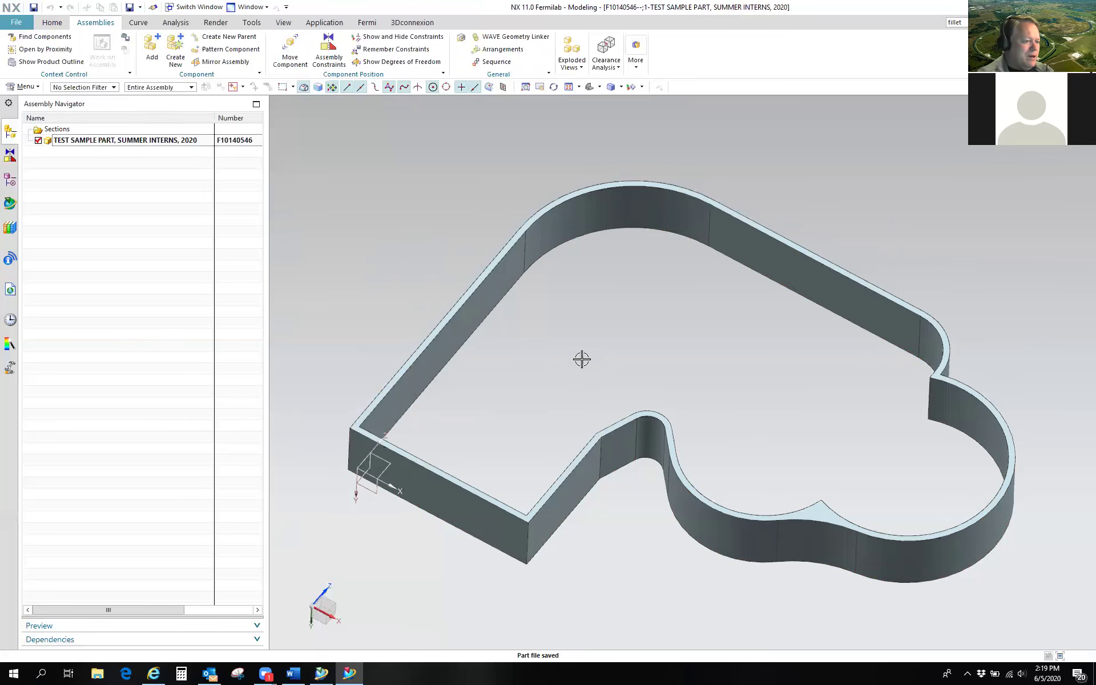
Step: Switch to Teamcenter and examine the summary and 3D previews of the TEST SAMPLE PART revision and its TcVis JT dataset
{"action": "left_click", "coordinate": [324, 673]}
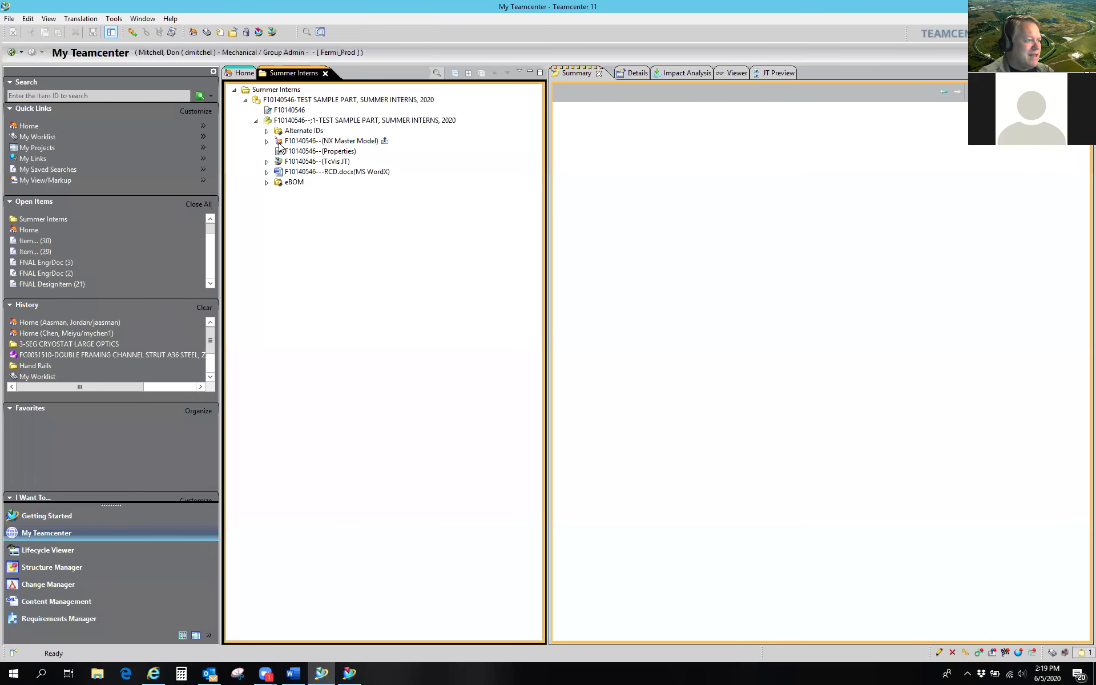
{"action": "left_click", "coordinate": [342, 121]}
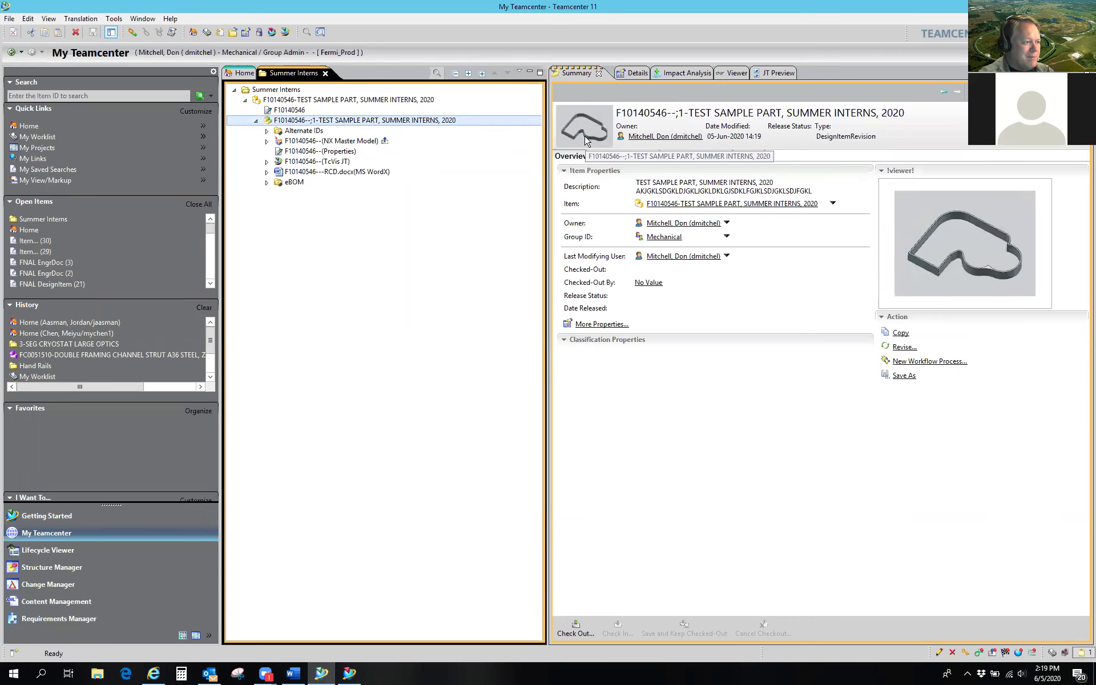
{"action": "left_click", "coordinate": [303, 162]}
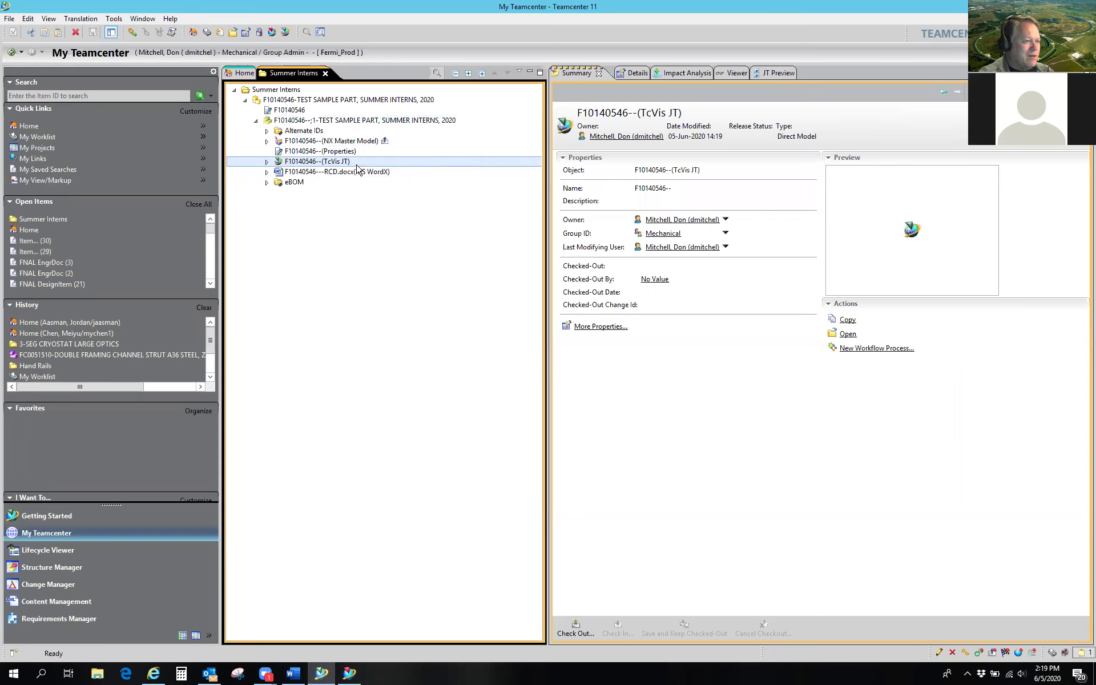
{"action": "left_click", "coordinate": [744, 73]}
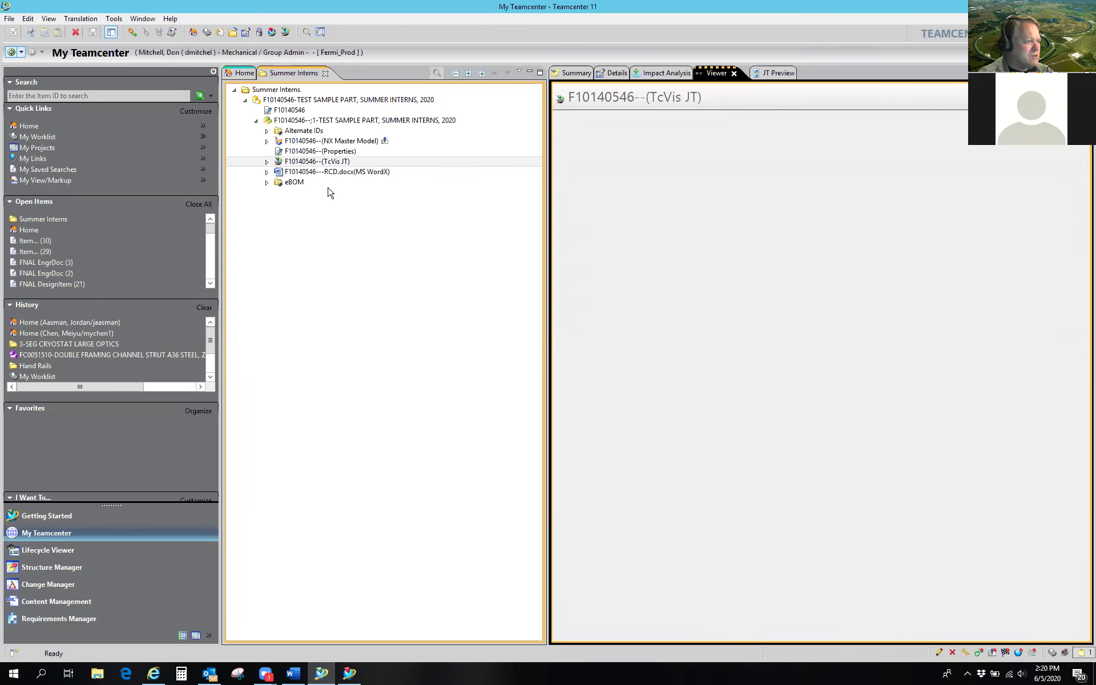
{"action": "left_click", "coordinate": [322, 141]}
{"action": "left_click", "coordinate": [336, 121]}
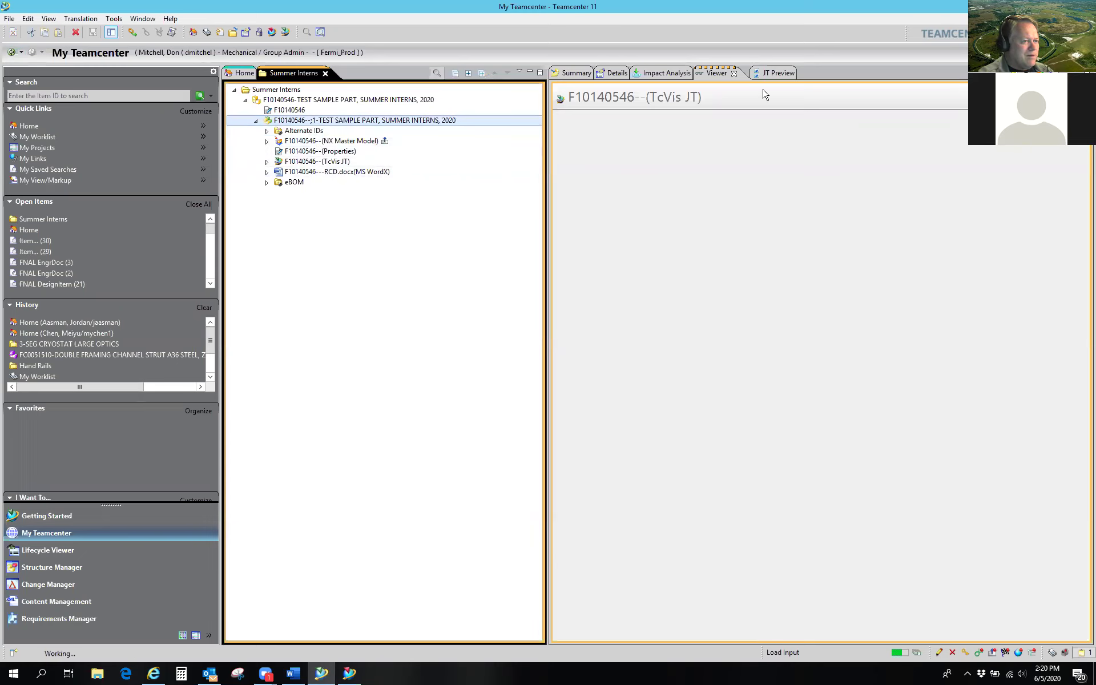
{"action": "left_click", "coordinate": [777, 73]}
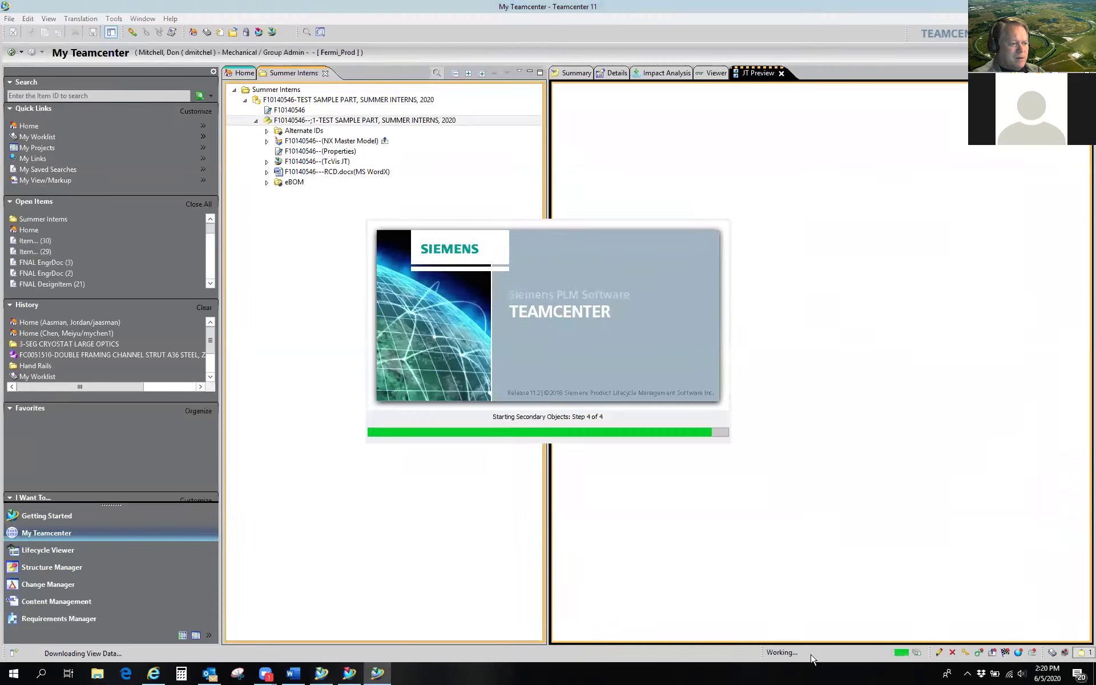
Step: Reset the My Teamcenter perspective to its defaults
{"action": "left_click", "coordinate": [143, 18]}
{"action": "left_click", "coordinate": [181, 72]}
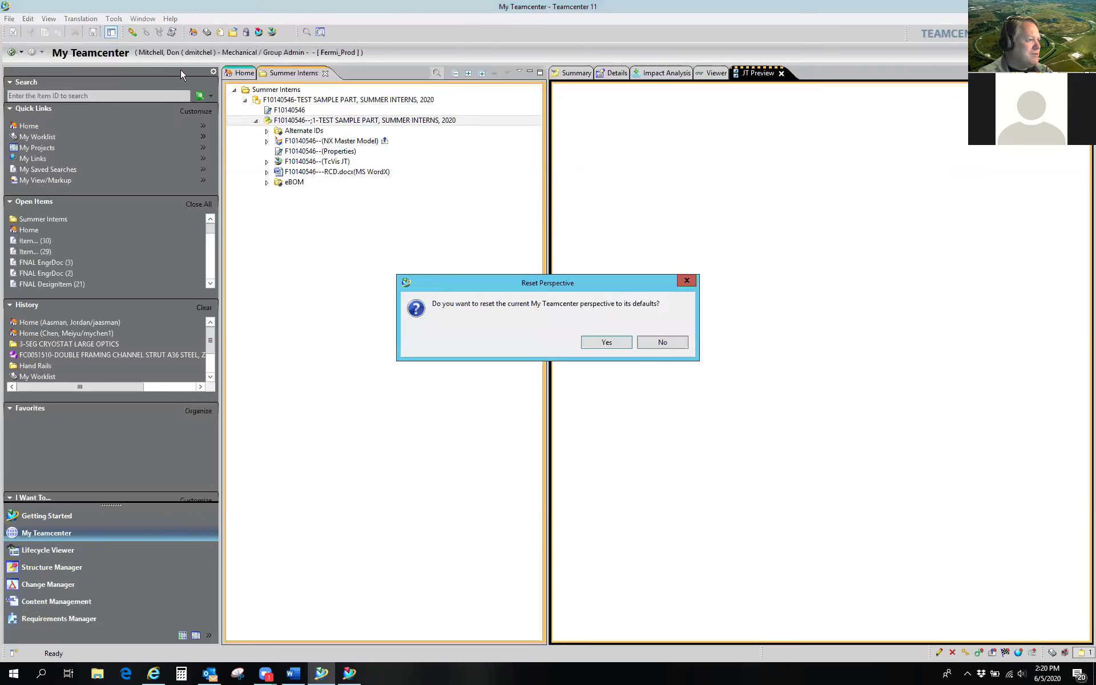
{"action": "left_click", "coordinate": [608, 344]}
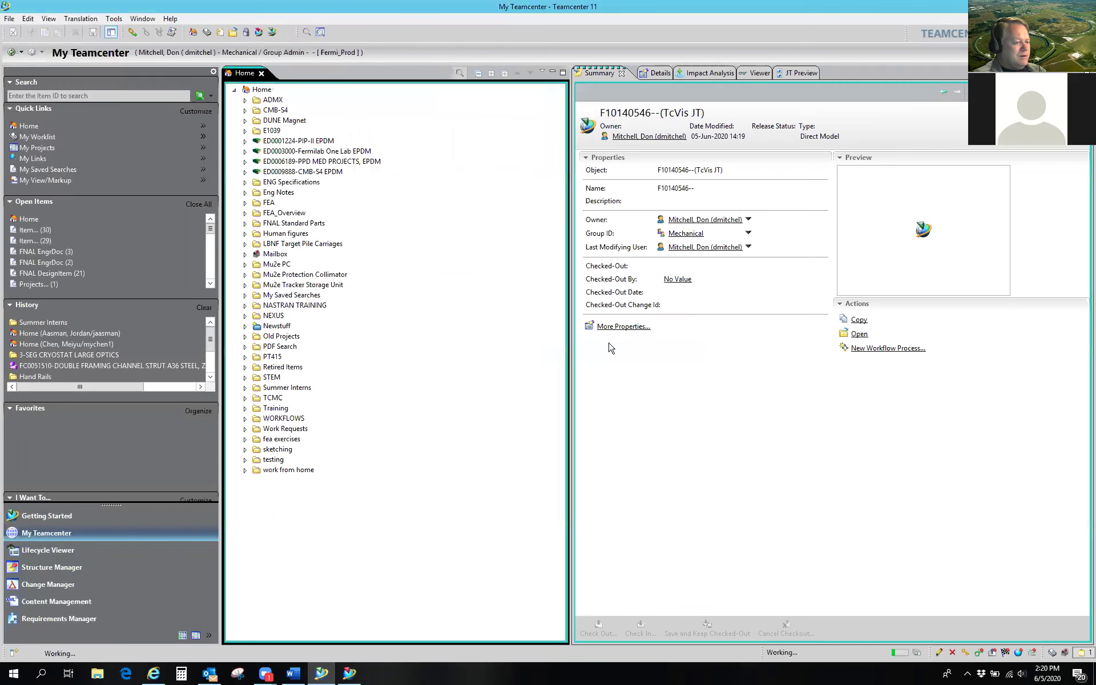
Step: View the TcVis JT dataset of the test sample part in the Summer Interns folder, and collapse the folder
{"action": "left_click", "coordinate": [760, 72]}
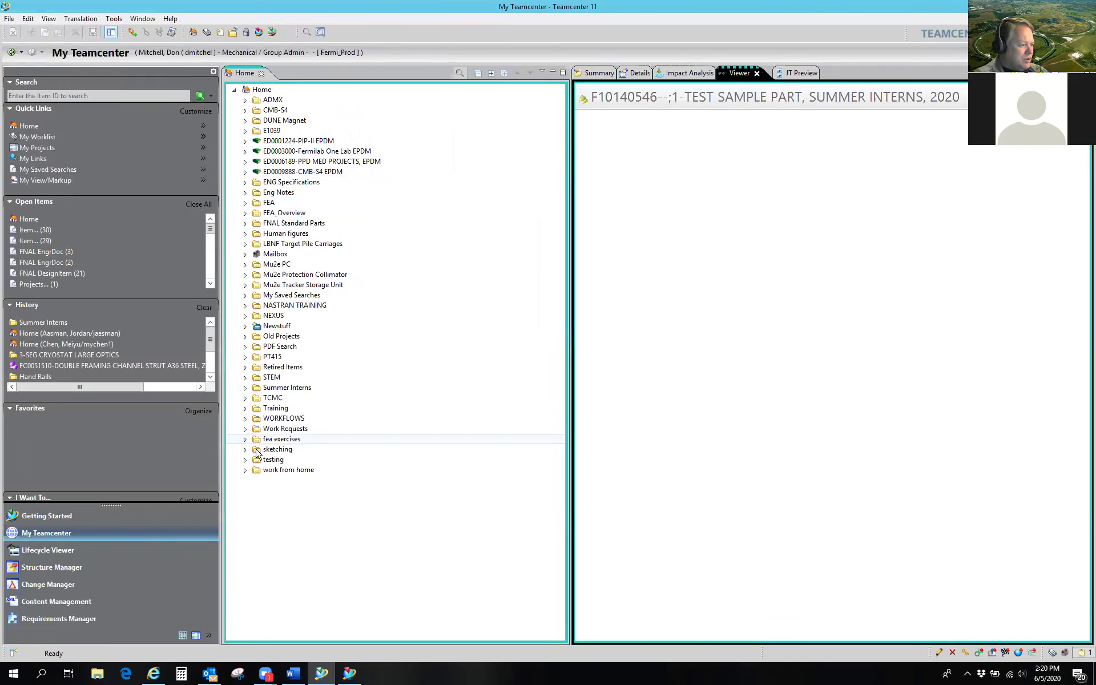
{"action": "left_click", "coordinate": [245, 388]}
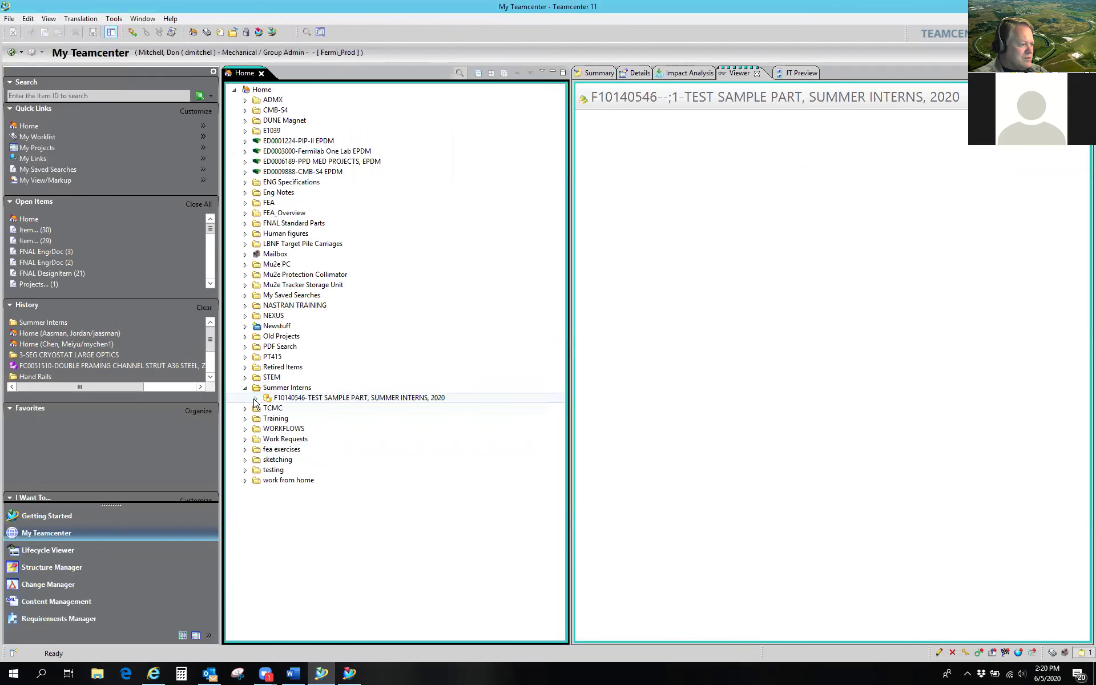
{"action": "left_click", "coordinate": [255, 399]}
{"action": "left_click", "coordinate": [267, 419]}
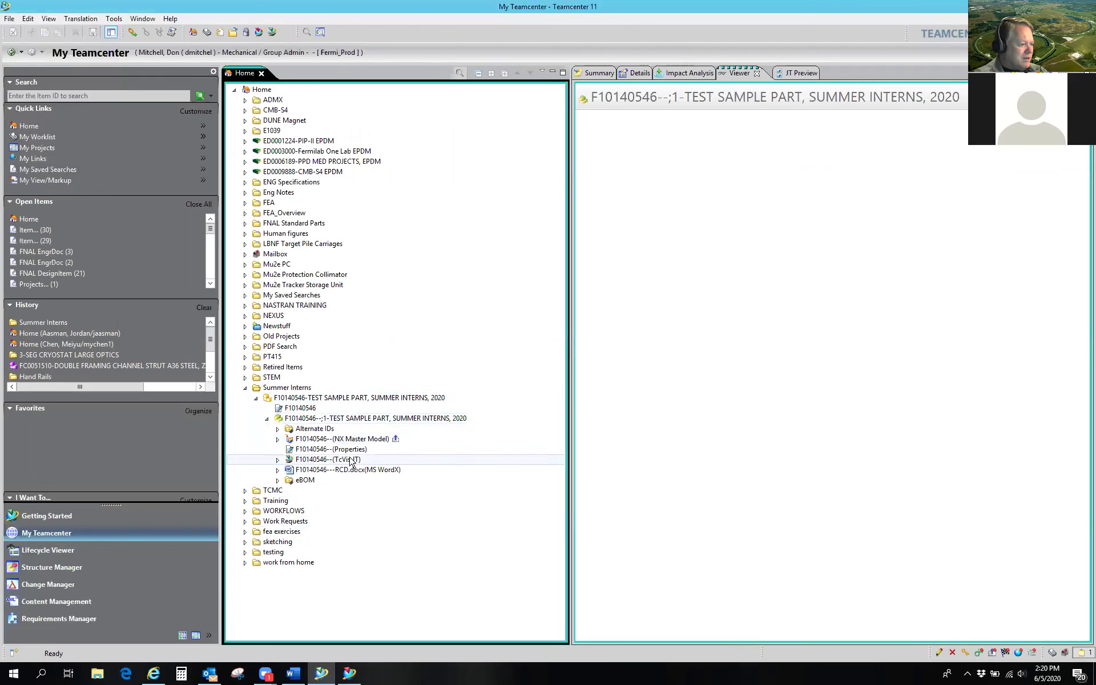
{"action": "left_click", "coordinate": [351, 460]}
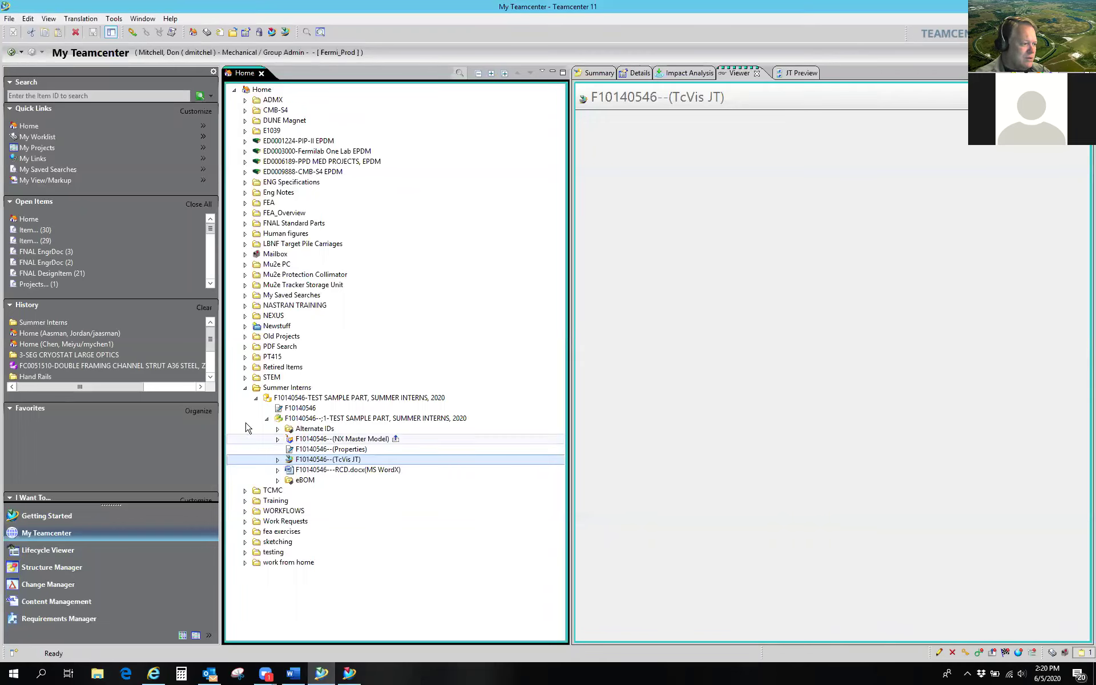
{"action": "left_click", "coordinate": [245, 388]}
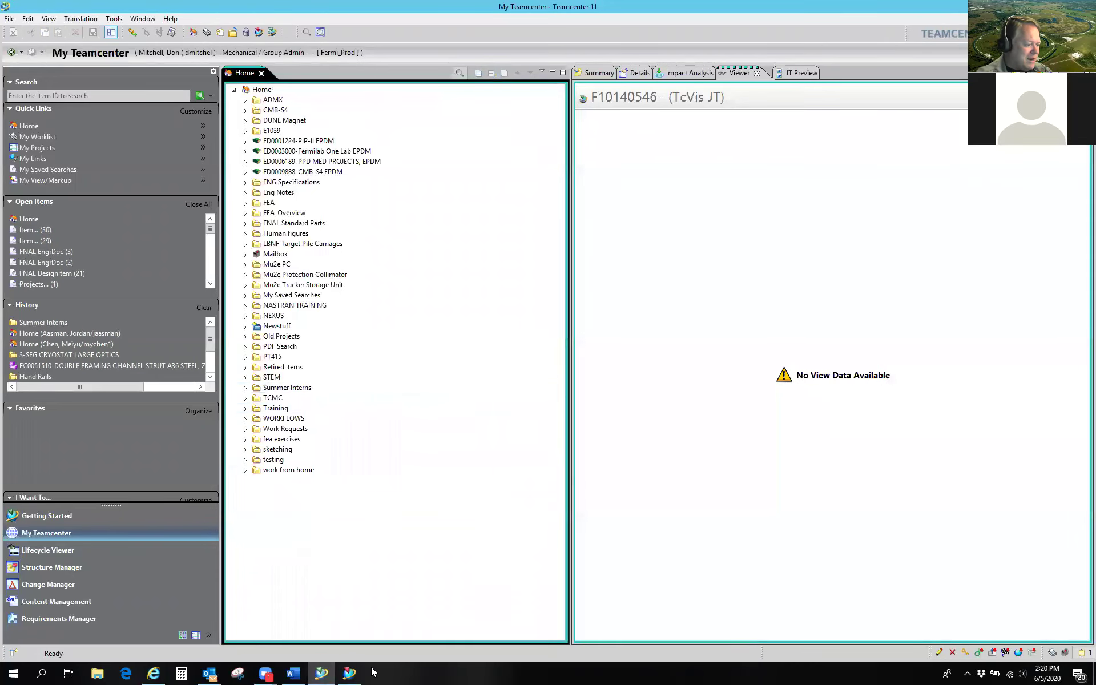
Step: Look over the part in NX, and return to Teamcenter to open the Summer Interns folder
{"action": "left_click", "coordinate": [350, 674]}
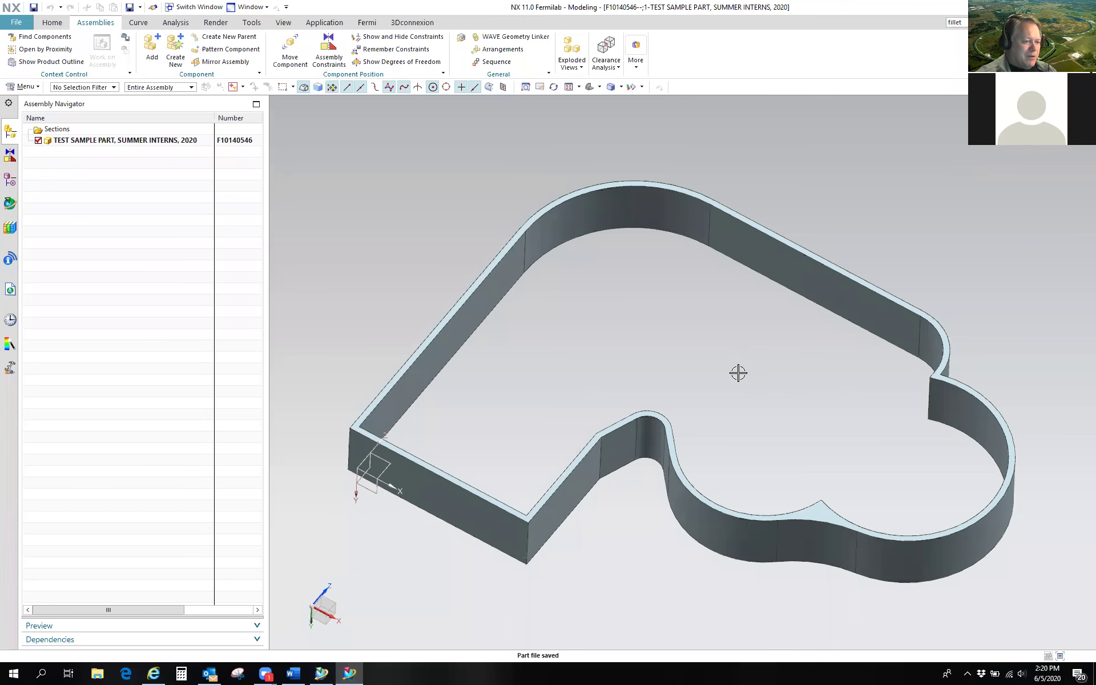
{"action": "middle_click_drag", "start_coordinate": [712, 362], "coordinate": [707, 396]}
{"action": "scroll", "coordinate": [707, 391], "scroll_direction": "down", "scroll_amount": 1}
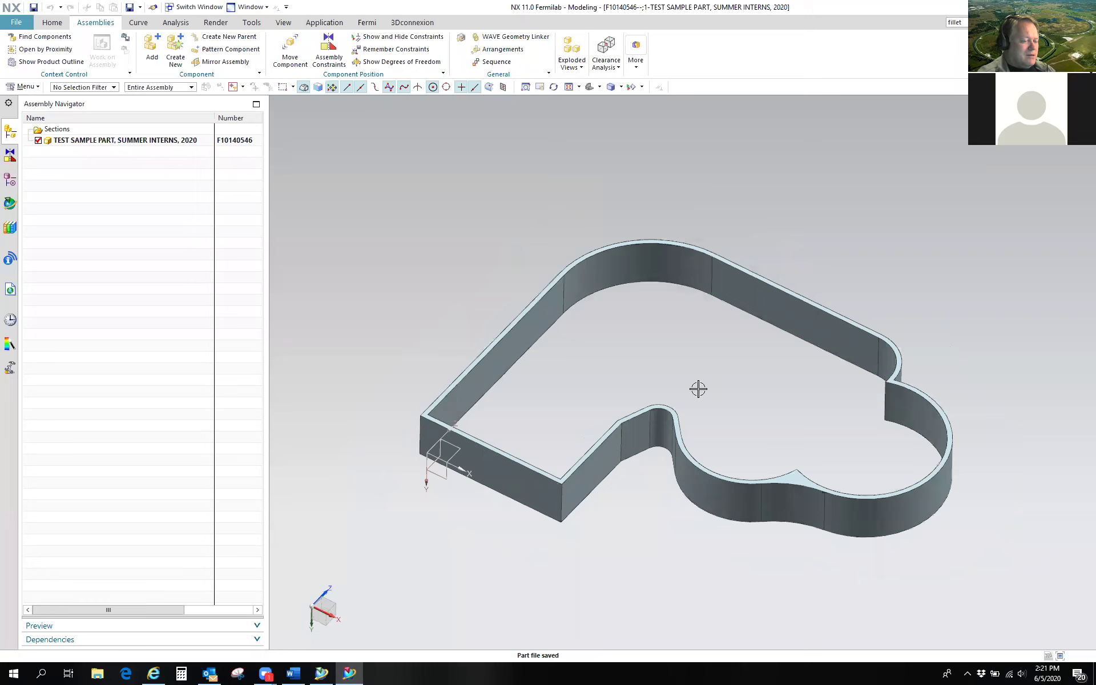
{"action": "left_click", "coordinate": [321, 674]}
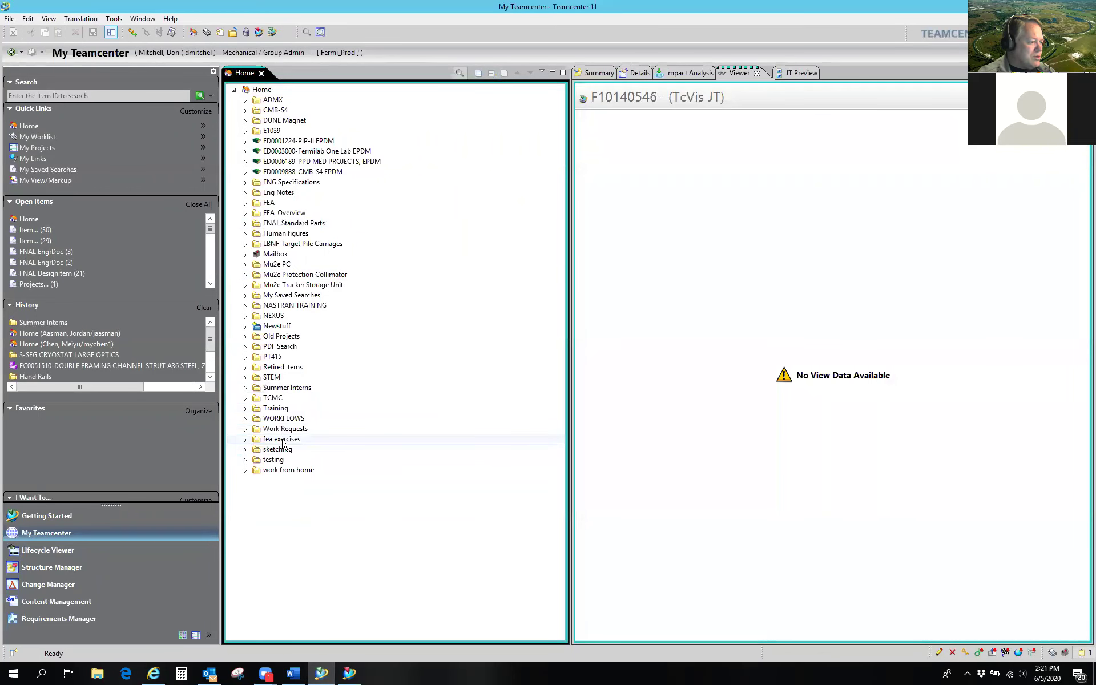
{"action": "double_click", "coordinate": [284, 388]}
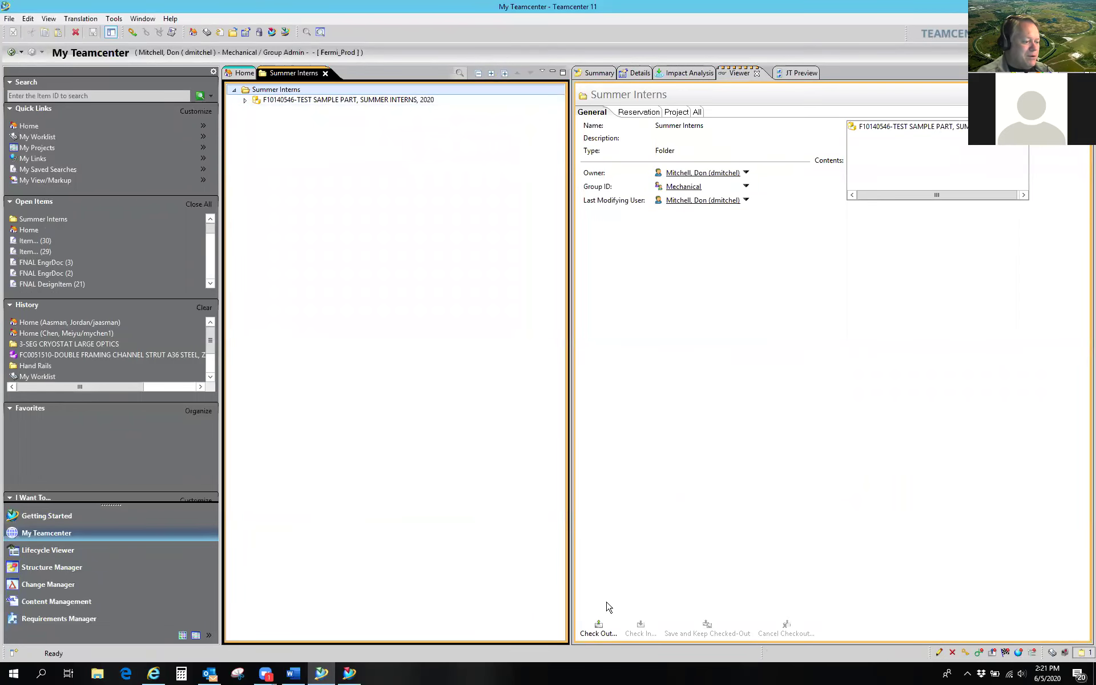
Step: Switch to NX and start a new parent assembly in millimeters with an automatically assigned ID and revision
{"action": "left_click", "coordinate": [350, 673]}
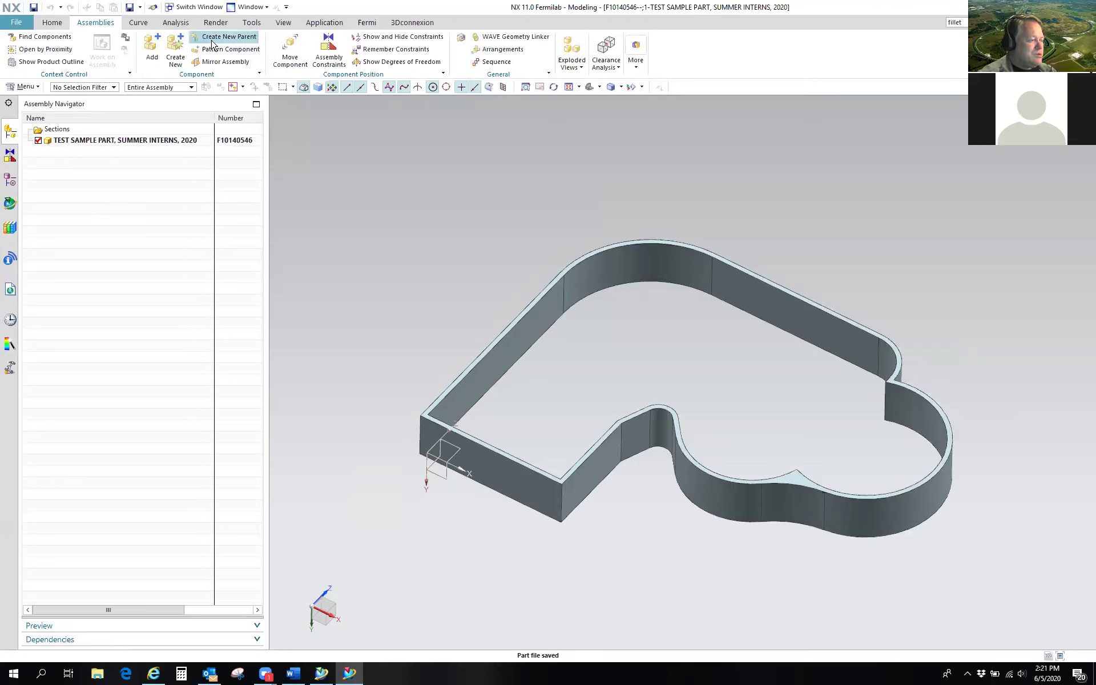
{"action": "left_click", "coordinate": [239, 36]}
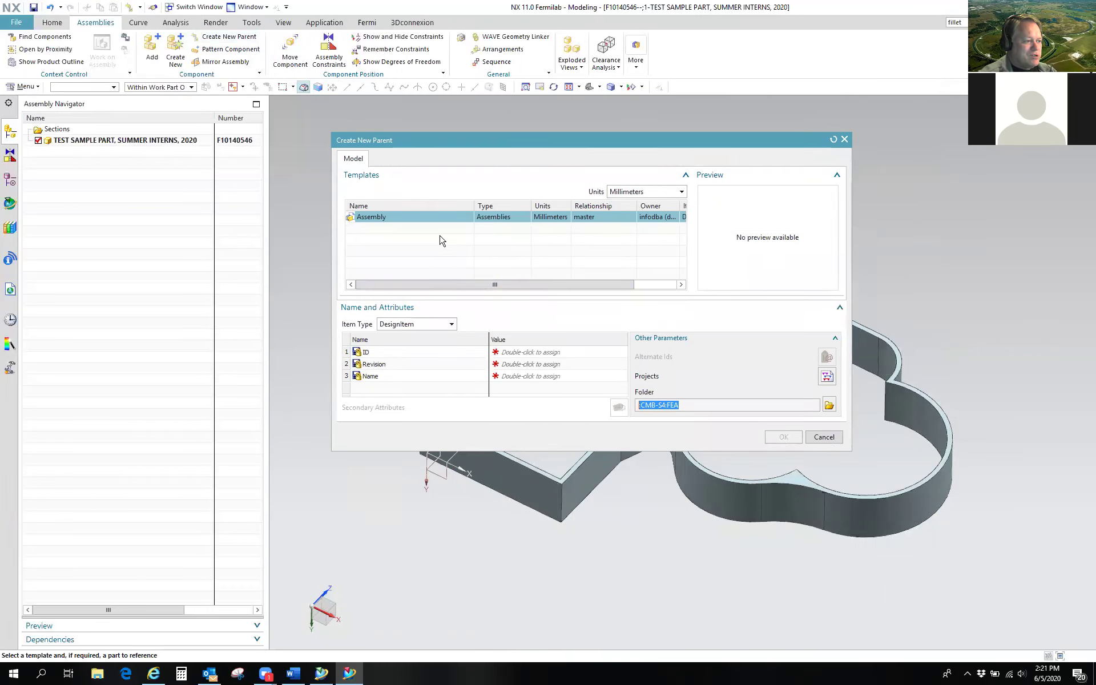
{"action": "left_click", "coordinate": [681, 192]}
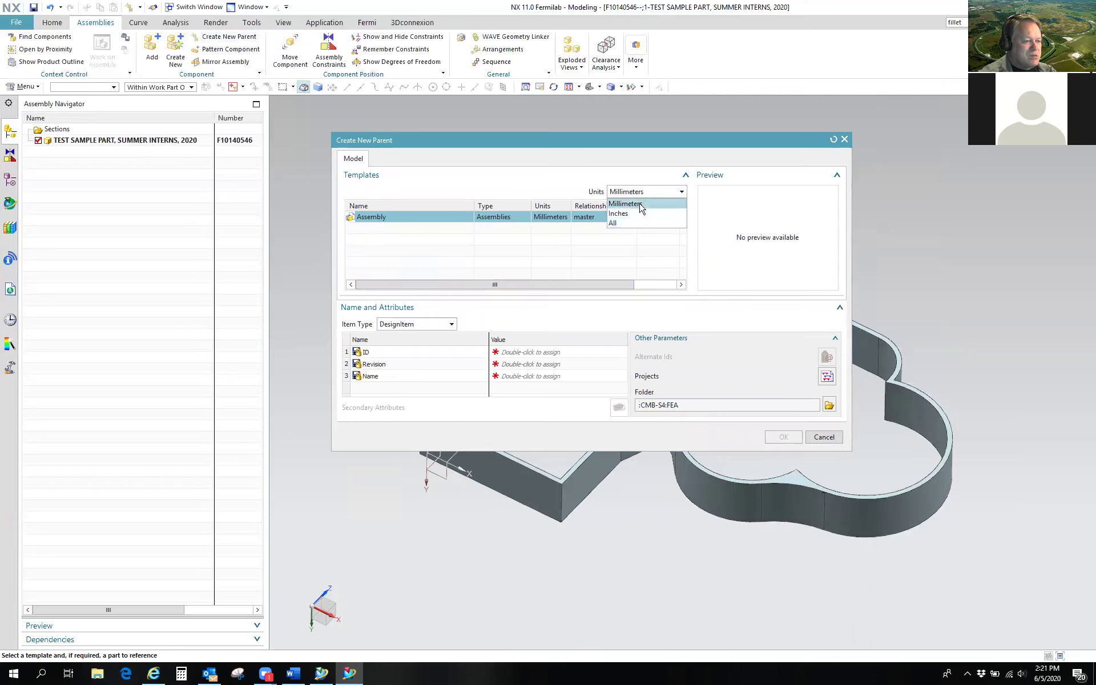
{"action": "left_click", "coordinate": [627, 203]}
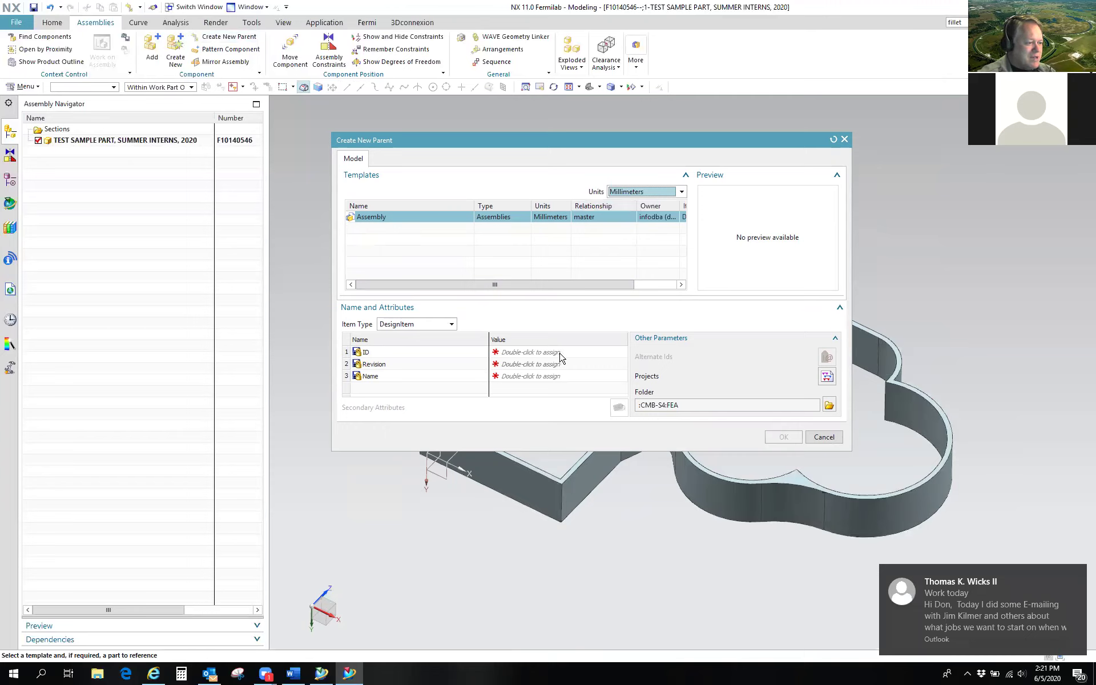
{"action": "double_click", "coordinate": [537, 353]}
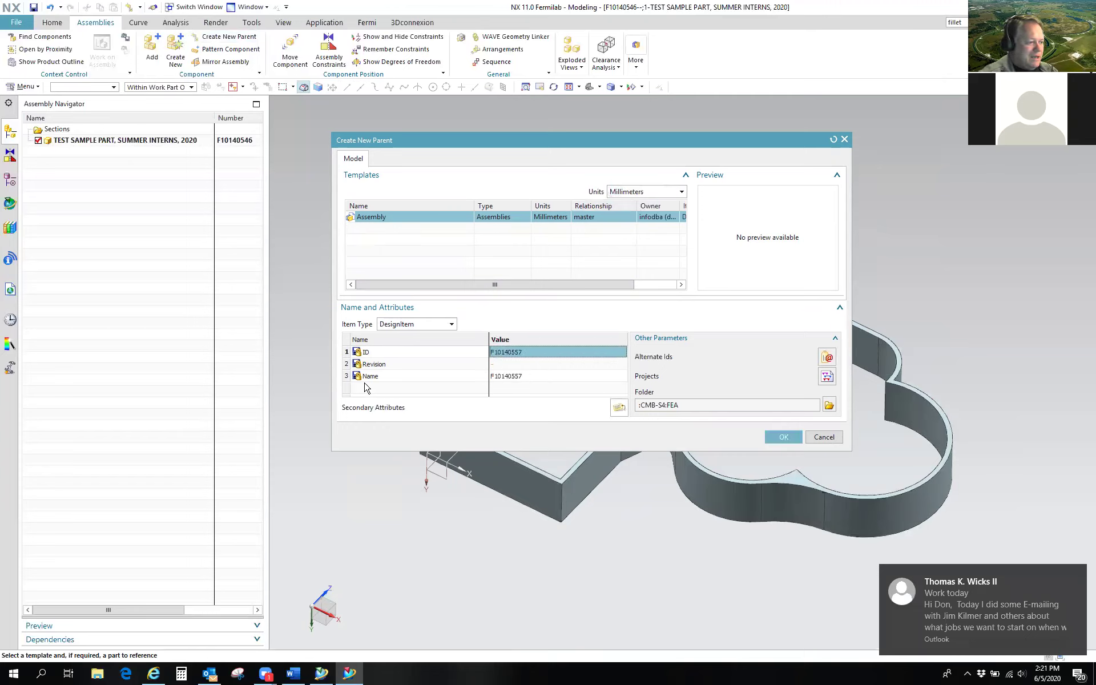
Step: Name the new parent assembly TEST ASSEMBLY, SUMMER INTERN and copy that name
{"action": "left_click", "coordinate": [537, 377]}
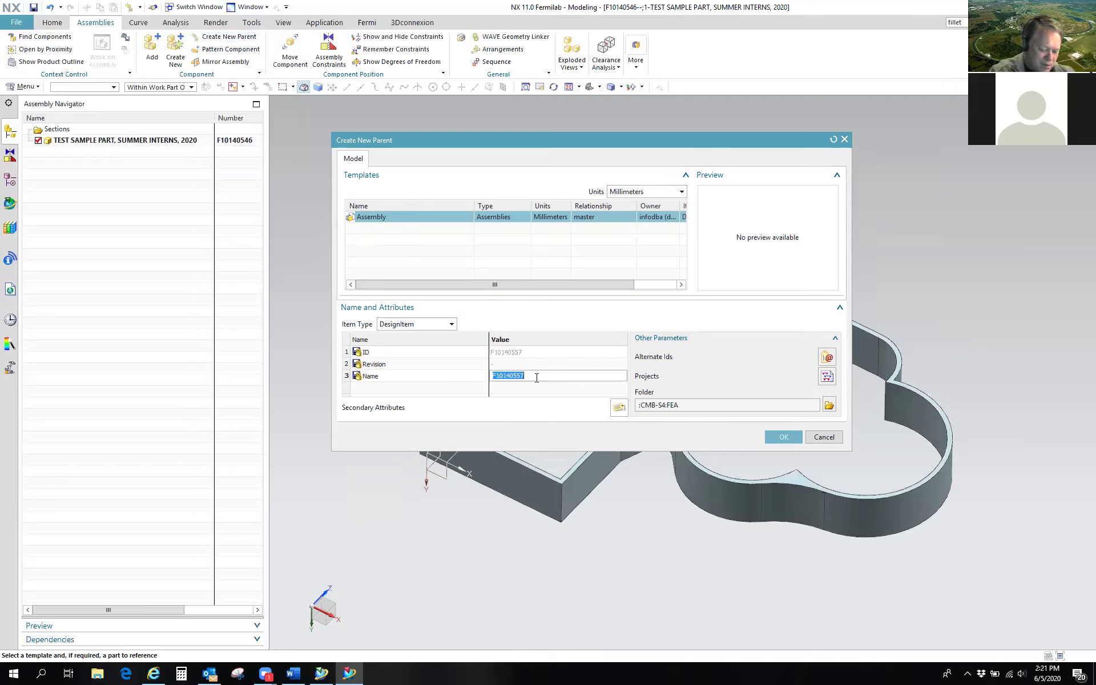
{"action": "type", "text": "TEST ASSEMBLY, SUMMER INTERN"}
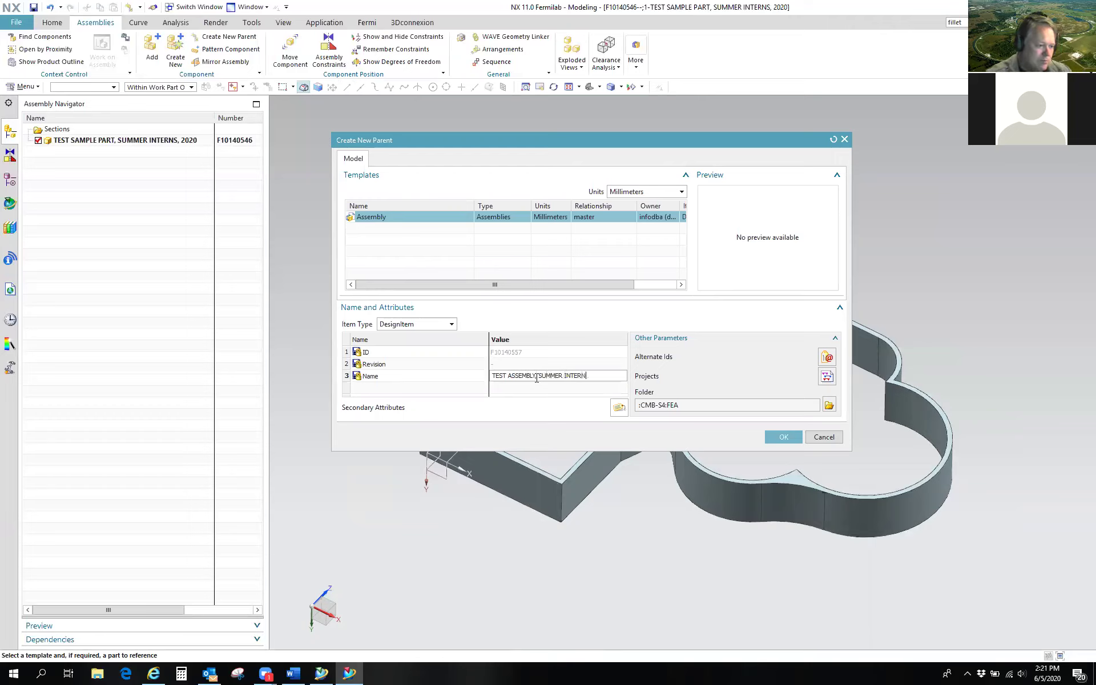
{"action": "left_click_drag", "start_coordinate": [591, 376], "coordinate": [485, 377]}
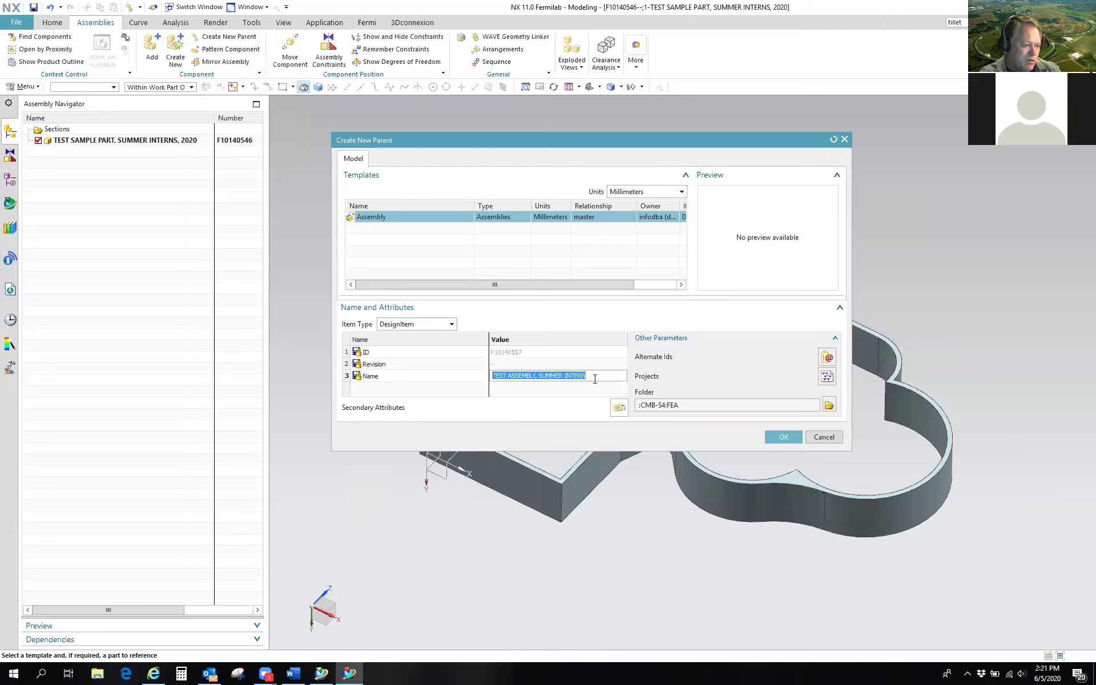
{"action": "left_click", "coordinate": [520, 354]}
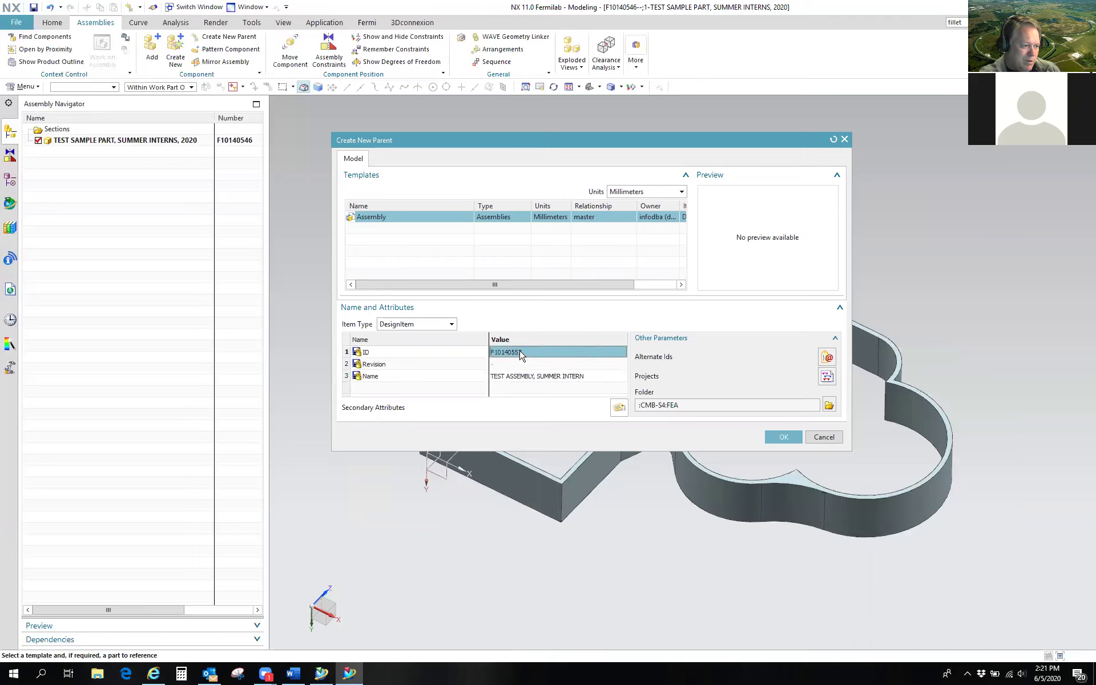
Step: Open the assembly's secondary attributes and set the description to the copied name, TEST ASSEMBLY, SUMMER INTERN
{"action": "left_click", "coordinate": [619, 409]}
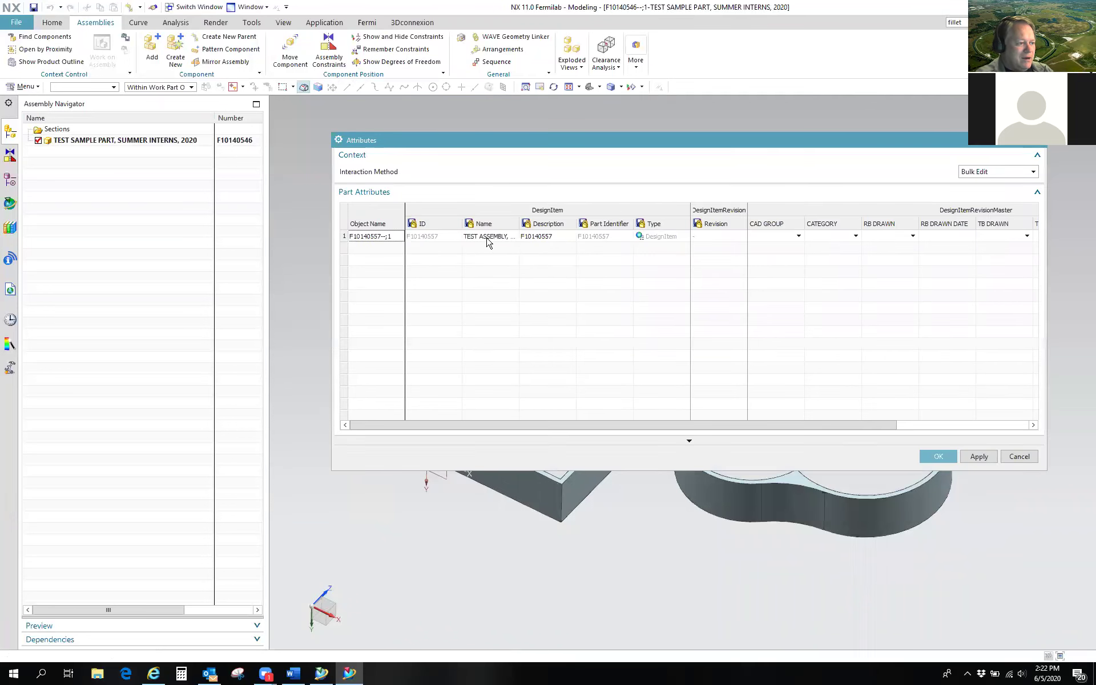
{"action": "left_click", "coordinate": [492, 240]}
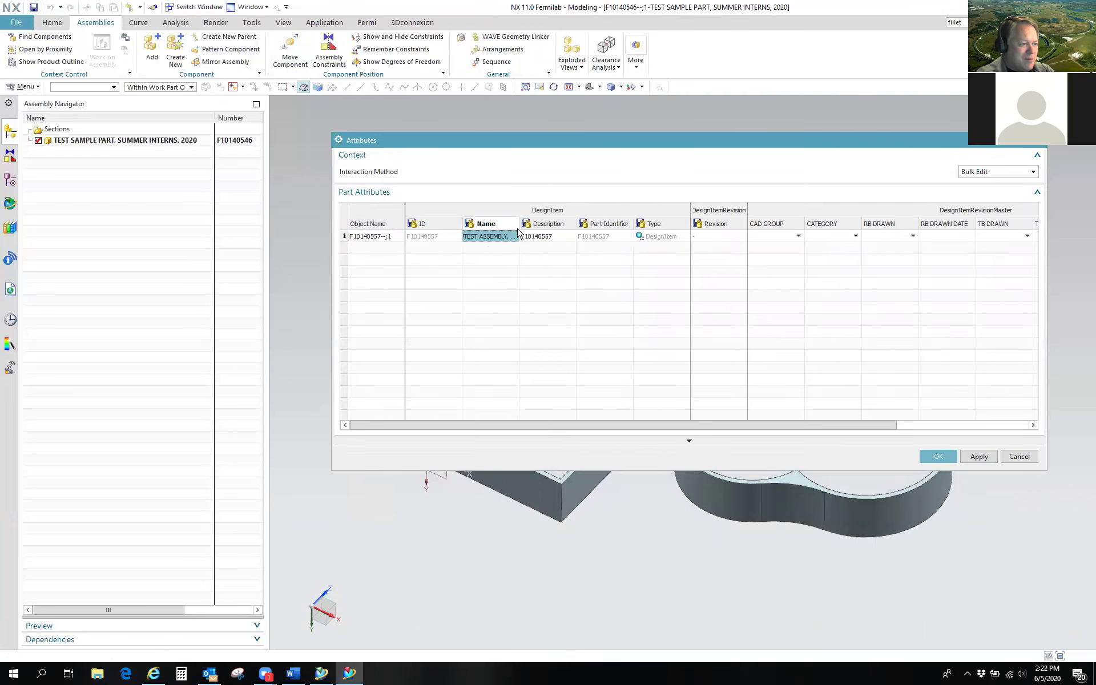
{"action": "left_click", "coordinate": [551, 244]}
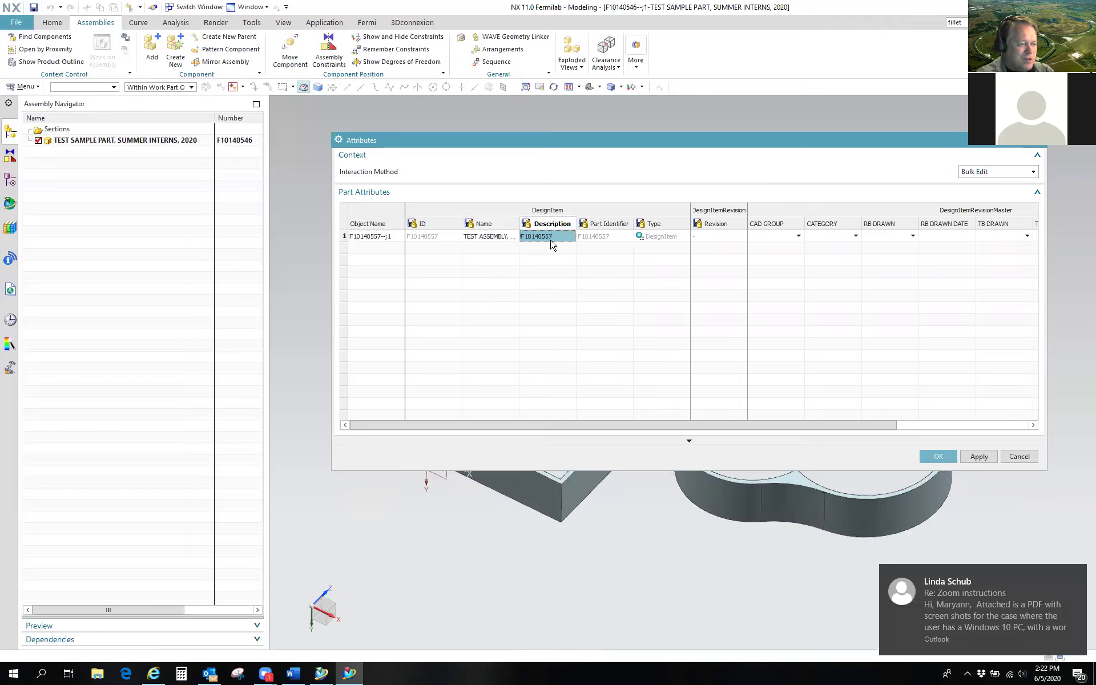
{"action": "left_click", "coordinate": [555, 238]}
{"action": "key", "text": "ctrl+v"}
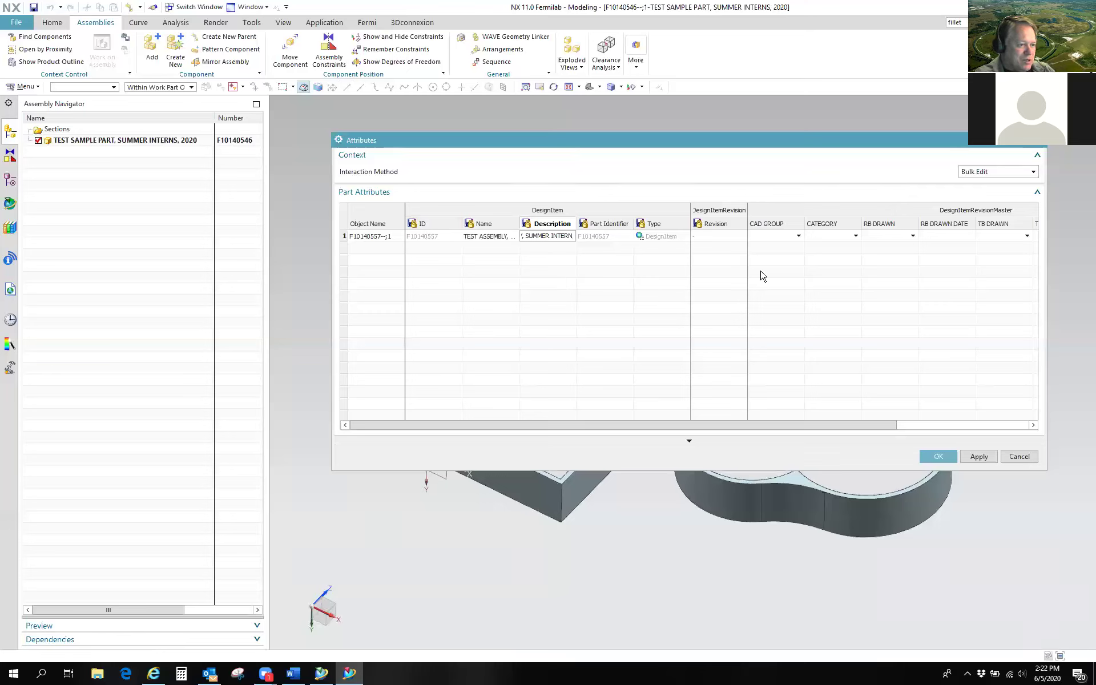
Step: Set the assembly's CAD group to Particle Physics Mechanical Support and its category to ASSEMBLY
{"action": "left_click", "coordinate": [798, 236]}
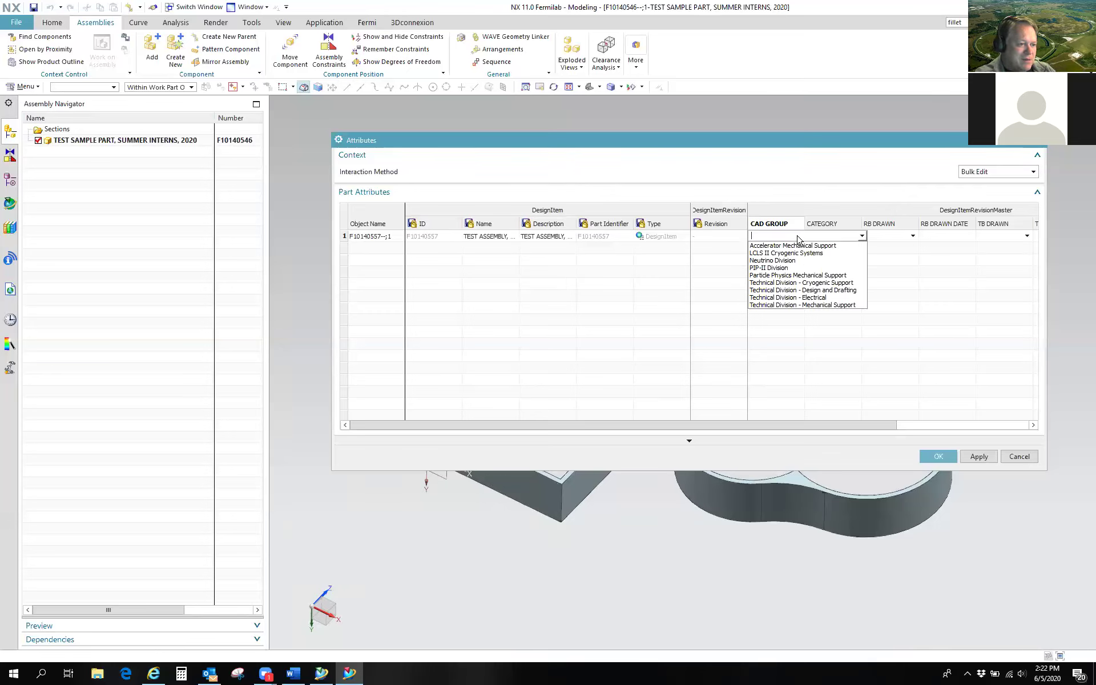
{"action": "left_click", "coordinate": [774, 275]}
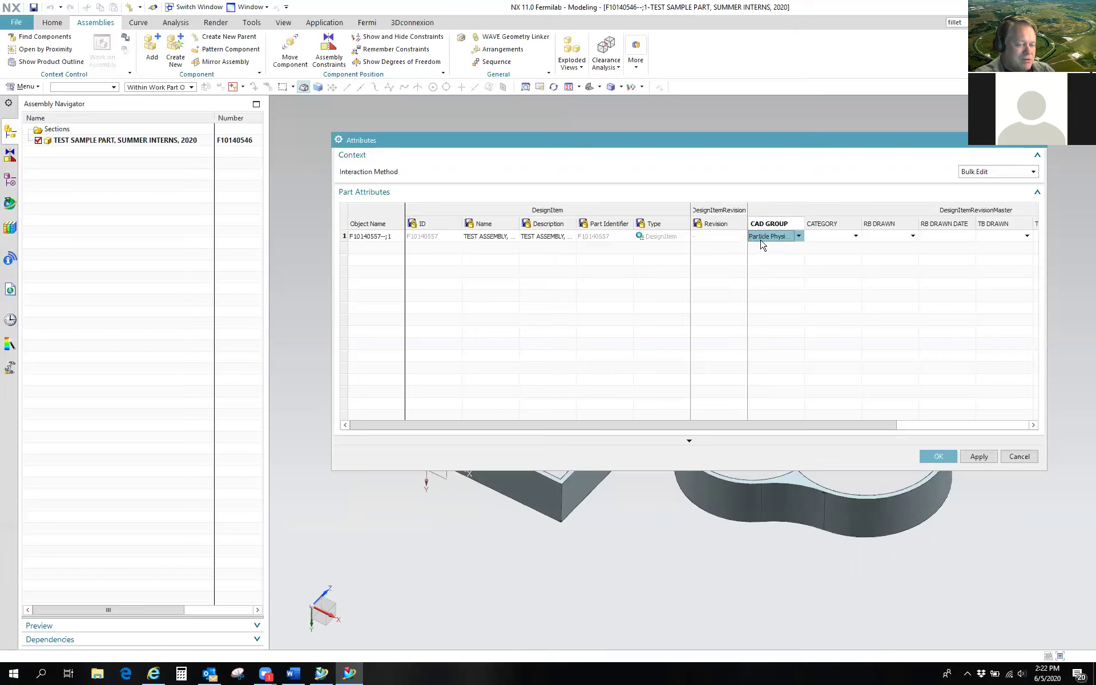
{"action": "left_click", "coordinate": [833, 237]}
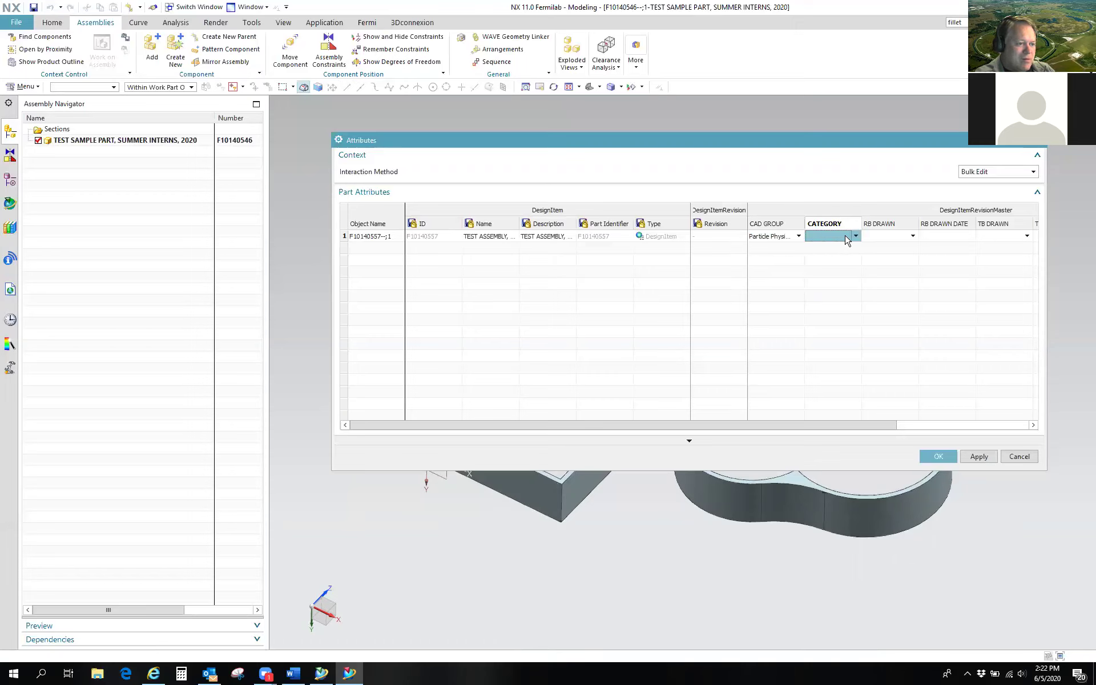
{"action": "left_click", "coordinate": [856, 237]}
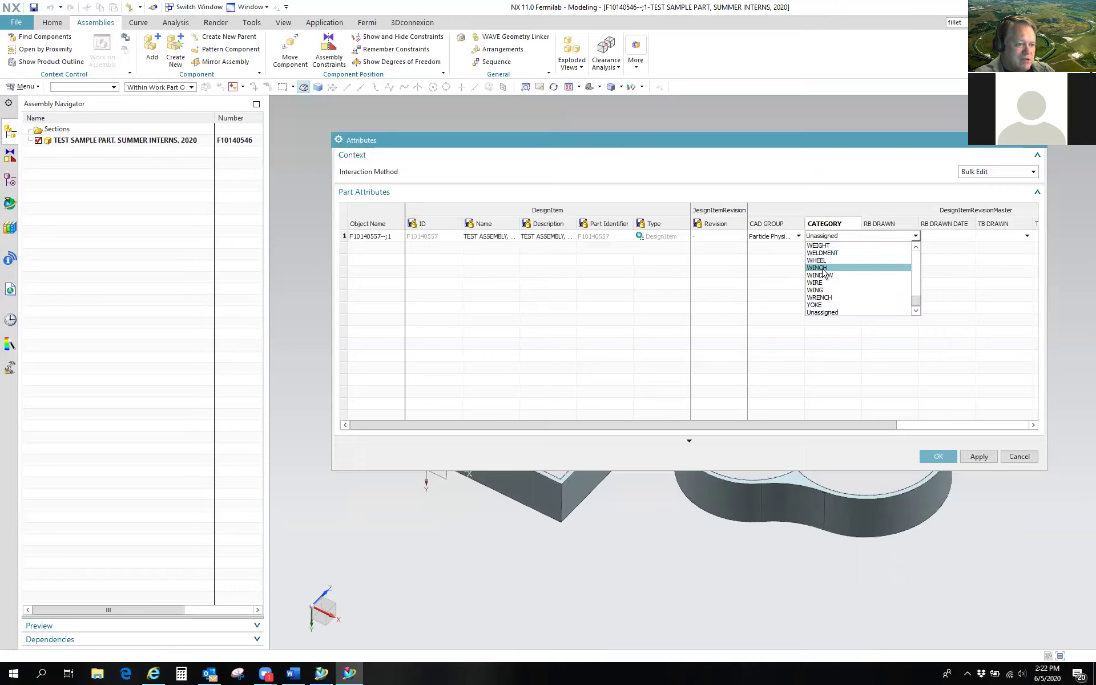
{"action": "left_click_drag", "start_coordinate": [916, 301], "coordinate": [917, 247]}
{"action": "scroll", "coordinate": [831, 296], "scroll_direction": "down", "scroll_amount": 5}
{"action": "scroll", "coordinate": [832, 297], "scroll_direction": "down", "scroll_amount": 2}
{"action": "left_click", "coordinate": [832, 297]}
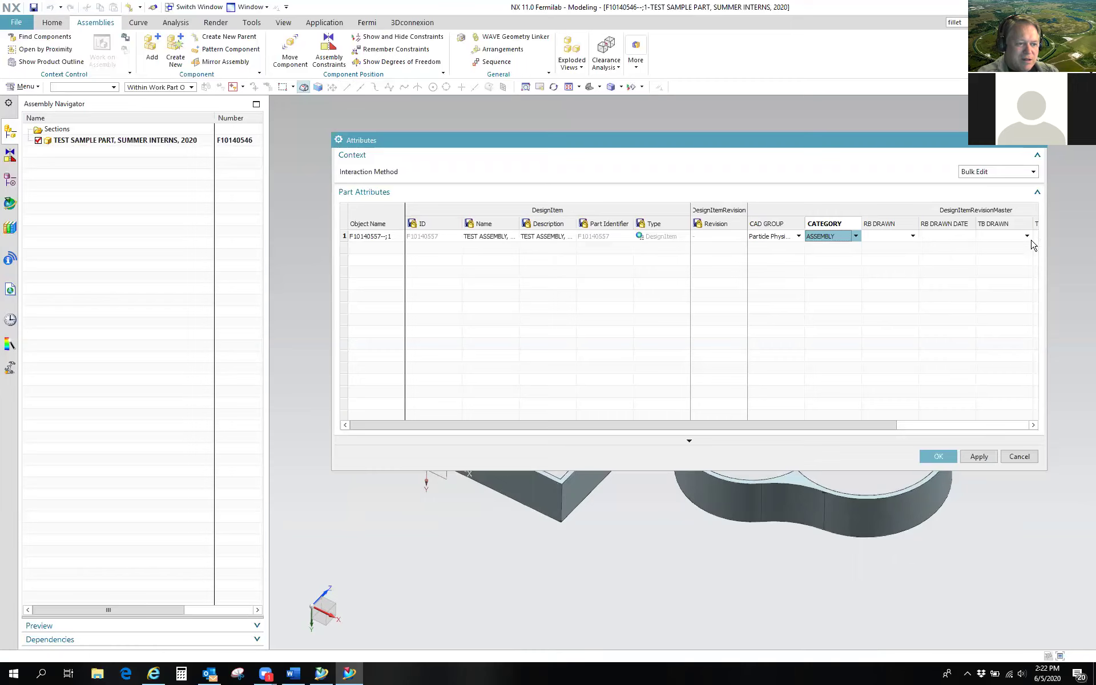
Step: Accept the assembly's attributes and assign the new parent assembly to the FNALCommonParts project
{"action": "left_click_drag", "start_coordinate": [898, 425], "coordinate": [1030, 427]}
{"action": "left_click_drag", "start_coordinate": [931, 428], "coordinate": [738, 439]}
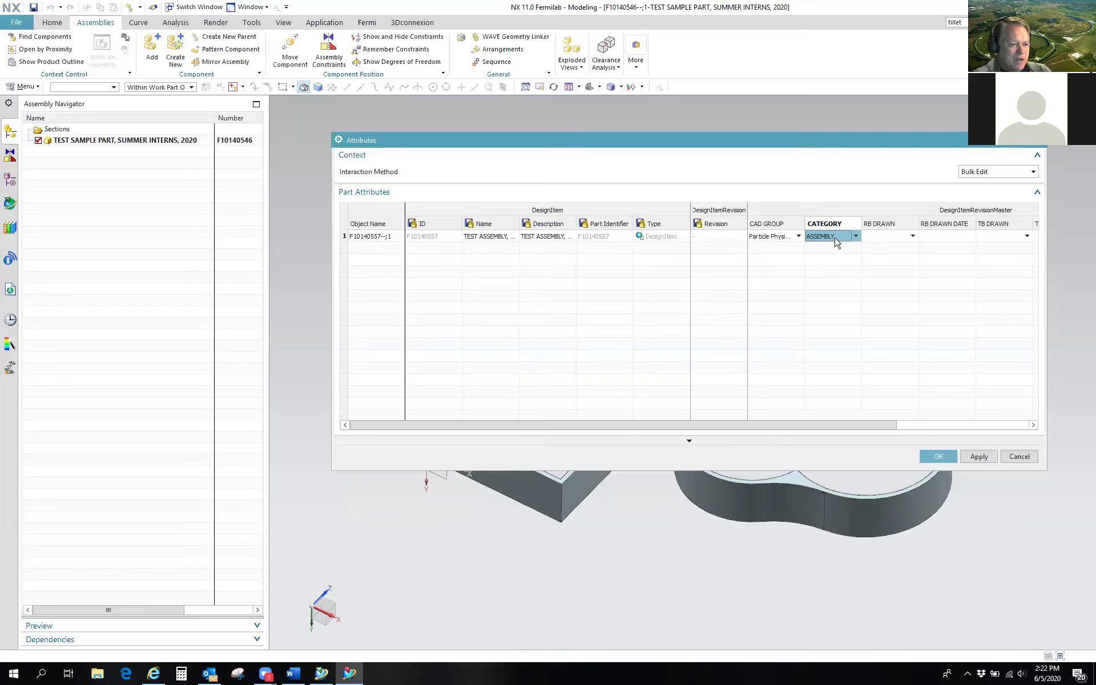
{"action": "left_click", "coordinate": [941, 457]}
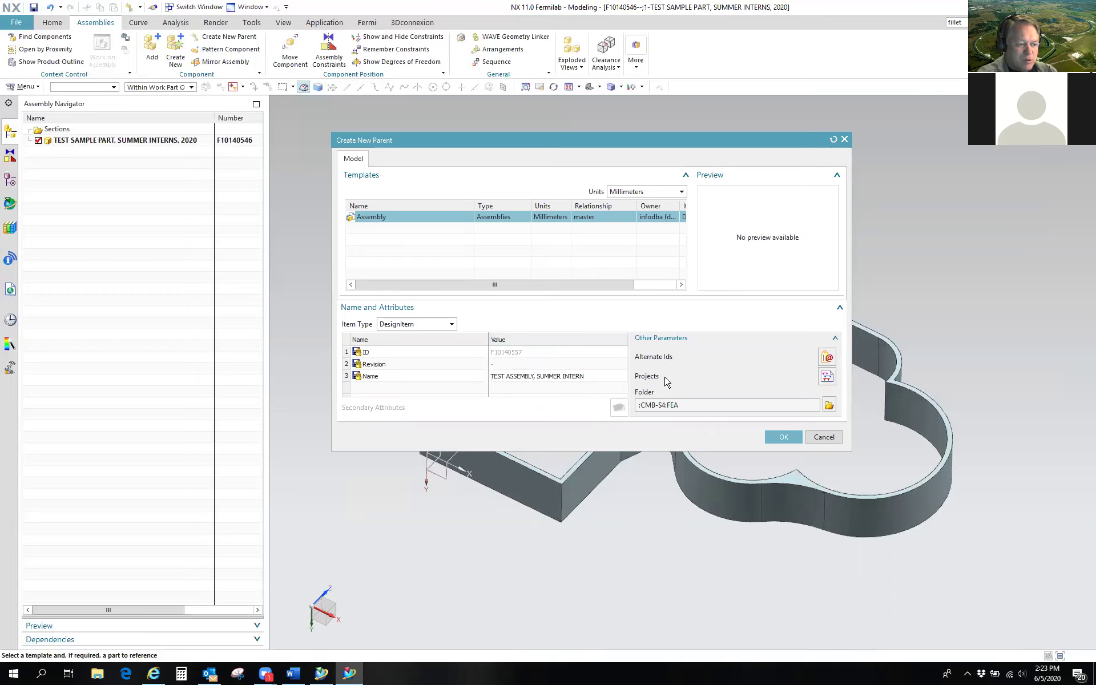
{"action": "left_click", "coordinate": [827, 377]}
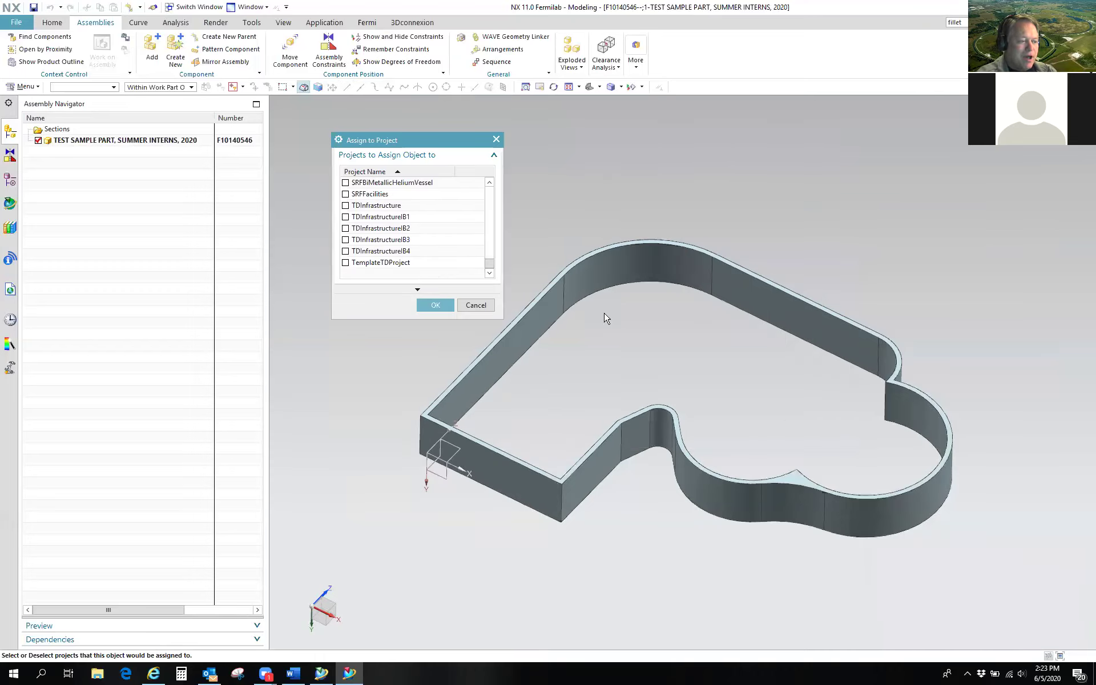
{"action": "left_click_drag", "start_coordinate": [492, 270], "coordinate": [490, 190]}
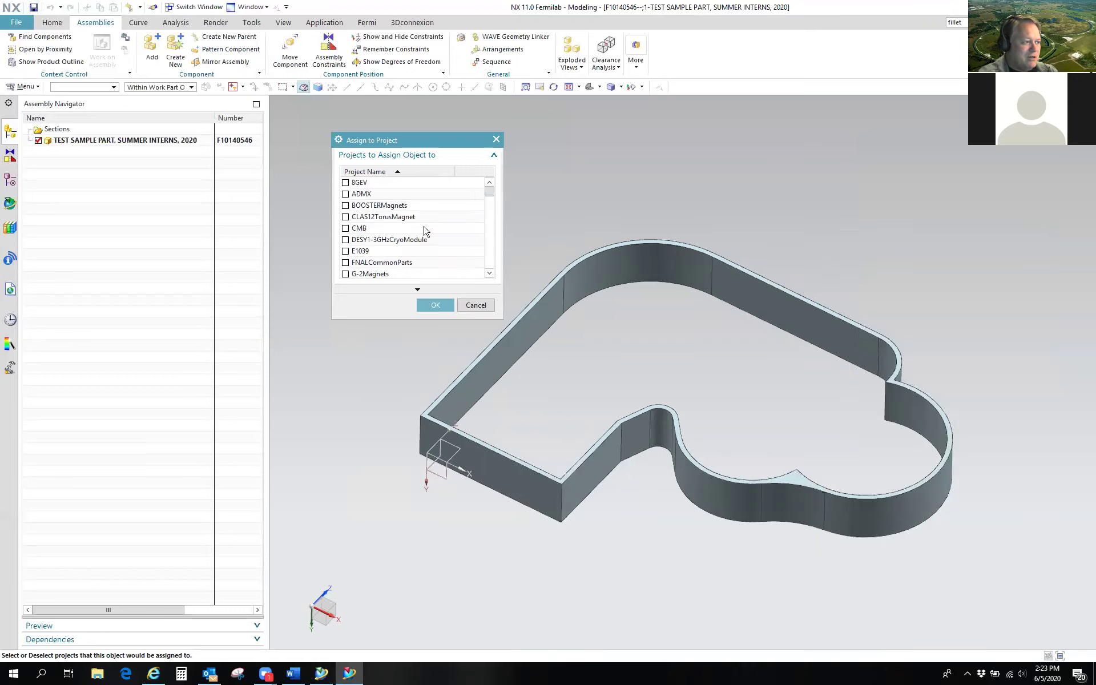
{"action": "left_click", "coordinate": [346, 263]}
{"action": "left_click", "coordinate": [436, 307]}
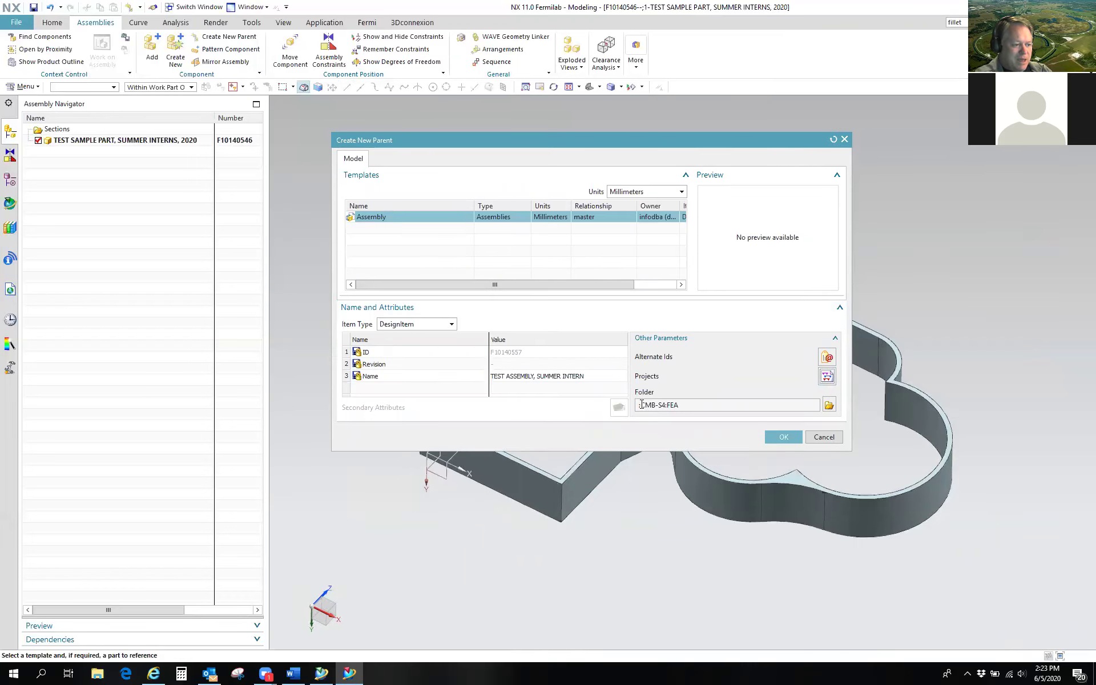
Step: Change the assembly's destination folder from FEA to the Summer Interns folder under Home
{"action": "left_click_drag", "start_coordinate": [656, 405], "coordinate": [625, 405]}
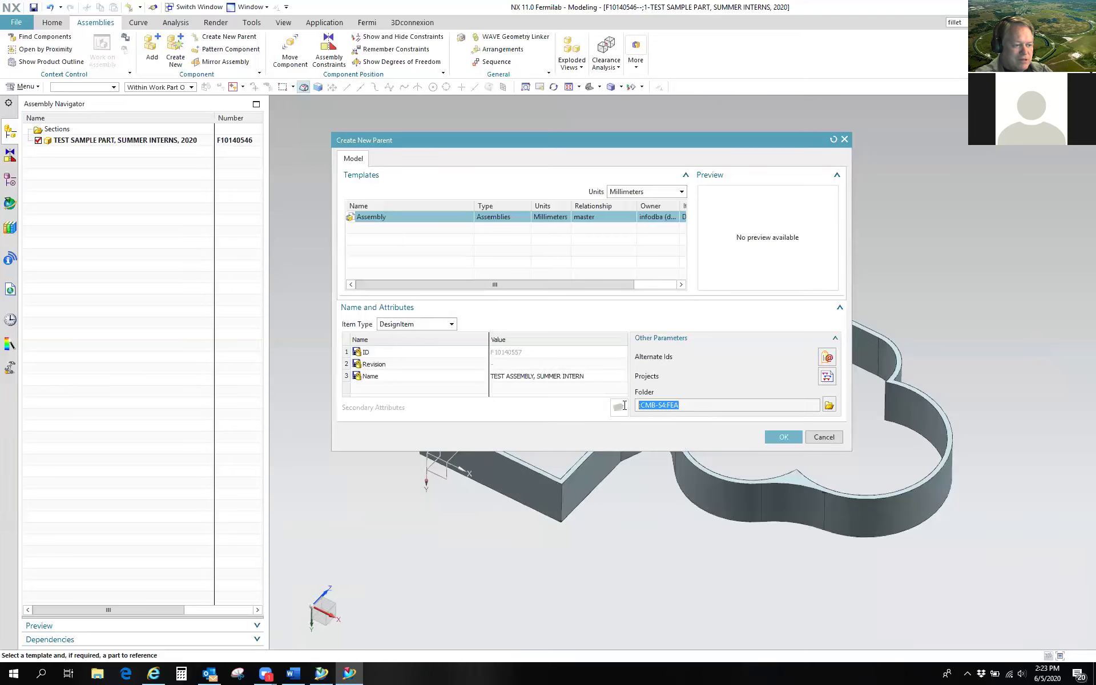
{"action": "left_click", "coordinate": [829, 404]}
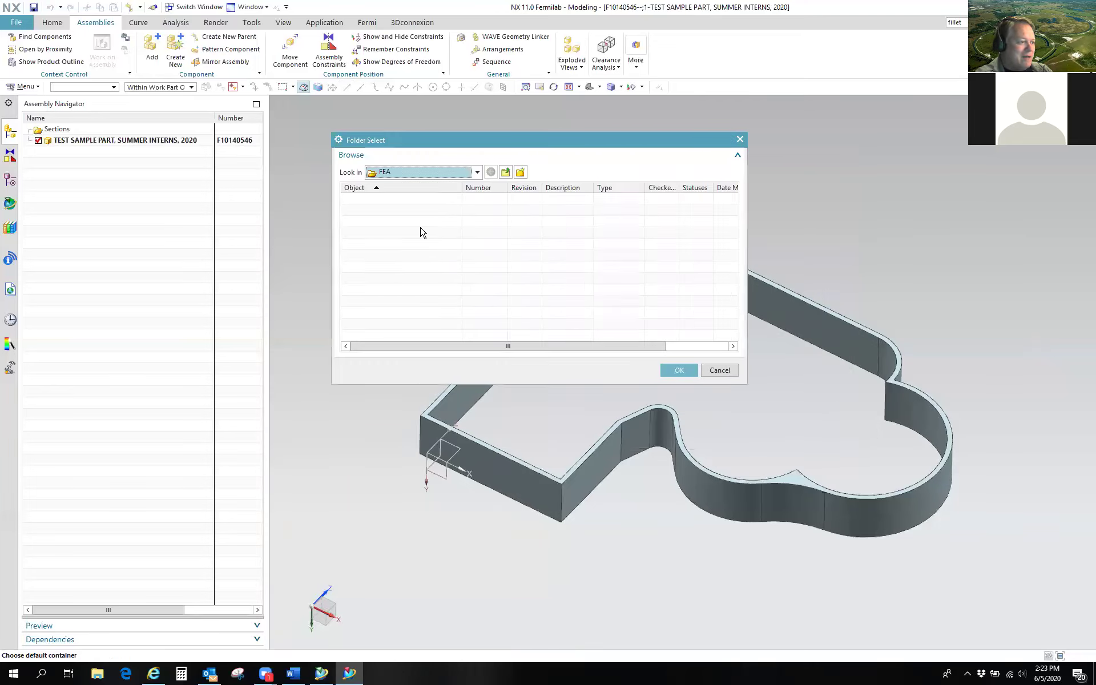
{"action": "left_click", "coordinate": [477, 172]}
{"action": "left_click", "coordinate": [404, 196]}
{"action": "scroll", "coordinate": [397, 314], "scroll_direction": "down", "scroll_amount": 5}
{"action": "scroll", "coordinate": [380, 314], "scroll_direction": "down", "scroll_amount": 1}
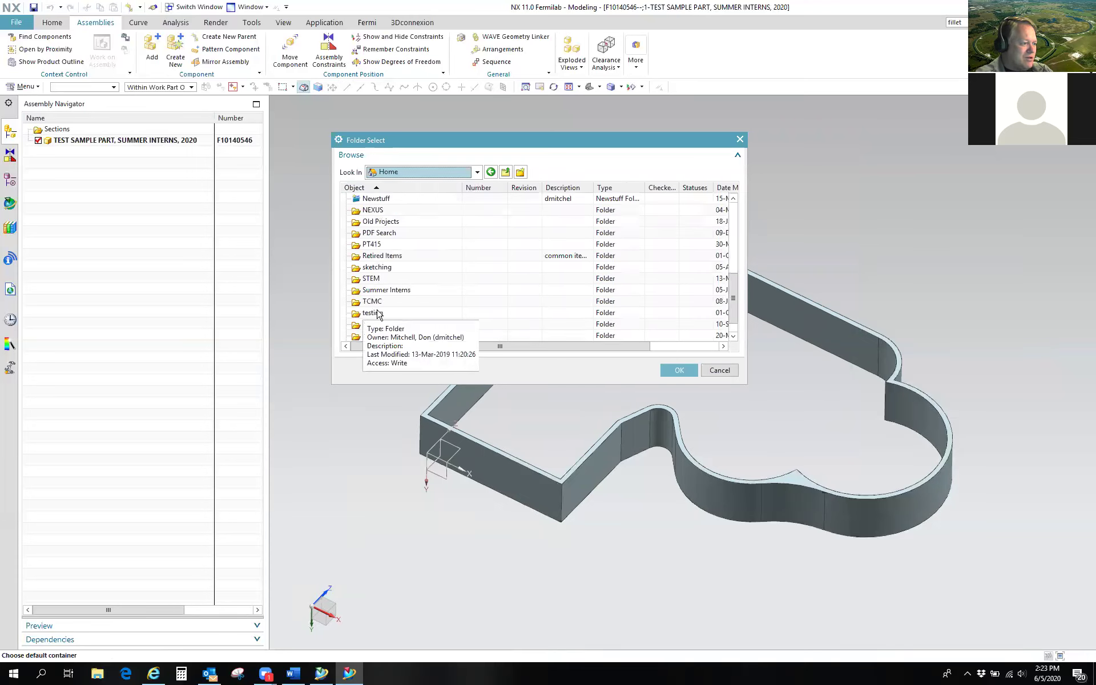
{"action": "double_click", "coordinate": [378, 290]}
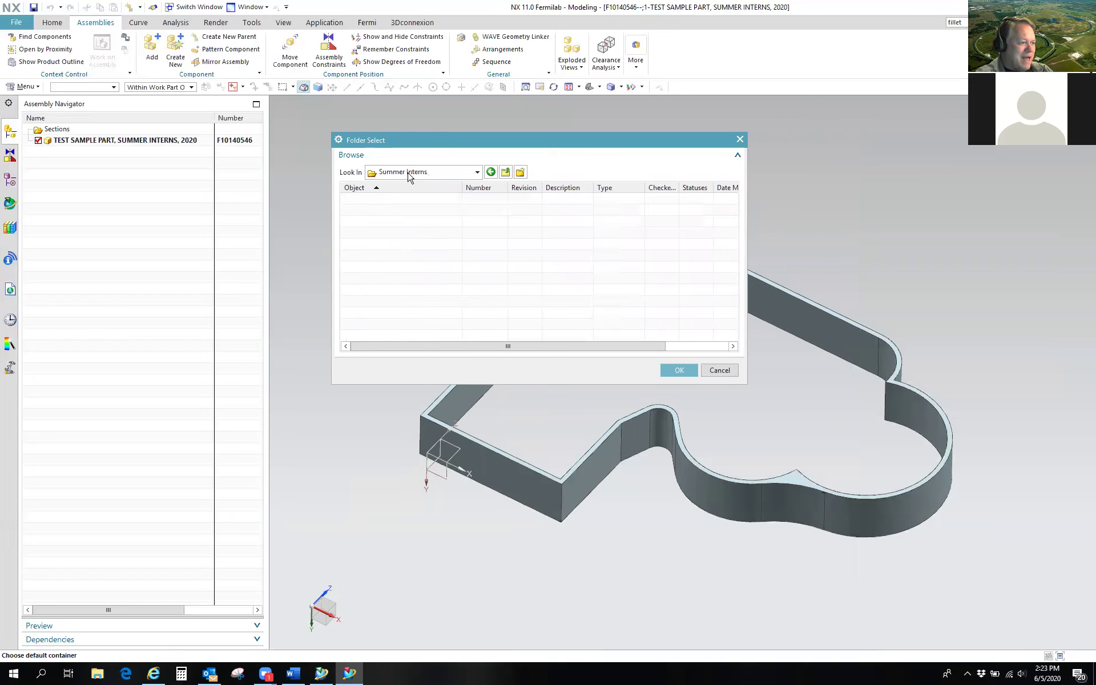
{"action": "left_click", "coordinate": [675, 370]}
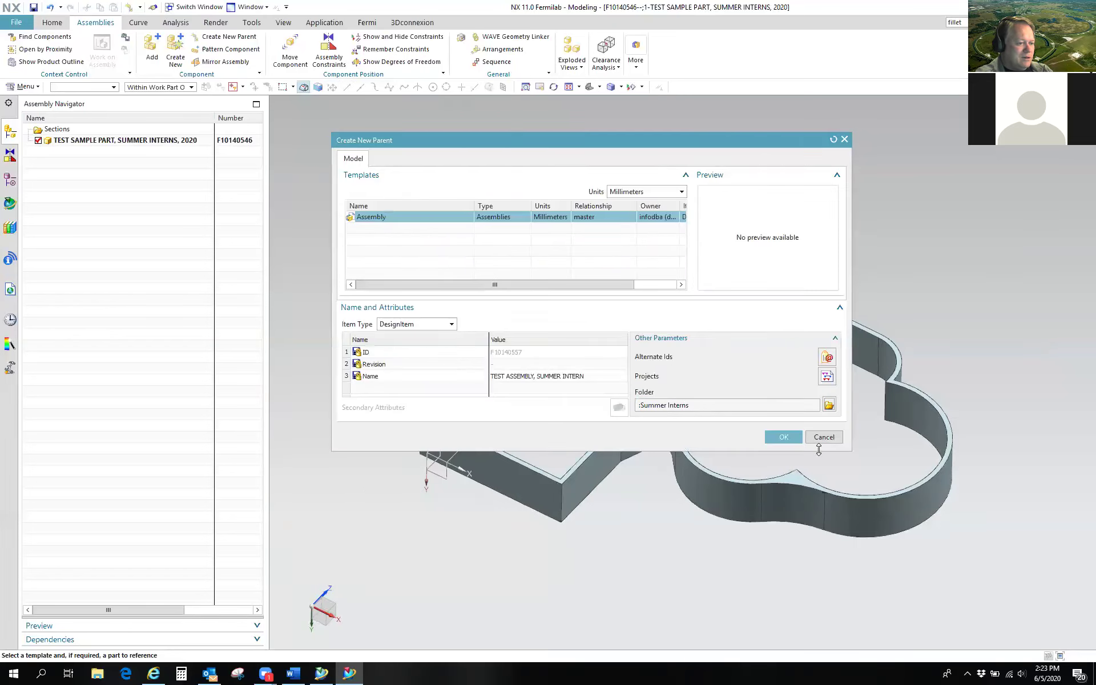
Step: Create the parent assembly with the DUMMY WEIGHTLESS MATERIAL updated, and save it in the Summer Interns folder
{"action": "left_click", "coordinate": [783, 437]}
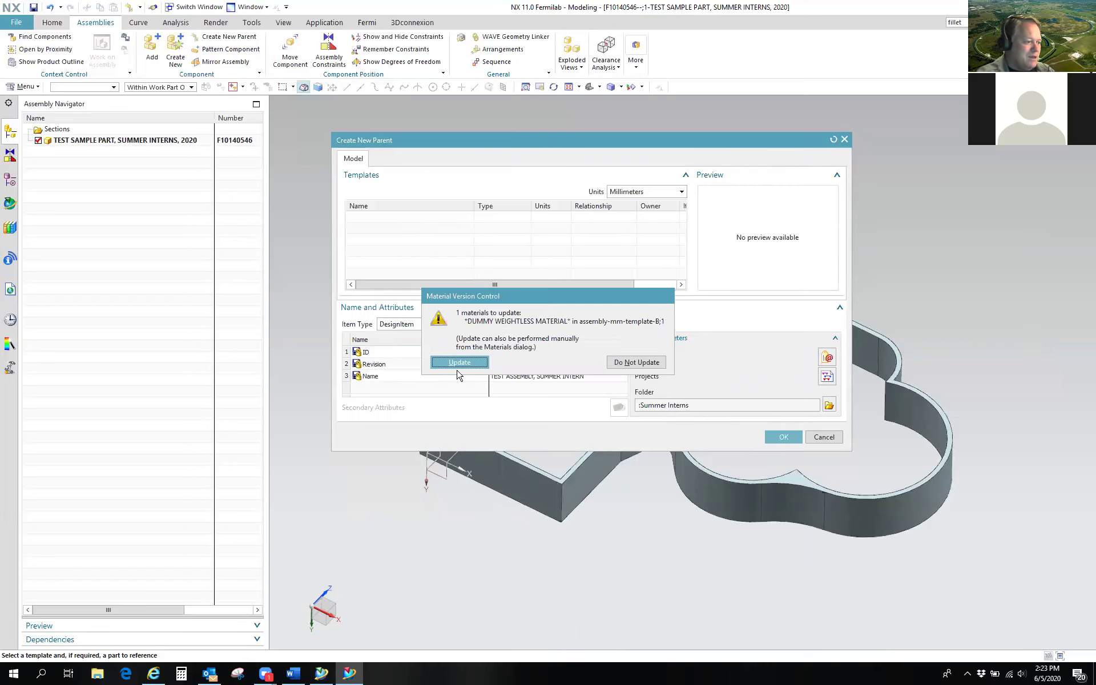
{"action": "left_click", "coordinate": [460, 364]}
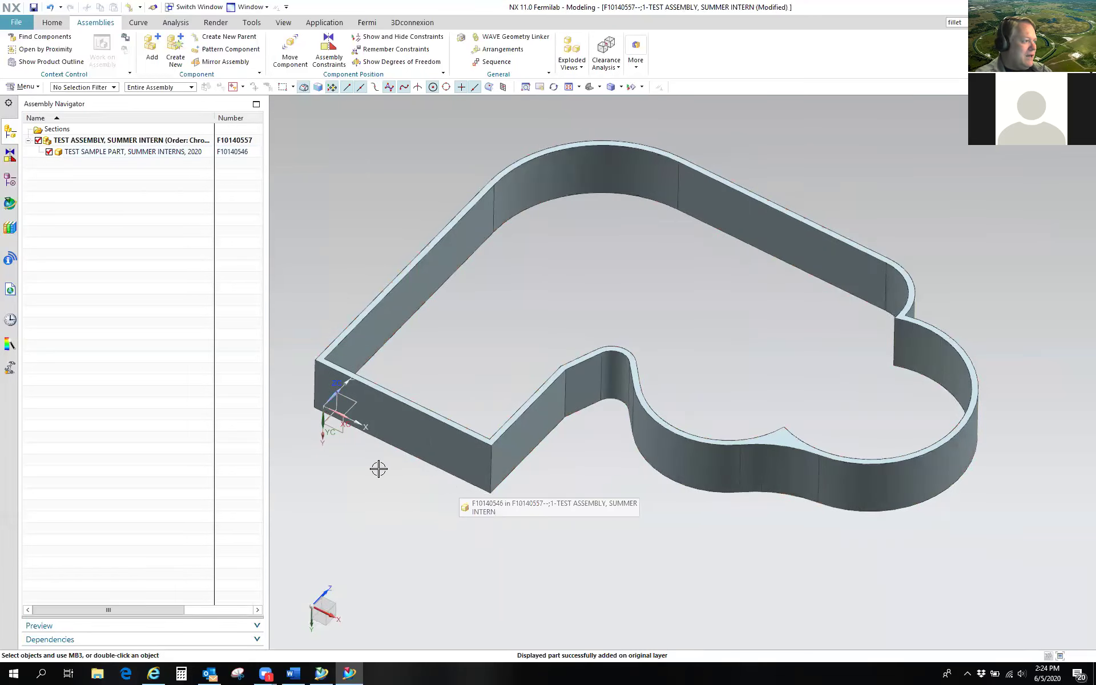
{"action": "left_click", "coordinate": [91, 153]}
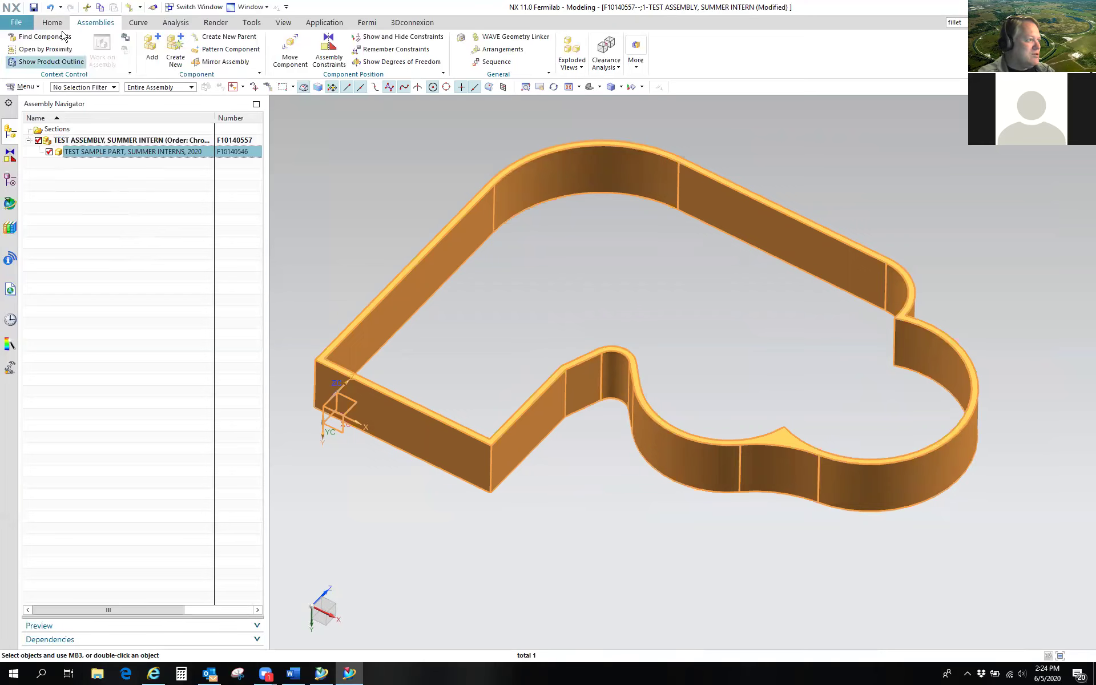
{"action": "left_click", "coordinate": [33, 6]}
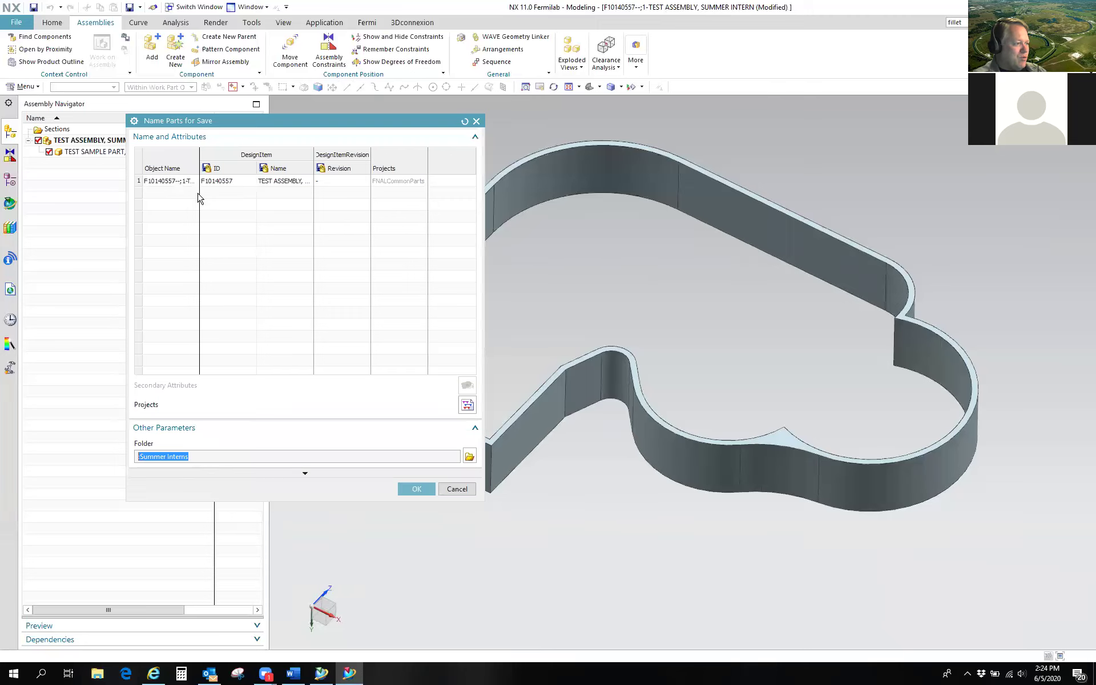
{"action": "left_click", "coordinate": [415, 490]}
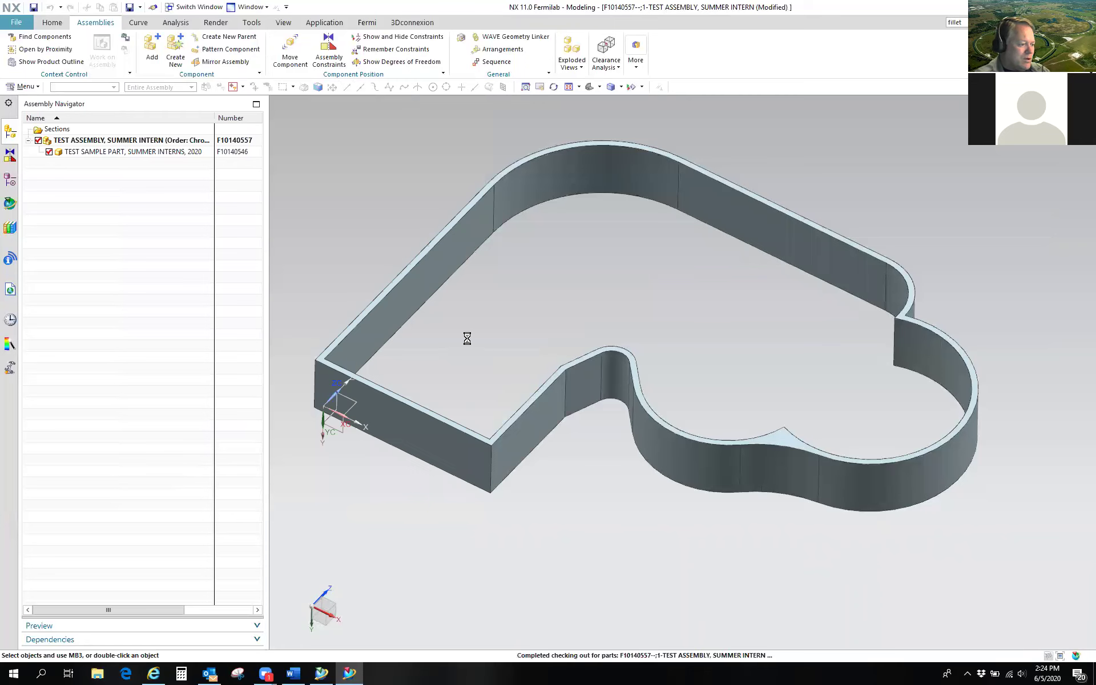
Step: Switch to Teamcenter, expand the TEST ASSEMBLY revision down to its eBOM, and view the summary of the sample part inside it
{"action": "left_click", "coordinate": [320, 674]}
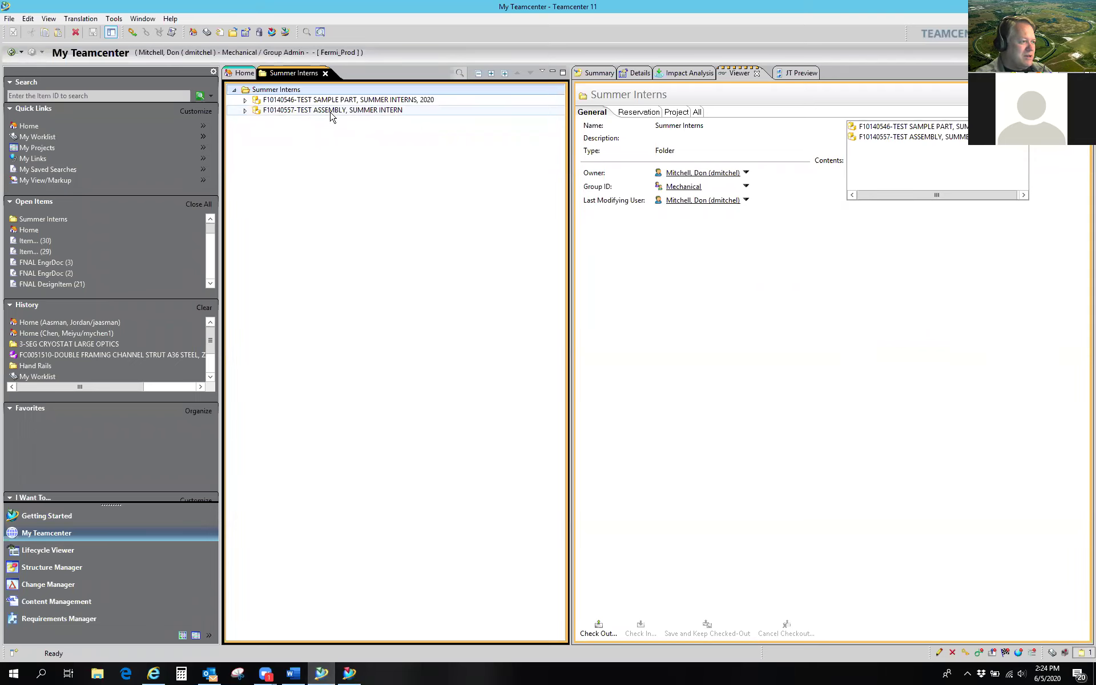
{"action": "left_click", "coordinate": [245, 110]}
{"action": "left_click", "coordinate": [255, 141]}
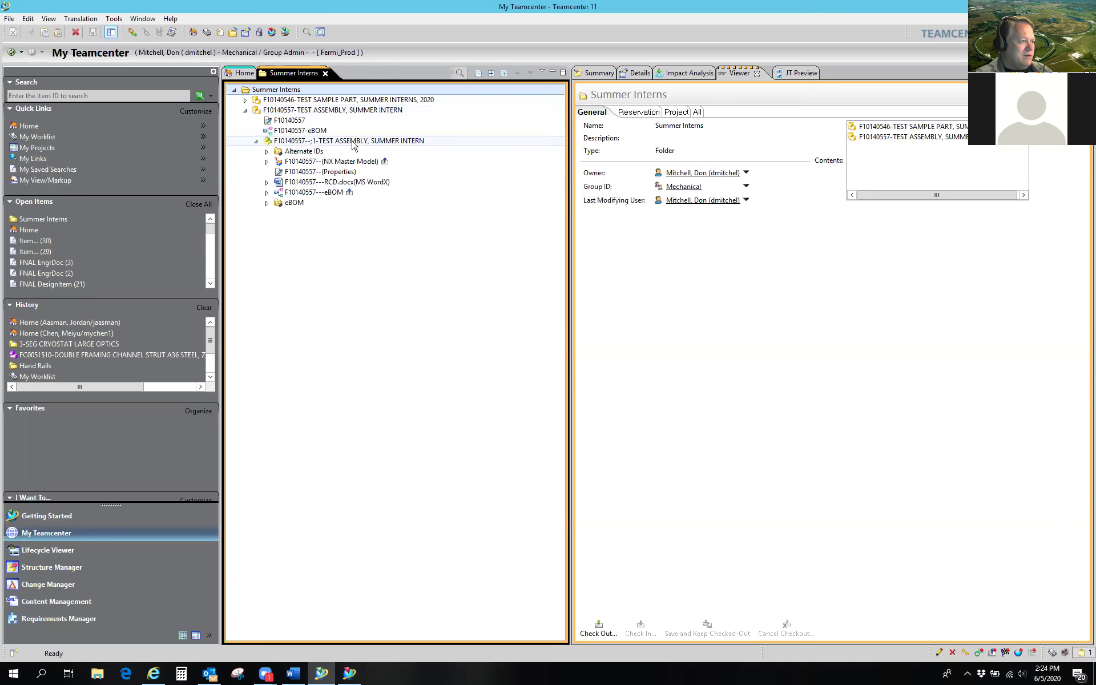
{"action": "left_click", "coordinate": [266, 204]}
{"action": "left_click", "coordinate": [399, 214]}
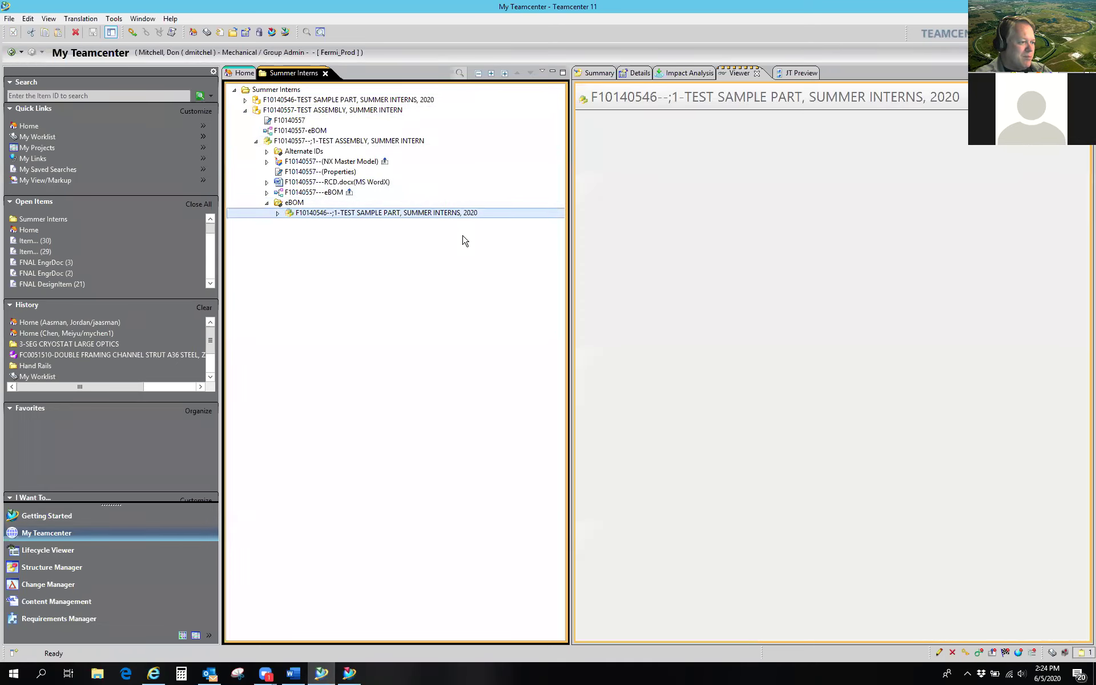
{"action": "left_click", "coordinate": [601, 73]}
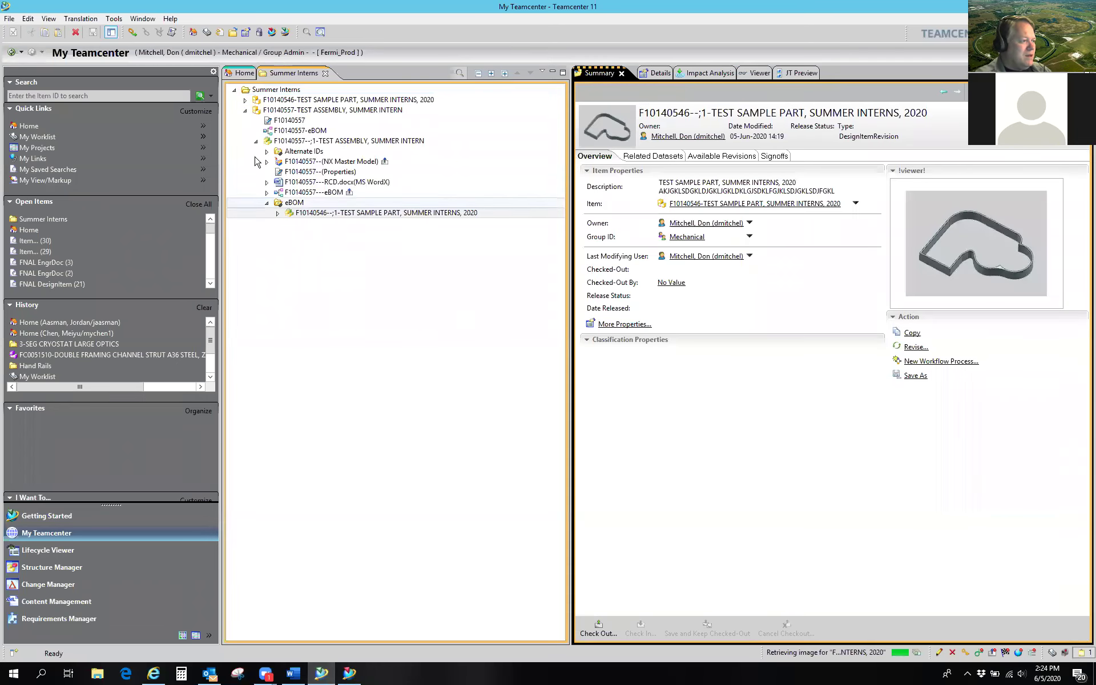
Step: Compare the summaries and contents of the sample part and test assembly items, and collapse both in the Summer Interns folder
{"action": "left_click", "coordinate": [322, 102]}
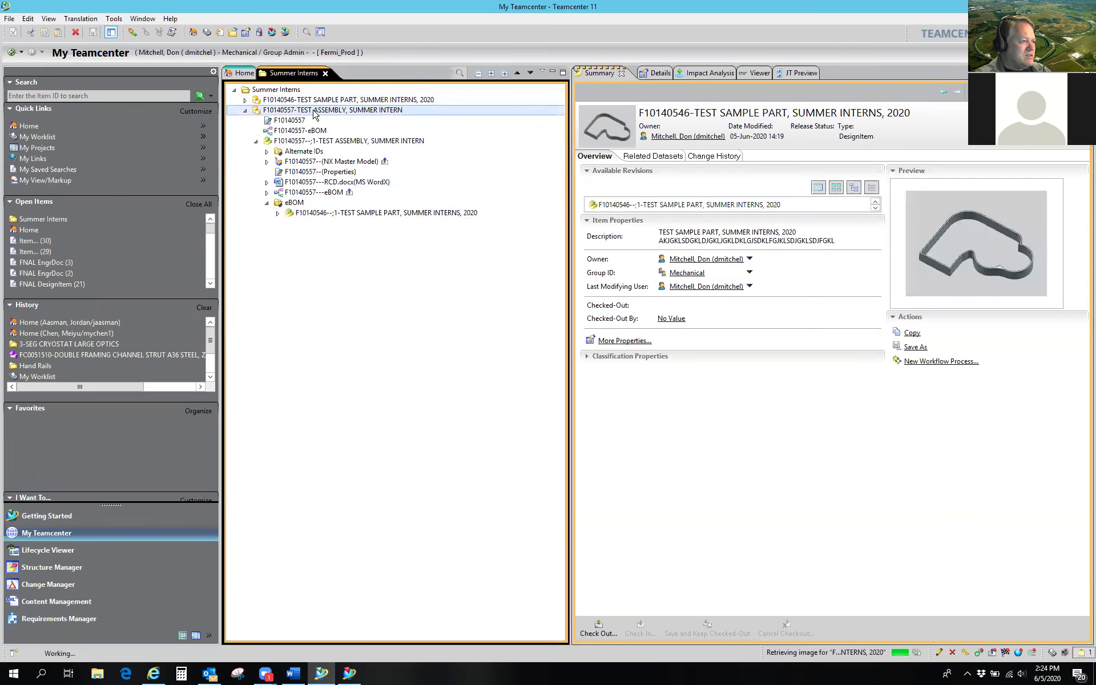
{"action": "left_click", "coordinate": [245, 111]}
{"action": "left_click", "coordinate": [245, 101]}
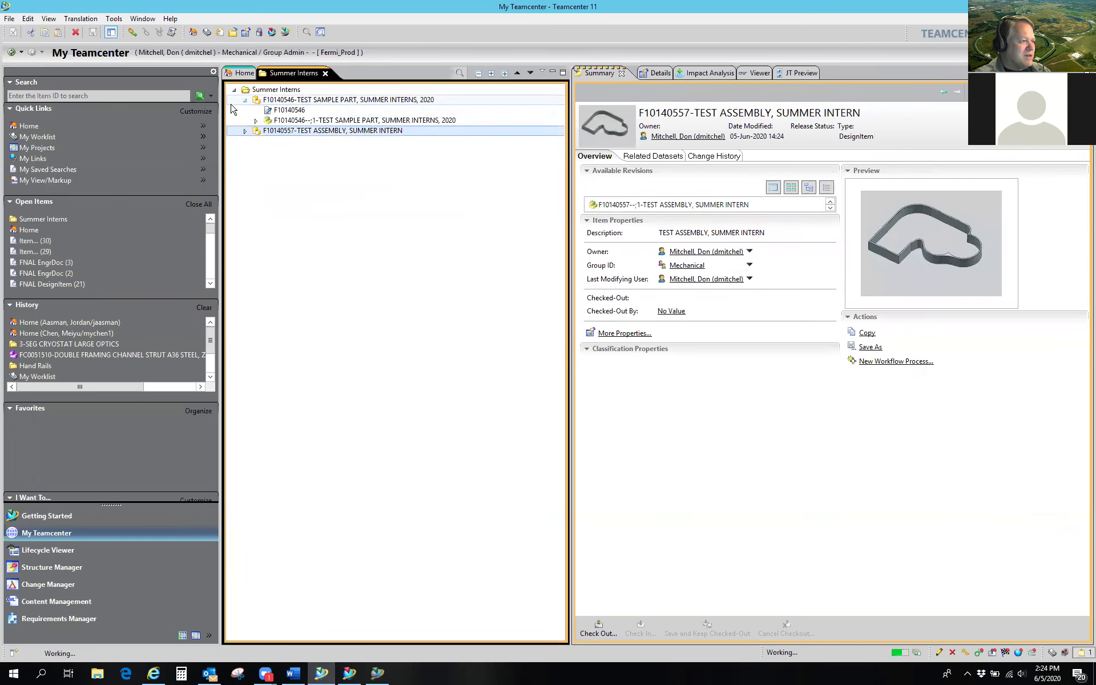
{"action": "left_click", "coordinate": [245, 99]}
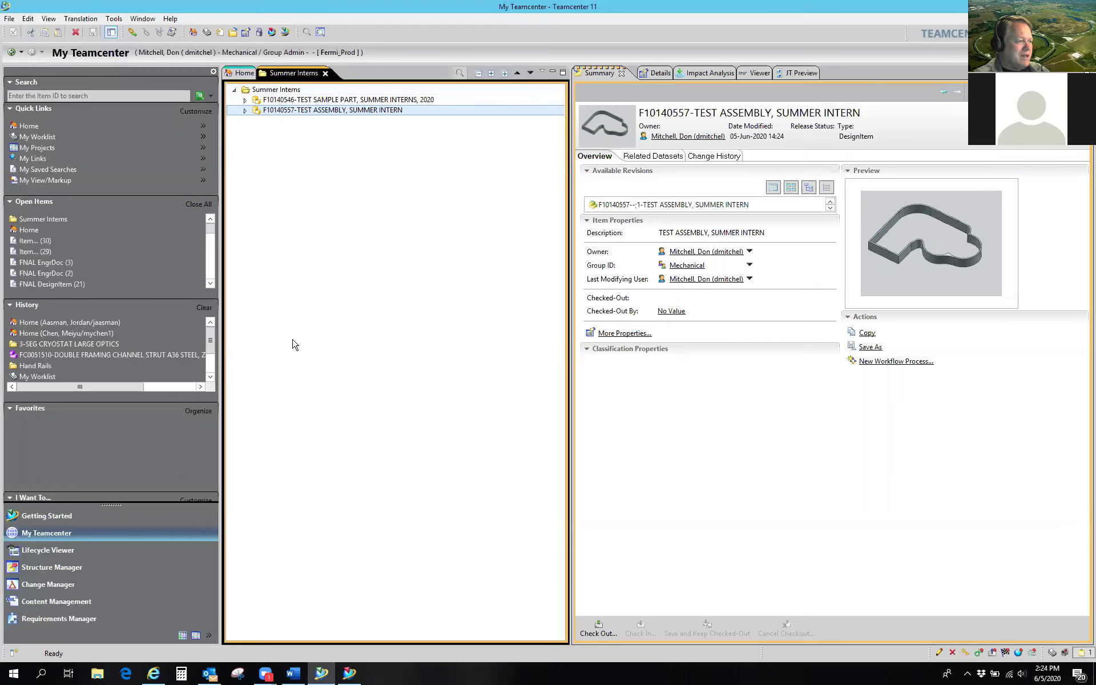
Step: Switch back to NX, select the top-level TEST ASSEMBLY, and check whether it has its own feature history
{"action": "left_click", "coordinate": [350, 674]}
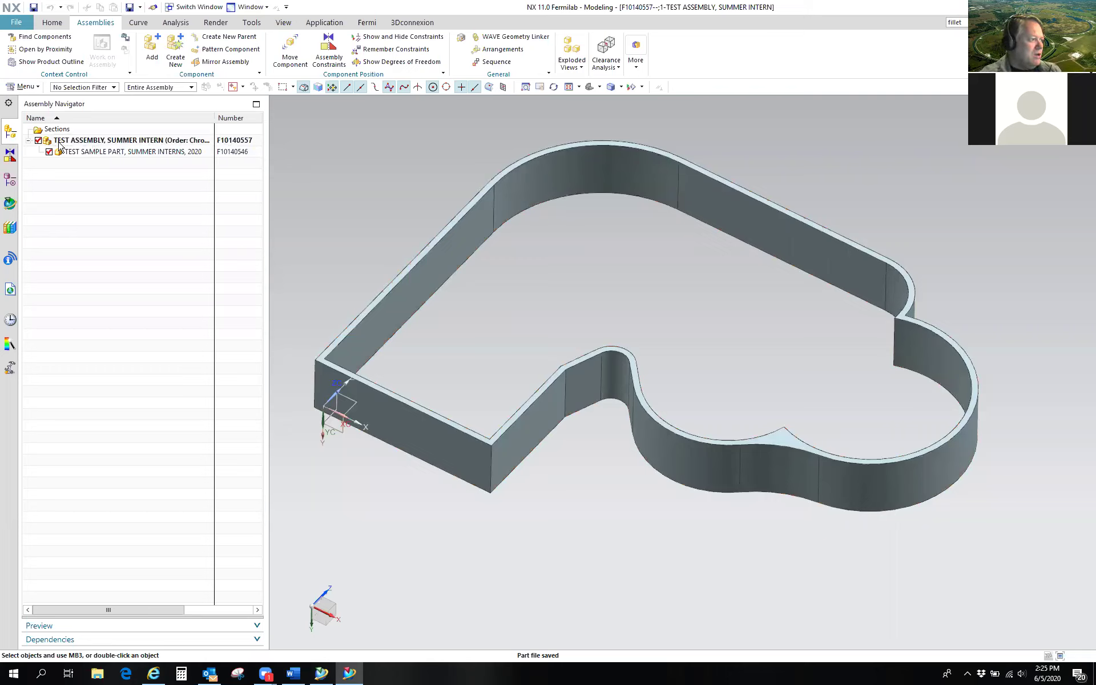
{"action": "left_click", "coordinate": [93, 144]}
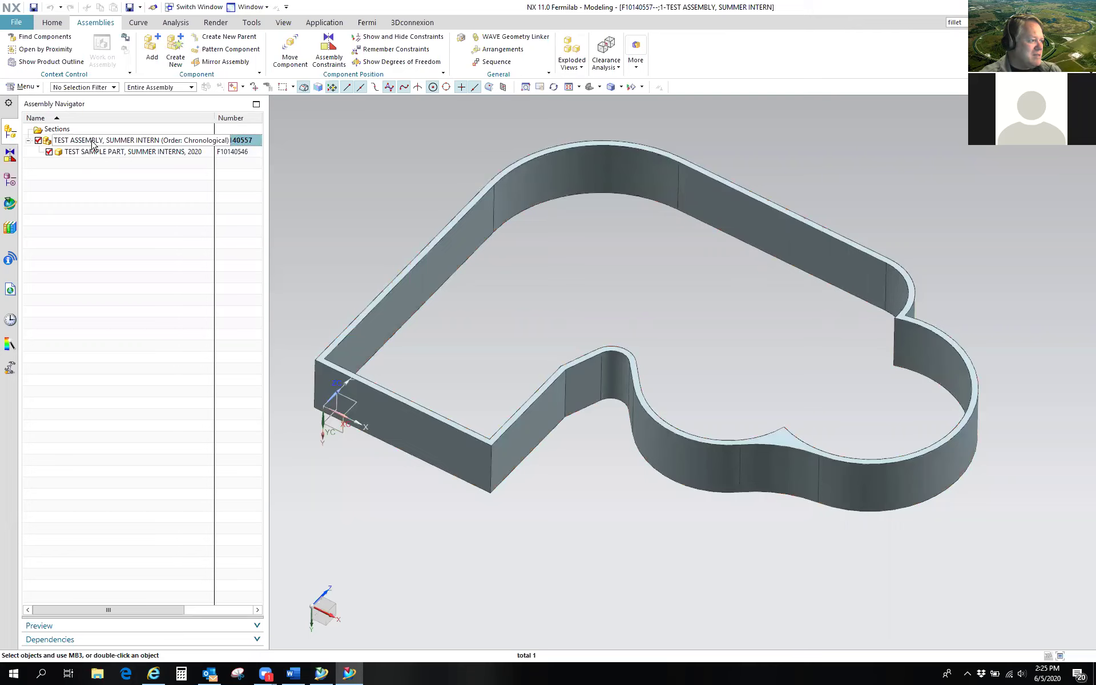
{"action": "left_click", "coordinate": [10, 180]}
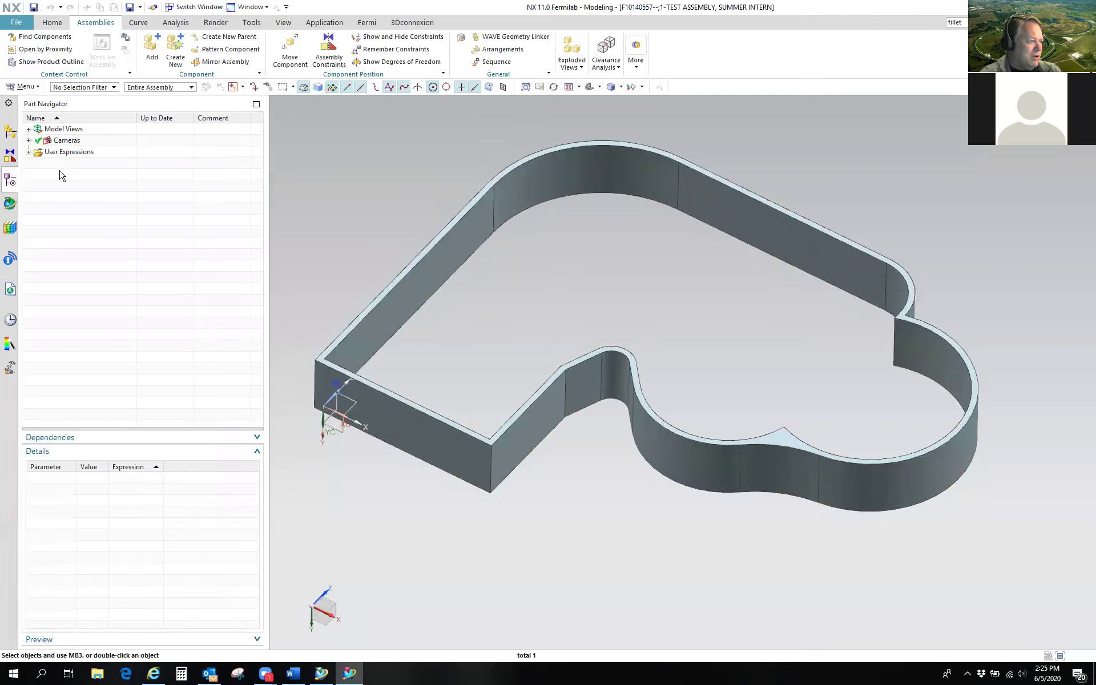
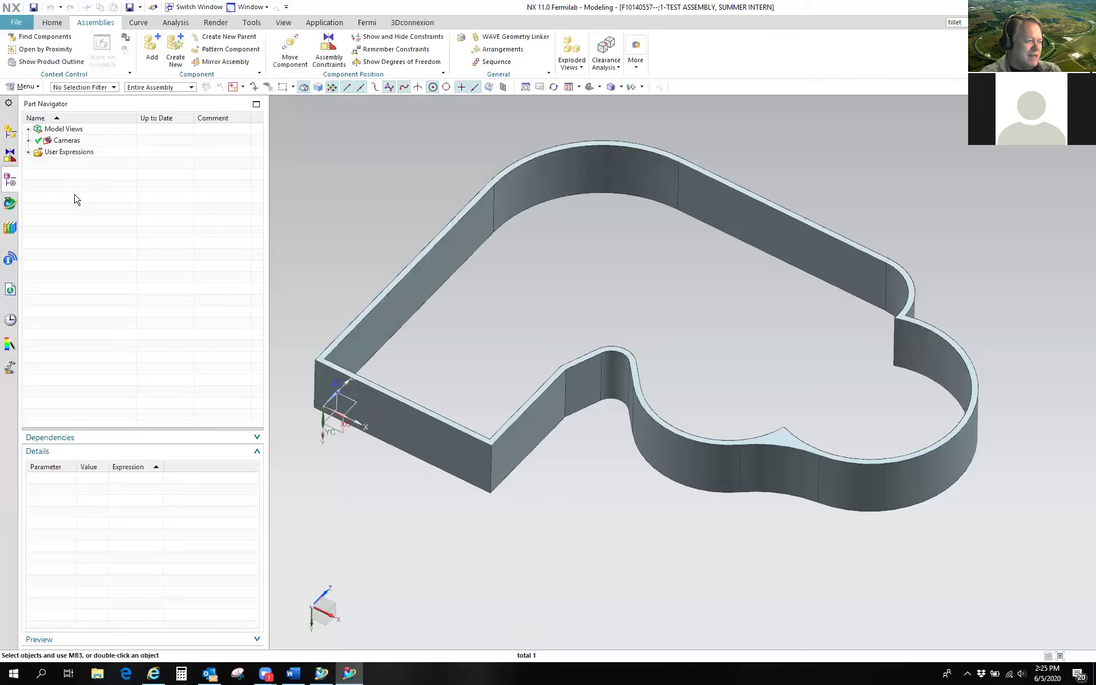
Step: Make the sample part the work part within the assembly and inspect the Extrude and Edge Blend features in its history
{"action": "left_click", "coordinate": [10, 131]}
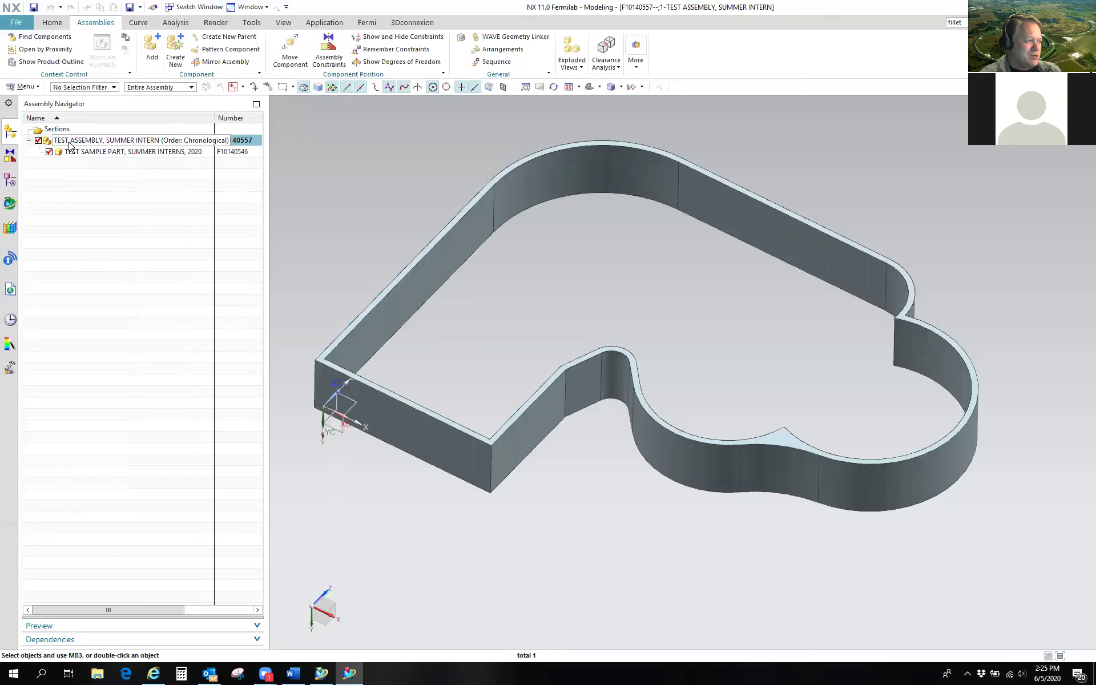
{"action": "left_click", "coordinate": [104, 153]}
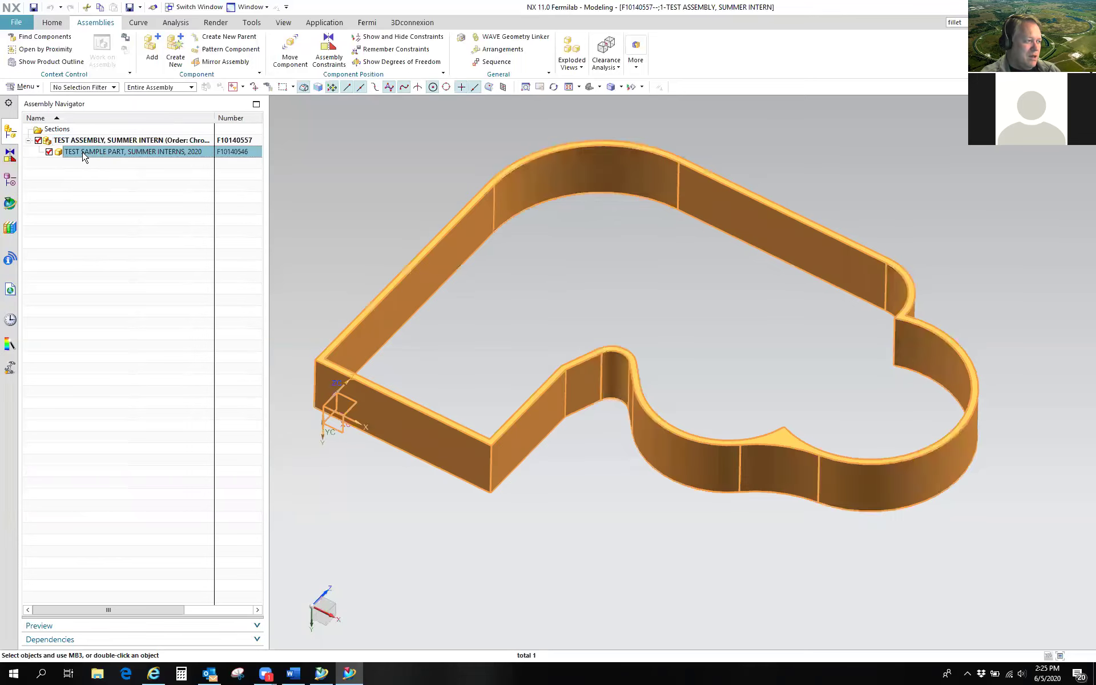
{"action": "double_click", "coordinate": [125, 153]}
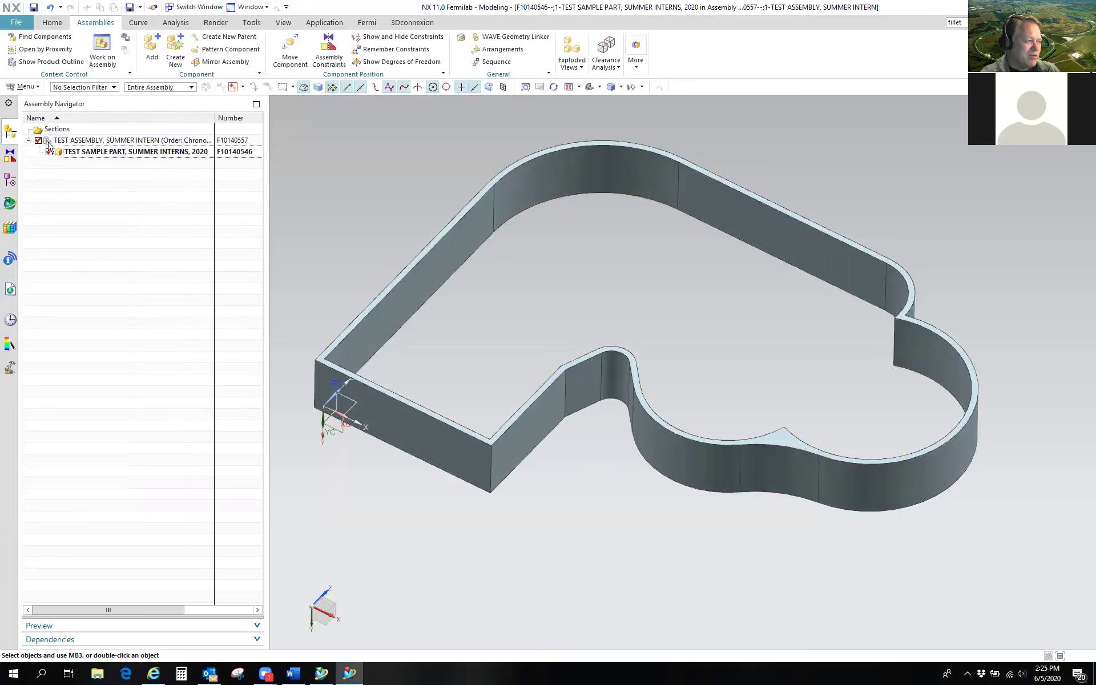
{"action": "left_click", "coordinate": [11, 181]}
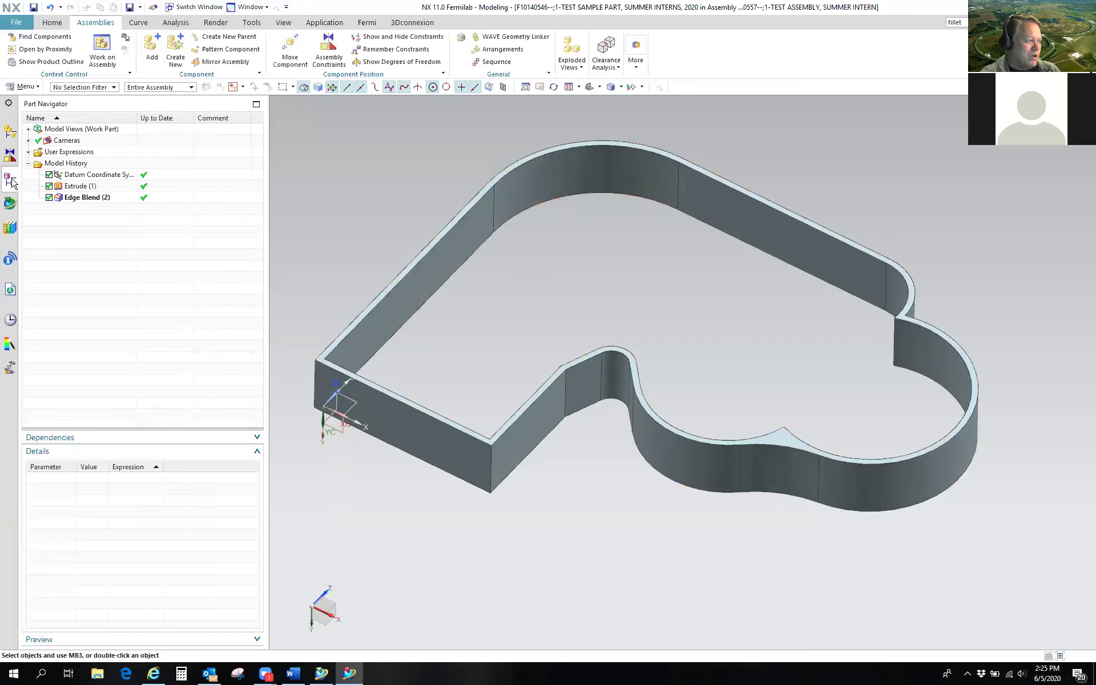
{"action": "left_click", "coordinate": [83, 188]}
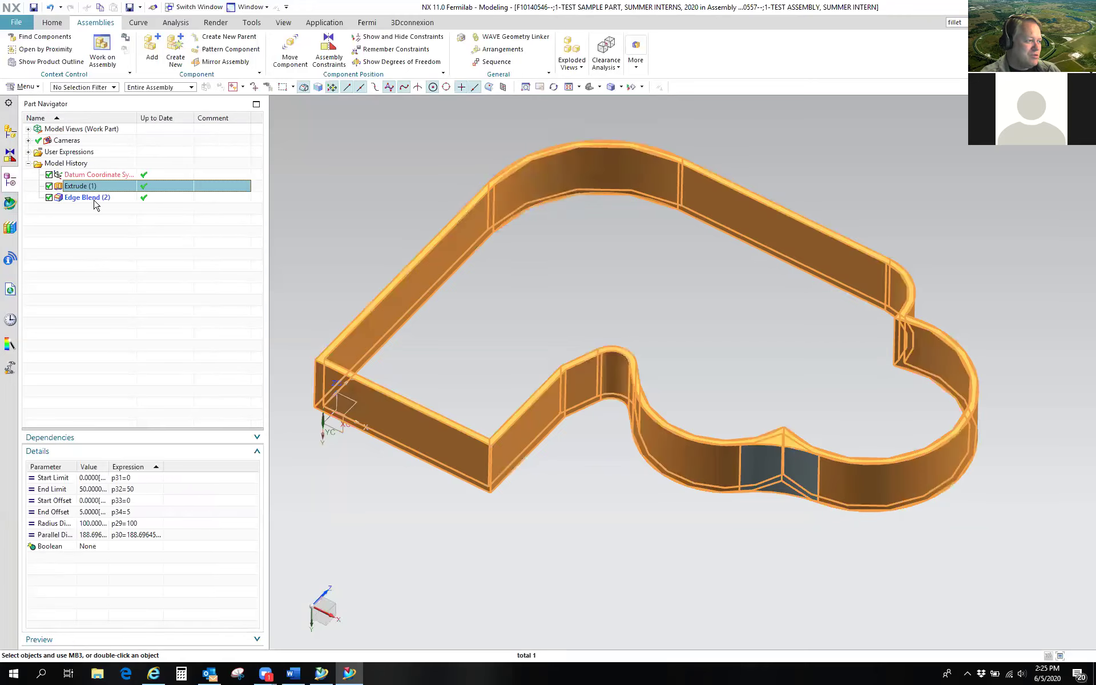
{"action": "left_click", "coordinate": [94, 200]}
Step: Make the TEST ASSEMBLY the work part again, check its feature history, and return to the assembly structure
{"action": "left_click", "coordinate": [10, 131]}
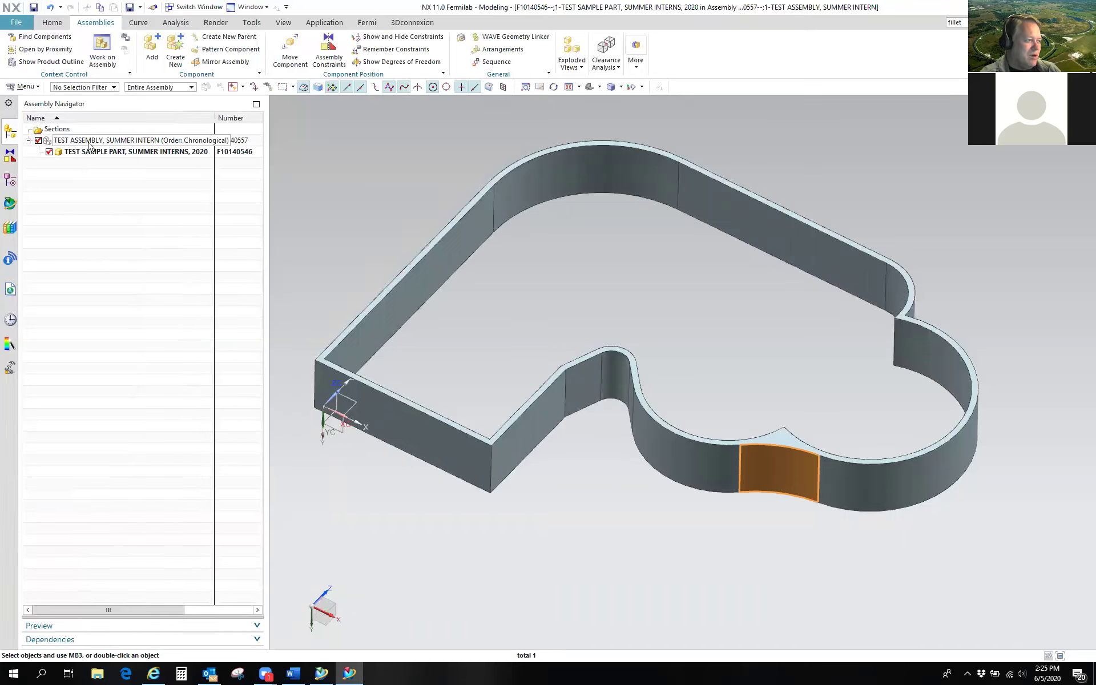
{"action": "double_click", "coordinate": [89, 142]}
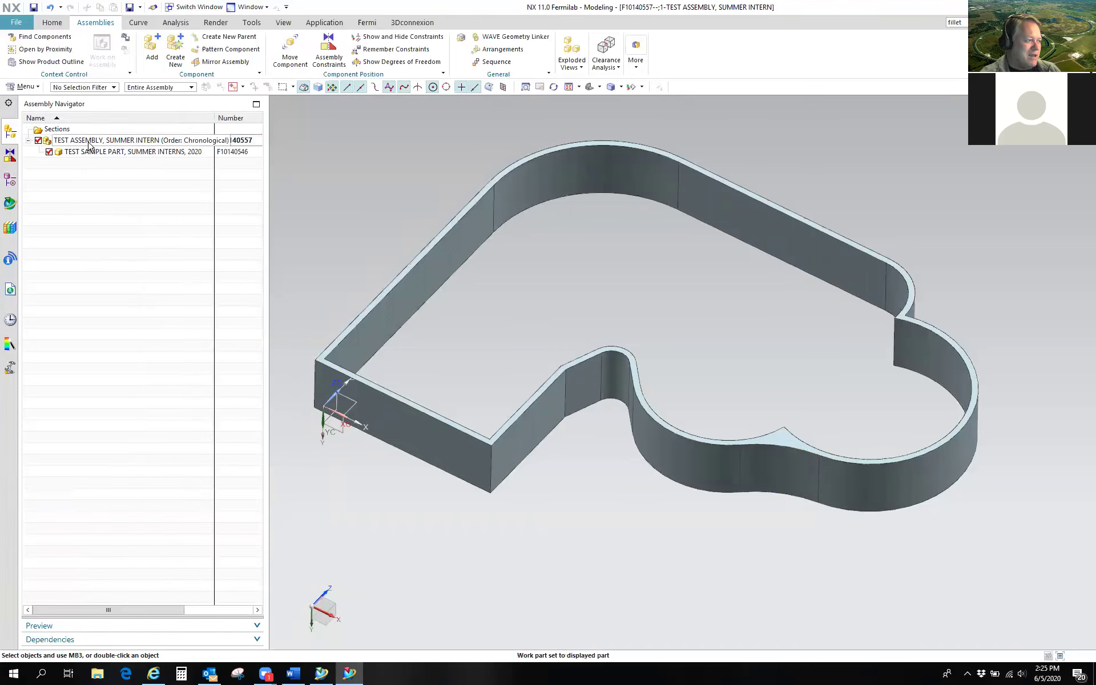
{"action": "left_click", "coordinate": [11, 180]}
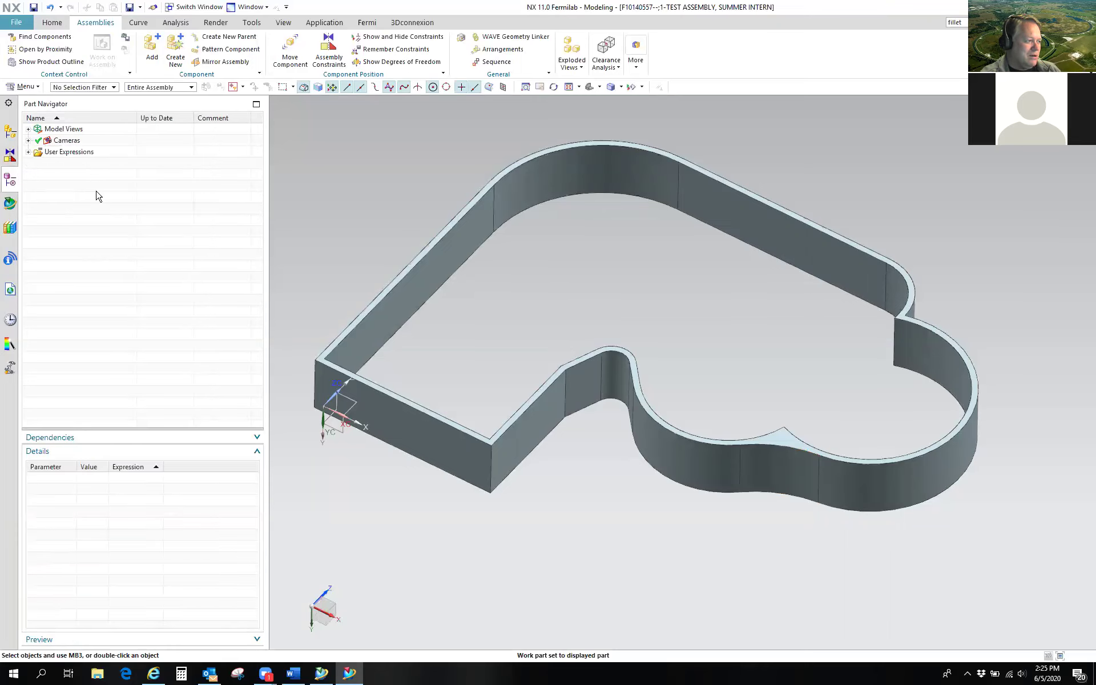
{"action": "left_click", "coordinate": [10, 155]}
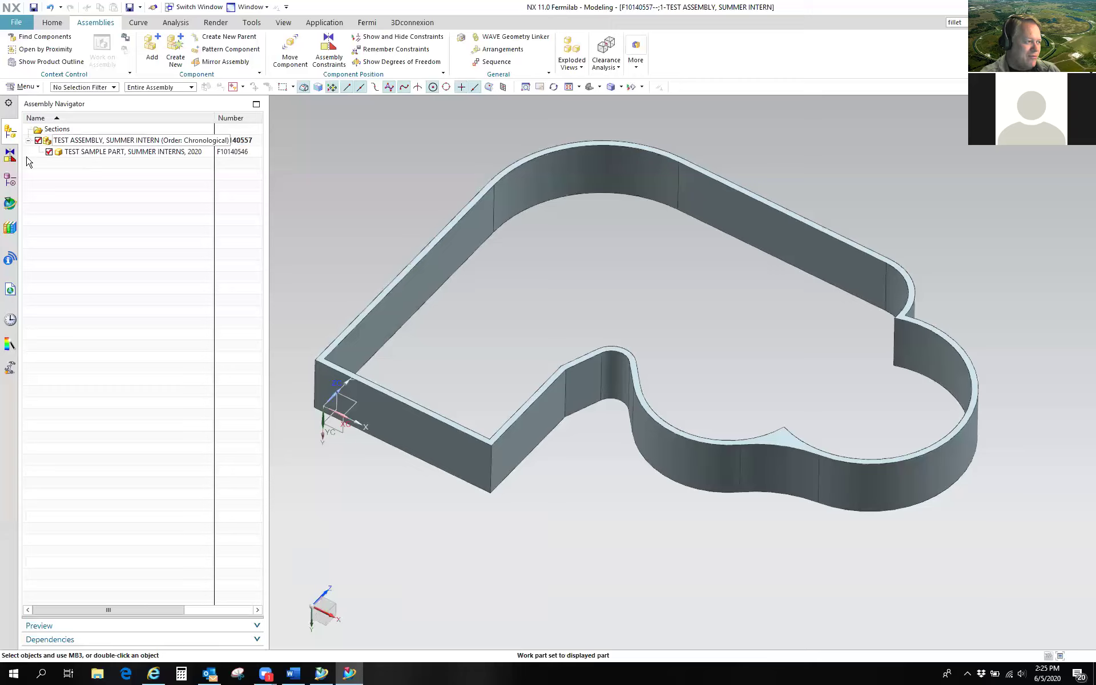
Step: Insert a 100 × 100 × 100 mm block at the origin directly in the top-level TEST ASSEMBLY, with no Boolean
{"action": "left_click", "coordinate": [11, 183]}
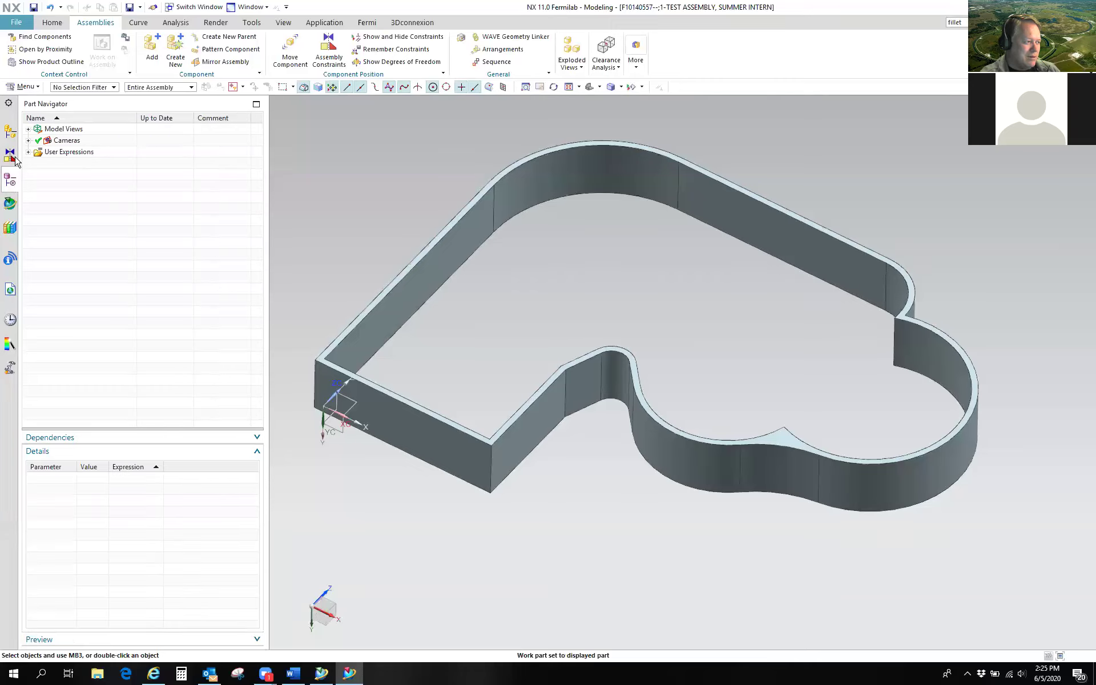
{"action": "left_click", "coordinate": [11, 132]}
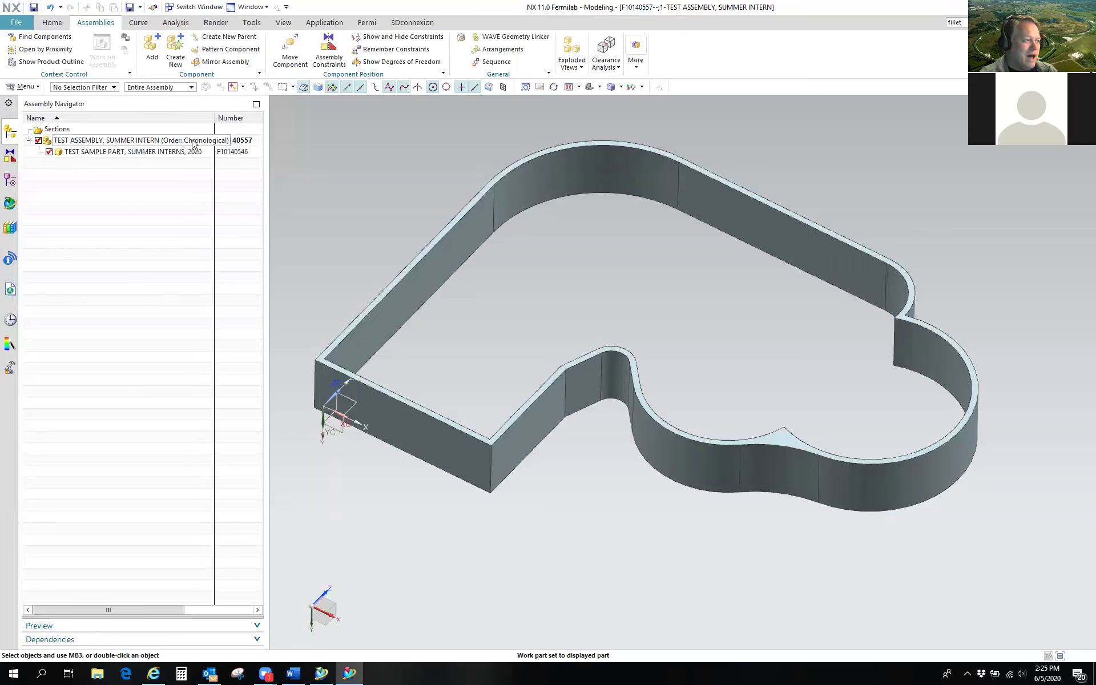
{"action": "left_click", "coordinate": [52, 22]}
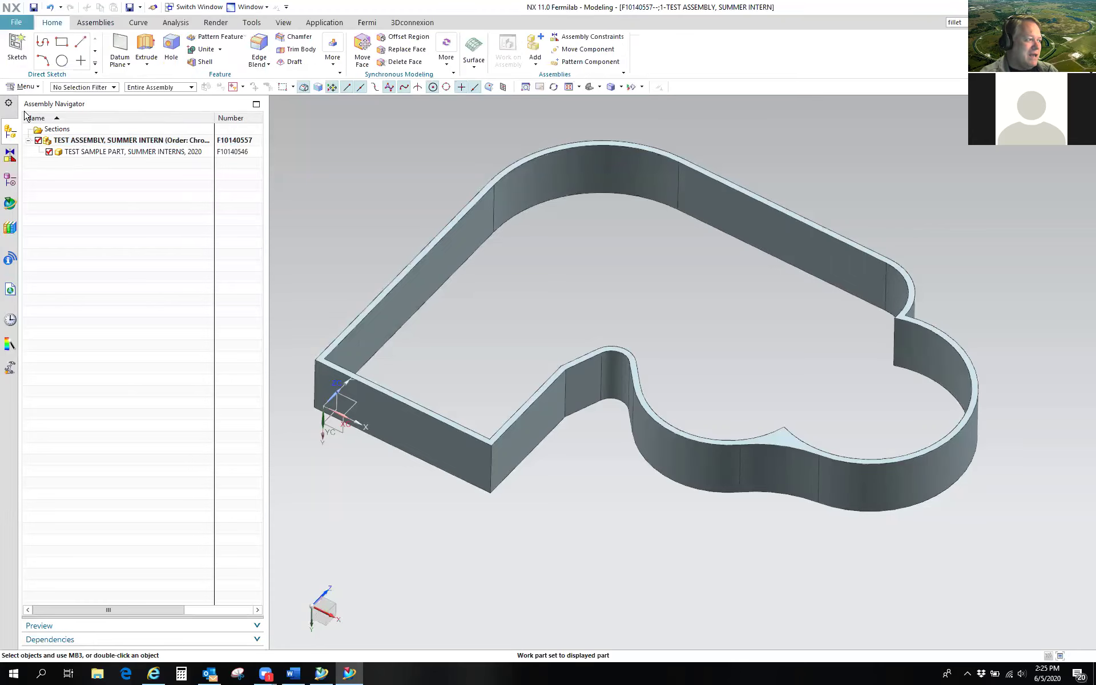
{"action": "left_click", "coordinate": [28, 87]}
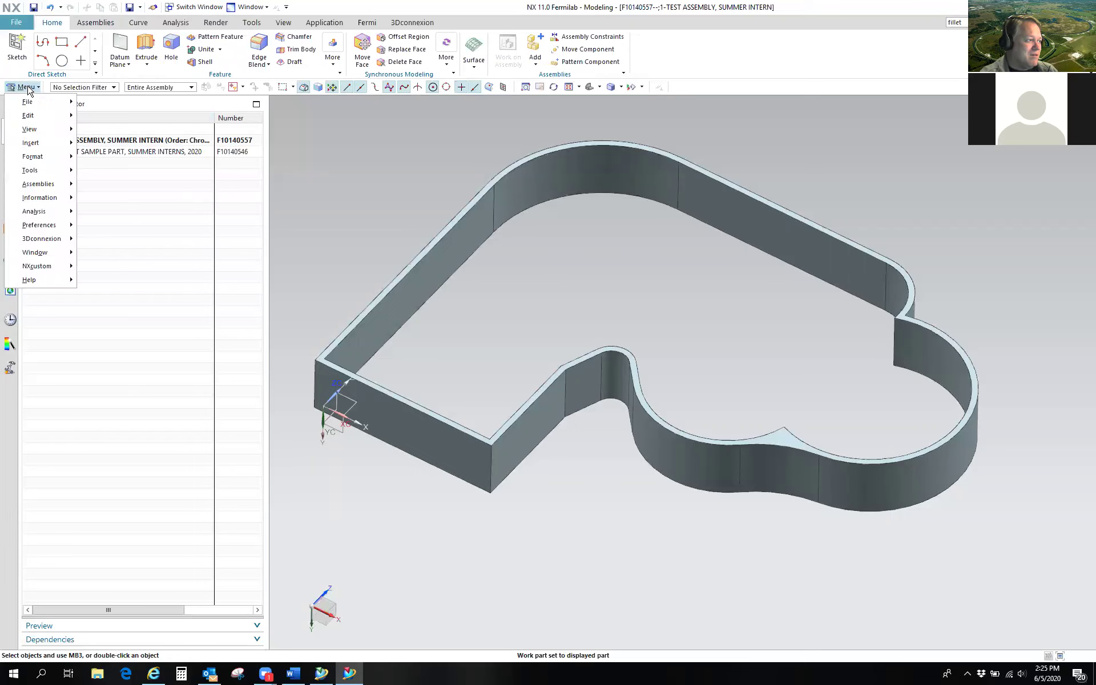
{"action": "mouse_move", "coordinate": [43, 143]}
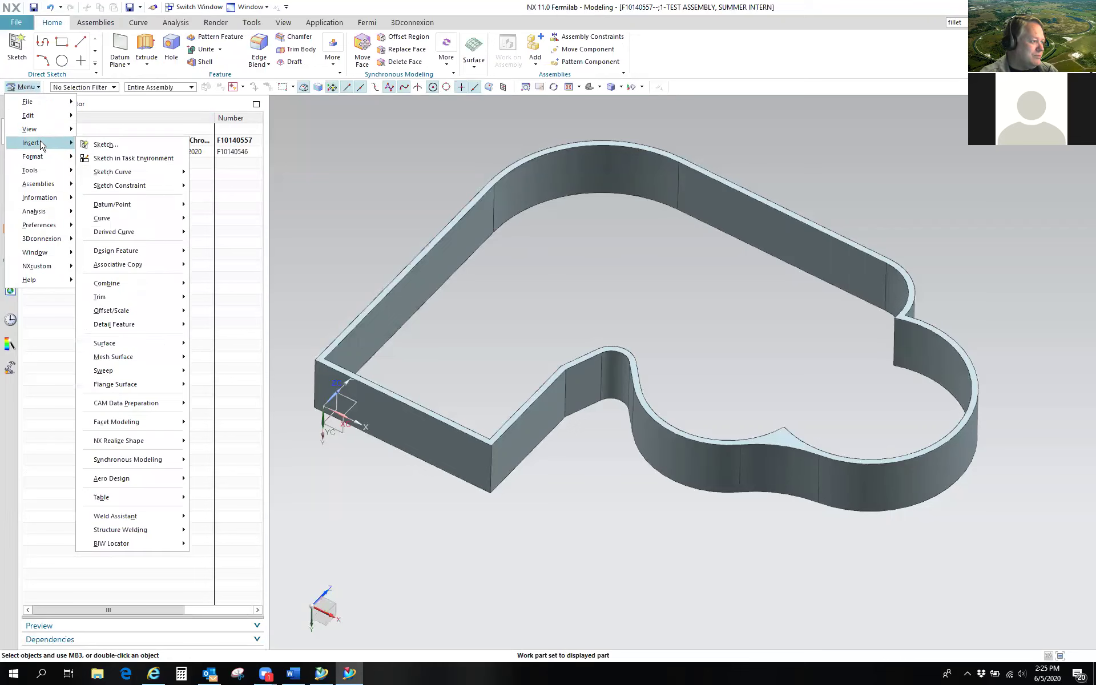
{"action": "mouse_move", "coordinate": [123, 253]}
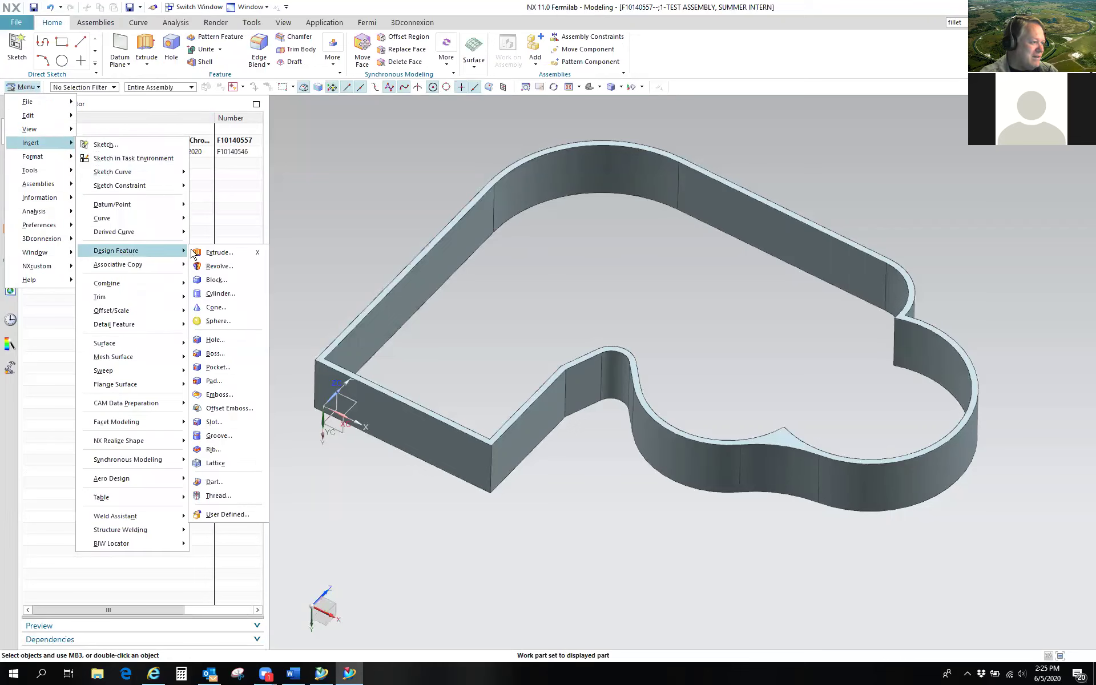
{"action": "left_click", "coordinate": [217, 279]}
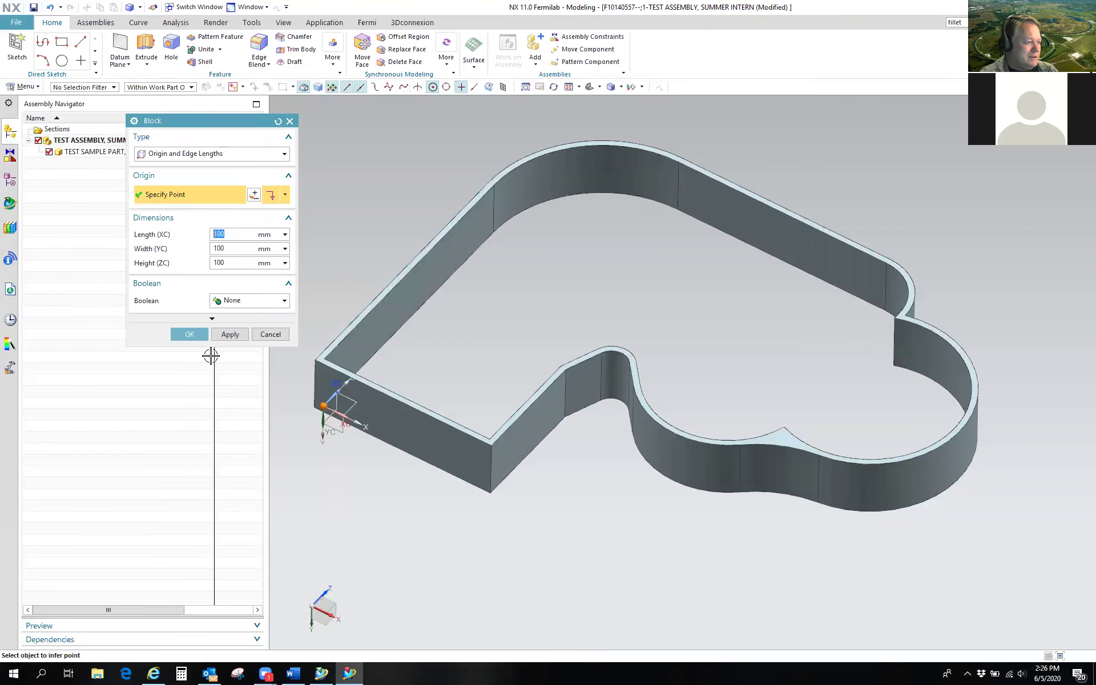
{"action": "left_click", "coordinate": [189, 334]}
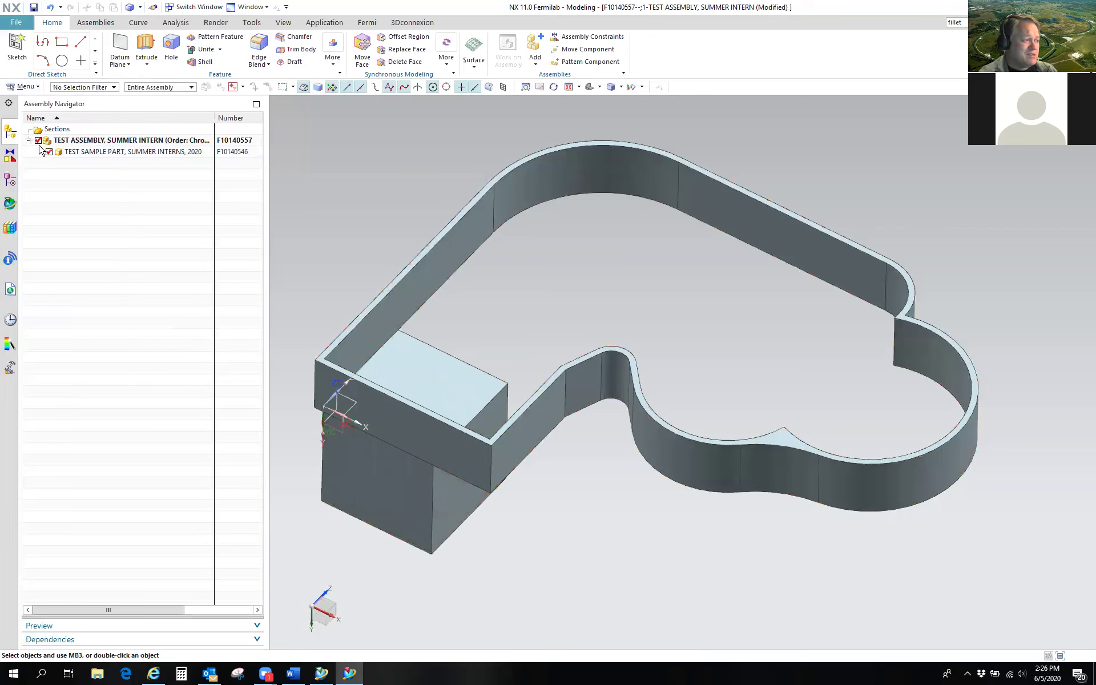
Step: Inspect the block in the TEST ASSEMBLY's feature history and compare it with the assembly structure
{"action": "left_click", "coordinate": [9, 180]}
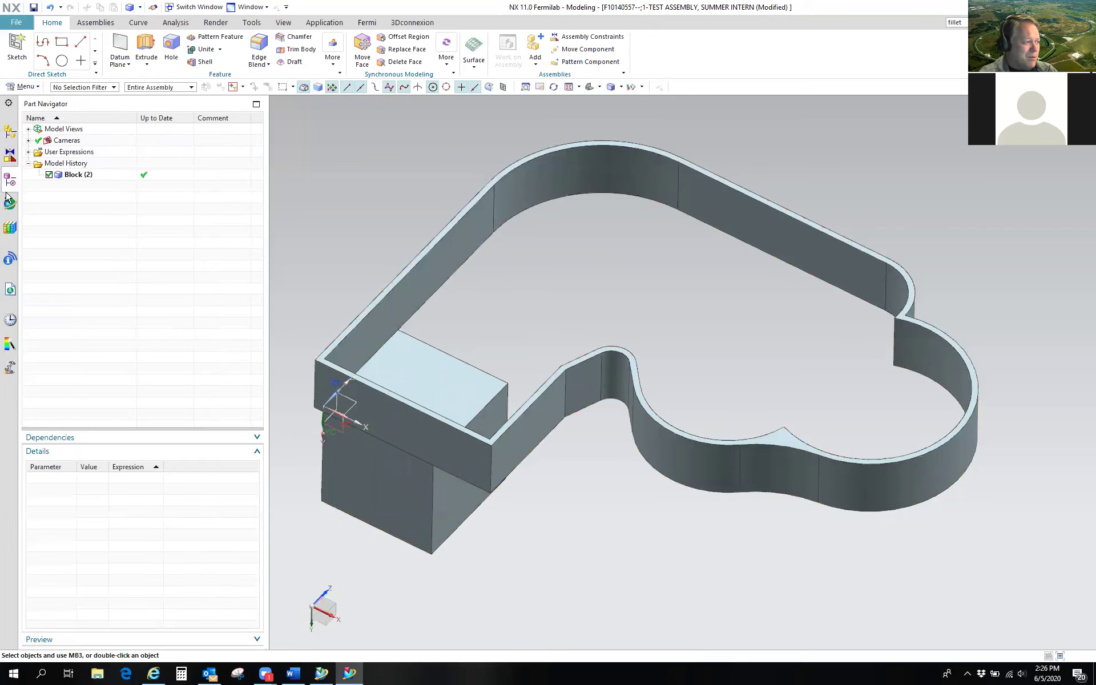
{"action": "left_click", "coordinate": [78, 176]}
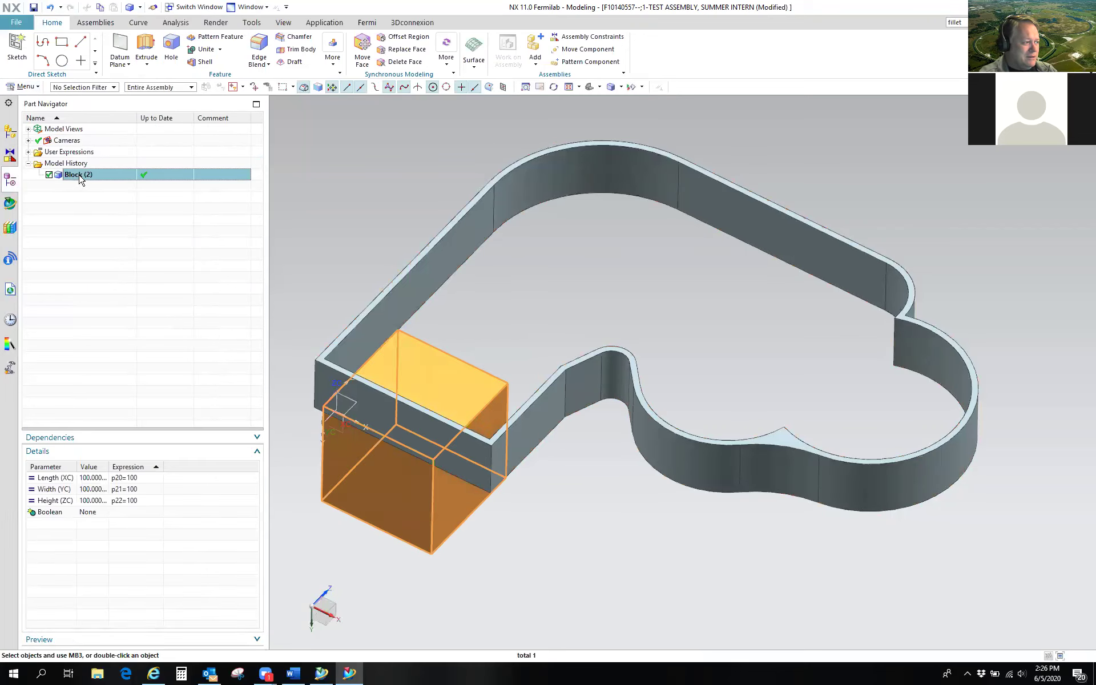
{"action": "left_click", "coordinate": [9, 154]}
{"action": "left_click", "coordinate": [71, 139]}
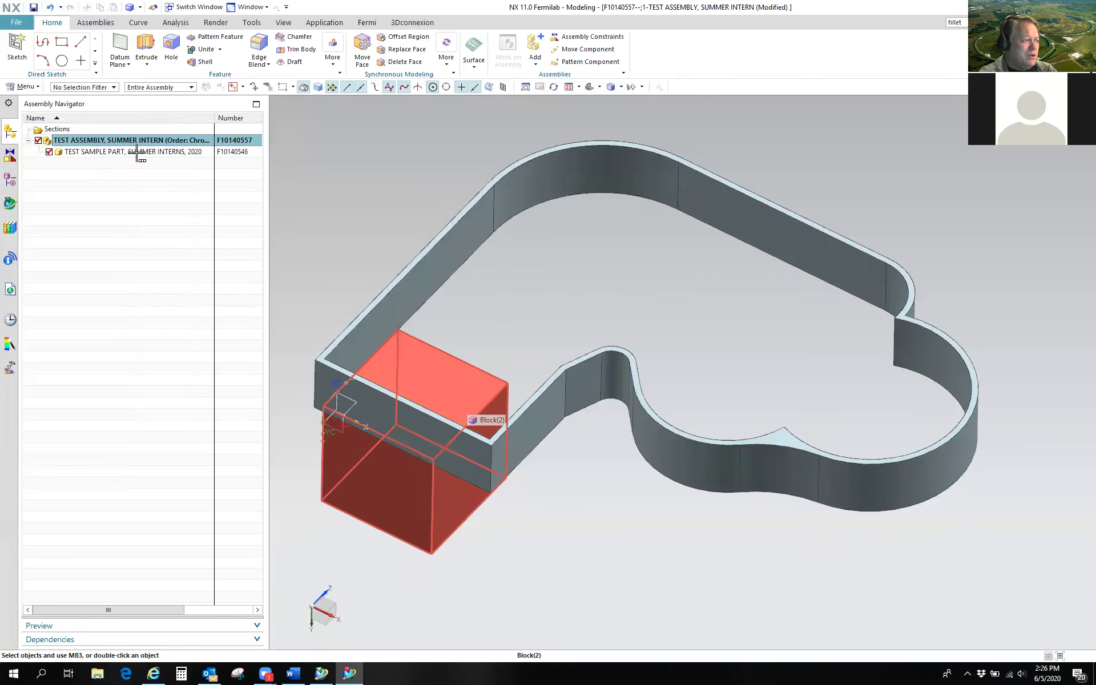
{"action": "left_click", "coordinate": [9, 182]}
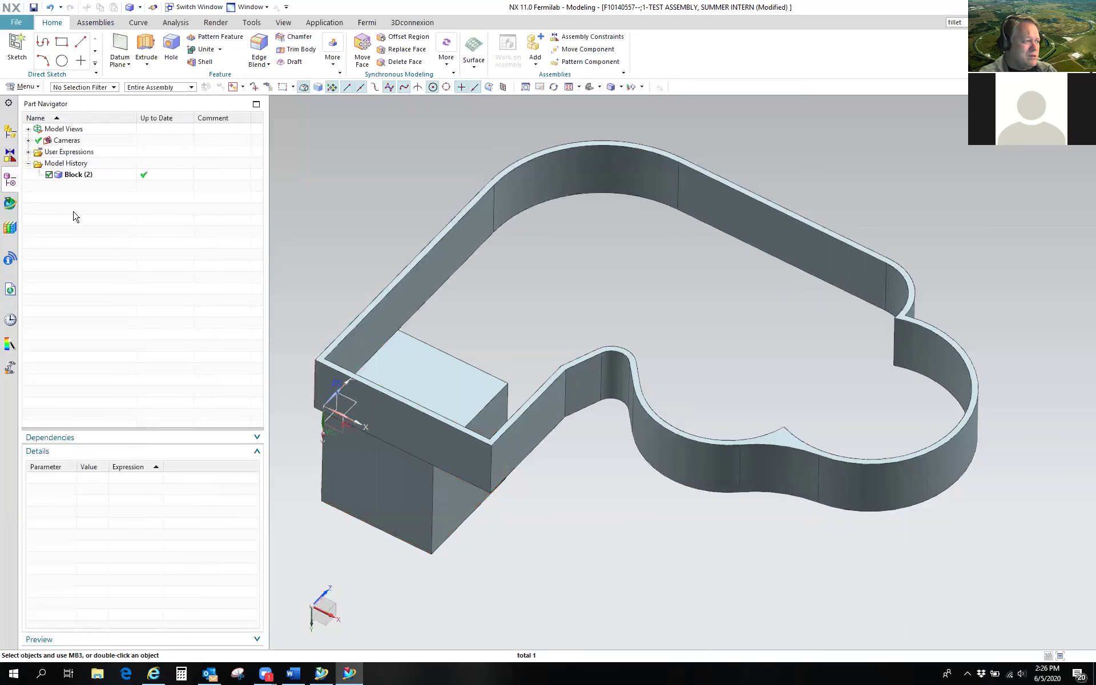
Step: Delete the block feature from the TEST ASSEMBLY's history and return to the assembly structure
{"action": "left_click", "coordinate": [82, 176]}
{"action": "right_click", "coordinate": [83, 178]}
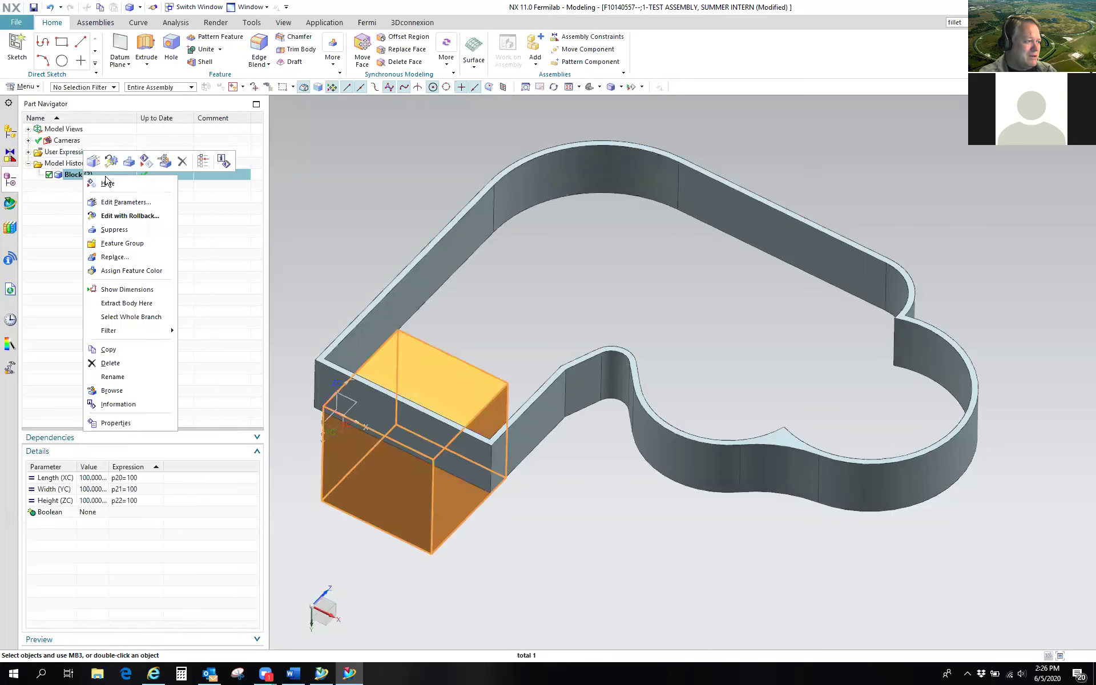
{"action": "left_click", "coordinate": [179, 162]}
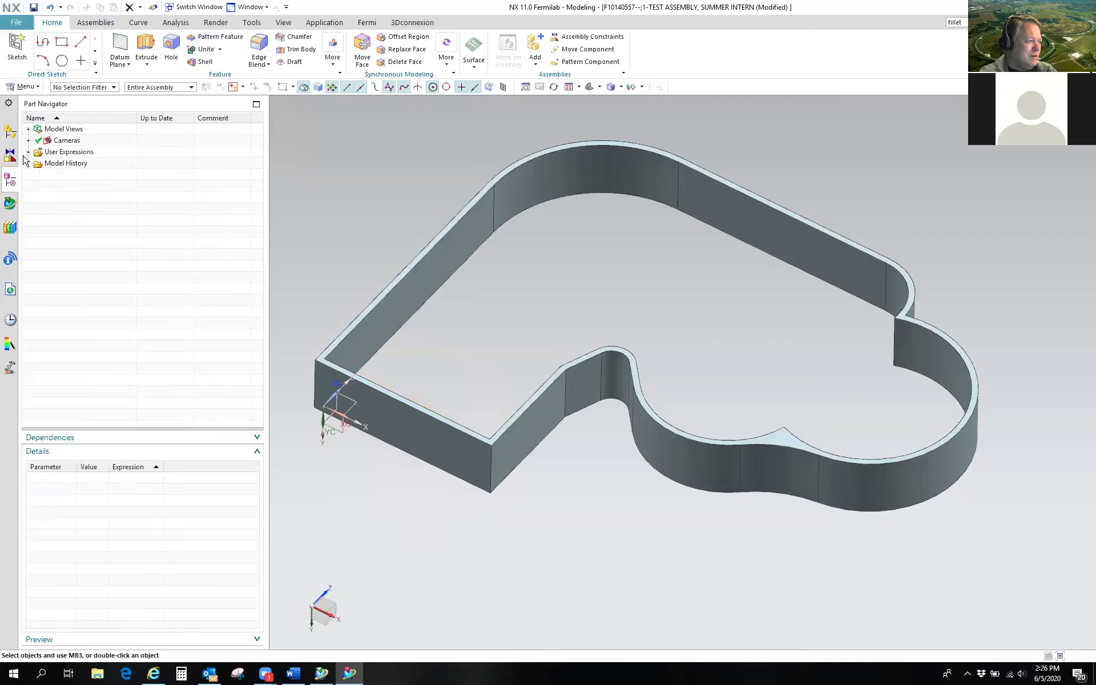
{"action": "left_click", "coordinate": [10, 131]}
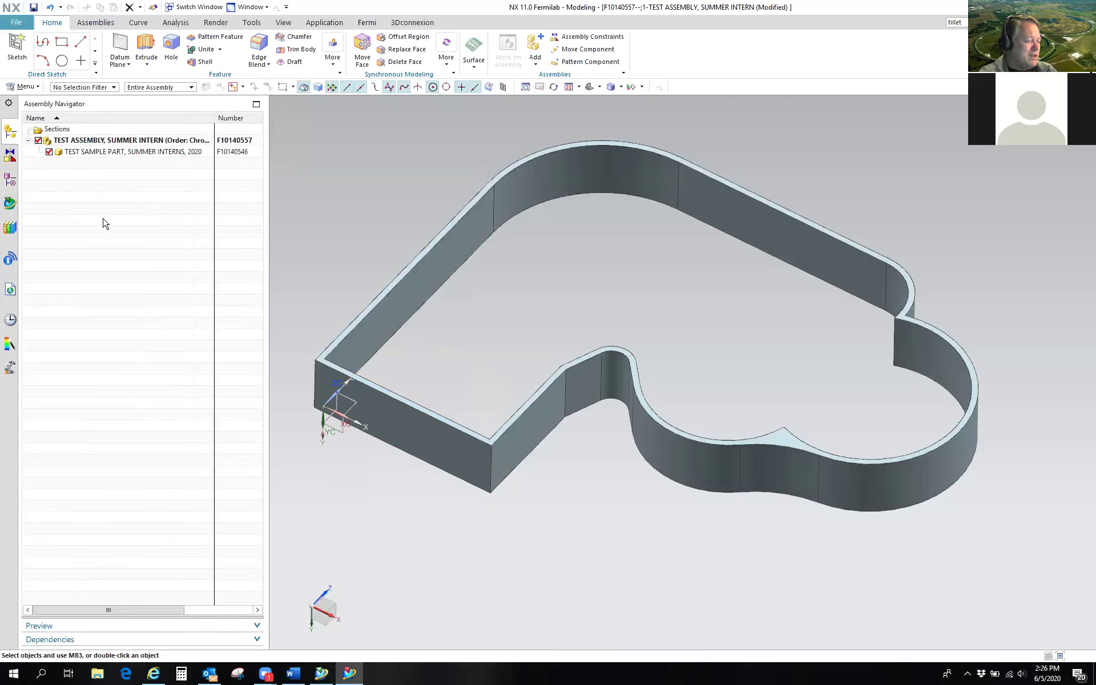
Step: Start a new component under TEST ASSEMBLY from the millimetre Model template, assign its ID, and name it BLOCK
{"action": "left_click", "coordinate": [86, 141]}
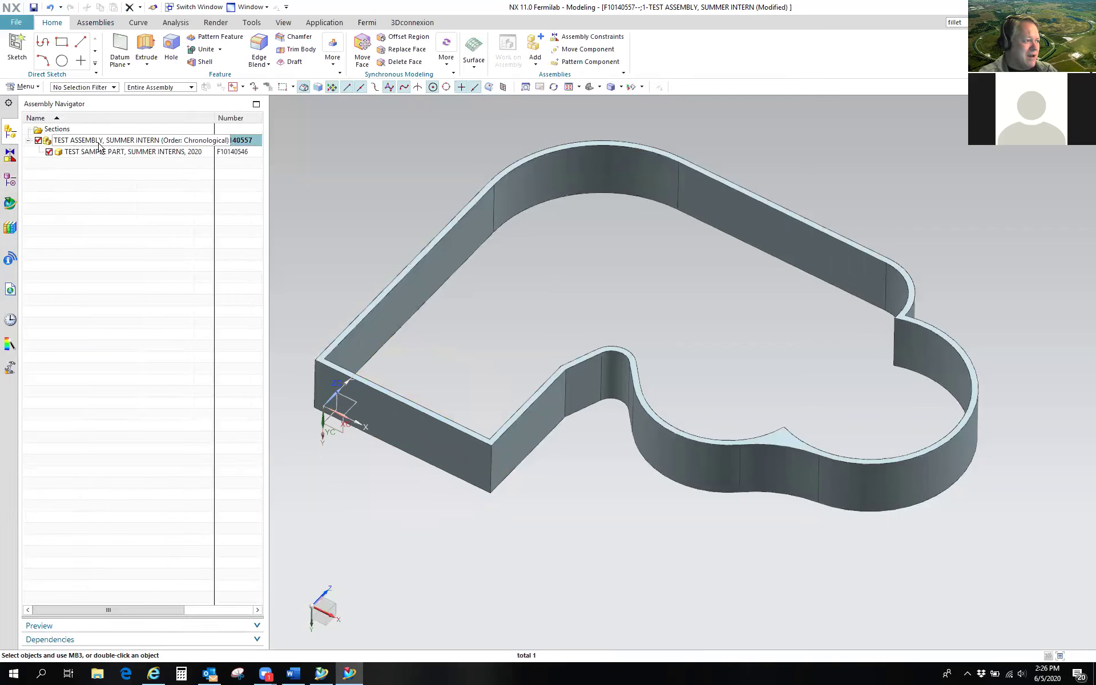
{"action": "left_click", "coordinate": [103, 27]}
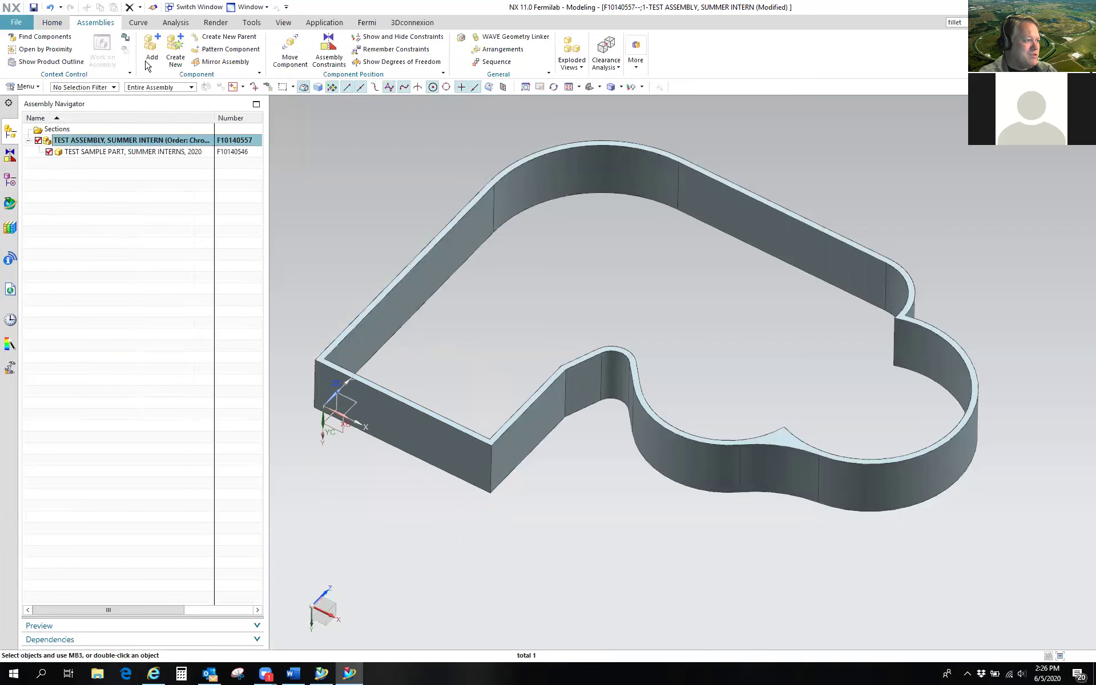
{"action": "left_click", "coordinate": [175, 56]}
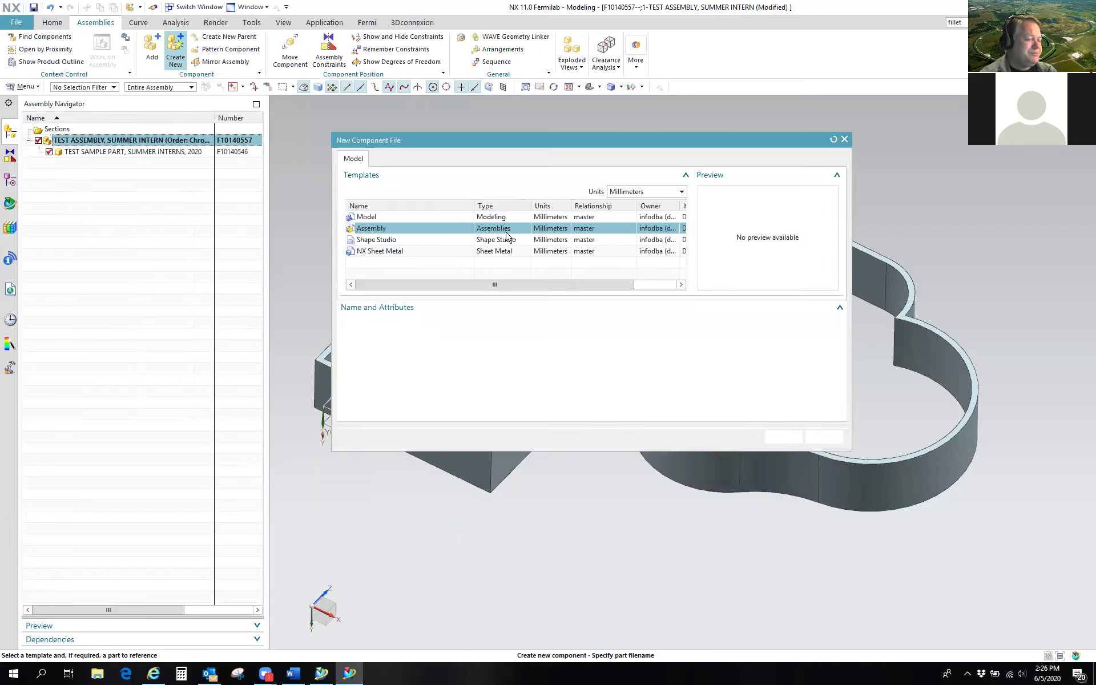
{"action": "left_click", "coordinate": [374, 217]}
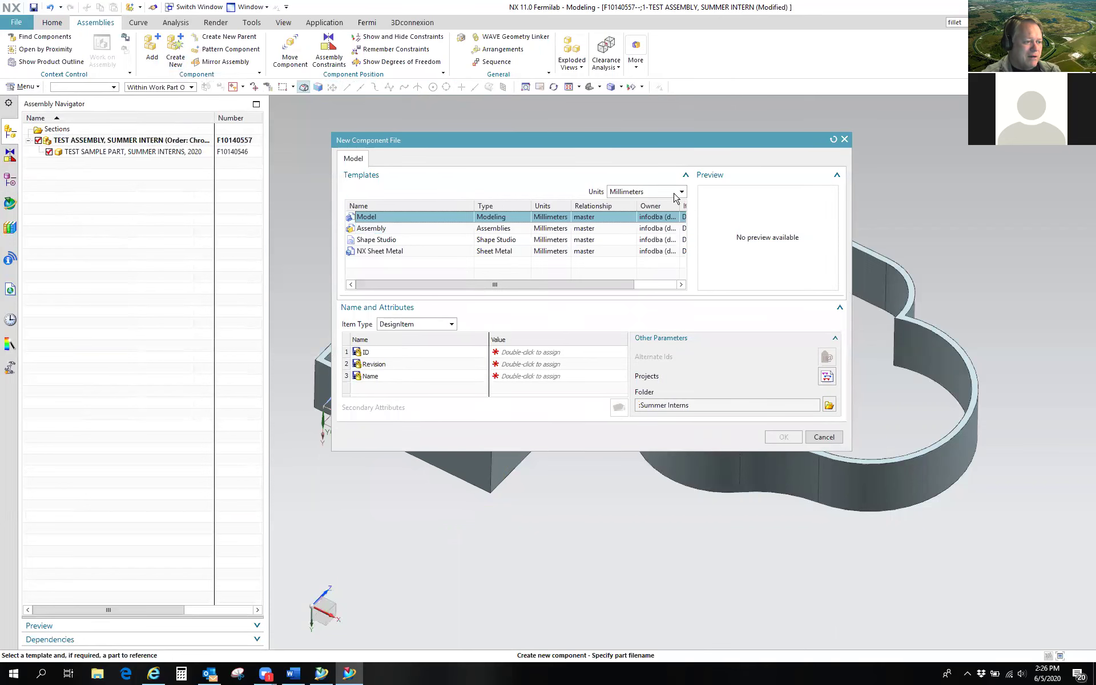
{"action": "double_click", "coordinate": [557, 352]}
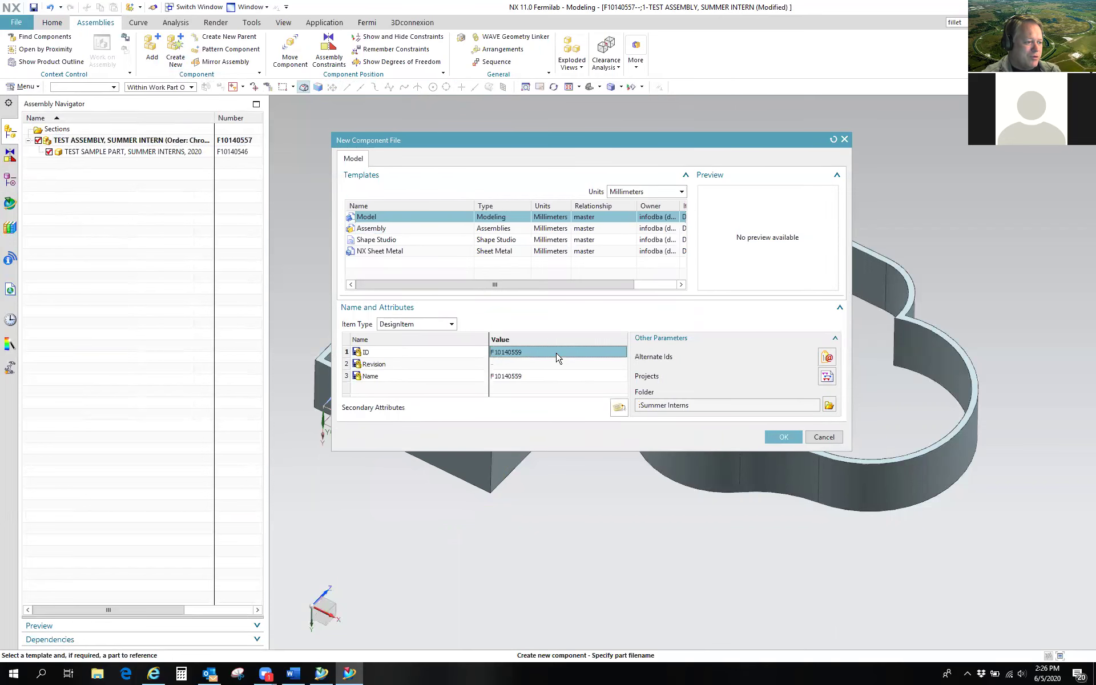
{"action": "left_click", "coordinate": [539, 378]}
{"action": "left_click", "coordinate": [539, 378]}
{"action": "type", "text": "BLOCK"}
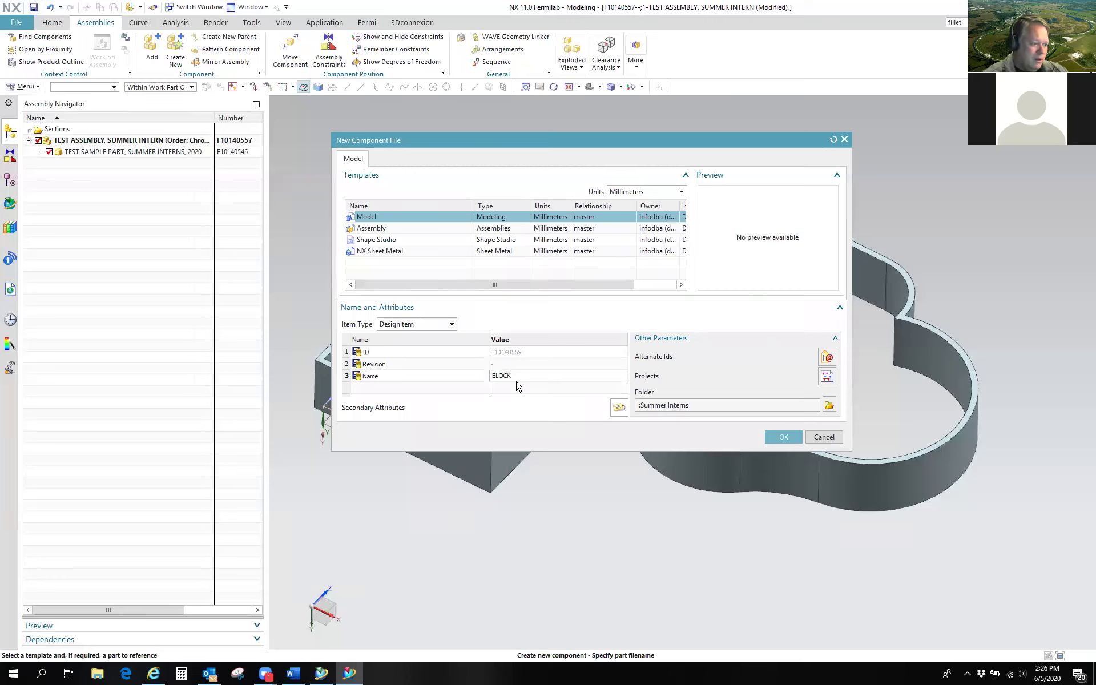
Step: Copy the component's name BLOCK into the description in its secondary attributes
{"action": "double_click", "coordinate": [491, 376]}
{"action": "key", "text": "ctrl+c"}
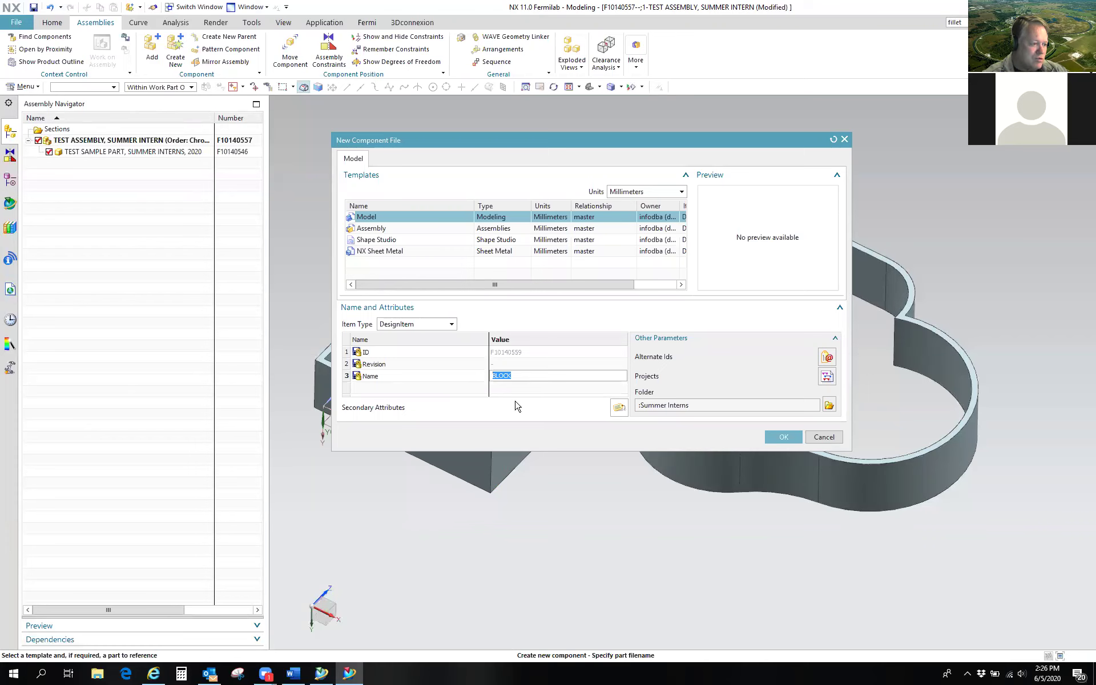
{"action": "left_click", "coordinate": [517, 352]}
{"action": "left_click", "coordinate": [618, 408]}
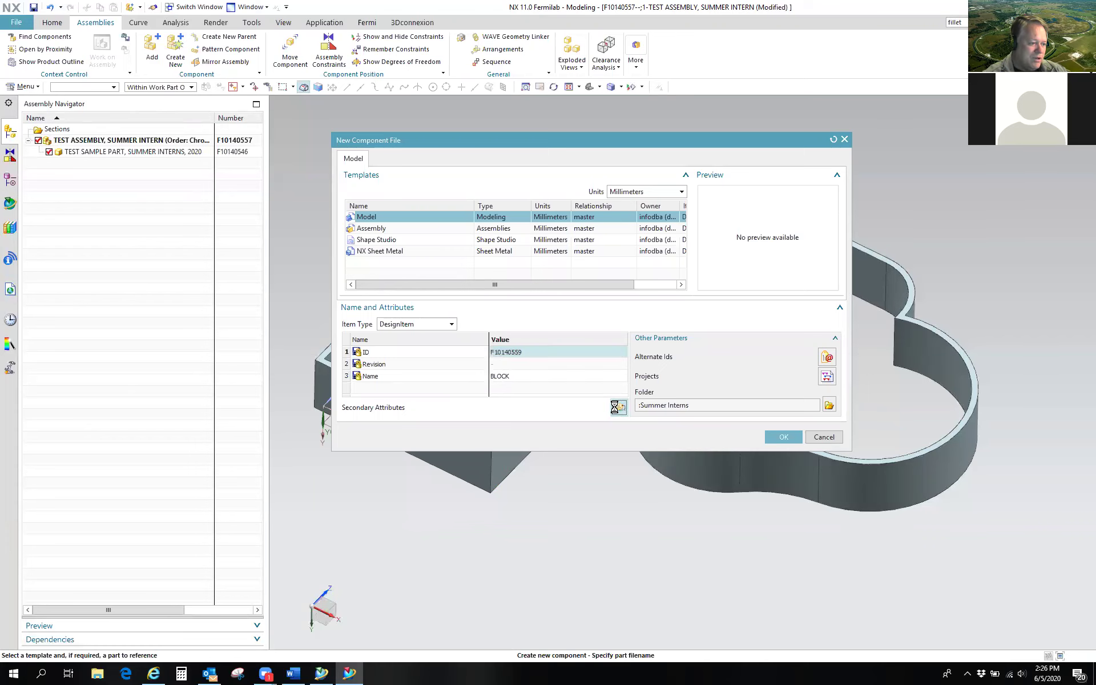
{"action": "left_click", "coordinate": [547, 239]}
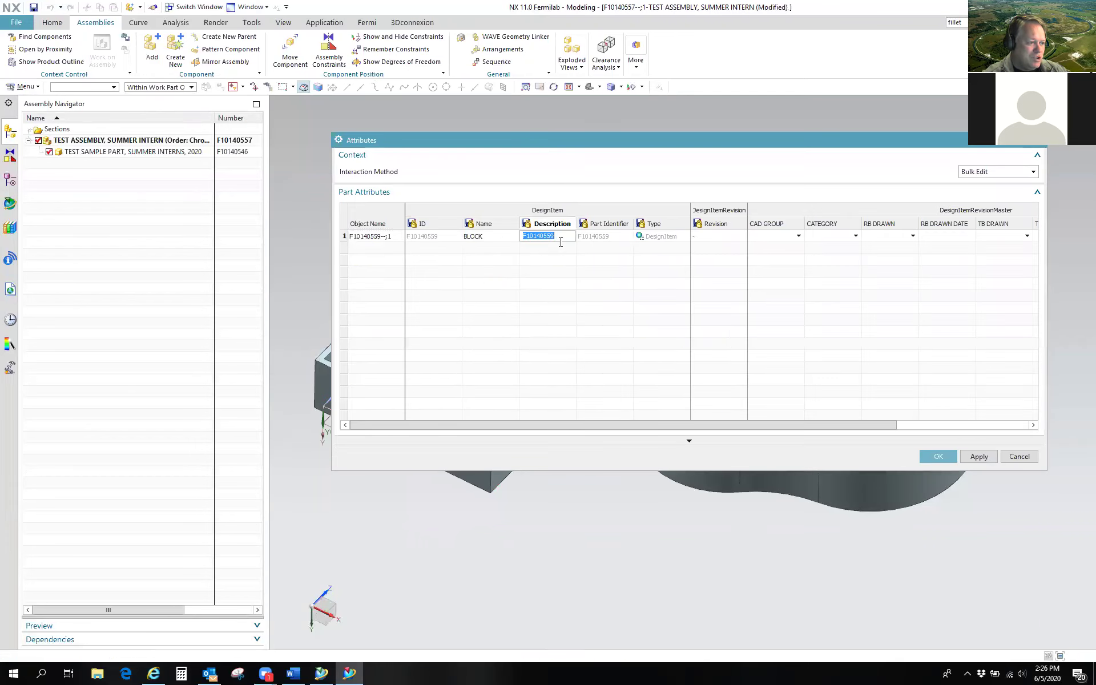
{"action": "key", "text": "ctrl+v"}
Step: Set the new component's CAD group to the Particle Physics entry and its category to BLOCK, and accept the attributes
{"action": "left_click", "coordinate": [799, 236]}
{"action": "left_click", "coordinate": [799, 236]}
{"action": "left_click", "coordinate": [775, 276]}
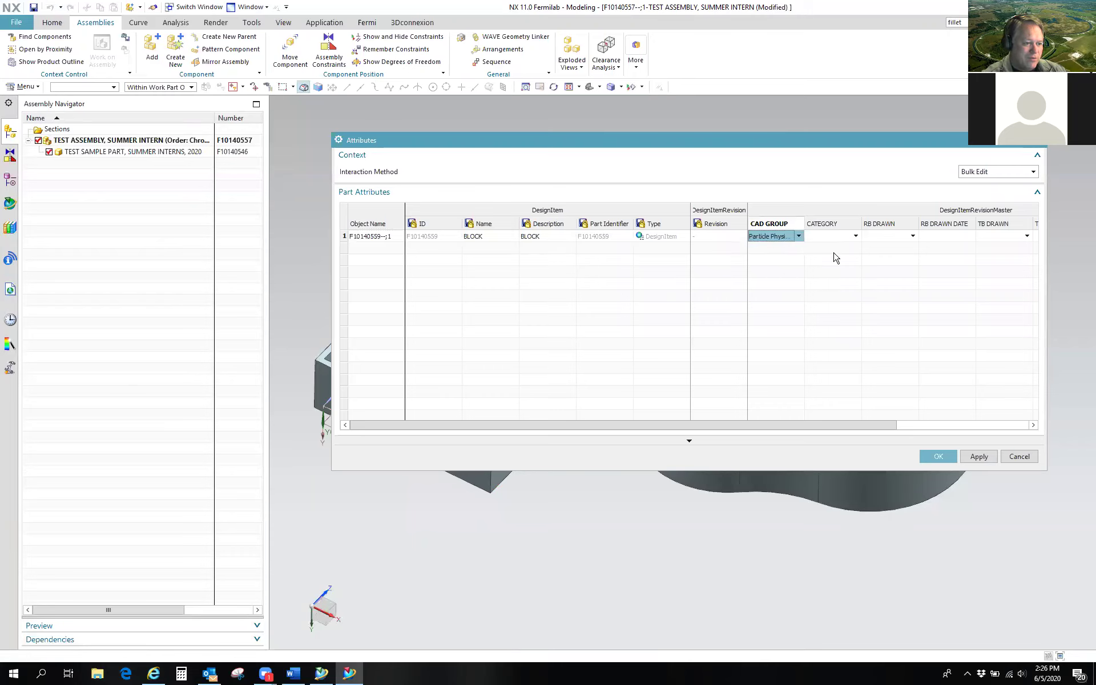
{"action": "left_click", "coordinate": [832, 236]}
{"action": "key", "text": "b"}
{"action": "key", "text": "b"}
{"action": "key", "text": "b"}
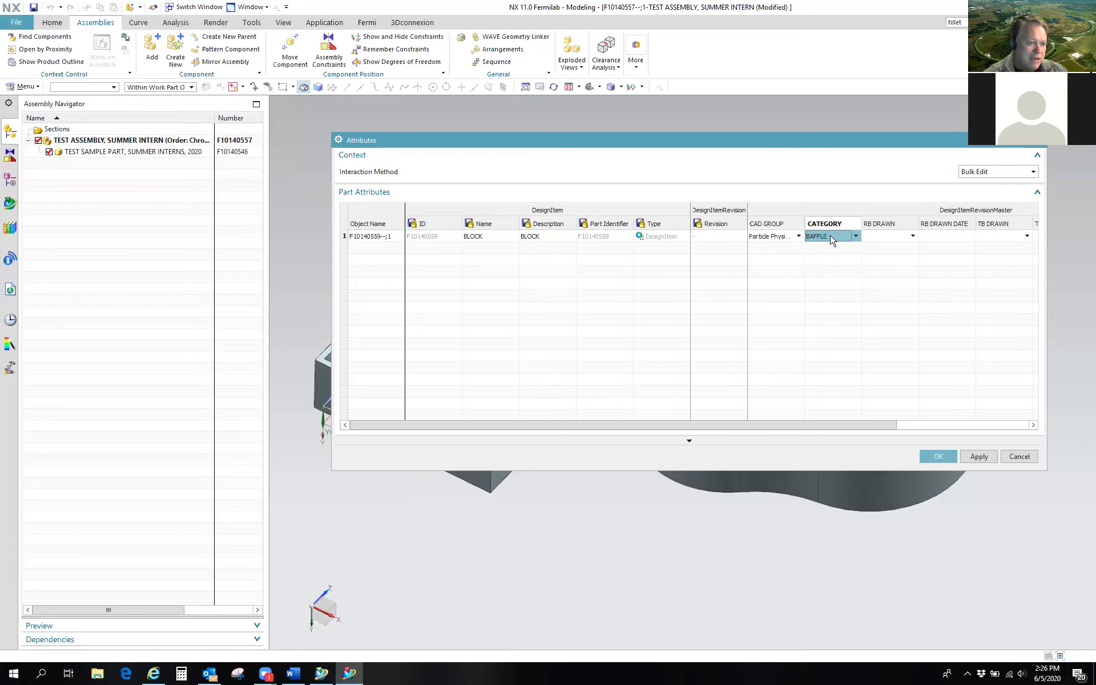
{"action": "left_click", "coordinate": [857, 237]}
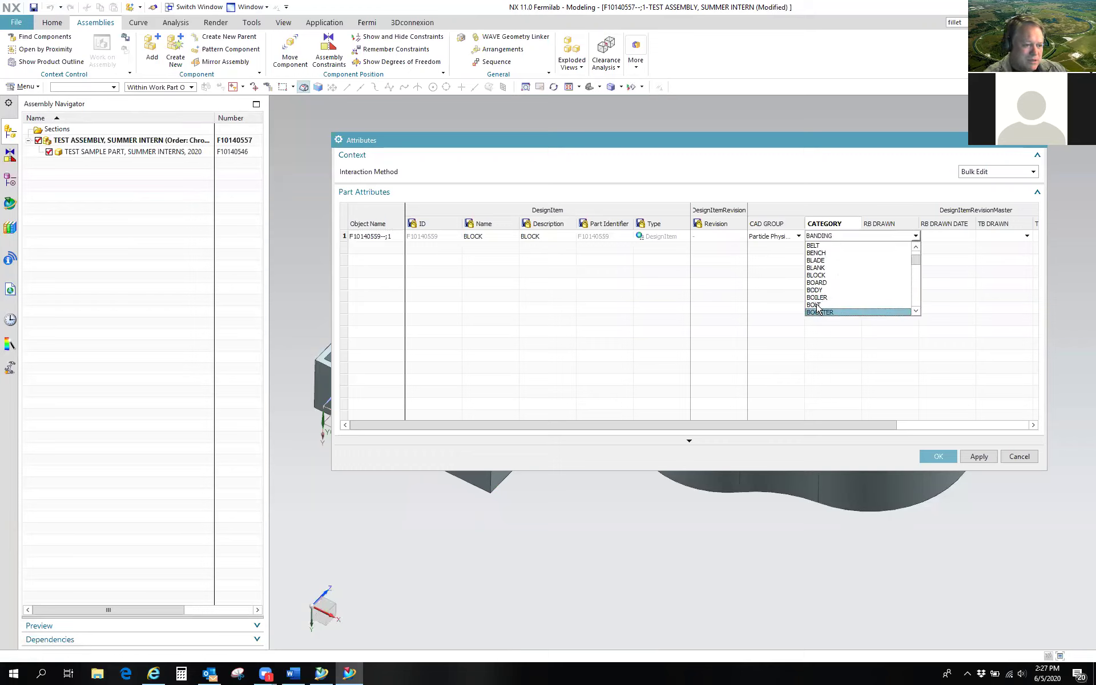
{"action": "left_click", "coordinate": [827, 275]}
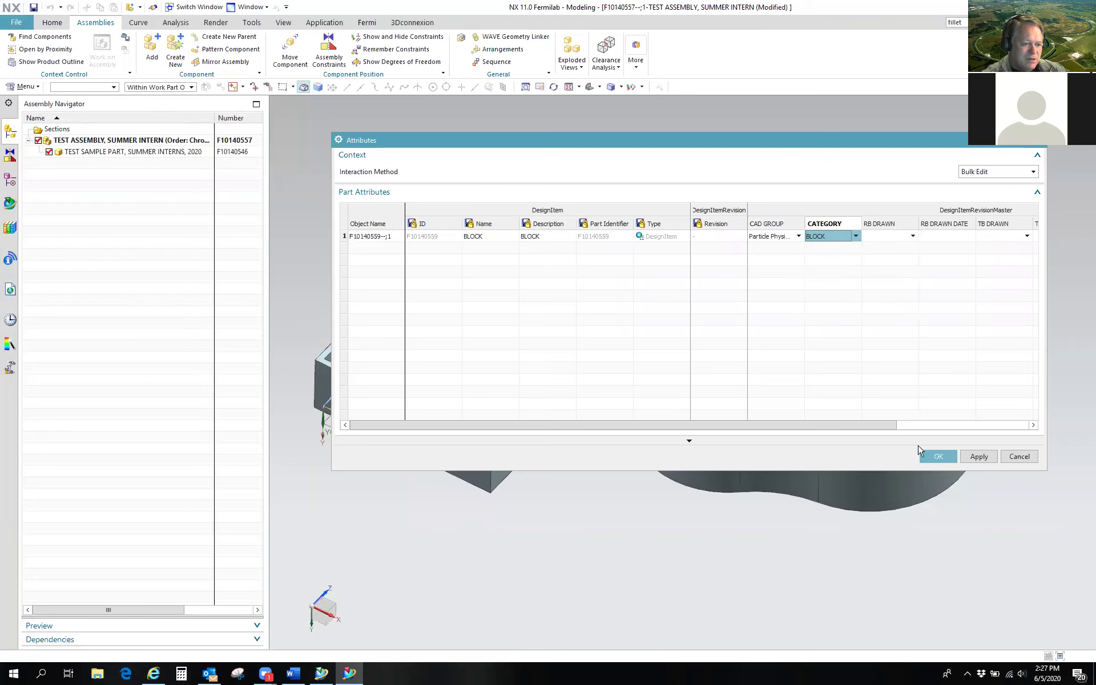
{"action": "left_click", "coordinate": [938, 455]}
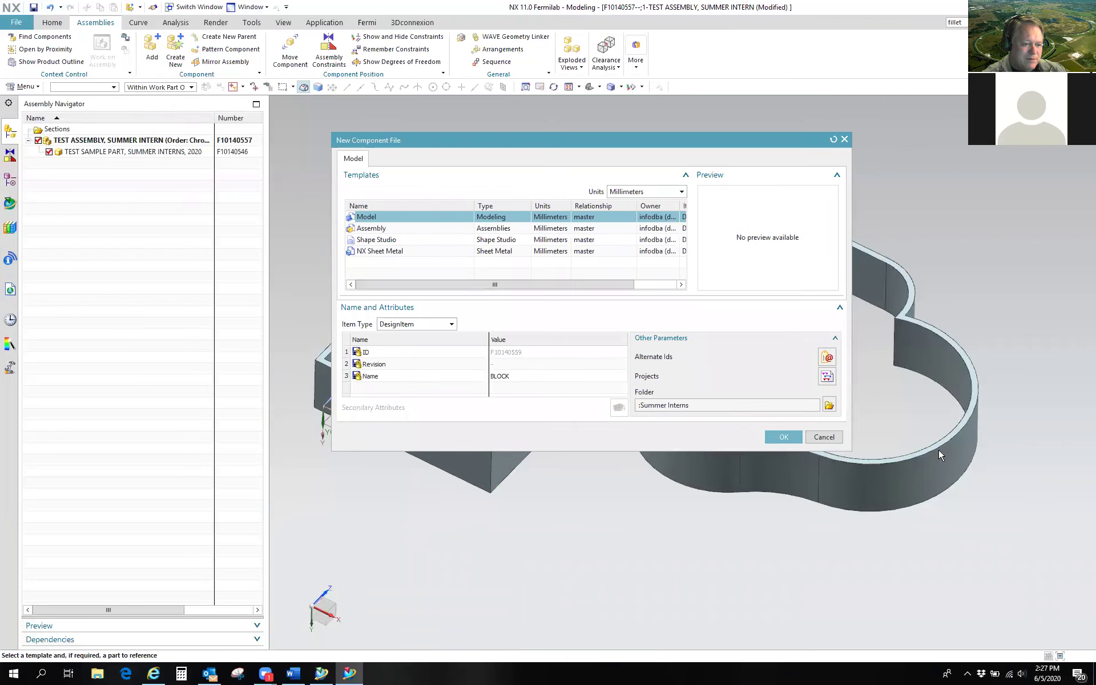
Step: Assign the new component to the FNALCommonParts project
{"action": "left_click", "coordinate": [827, 377]}
{"action": "left_click_drag", "start_coordinate": [488, 266], "coordinate": [487, 173]}
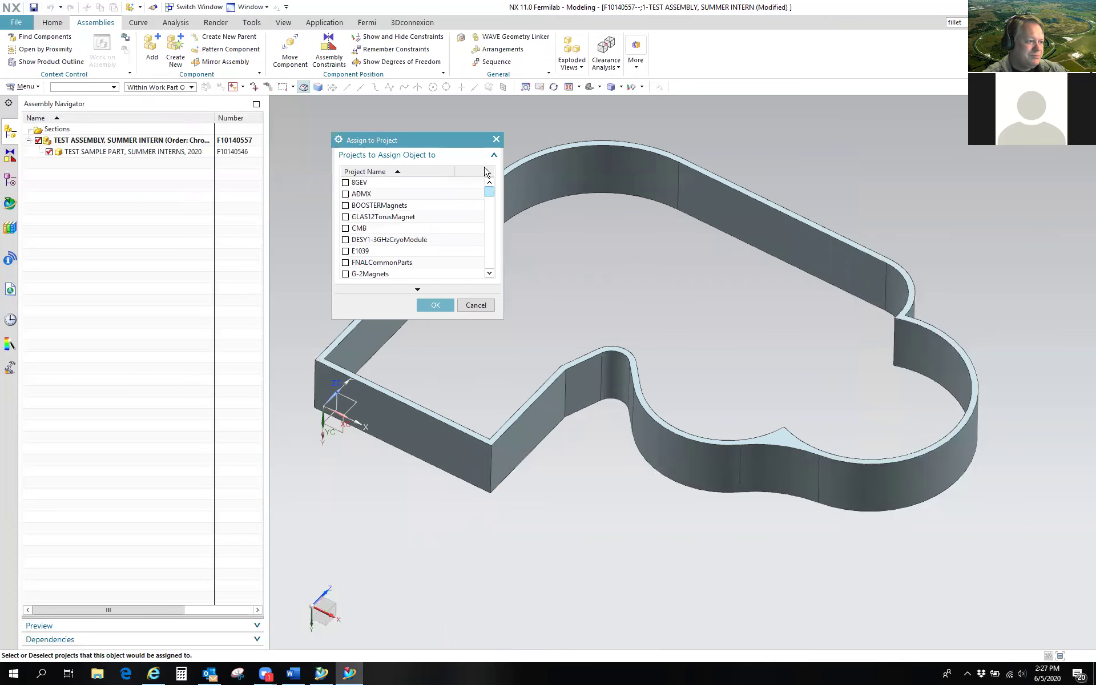
{"action": "left_click", "coordinate": [348, 262]}
{"action": "left_click", "coordinate": [436, 305]}
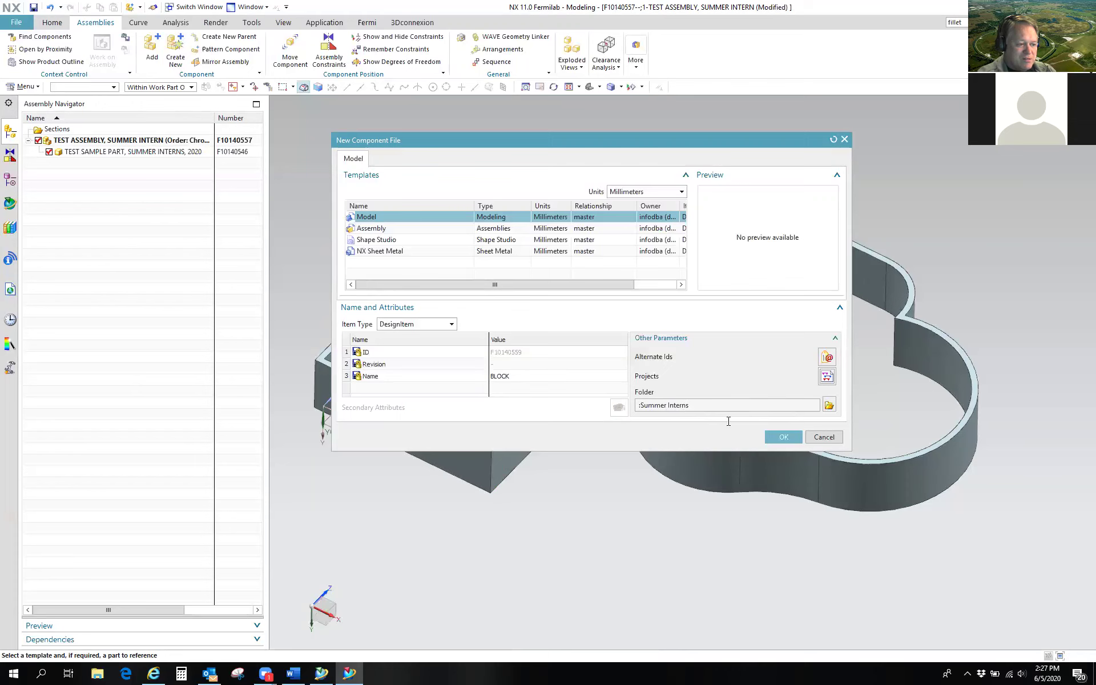
Step: Create BLOCK as an empty component with the template's dummy material updated, and select it in the assembly structure
{"action": "left_click", "coordinate": [782, 437]}
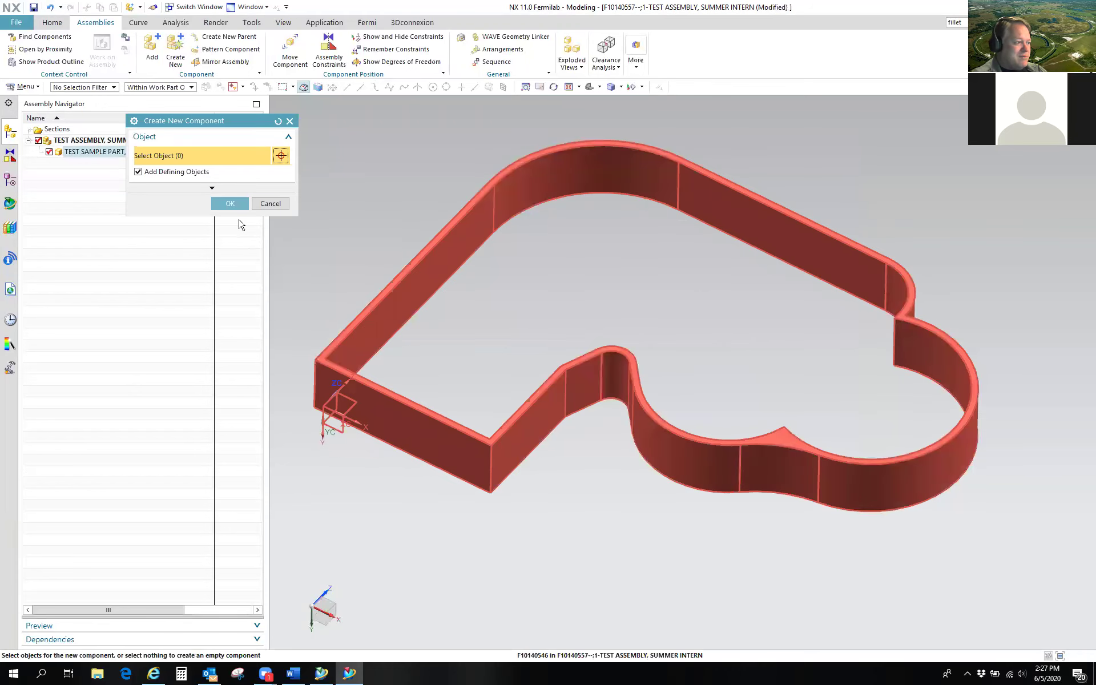
{"action": "left_click", "coordinate": [231, 204]}
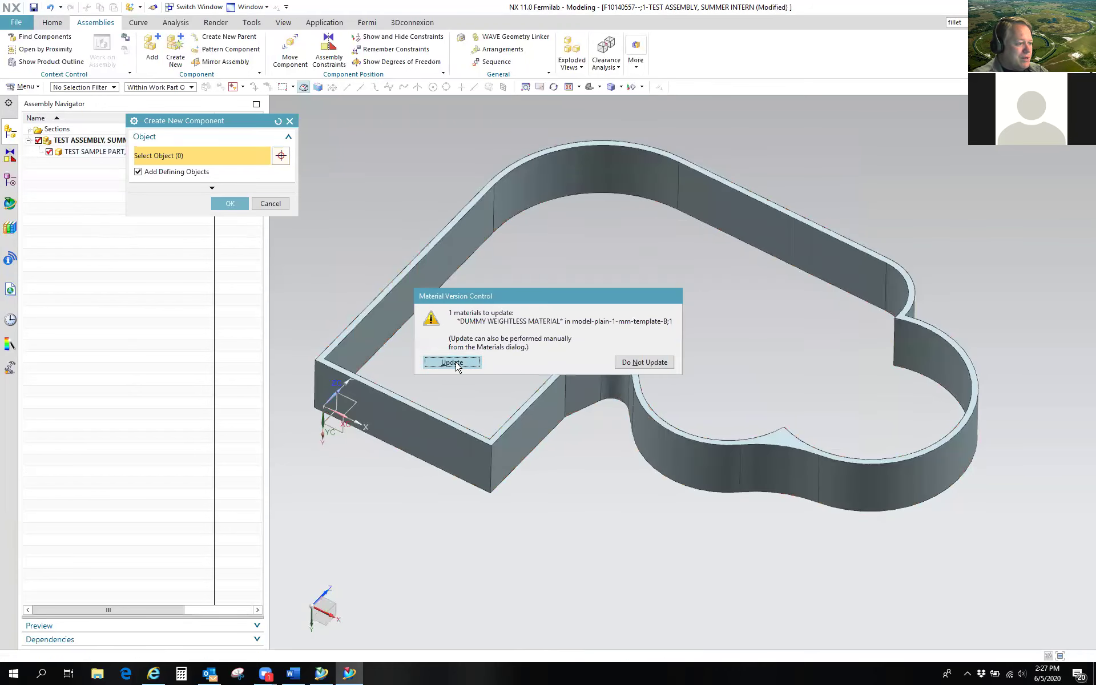
{"action": "left_click", "coordinate": [454, 364]}
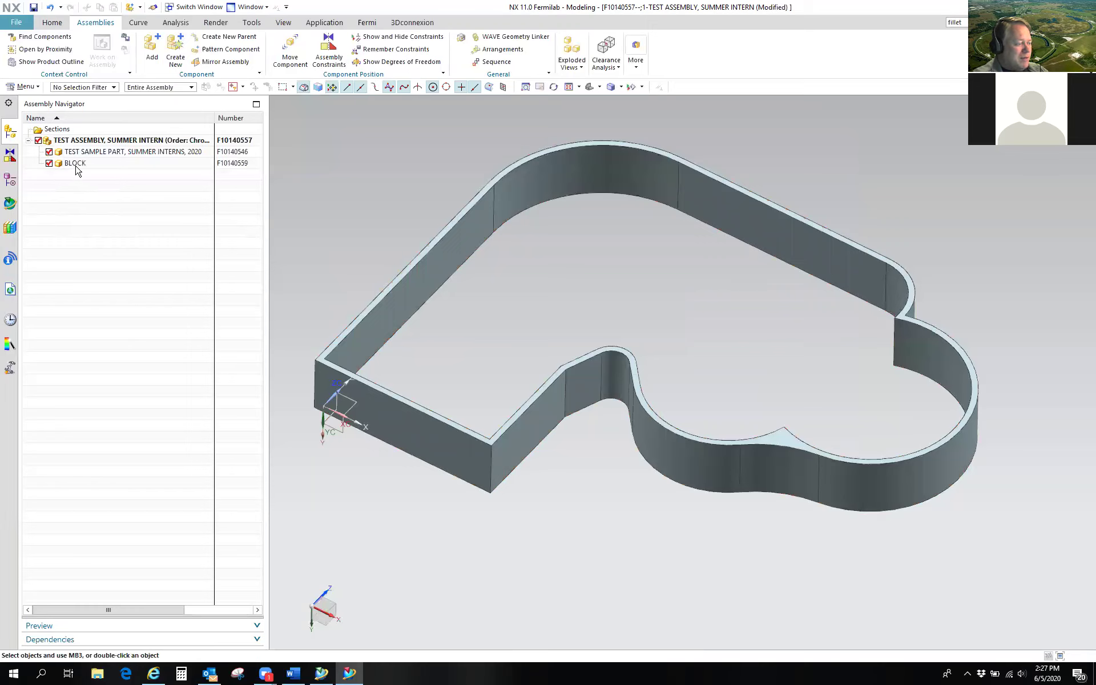
{"action": "left_click", "coordinate": [76, 165]}
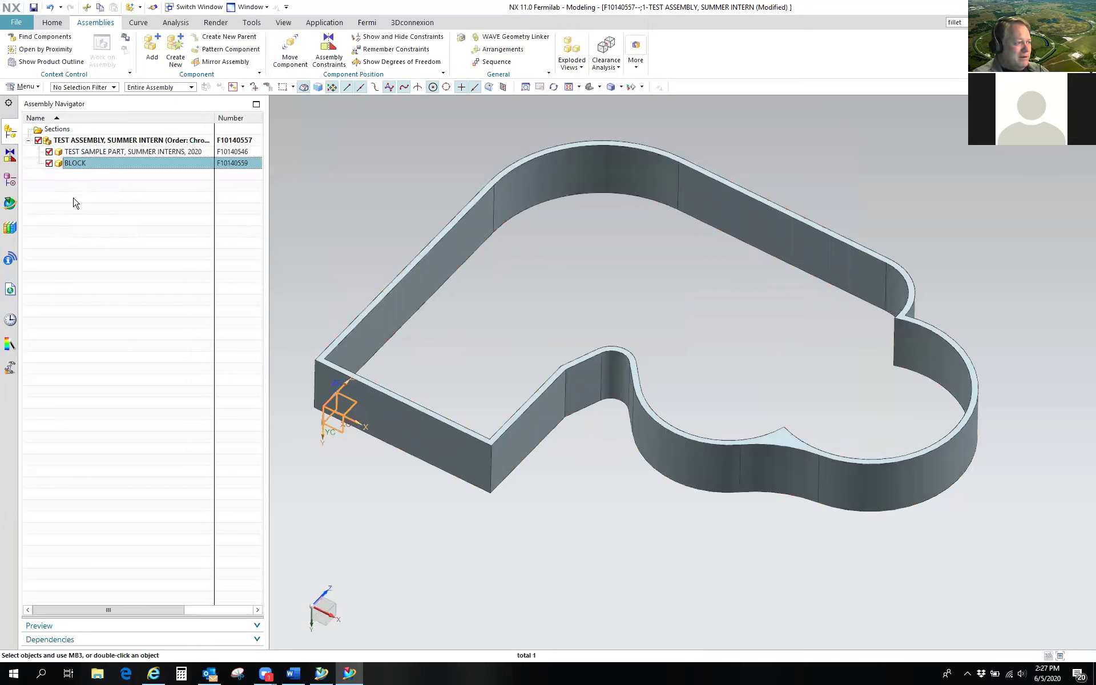
Step: Make BLOCK the work part and create a 100 × 100 × 100 mm block at the origin with no Boolean
{"action": "double_click", "coordinate": [80, 165]}
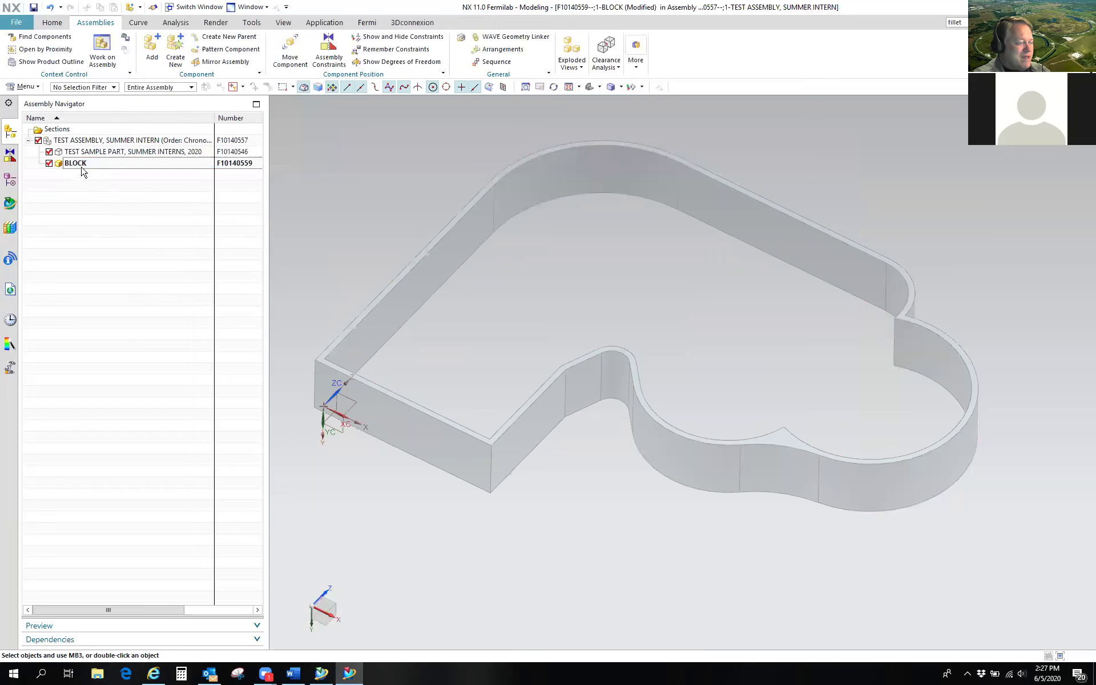
{"action": "left_click", "coordinate": [25, 87]}
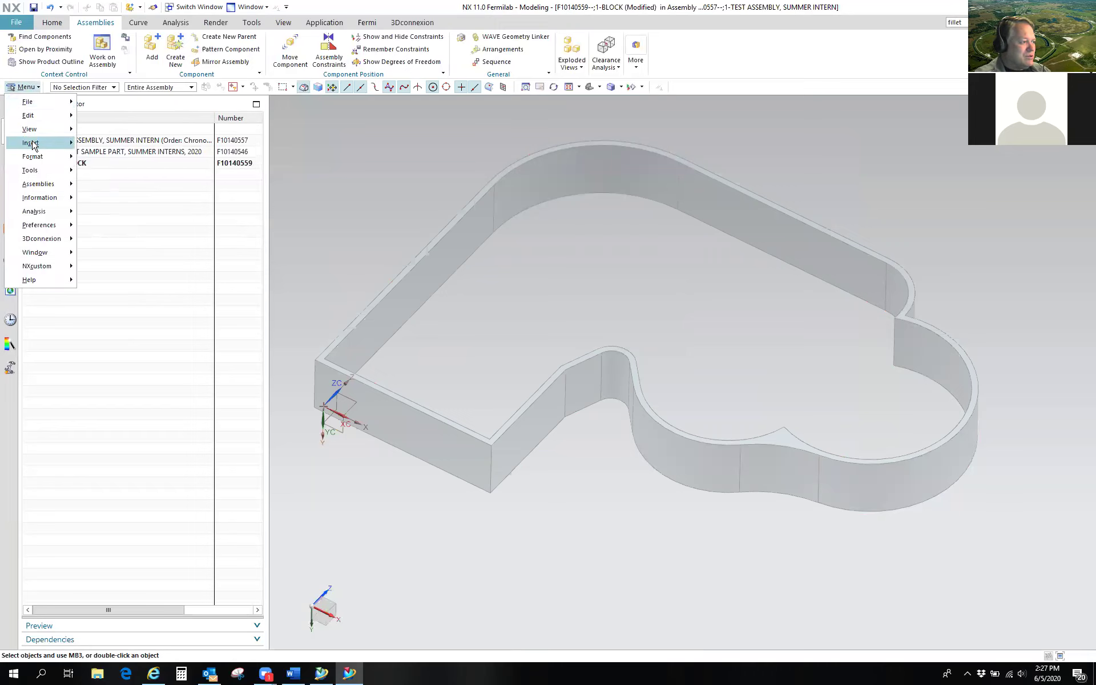
{"action": "mouse_move", "coordinate": [31, 144]}
{"action": "mouse_move", "coordinate": [127, 252]}
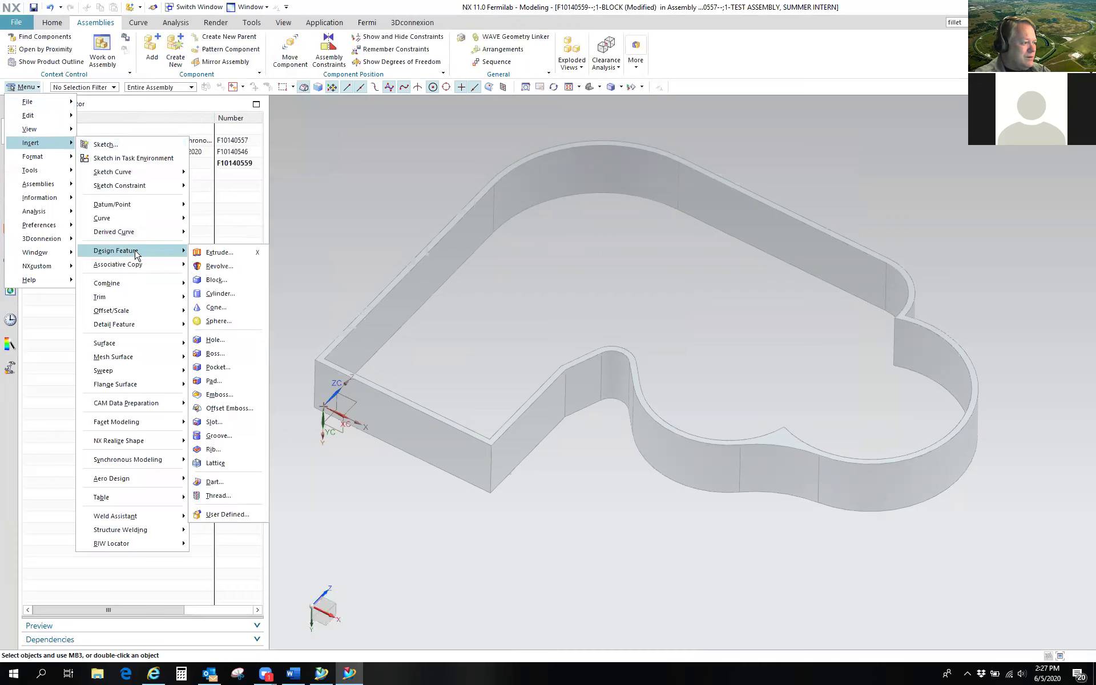
{"action": "left_click", "coordinate": [222, 286]}
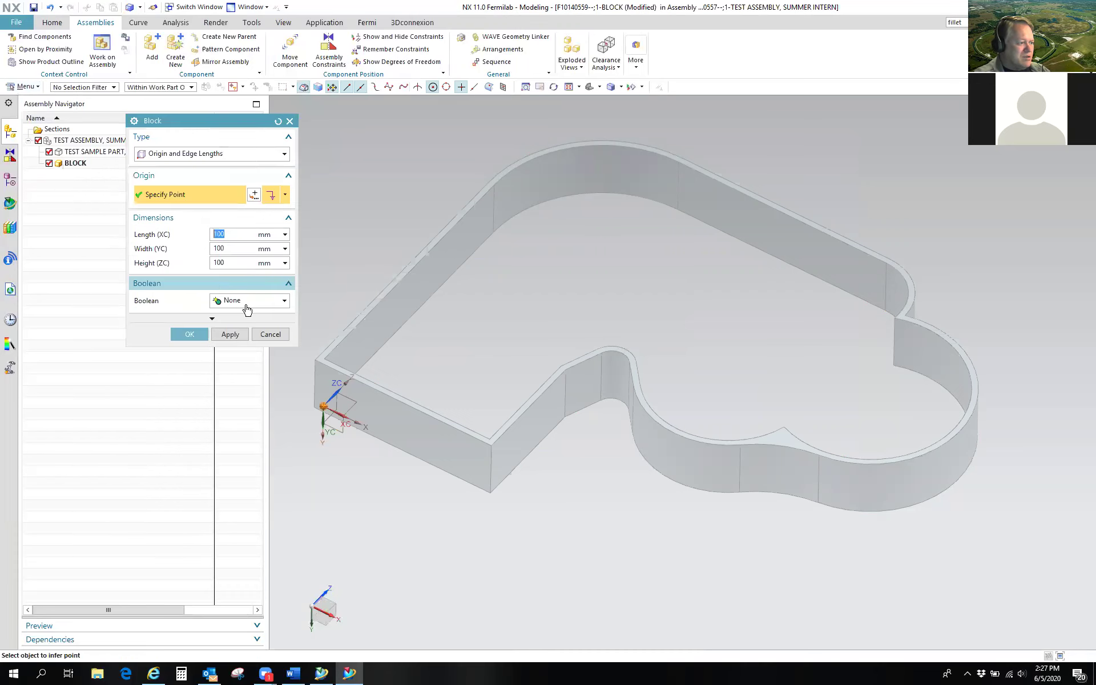
{"action": "left_click", "coordinate": [189, 333]}
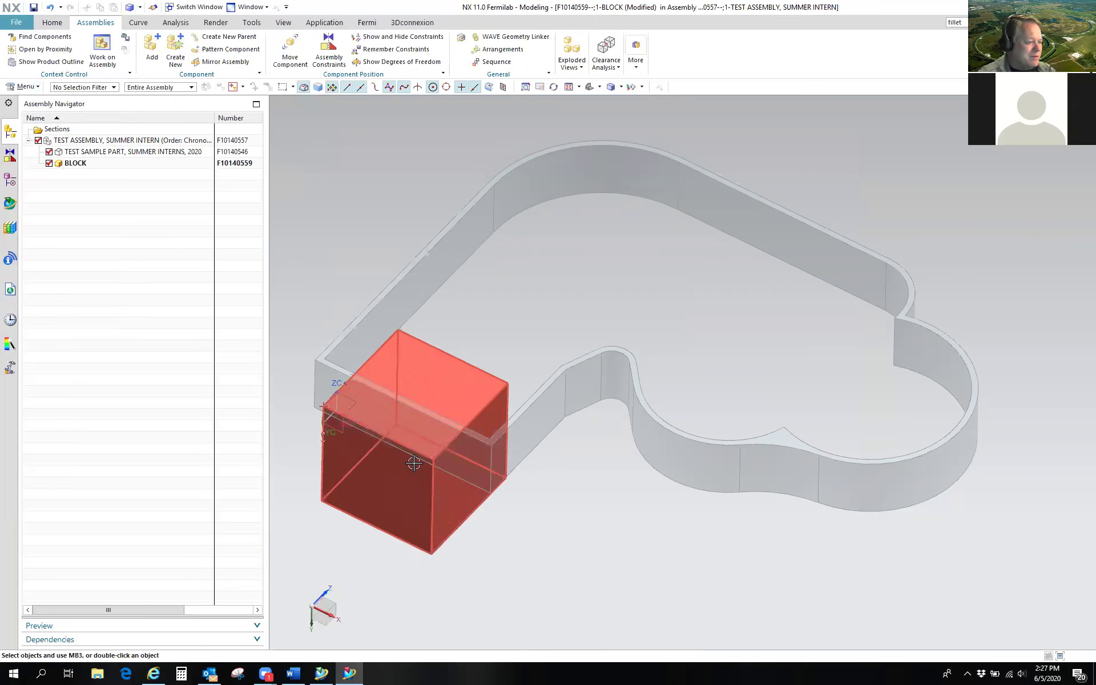
Step: Examine BLOCK's feature history, and make the test sample part the work part to examine its Extrude and Edge Blend features
{"action": "left_click", "coordinate": [12, 181]}
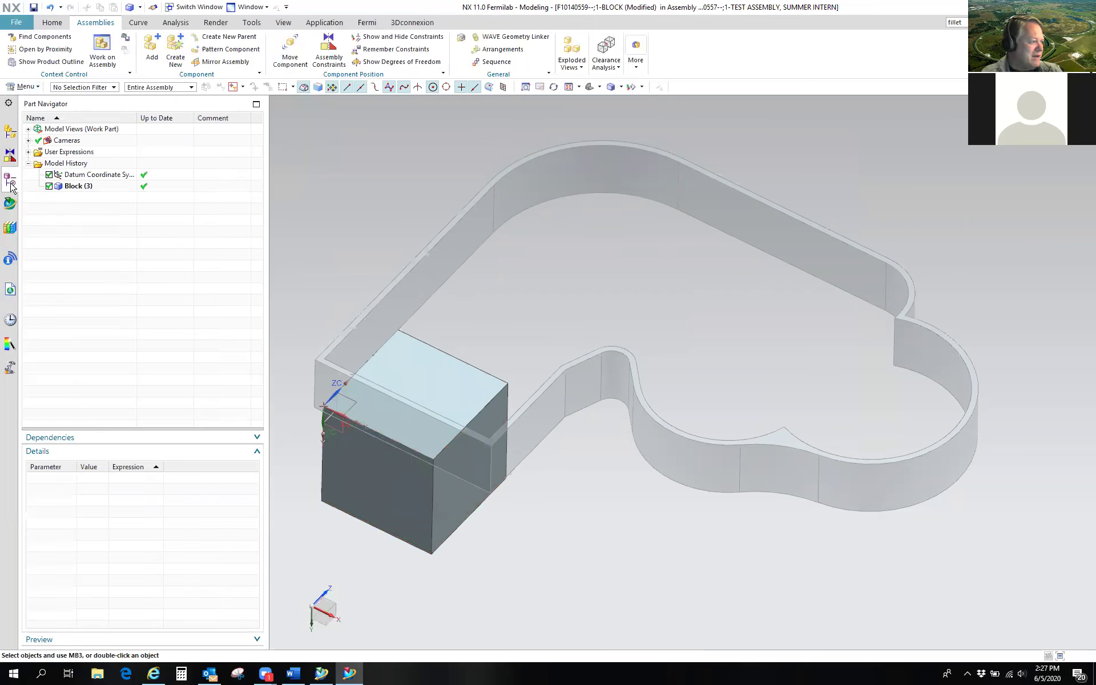
{"action": "left_click", "coordinate": [11, 131]}
{"action": "left_click", "coordinate": [80, 163]}
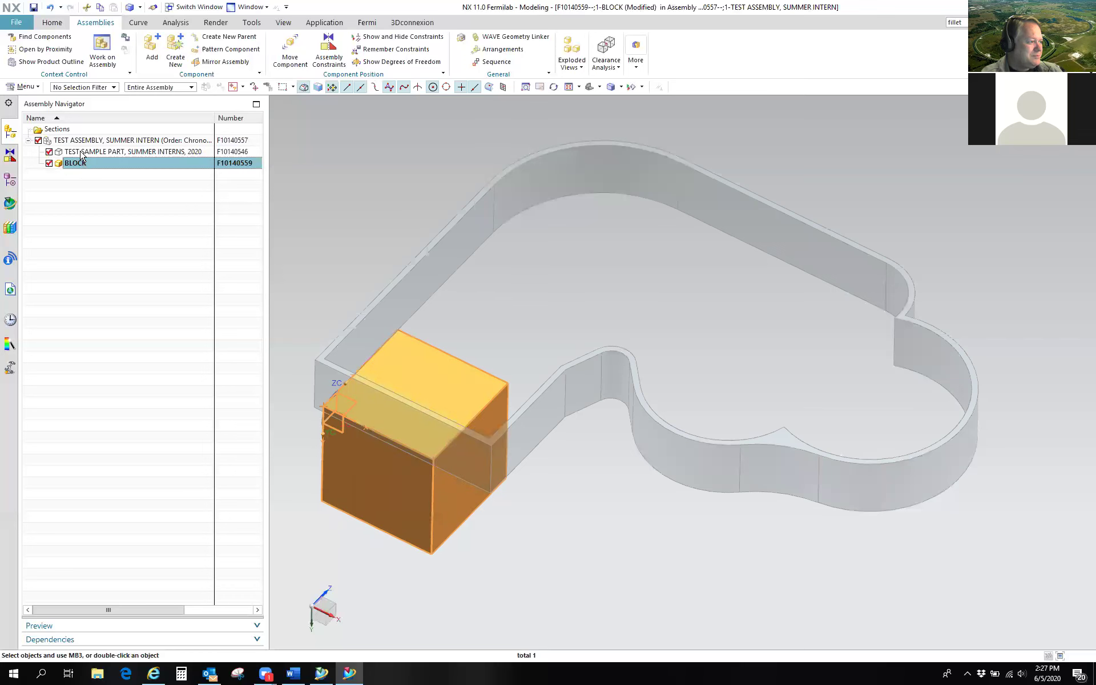
{"action": "left_click", "coordinate": [112, 153]}
{"action": "double_click", "coordinate": [112, 152]}
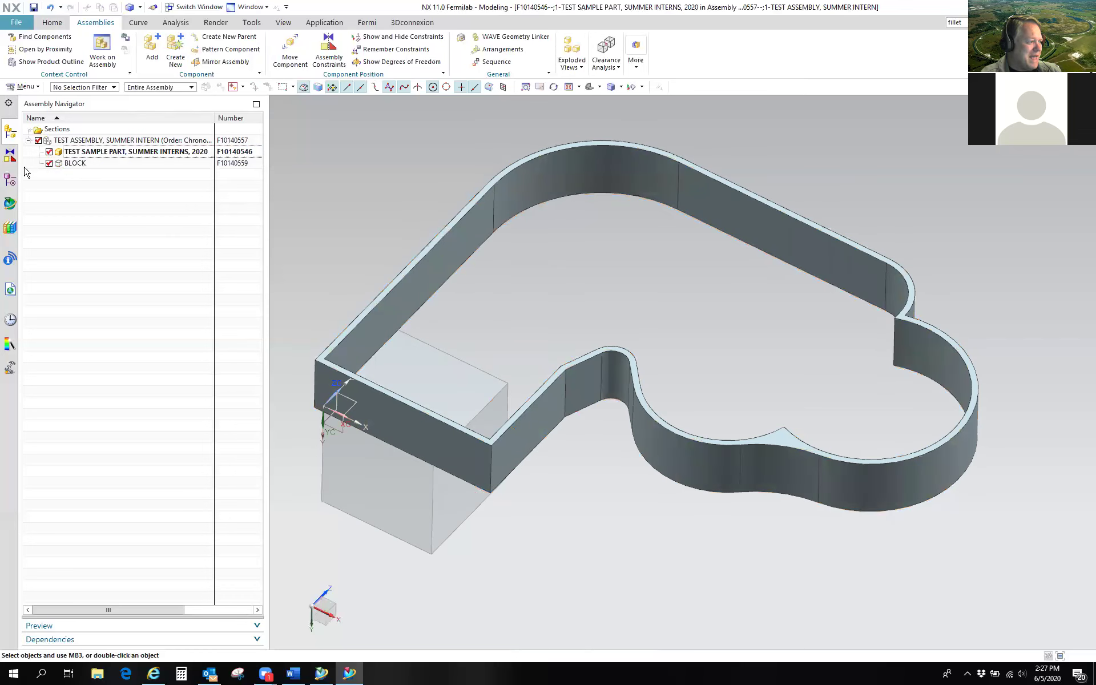
{"action": "left_click", "coordinate": [11, 181]}
{"action": "left_click", "coordinate": [85, 188]}
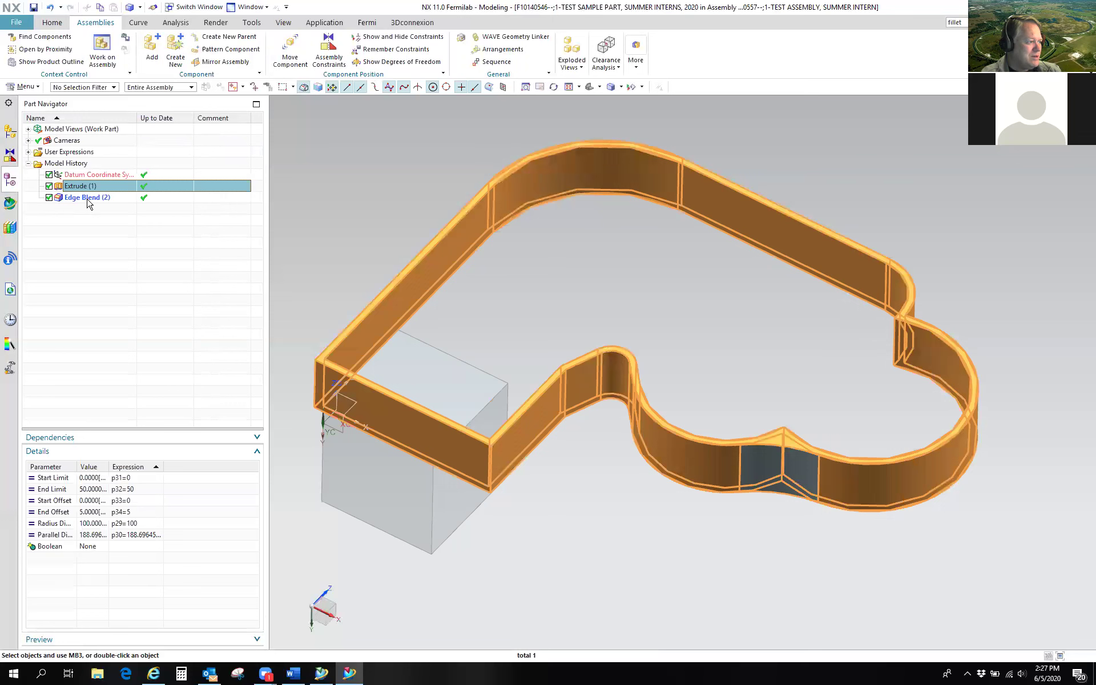
{"action": "left_click", "coordinate": [85, 197]}
Step: Make TEST ASSEMBLY the work part again and highlight its BLOCK and test sample part components
{"action": "left_click", "coordinate": [10, 131]}
{"action": "double_click", "coordinate": [62, 140]}
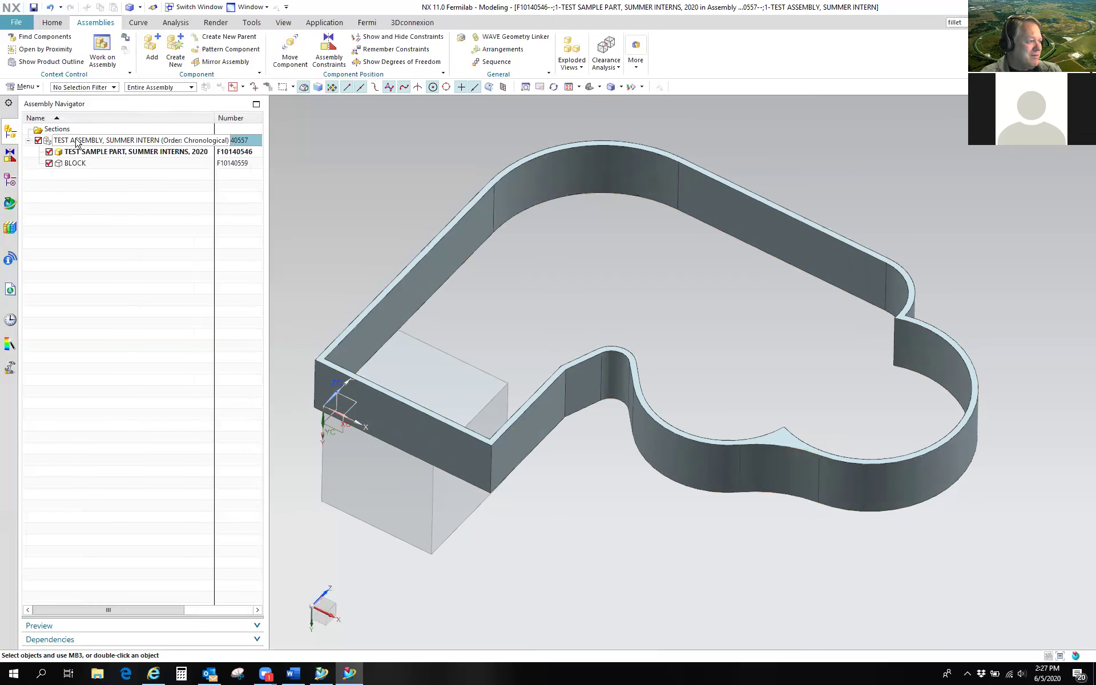
{"action": "left_click", "coordinate": [11, 181]}
{"action": "left_click", "coordinate": [11, 132]}
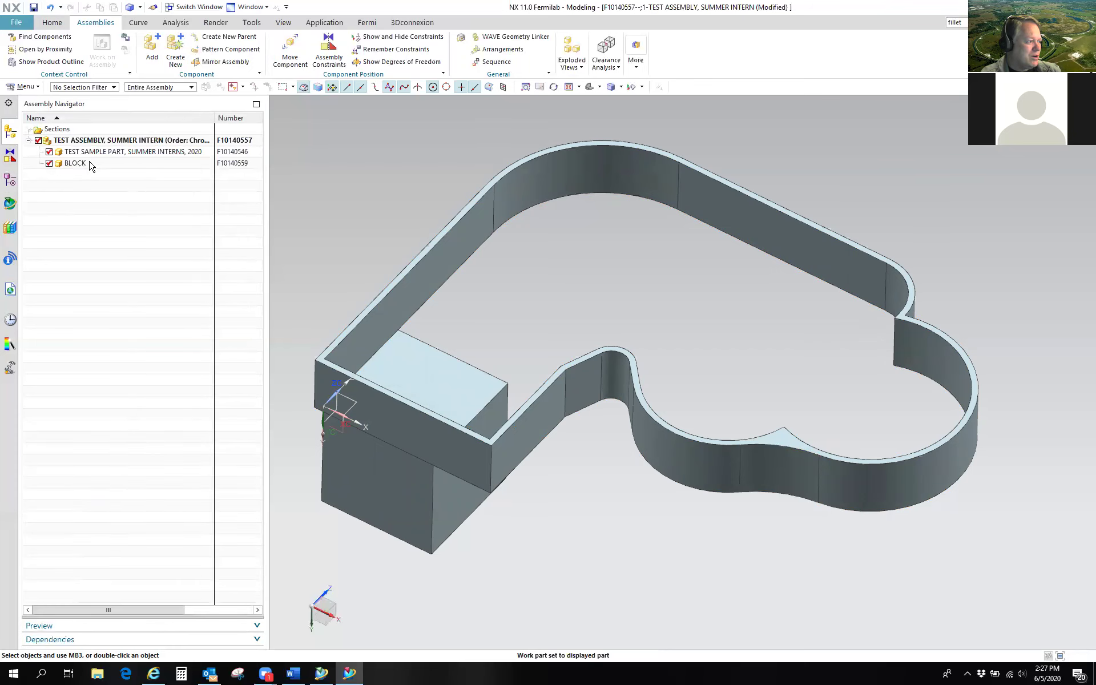
{"action": "left_click", "coordinate": [80, 164]}
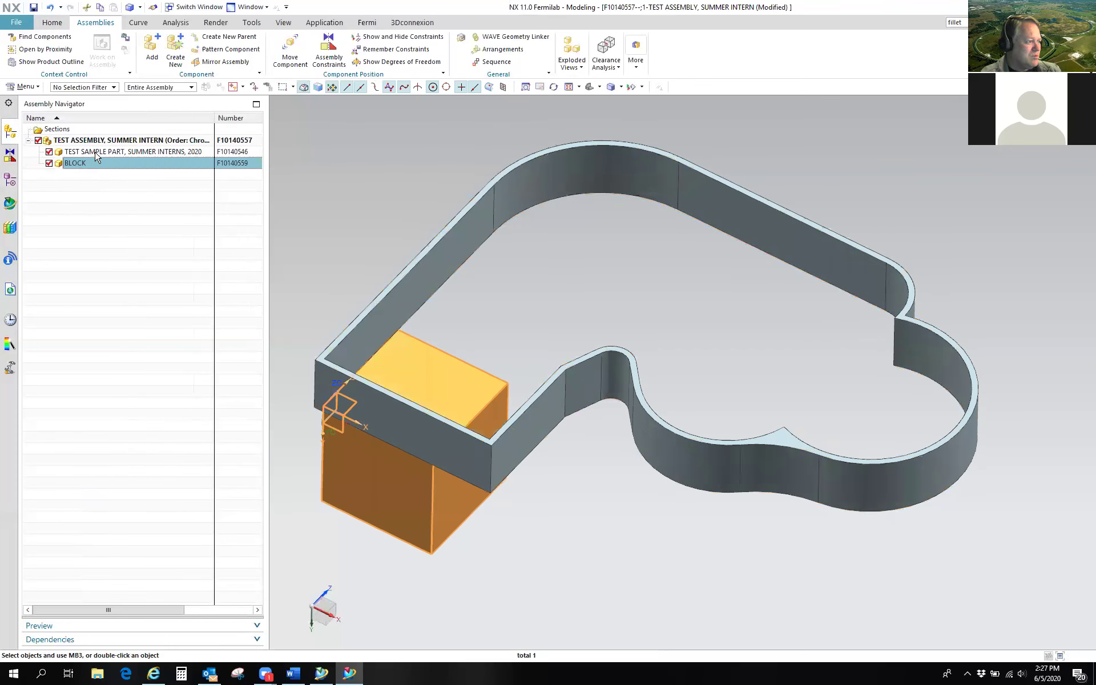
{"action": "left_click", "coordinate": [96, 153]}
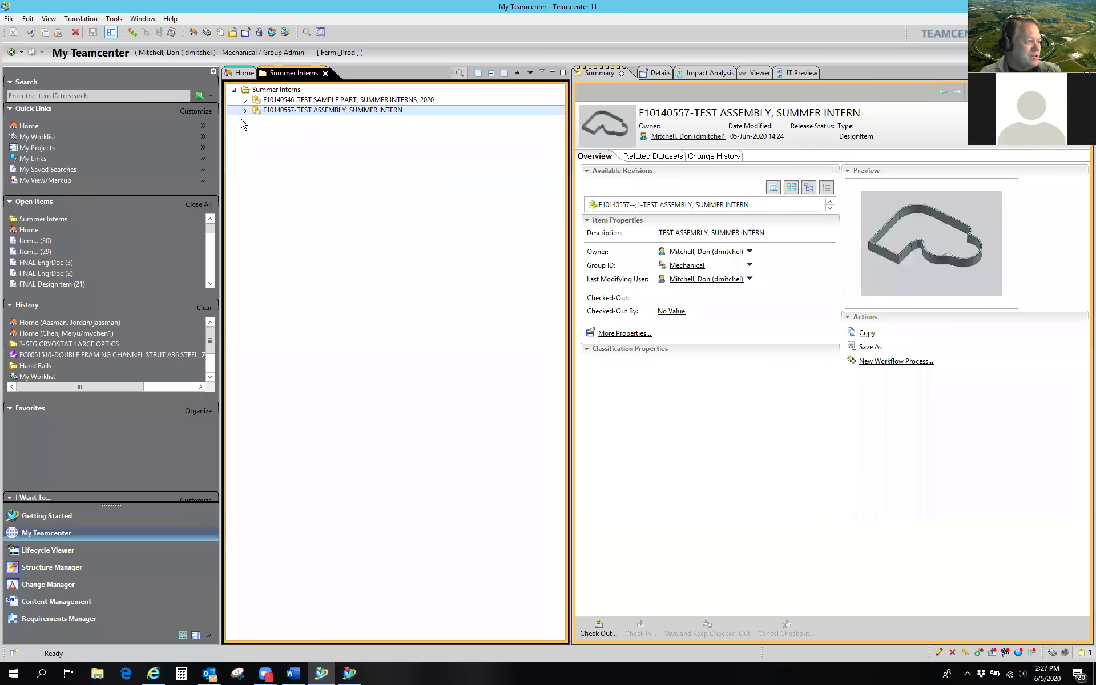
Step: Return to NX and save the top-level assembly, storing the new BLOCK item in the Summer Interns folder
{"action": "left_click", "coordinate": [350, 673]}
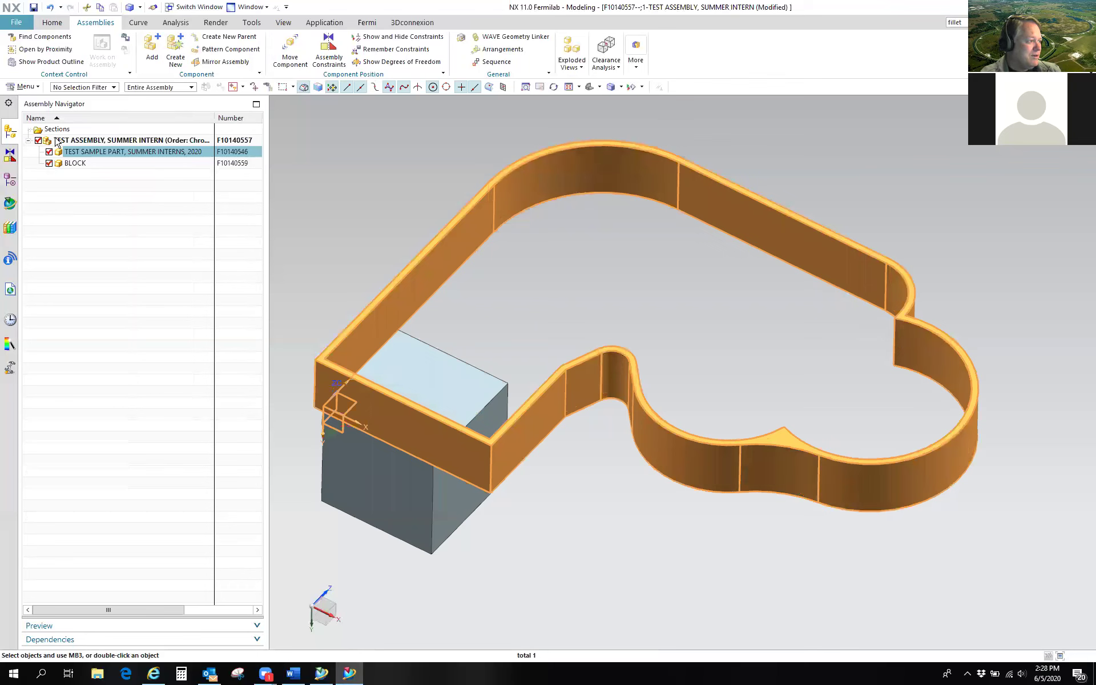
{"action": "left_click", "coordinate": [57, 142]}
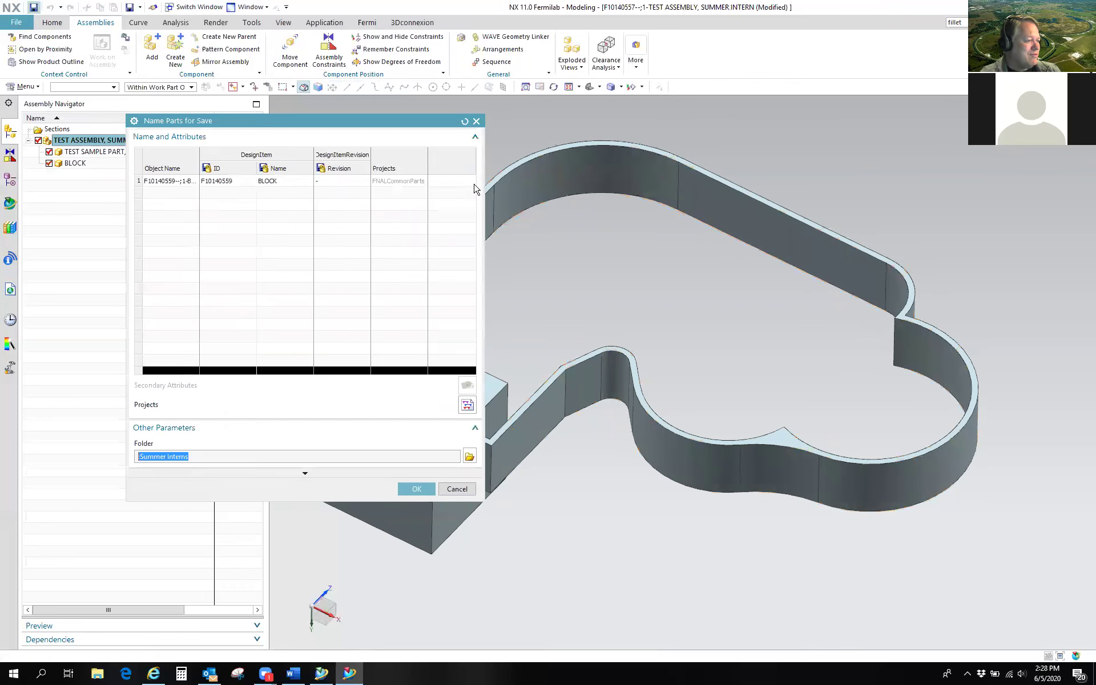
{"action": "left_click", "coordinate": [417, 490]}
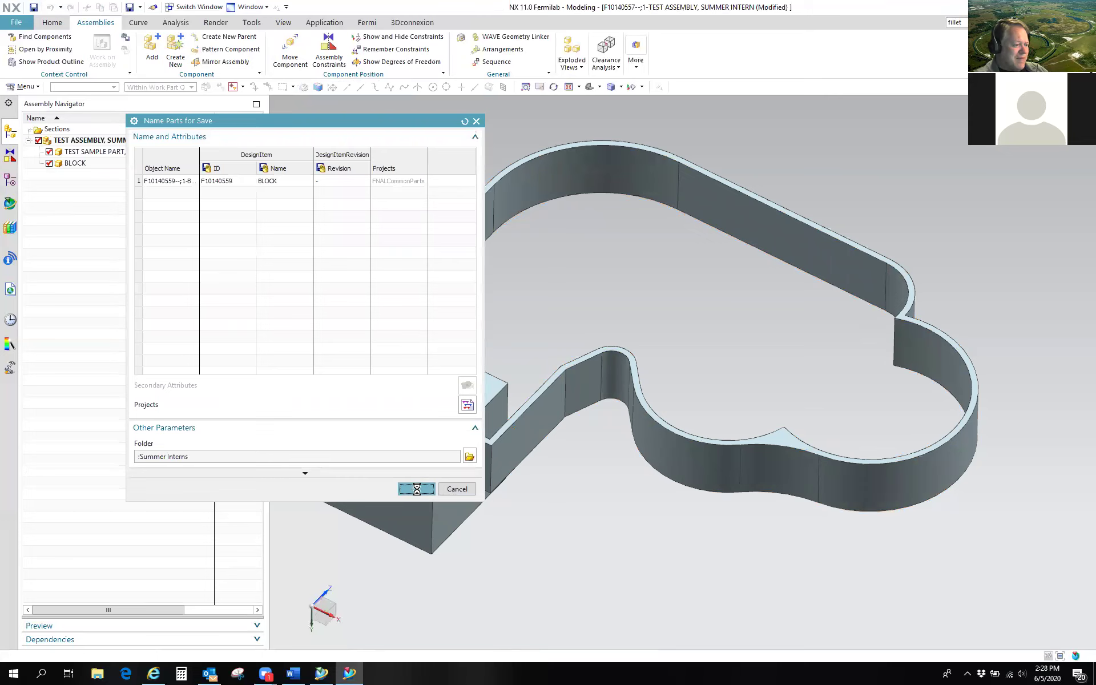
Step: Switch to Teamcenter and examine the saved BLOCK item's revision and datasets in the Summer Interns folder
{"action": "left_click", "coordinate": [321, 674]}
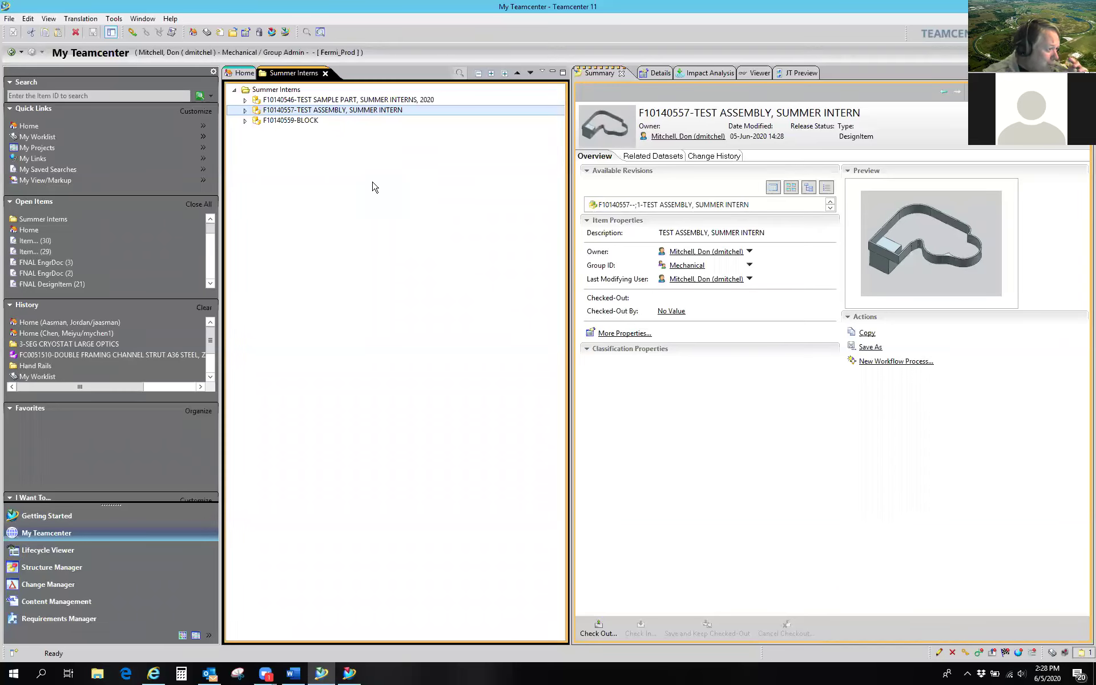
{"action": "left_click", "coordinate": [246, 121]}
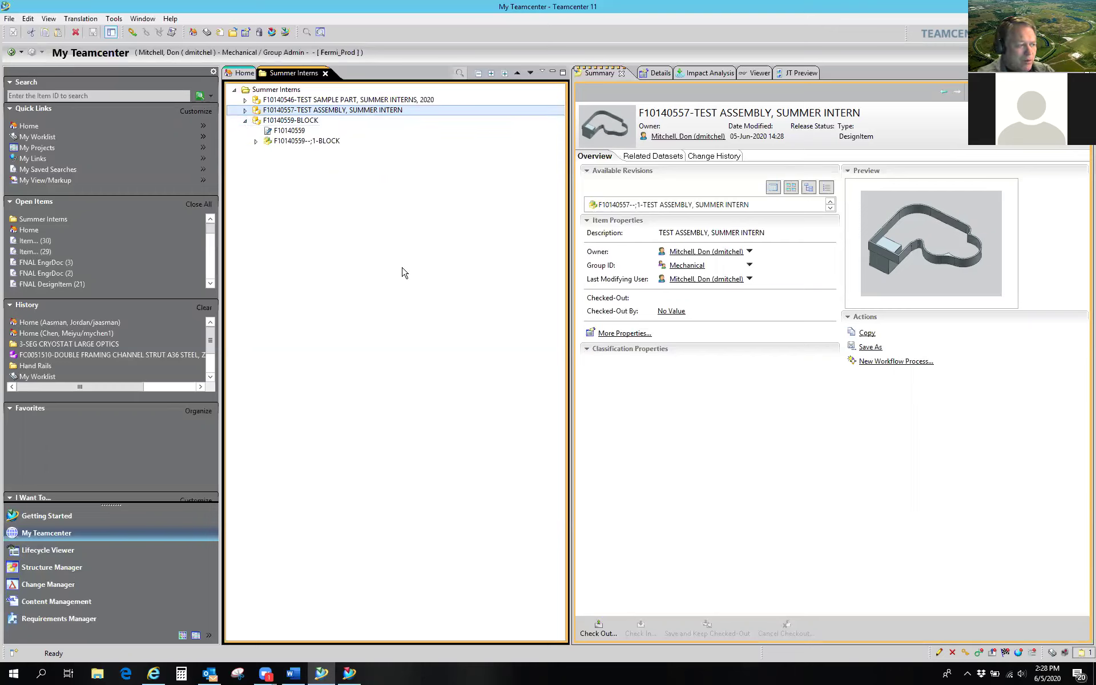
{"action": "left_click", "coordinate": [256, 141]}
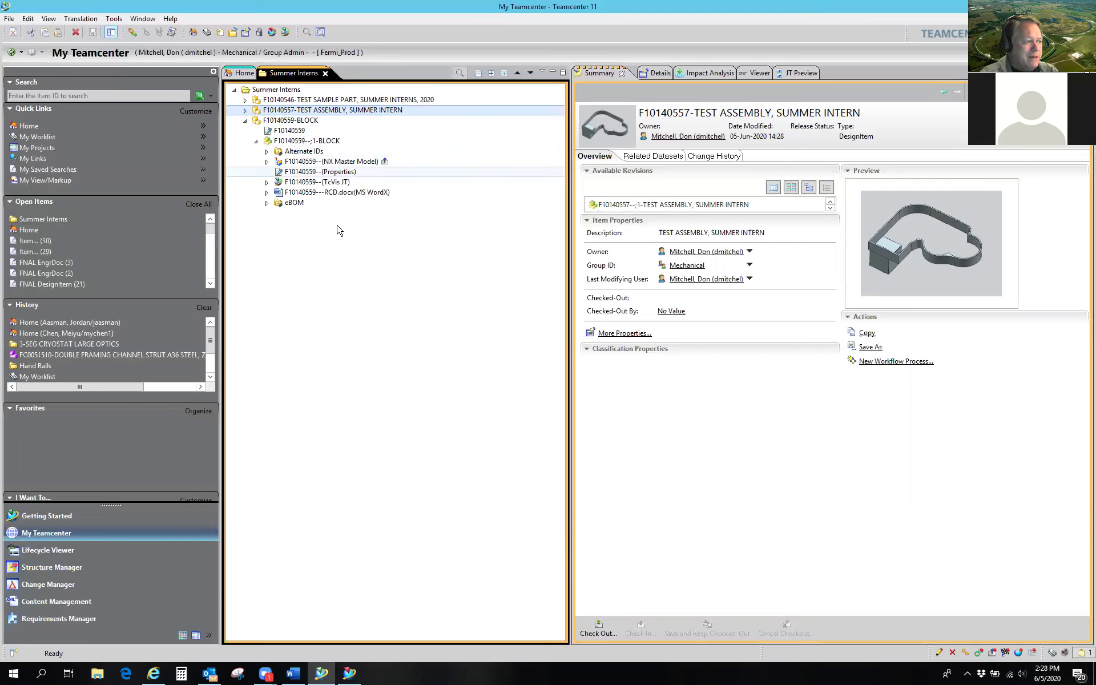
{"action": "left_click", "coordinate": [253, 120]}
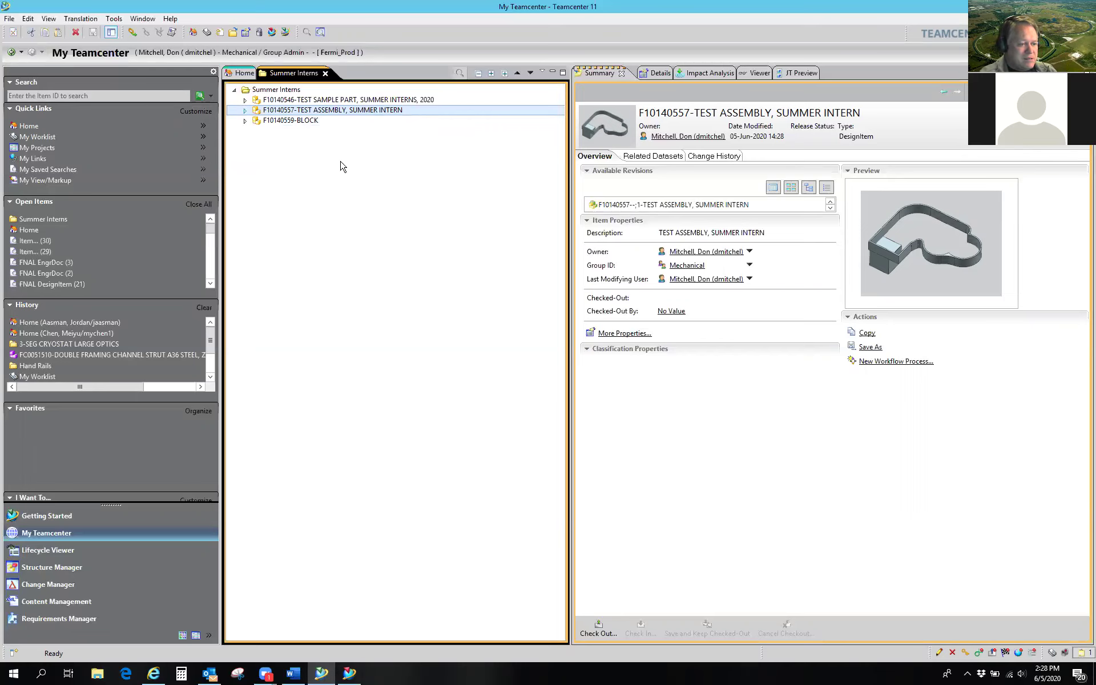
Step: Browse the Training Materials under FNAL Standard Parts in the Home folder, including the Orientation/Processes documents
{"action": "left_click", "coordinate": [245, 74]}
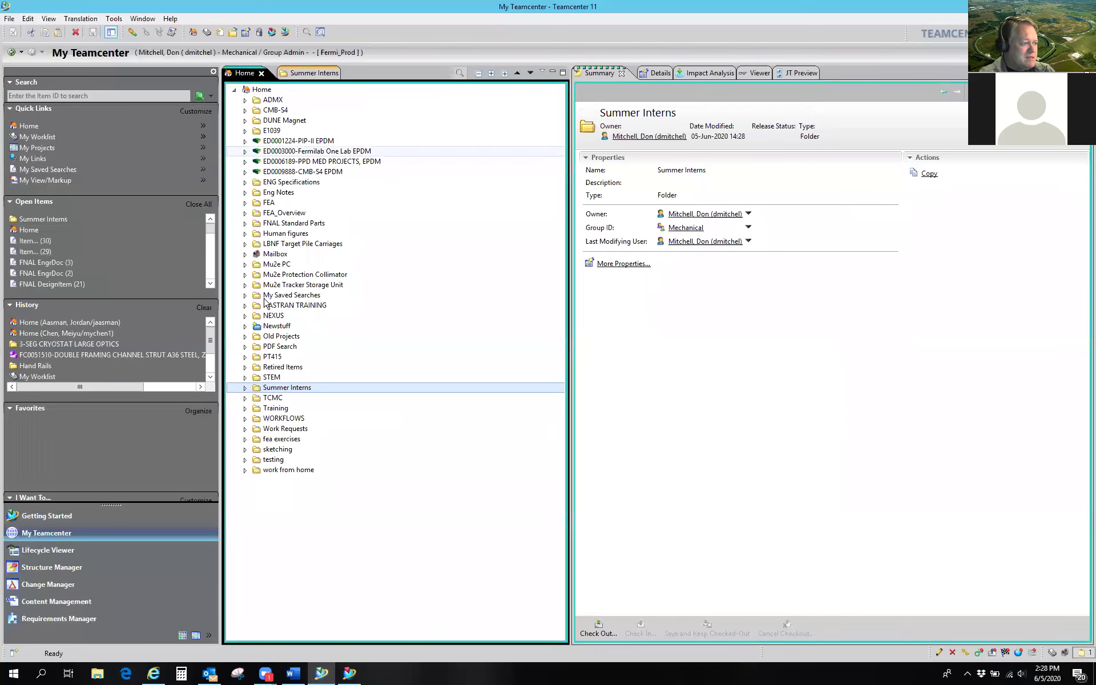
{"action": "left_click", "coordinate": [245, 223]}
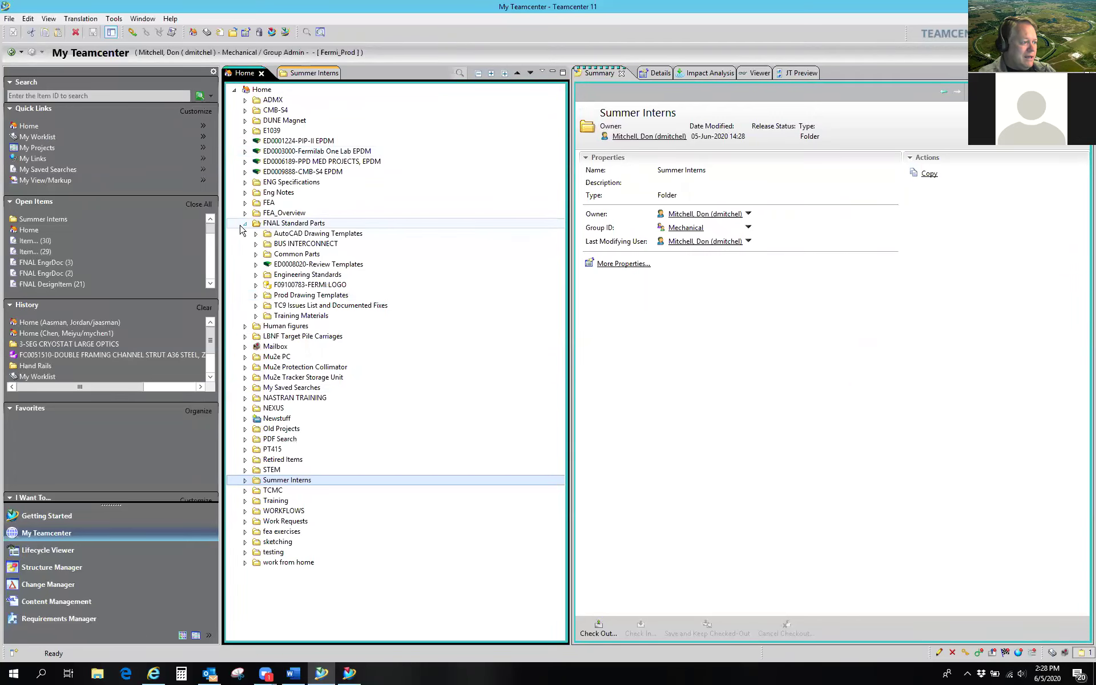
{"action": "left_click", "coordinate": [256, 316]}
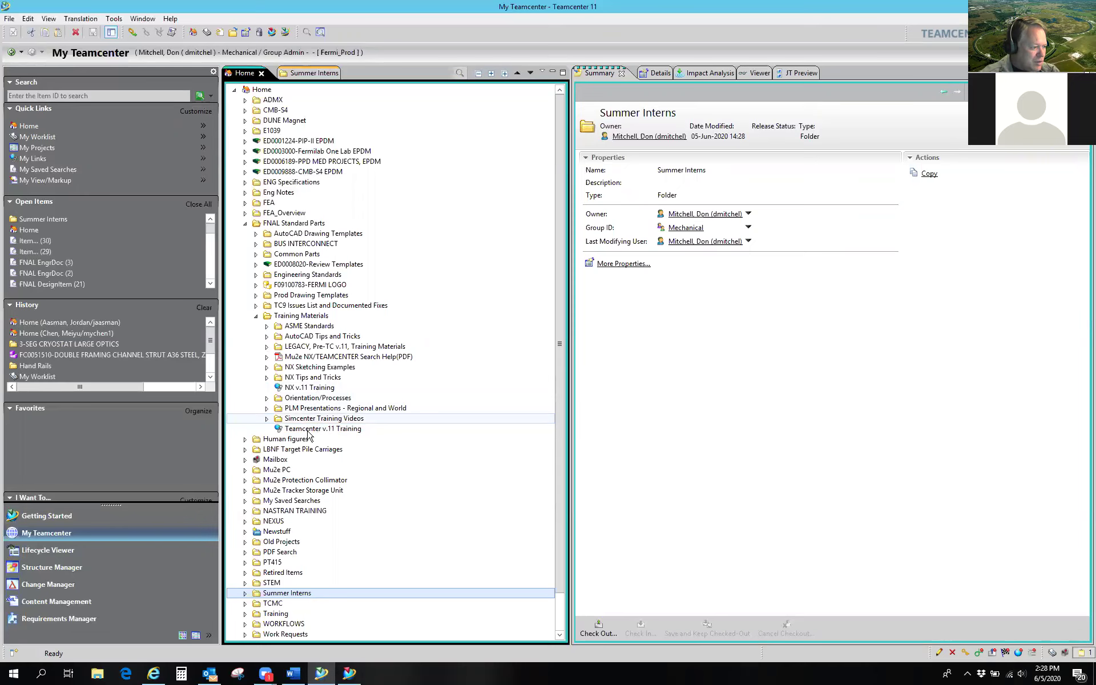
{"action": "left_click", "coordinate": [266, 397]}
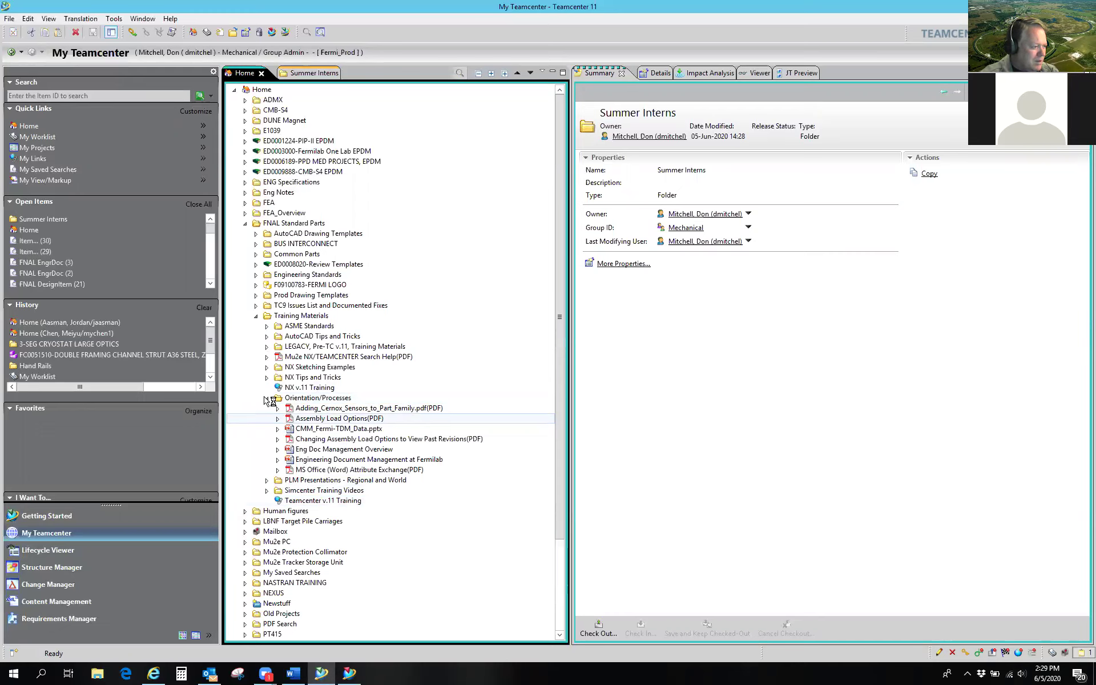
{"action": "key", "text": "Down"}
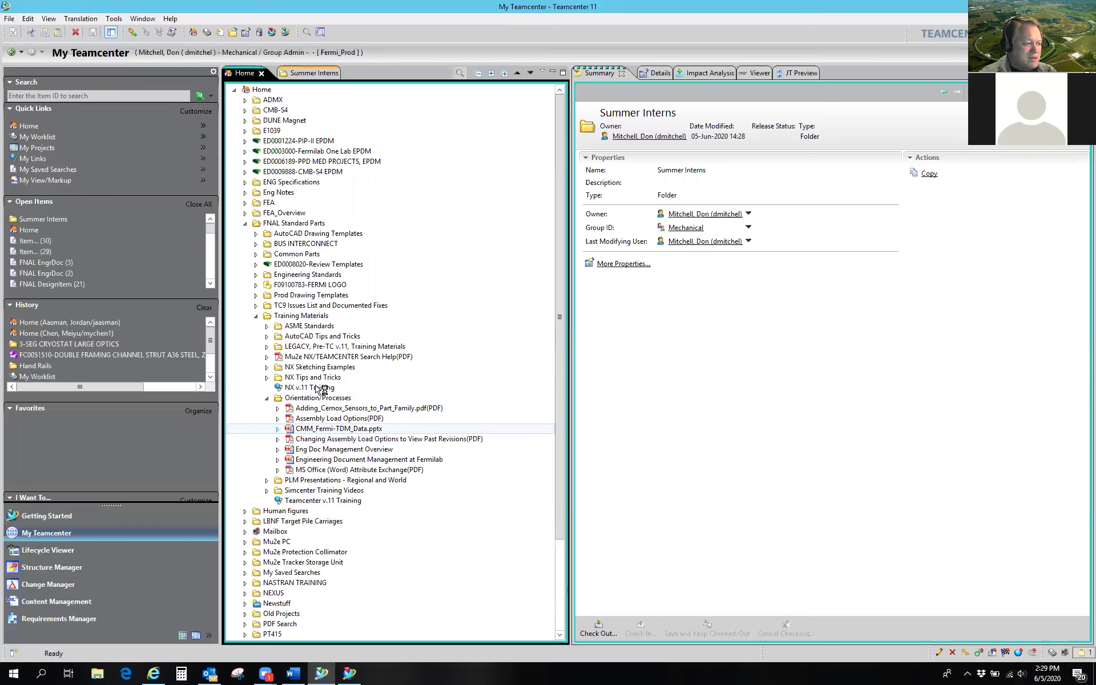
{"action": "key", "text": "Down"}
{"action": "key", "text": "Down"}
{"action": "left_click", "coordinate": [267, 398]}
{"action": "left_click", "coordinate": [267, 398]}
{"action": "left_click", "coordinate": [267, 398]}
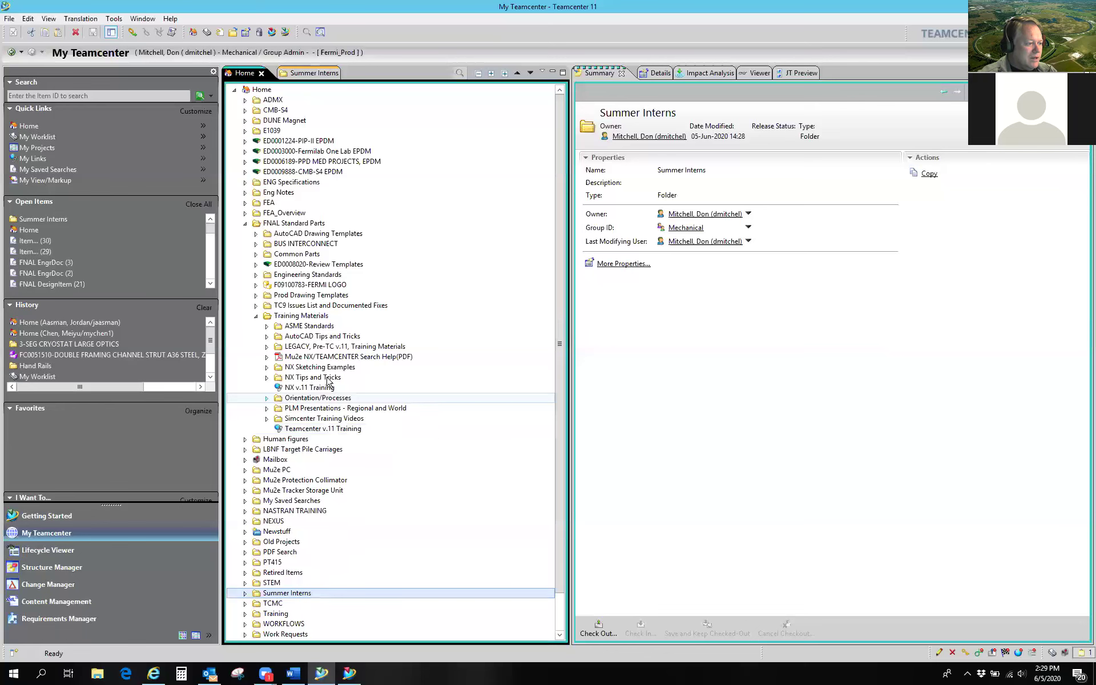
Step: View the exercise_1.jpg drawing from the NX Sketching Examples folder as read-only, and close it
{"action": "left_click", "coordinate": [267, 367]}
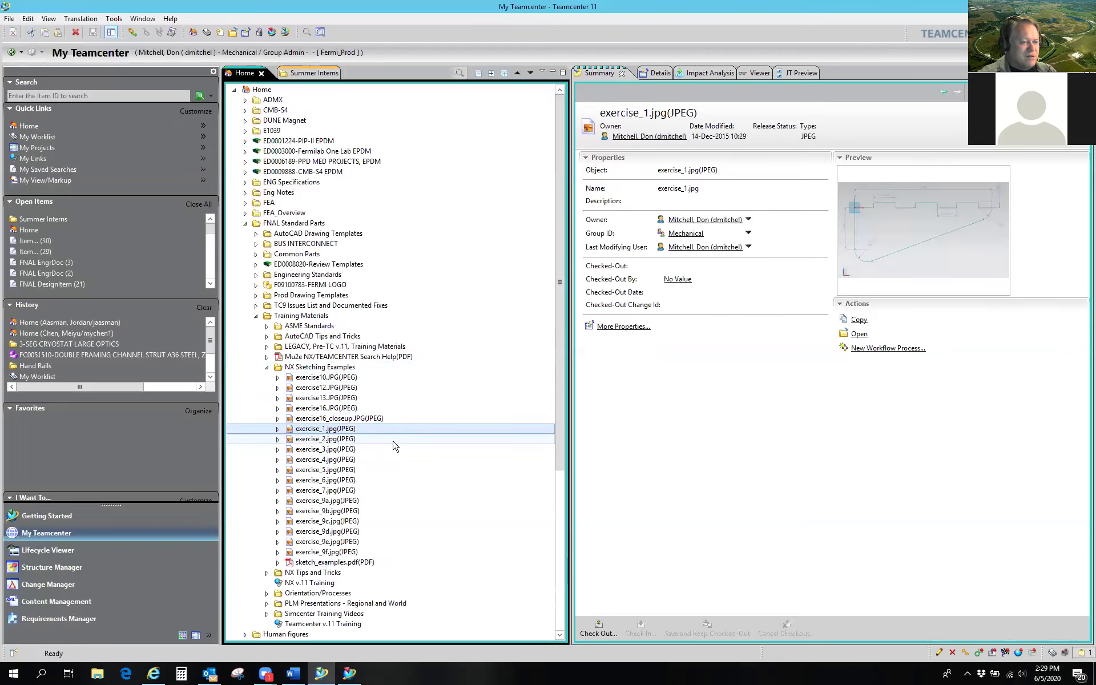
{"action": "double_click", "coordinate": [350, 433]}
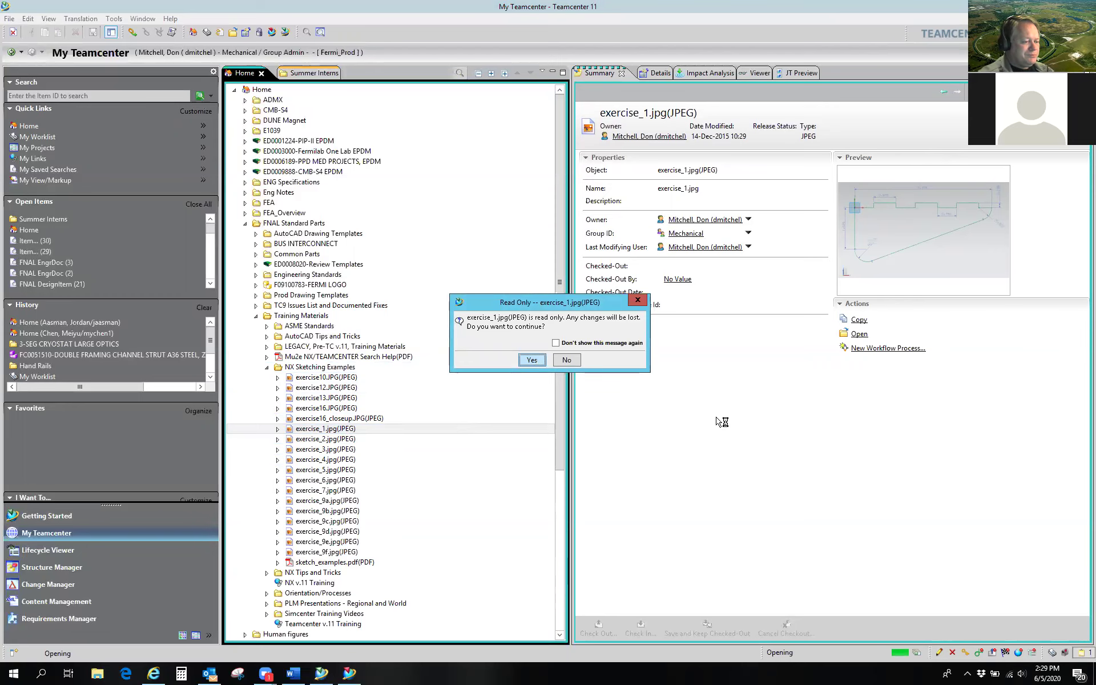
{"action": "key", "text": "Return"}
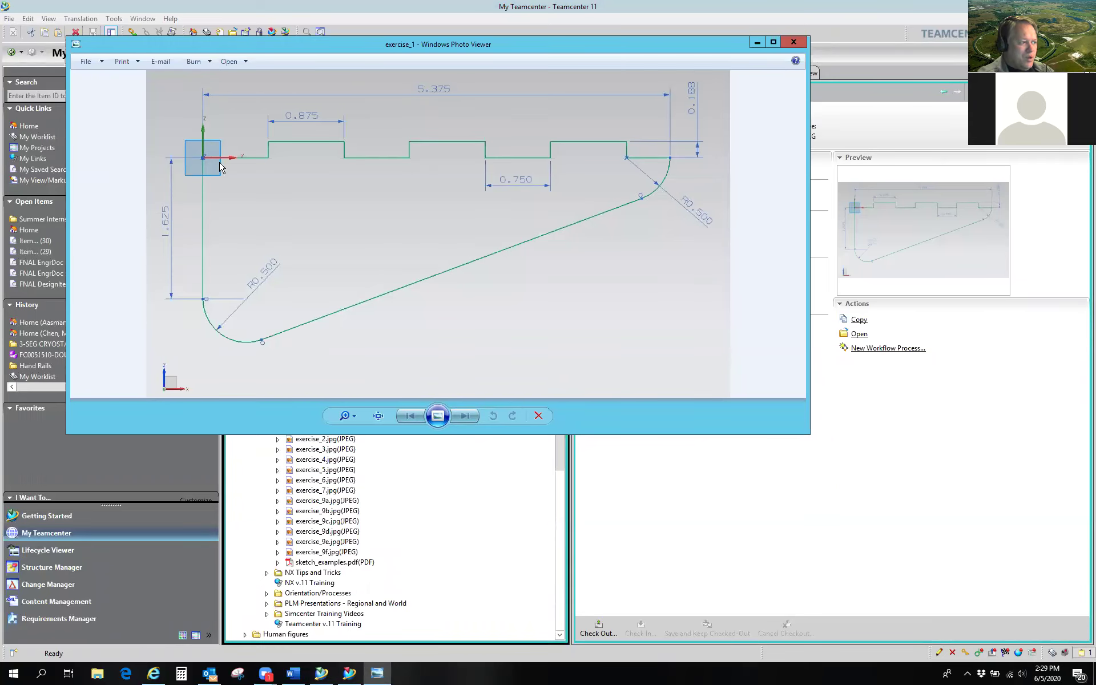
{"action": "left_click_drag", "start_coordinate": [583, 47], "coordinate": [804, 29]}
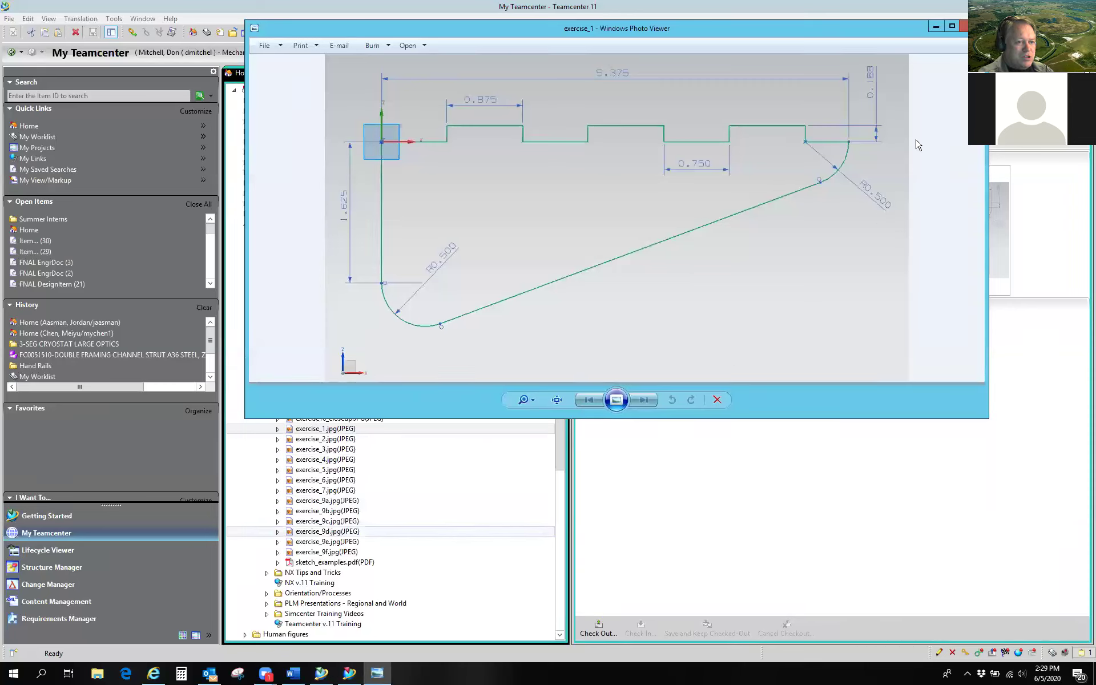
{"action": "left_click", "coordinate": [974, 26]}
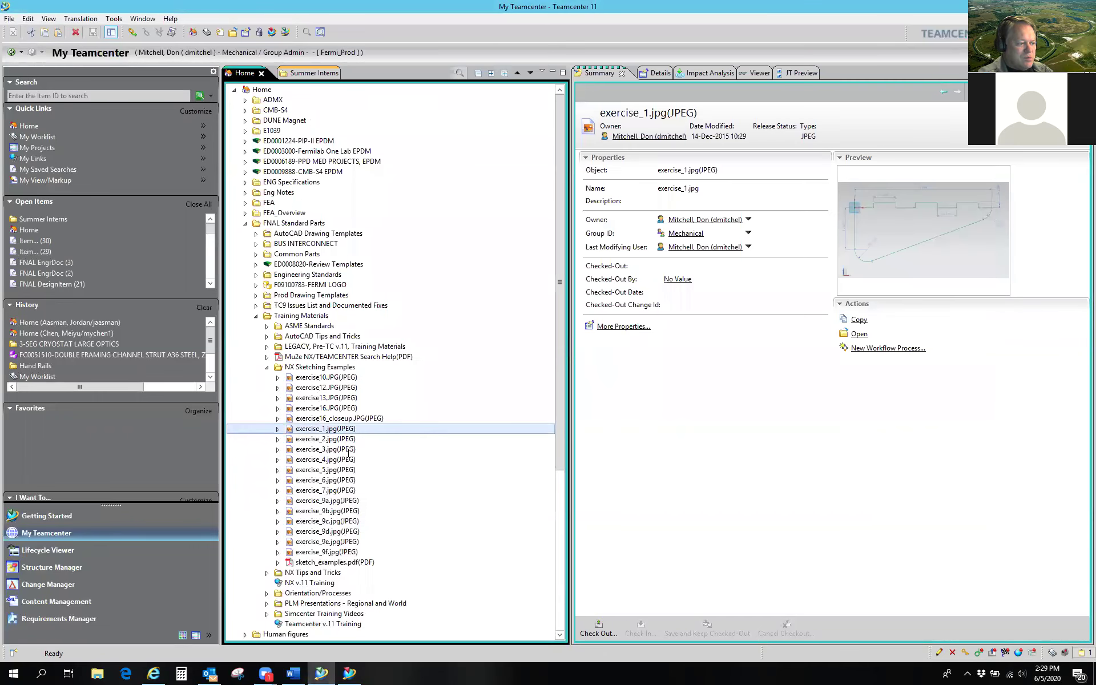
Step: Preview further sketching exercises in the folder, including exercise_3.jpg, exercise_4.jpg and exercise_9e.jpg
{"action": "left_click", "coordinate": [329, 450]}
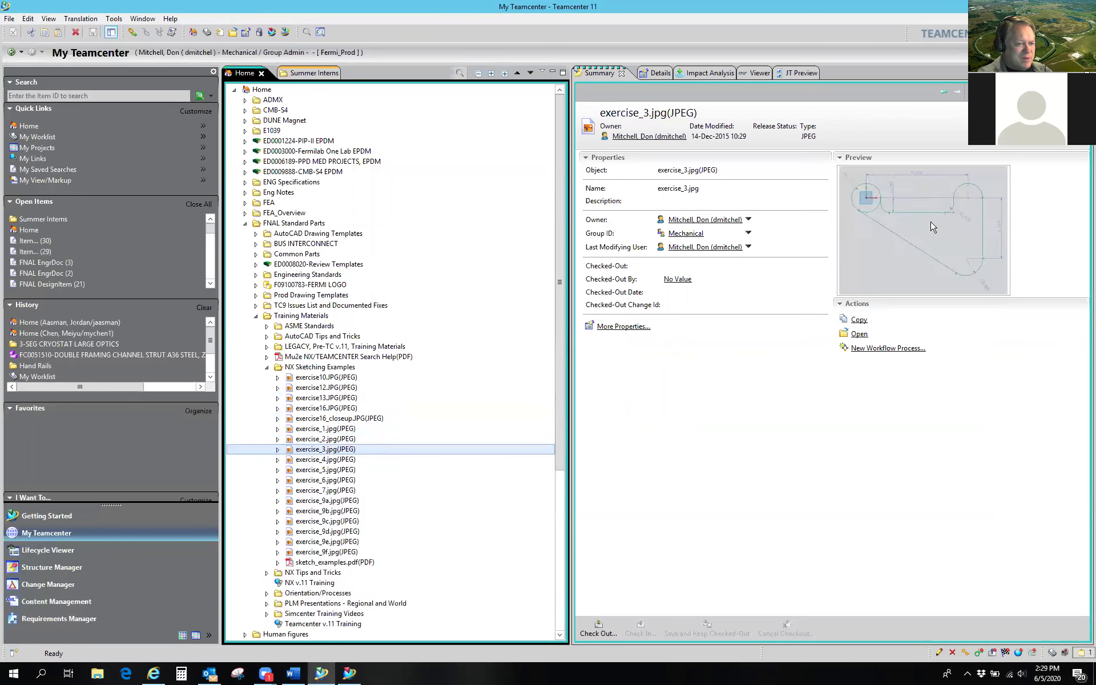
{"action": "left_click", "coordinate": [329, 461]}
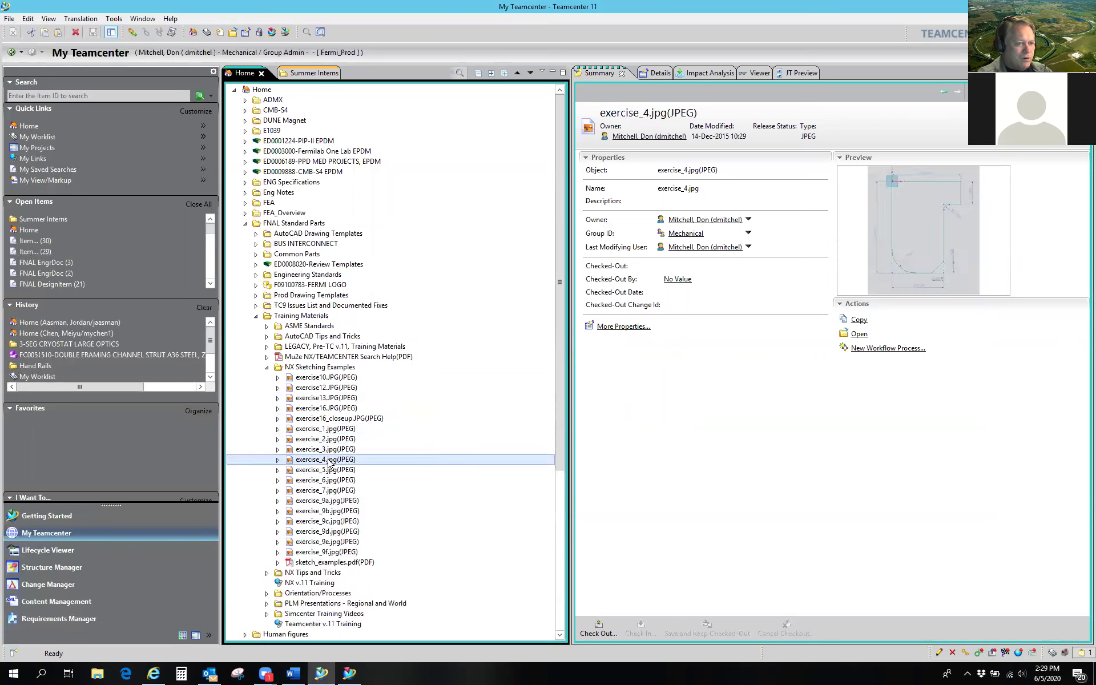
{"action": "left_click", "coordinate": [330, 470]}
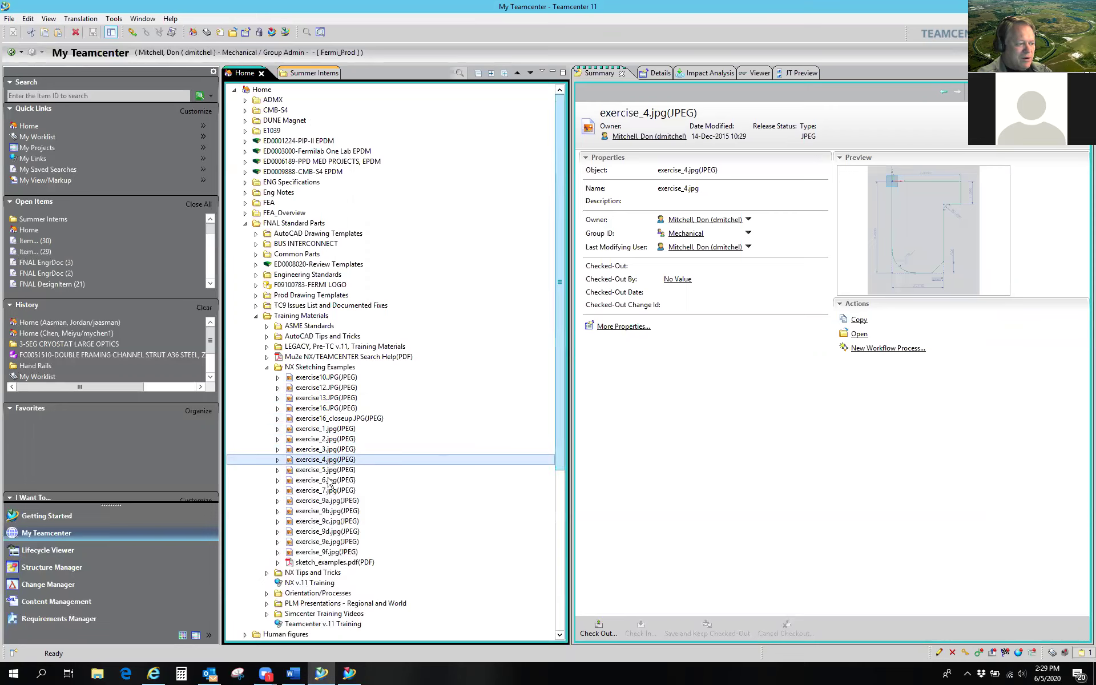
{"action": "left_click", "coordinate": [329, 543]}
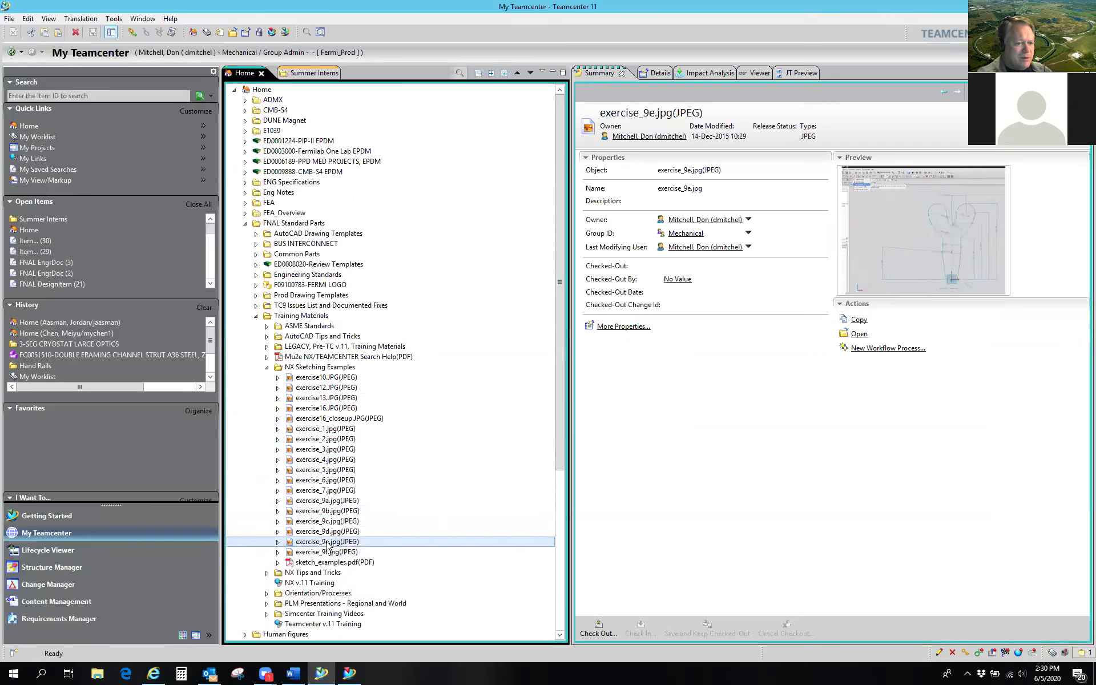
Step: Preview exercise13.JPG in the NX Sketching Examples folder, and open sketch_examples.pdf as read-only
{"action": "left_click", "coordinate": [335, 399]}
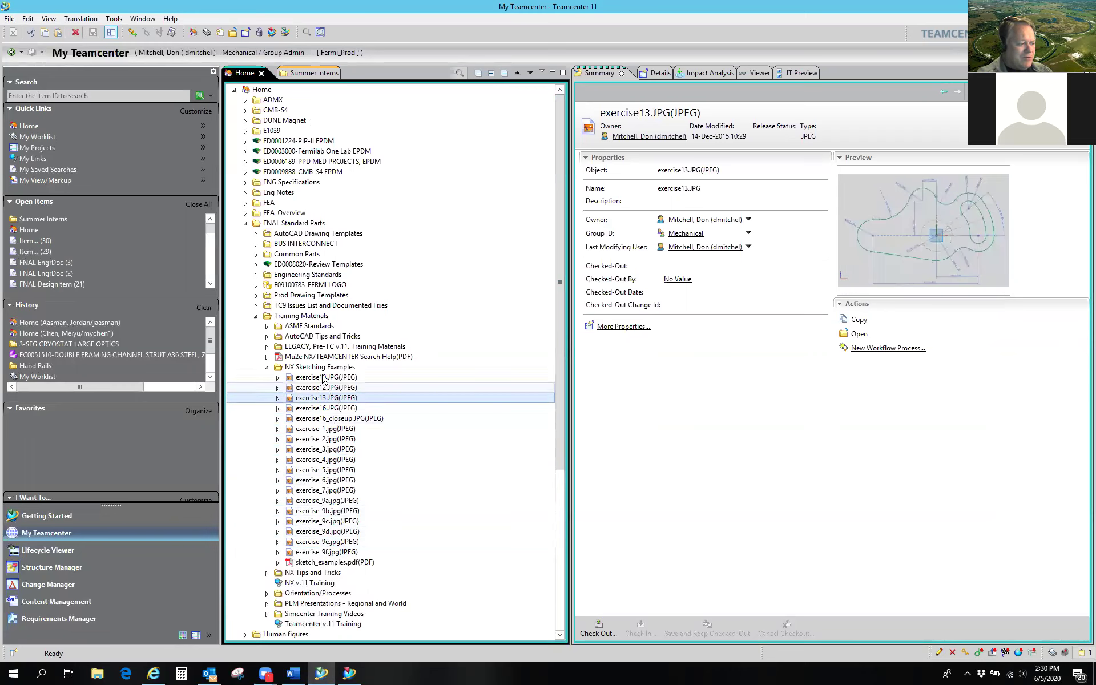
{"action": "left_click", "coordinate": [348, 564]}
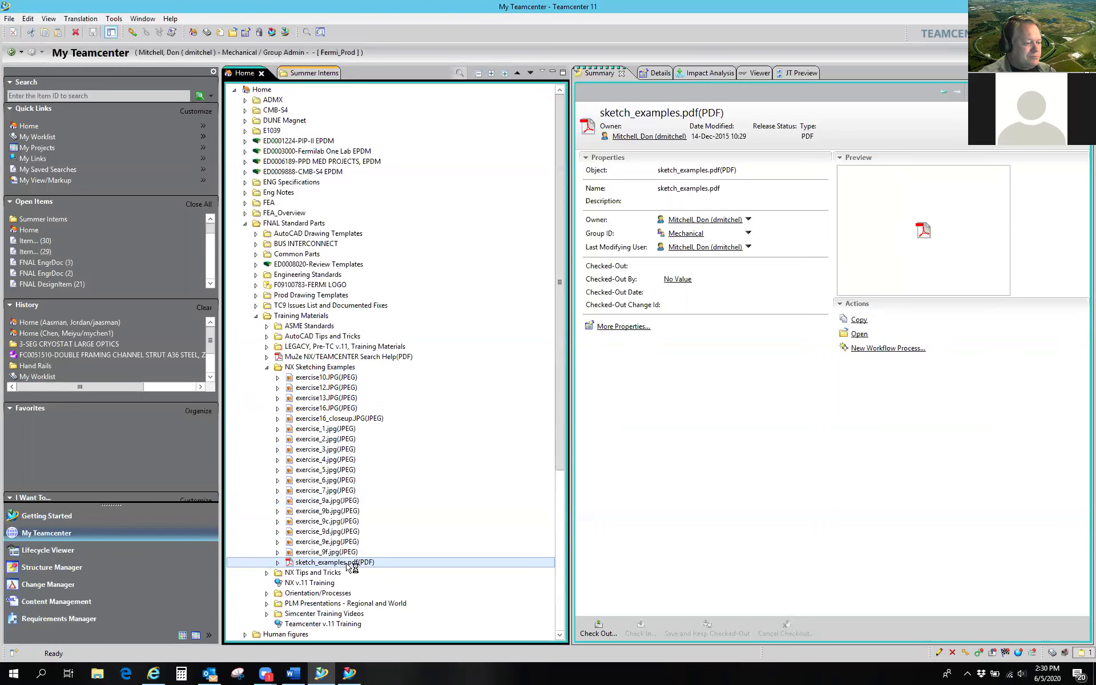
{"action": "double_click", "coordinate": [349, 564]}
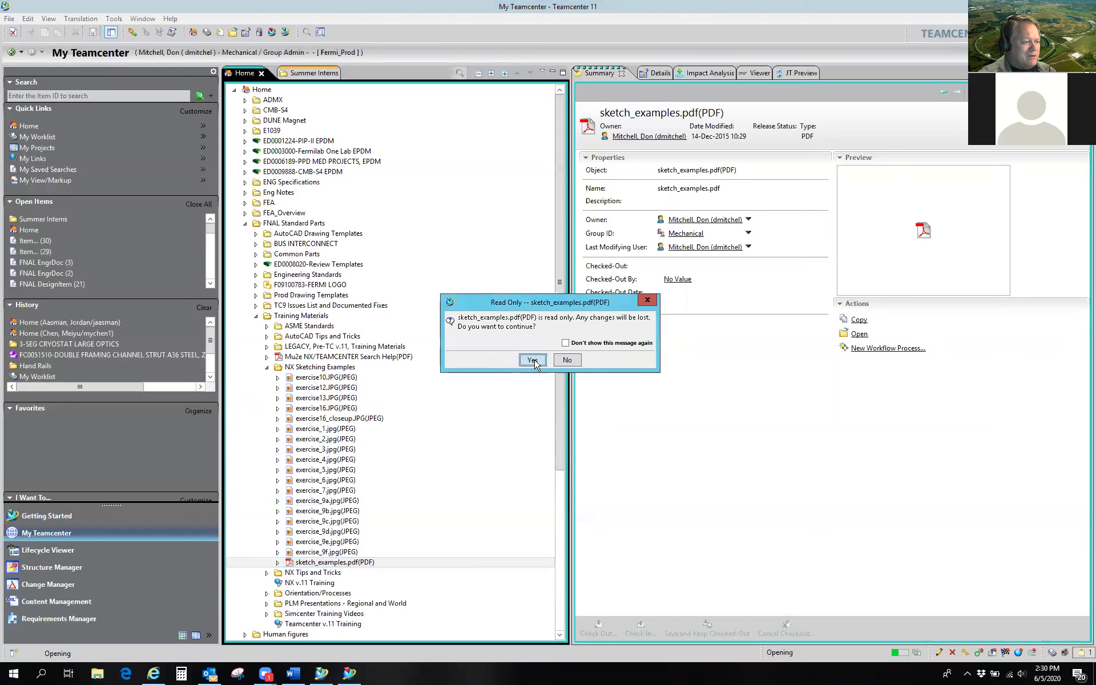
{"action": "left_click", "coordinate": [531, 361]}
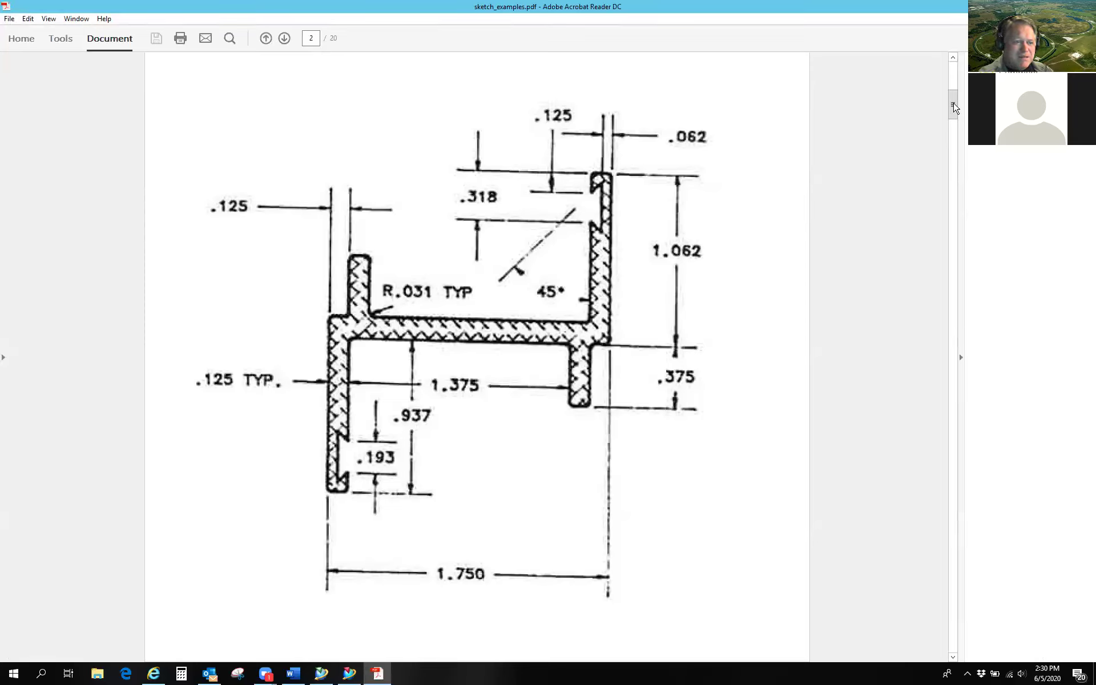
Step: Look through the dimensioned sketch drawings in the PDF up to page 6, and close it to return to the NX Sketching Examples folder
{"action": "left_click_drag", "start_coordinate": [953, 108], "coordinate": [954, 135]}
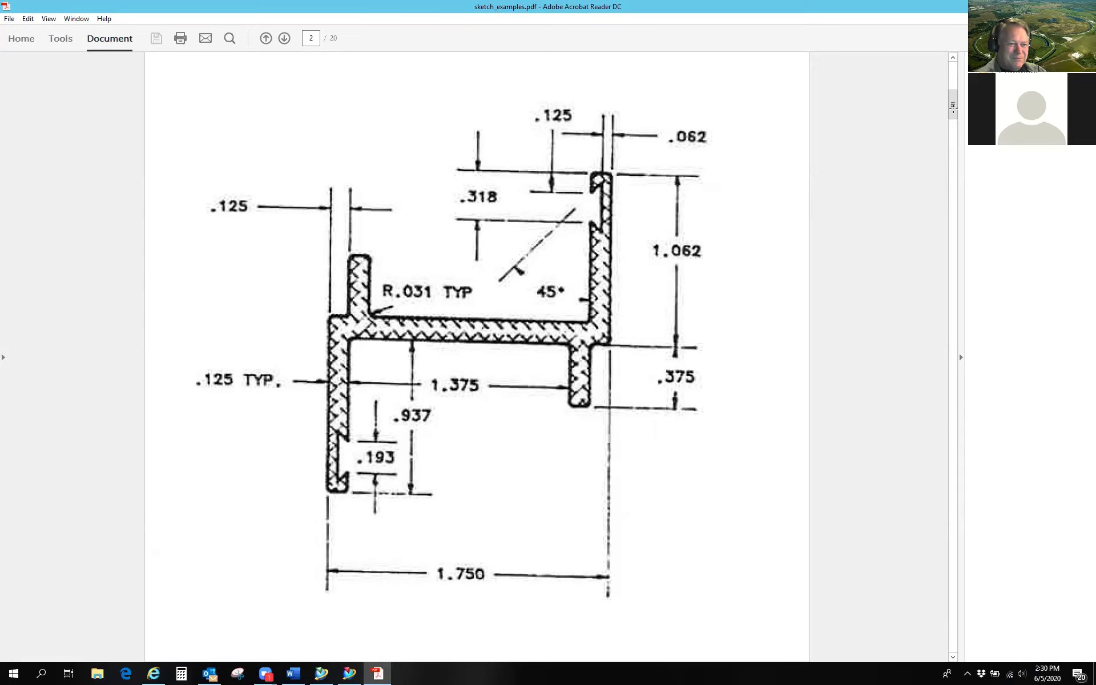
{"action": "left_click_drag", "start_coordinate": [956, 110], "coordinate": [688, 299]}
{"action": "left_click", "coordinate": [688, 299]}
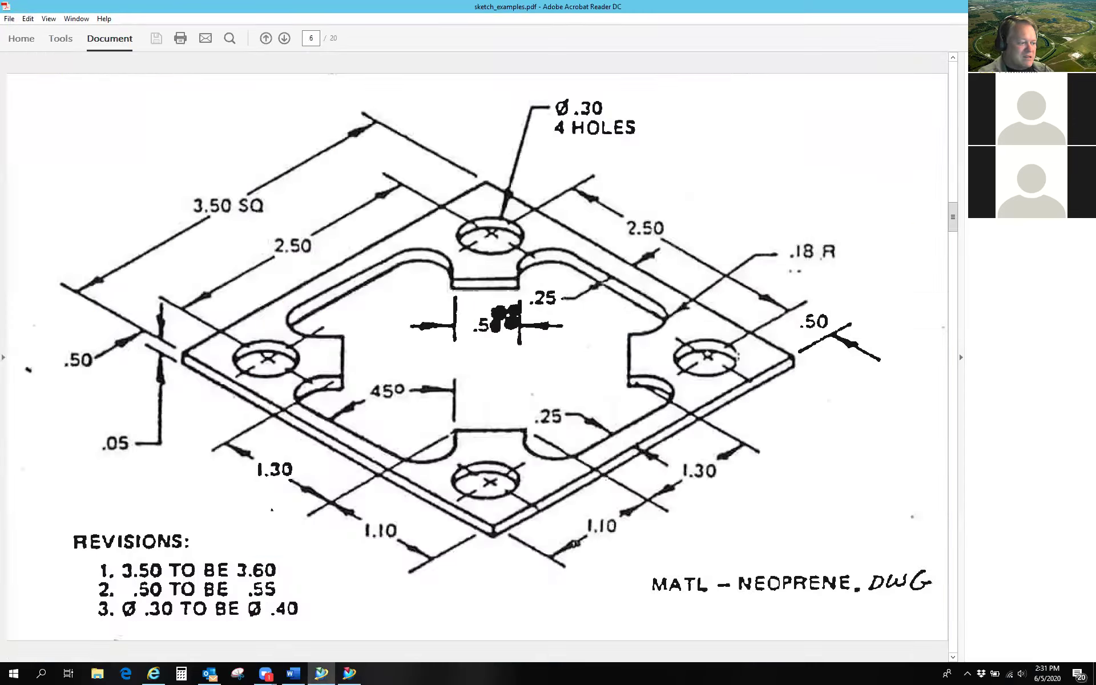
{"action": "left_click", "coordinate": [1083, 6]}
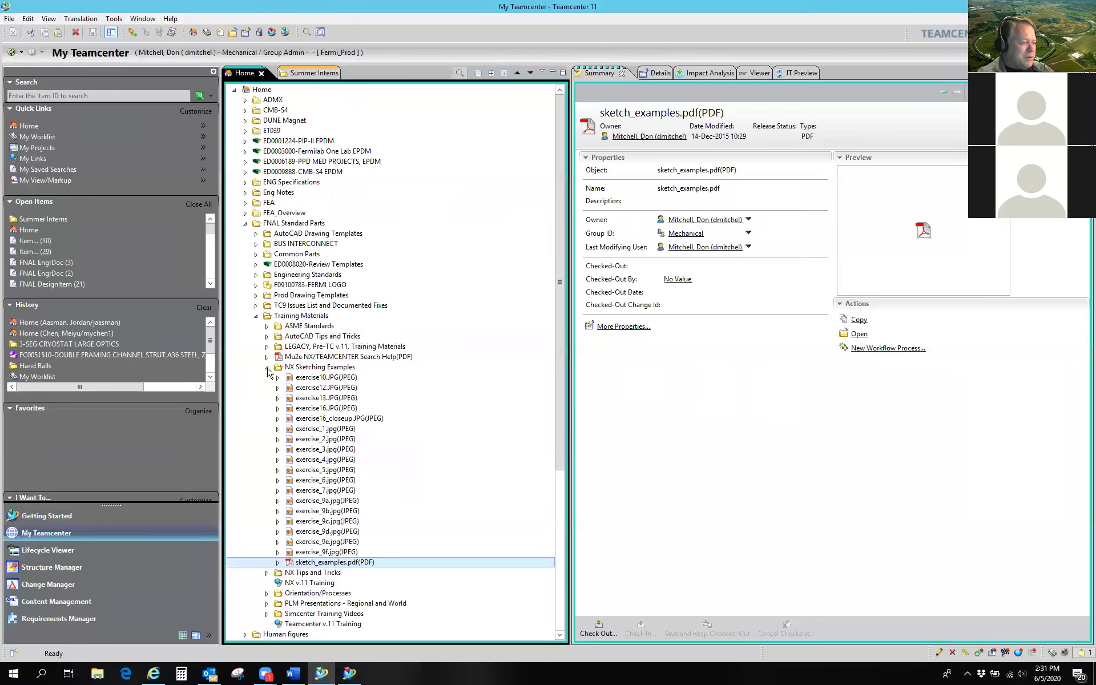
{"action": "double_click", "coordinate": [307, 367]}
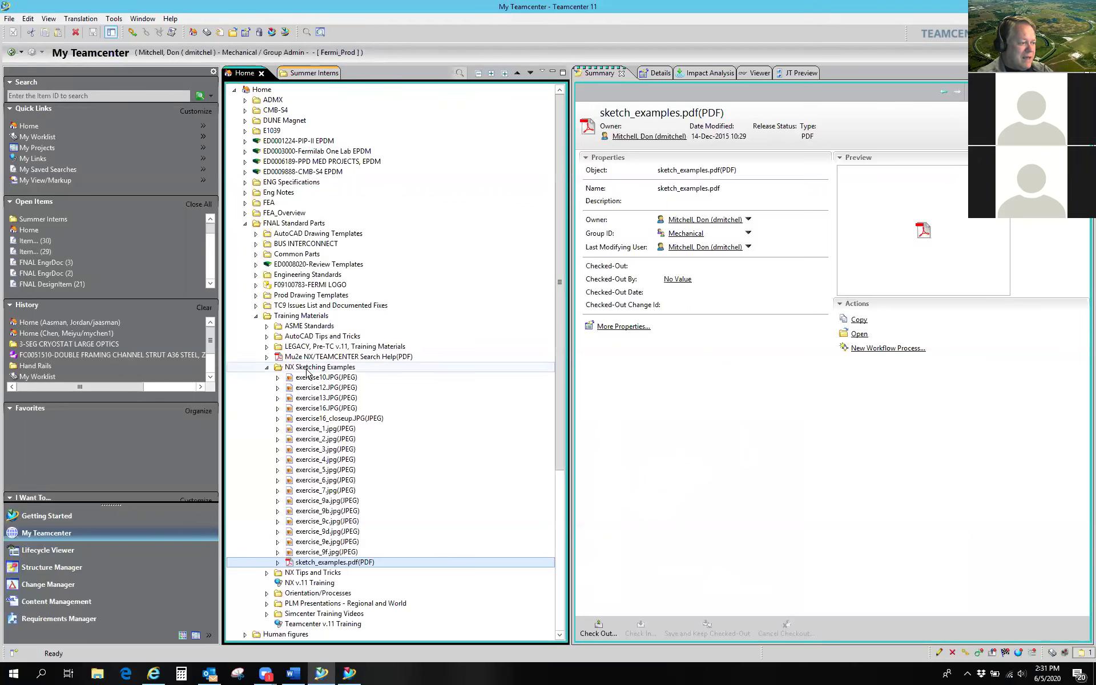